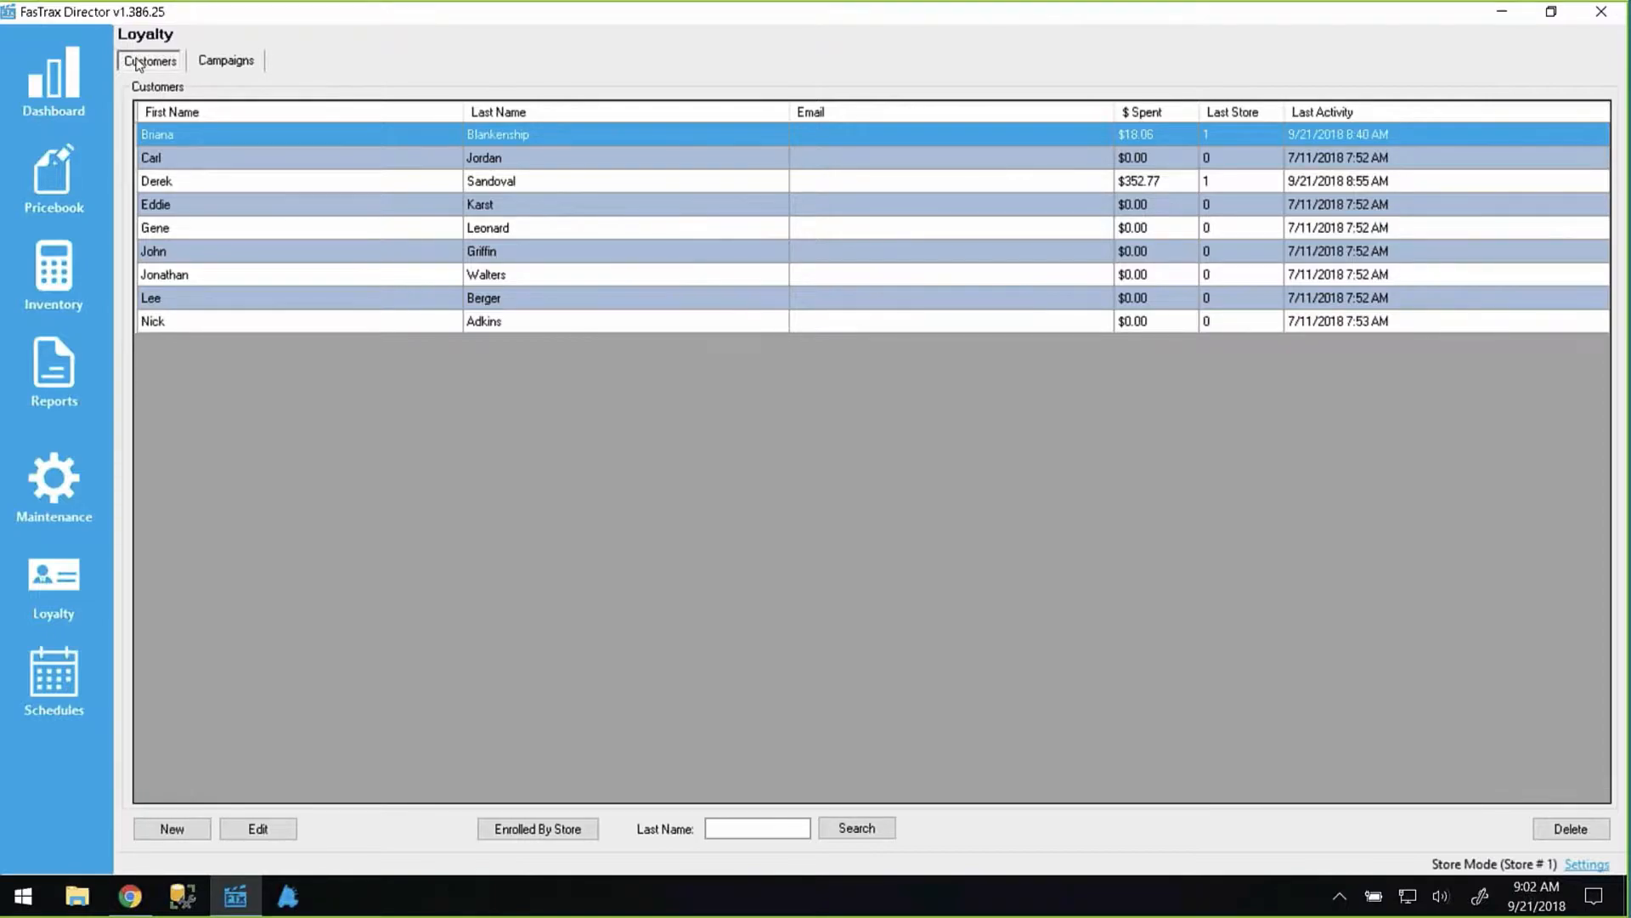
View the blank customer details form for a new loyalty customer and close it without saving.
left_click(174, 829)
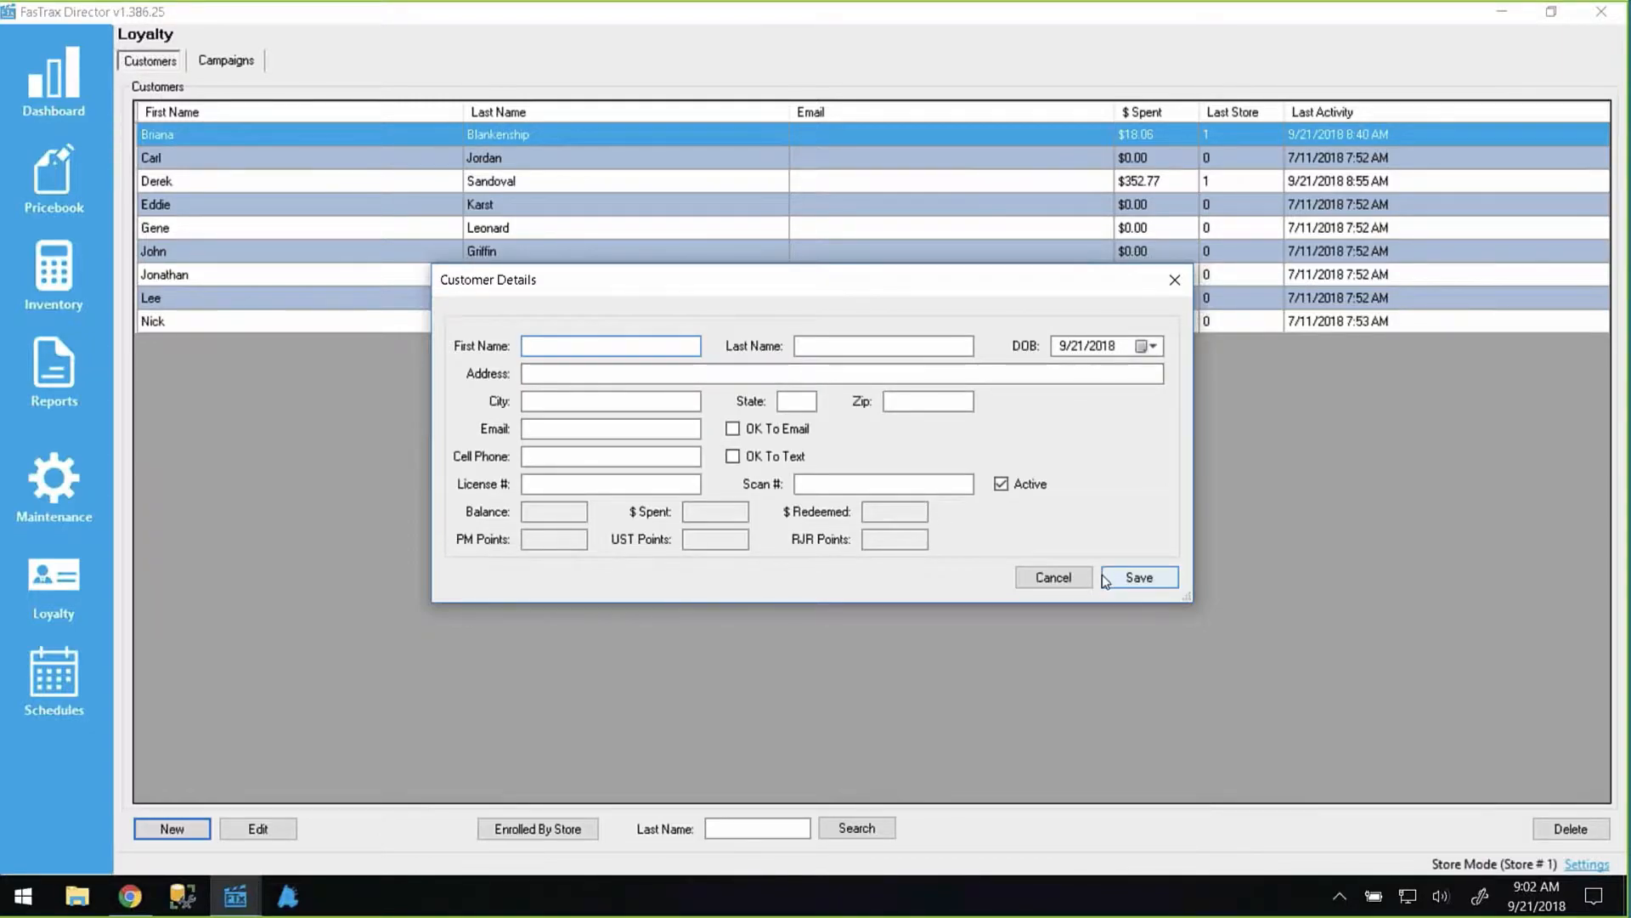
left_click(1054, 578)
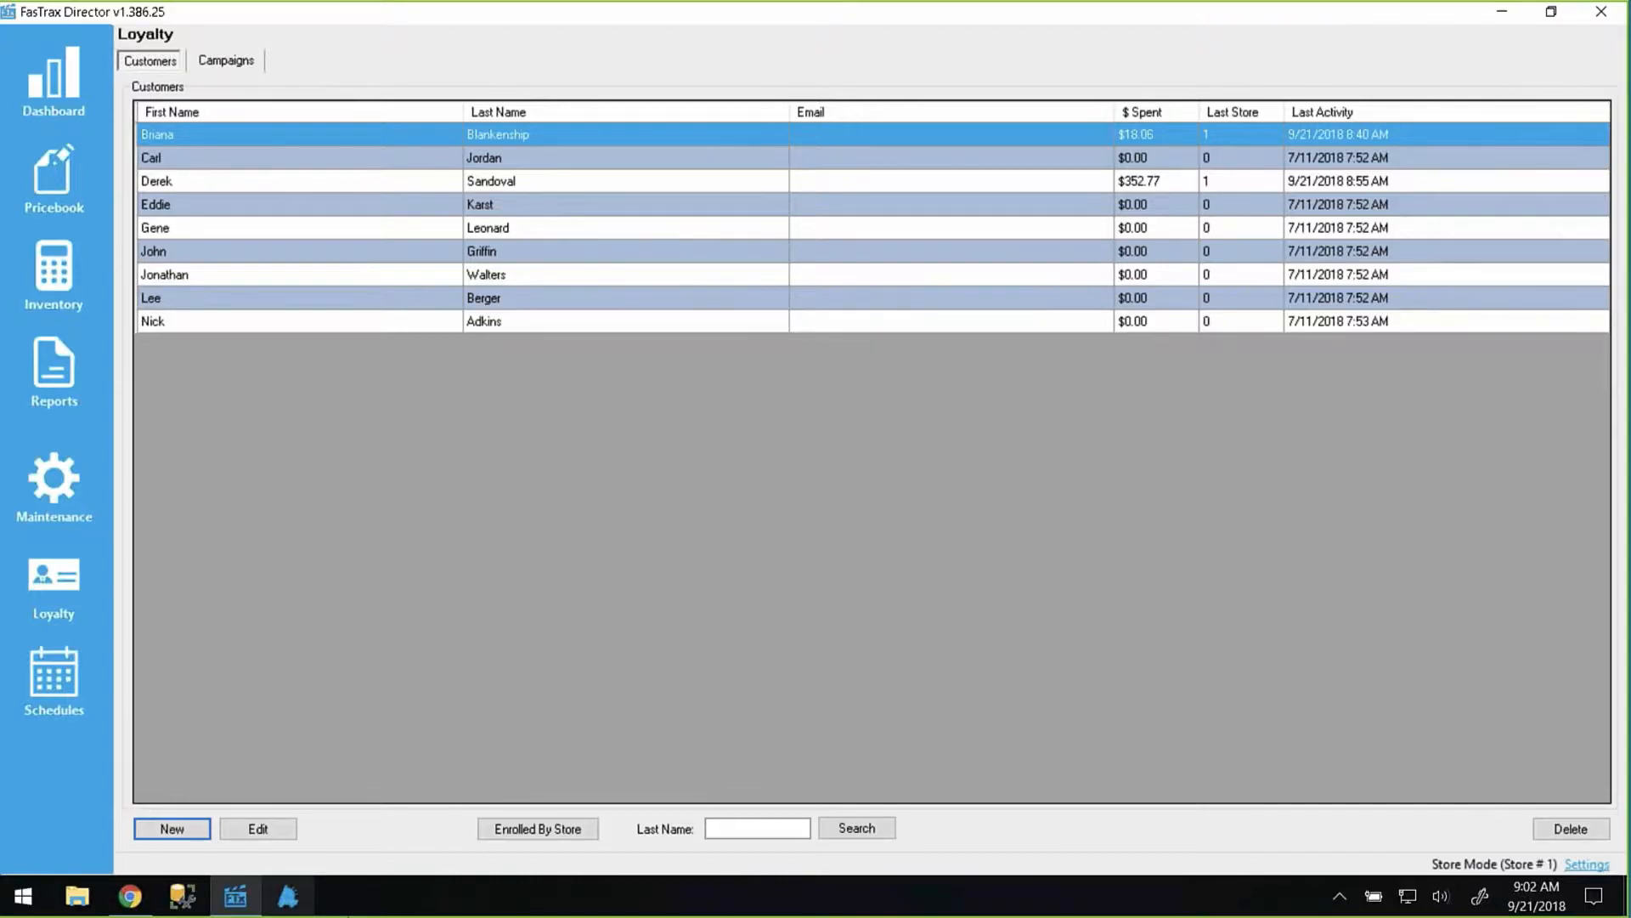
Switch to FasTrax POS, log in with the employee ID and password, and open the sales screen.
left_click(293, 896)
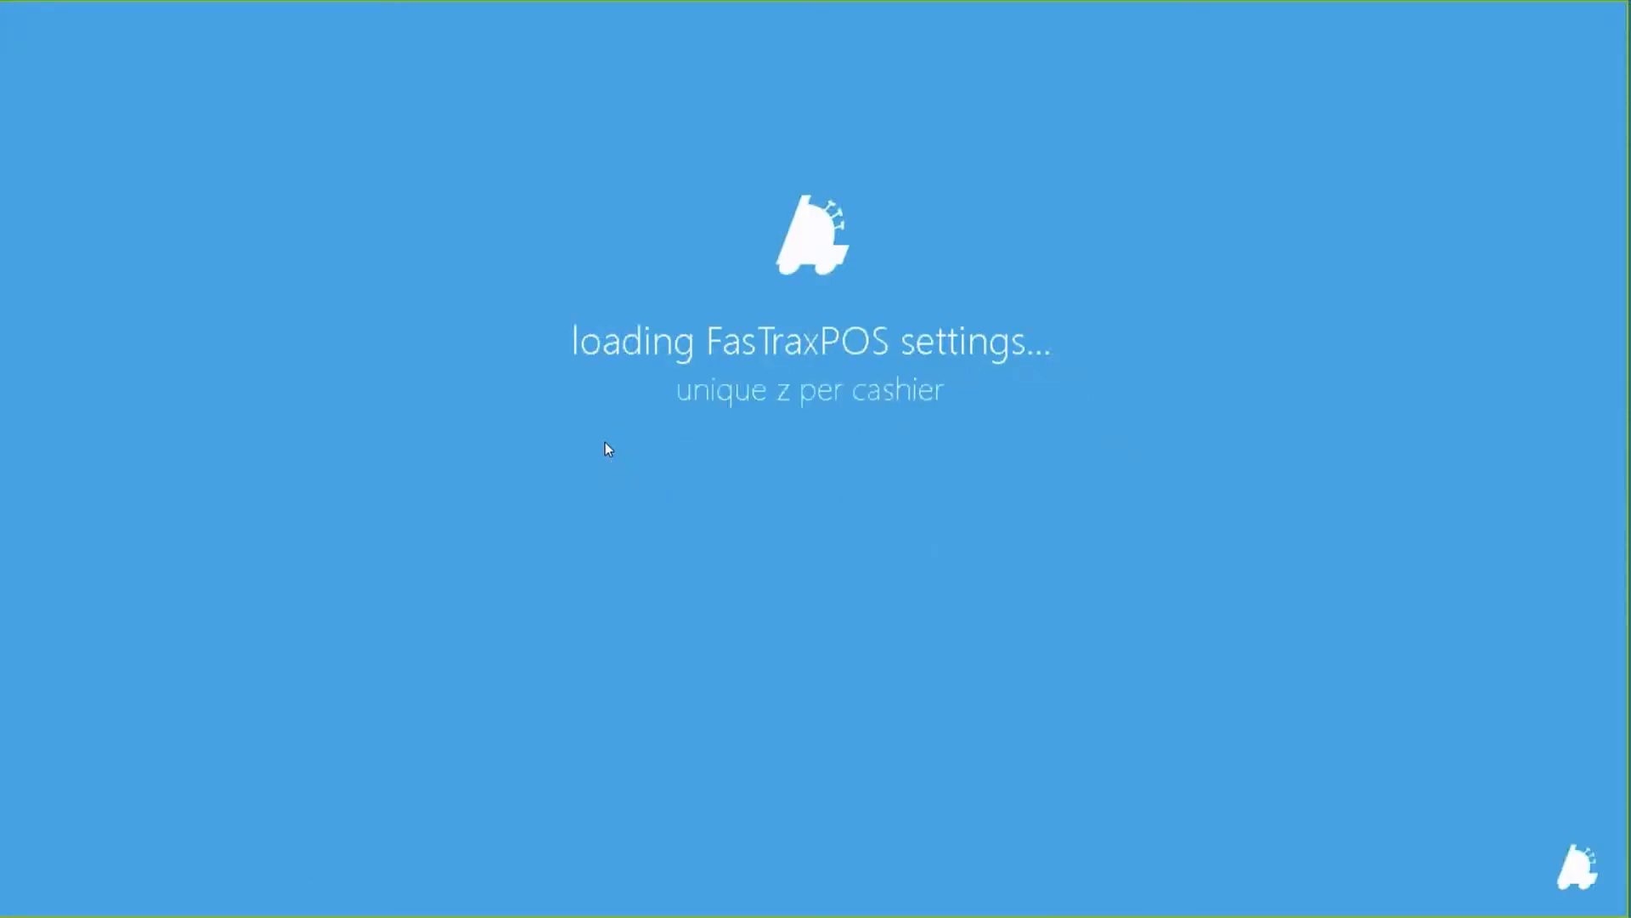
left_click(525, 437)
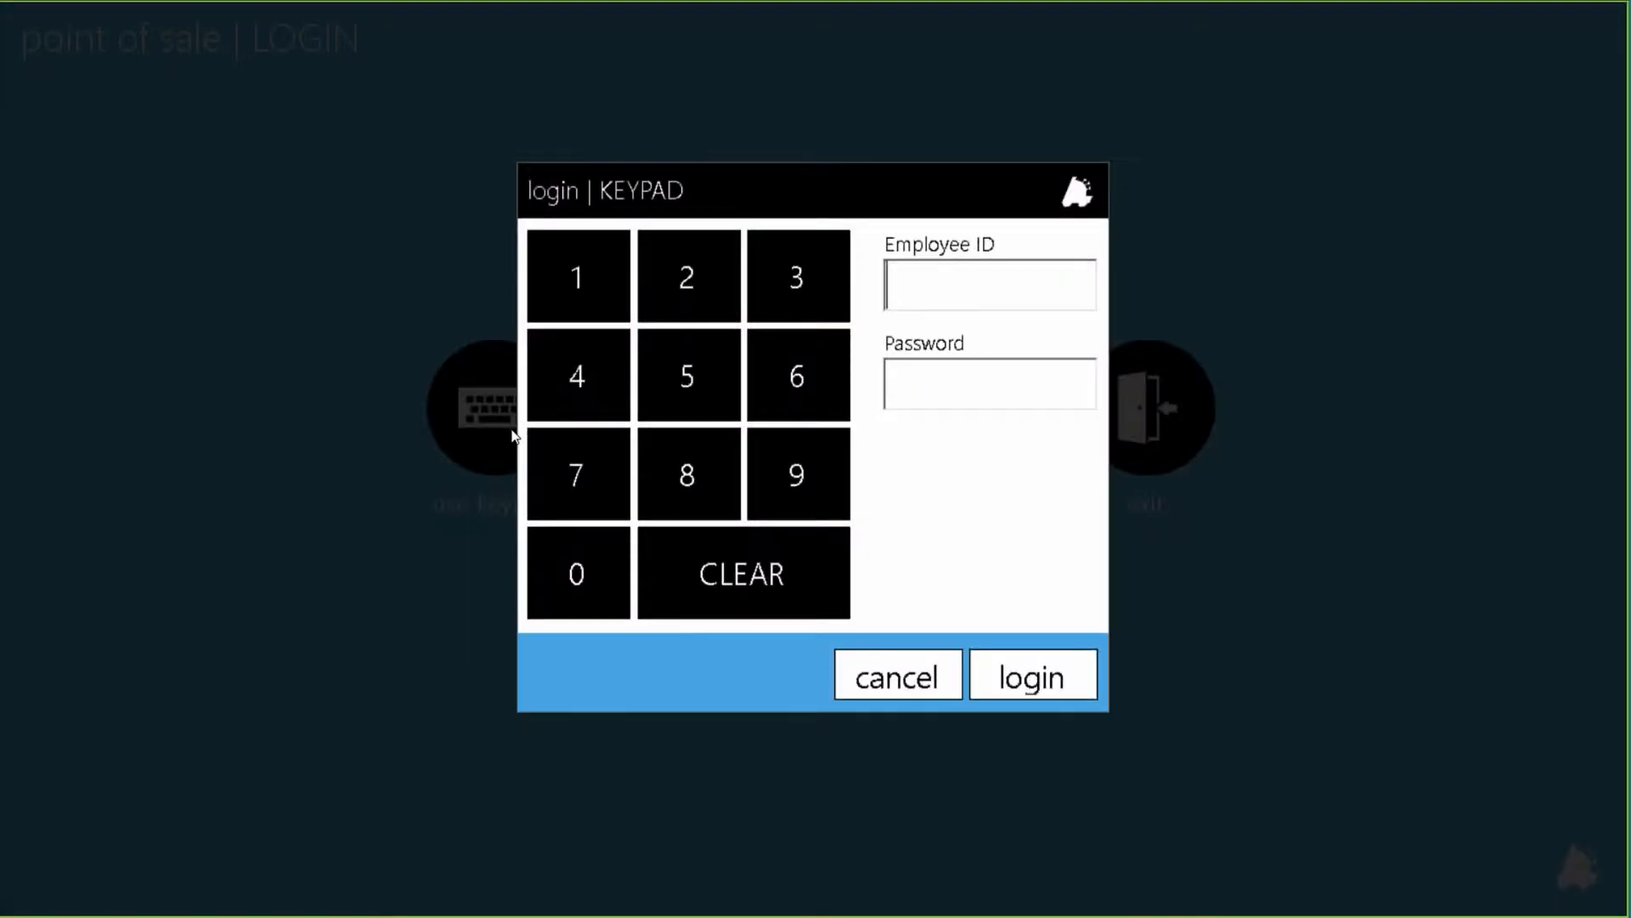
type("1")
key("Tab")
type("1")
key("Return")
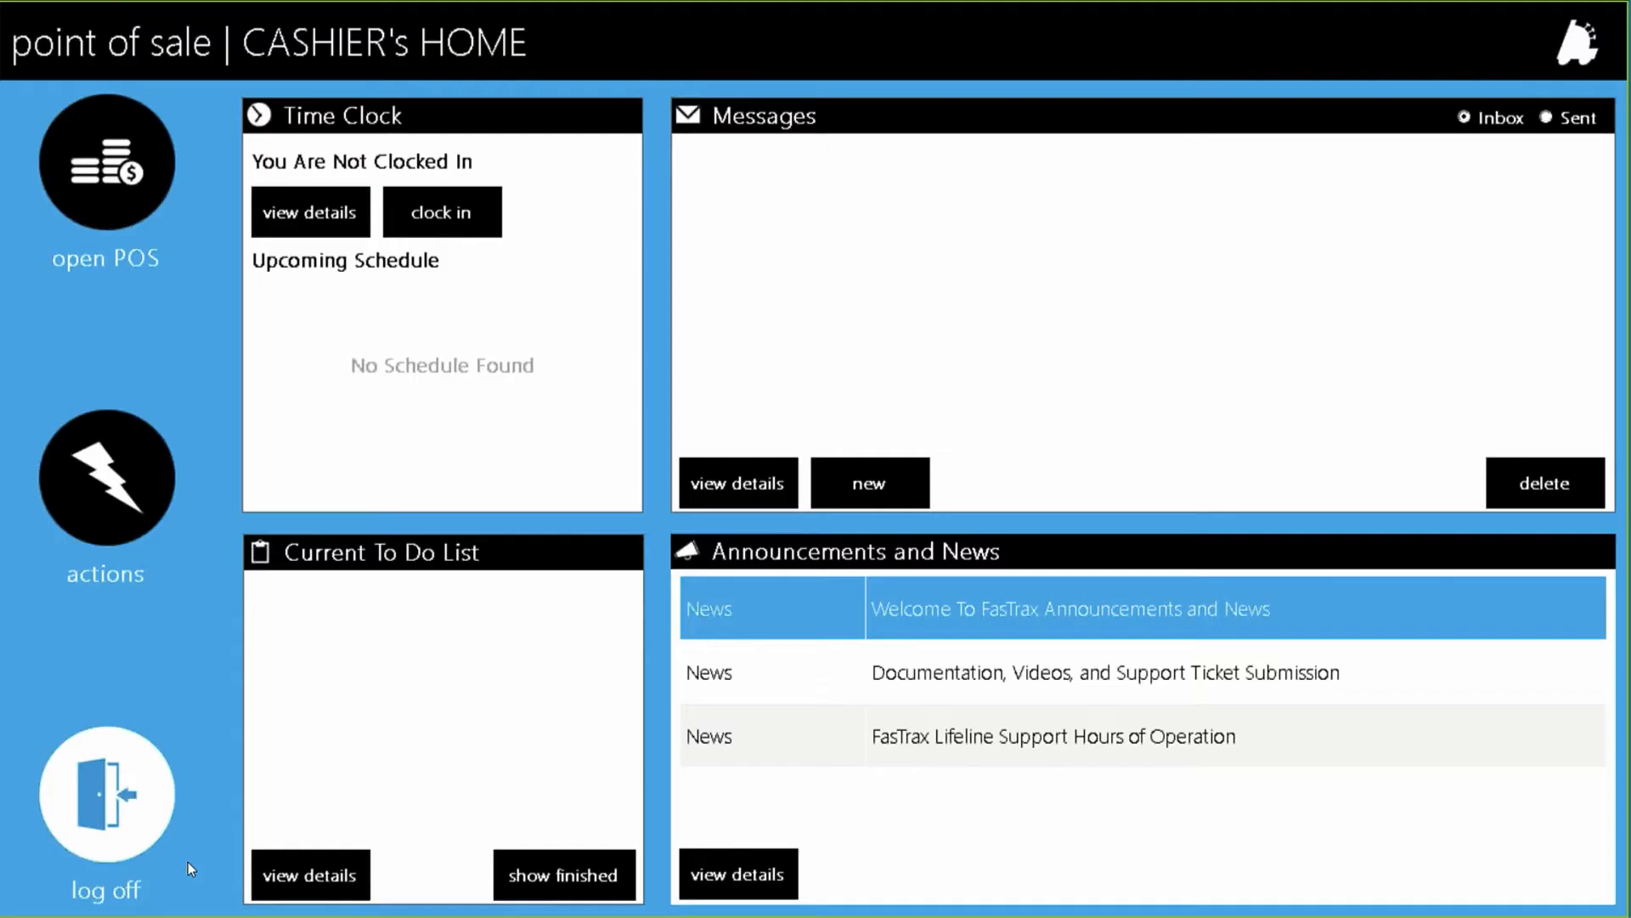
left_click(157, 187)
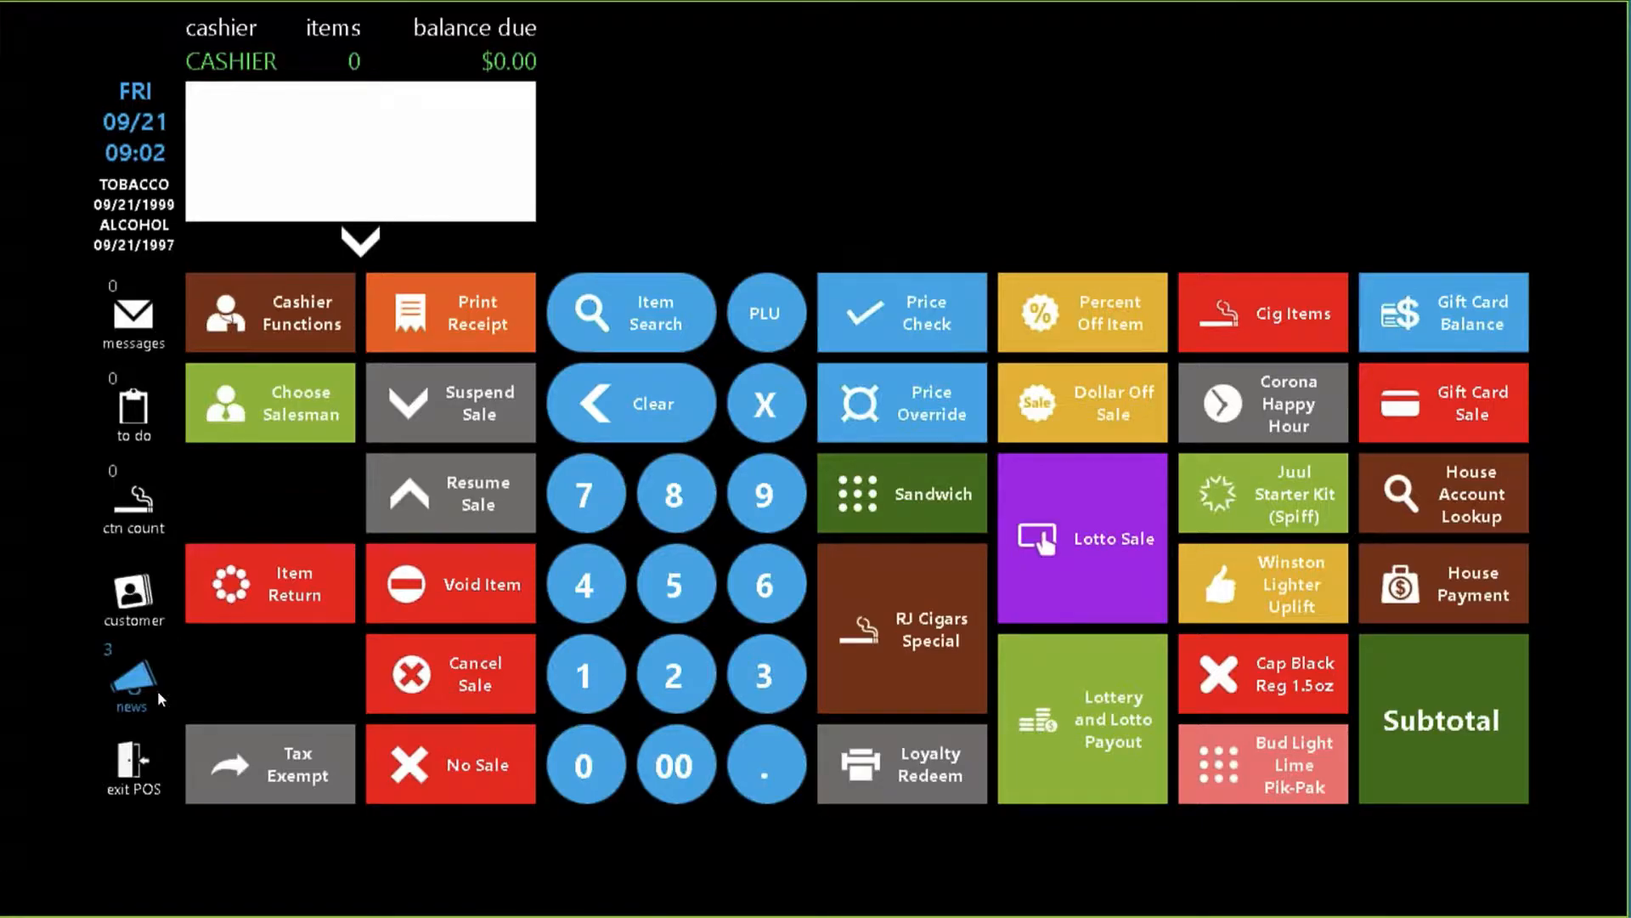
Examine the customer lookup's search criteria and the blank new customer form, leaving both without saving.
left_click(141, 596)
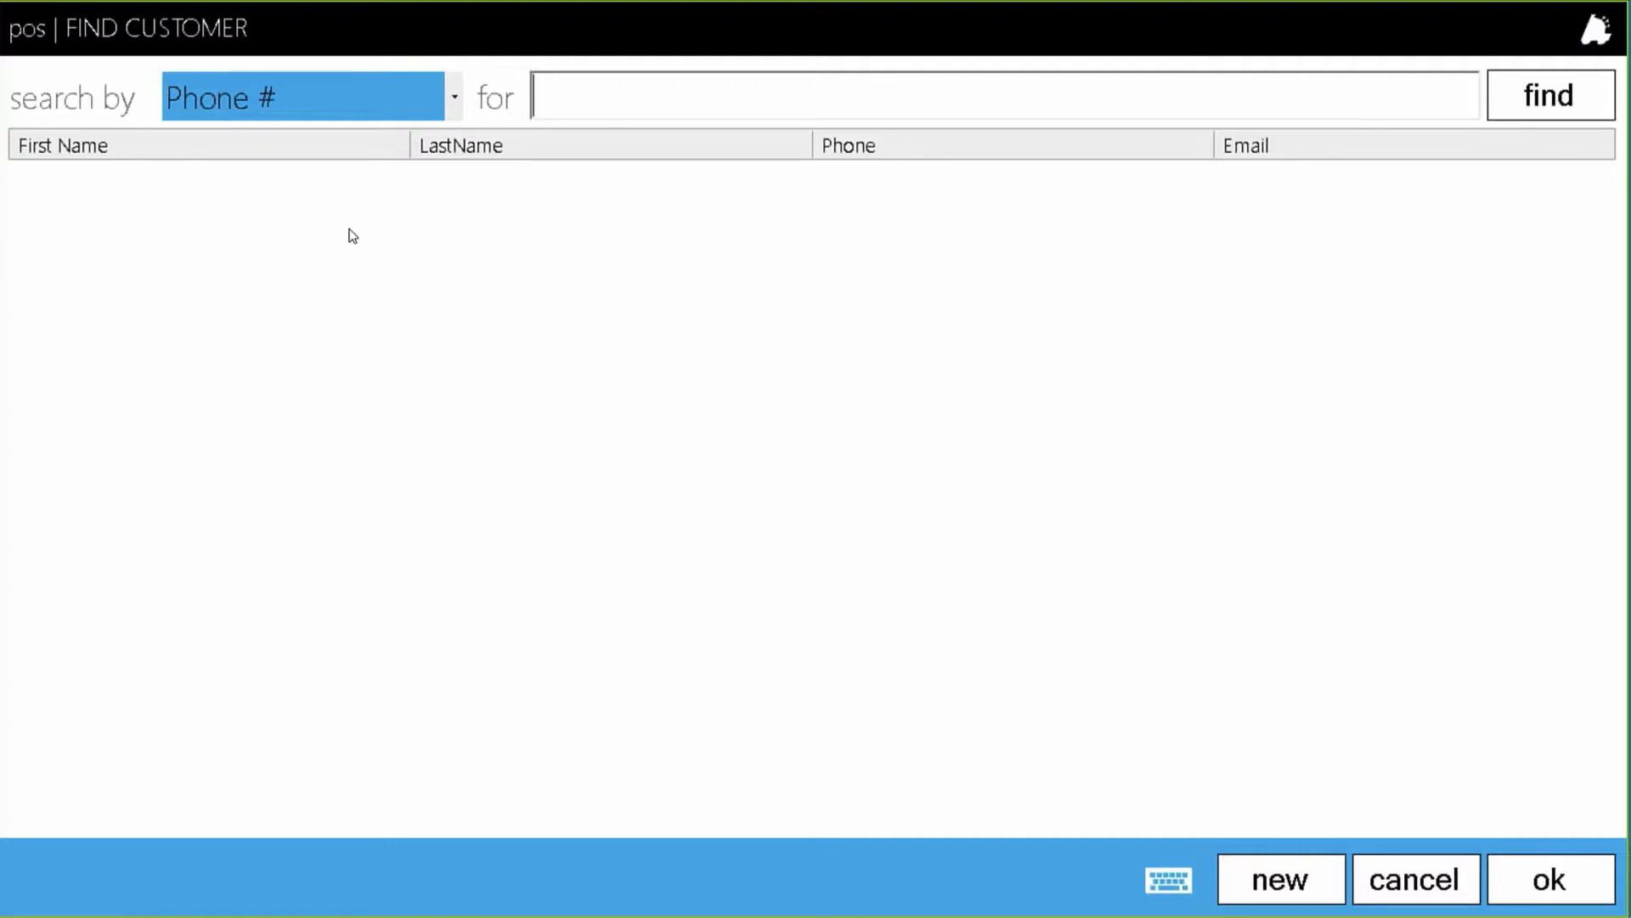
left_click(406, 98)
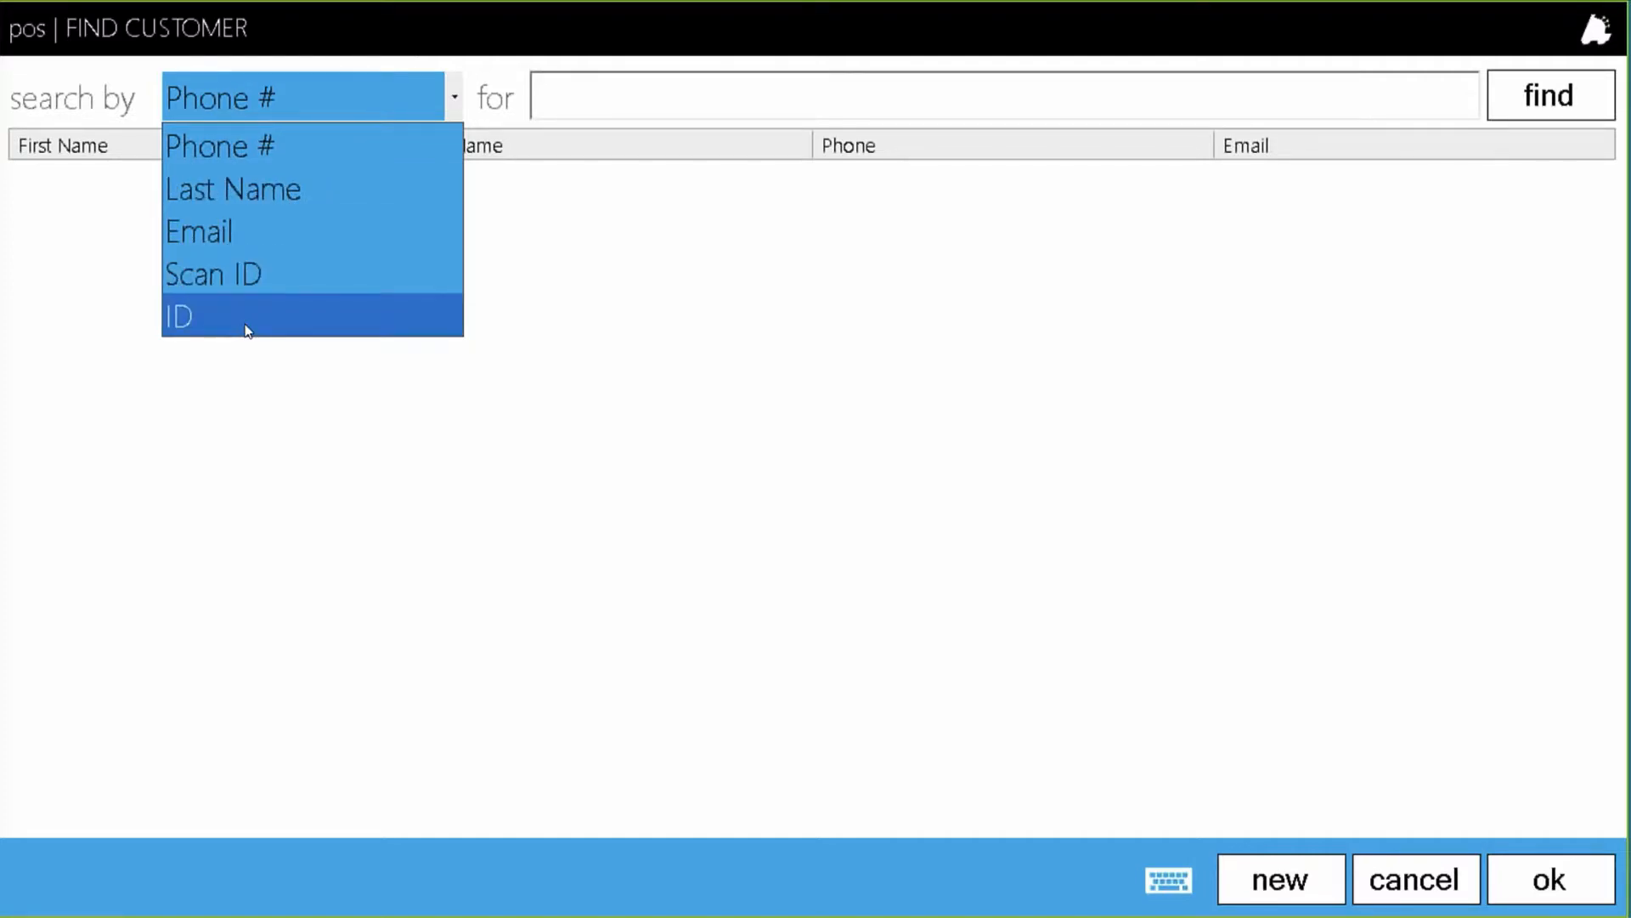
left_click(298, 99)
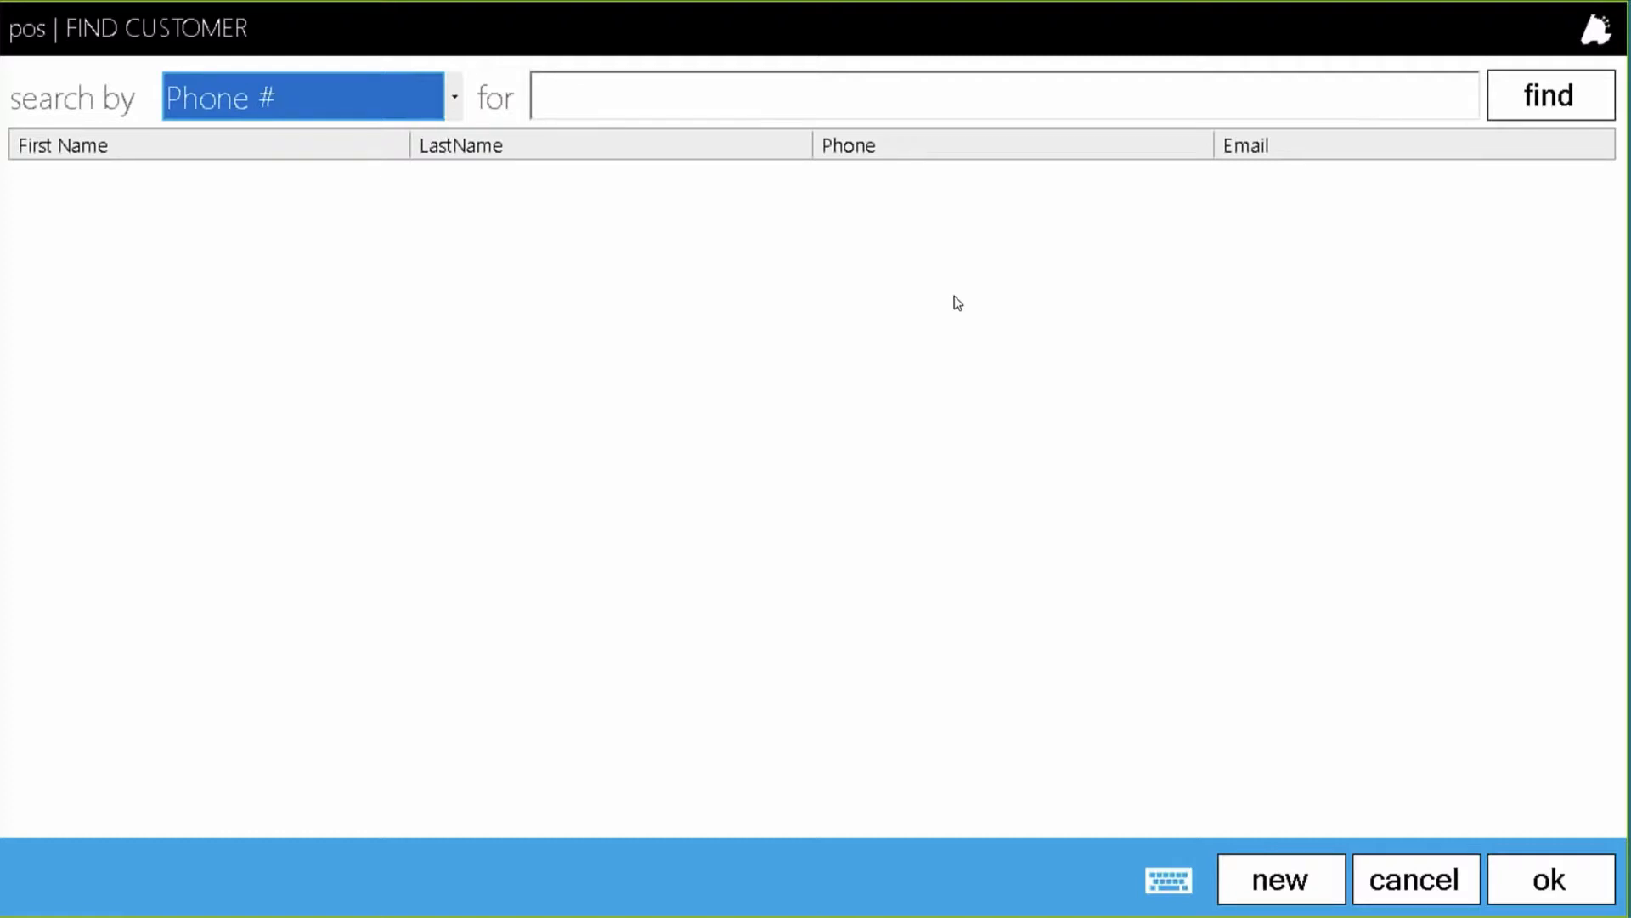
left_click(1282, 880)
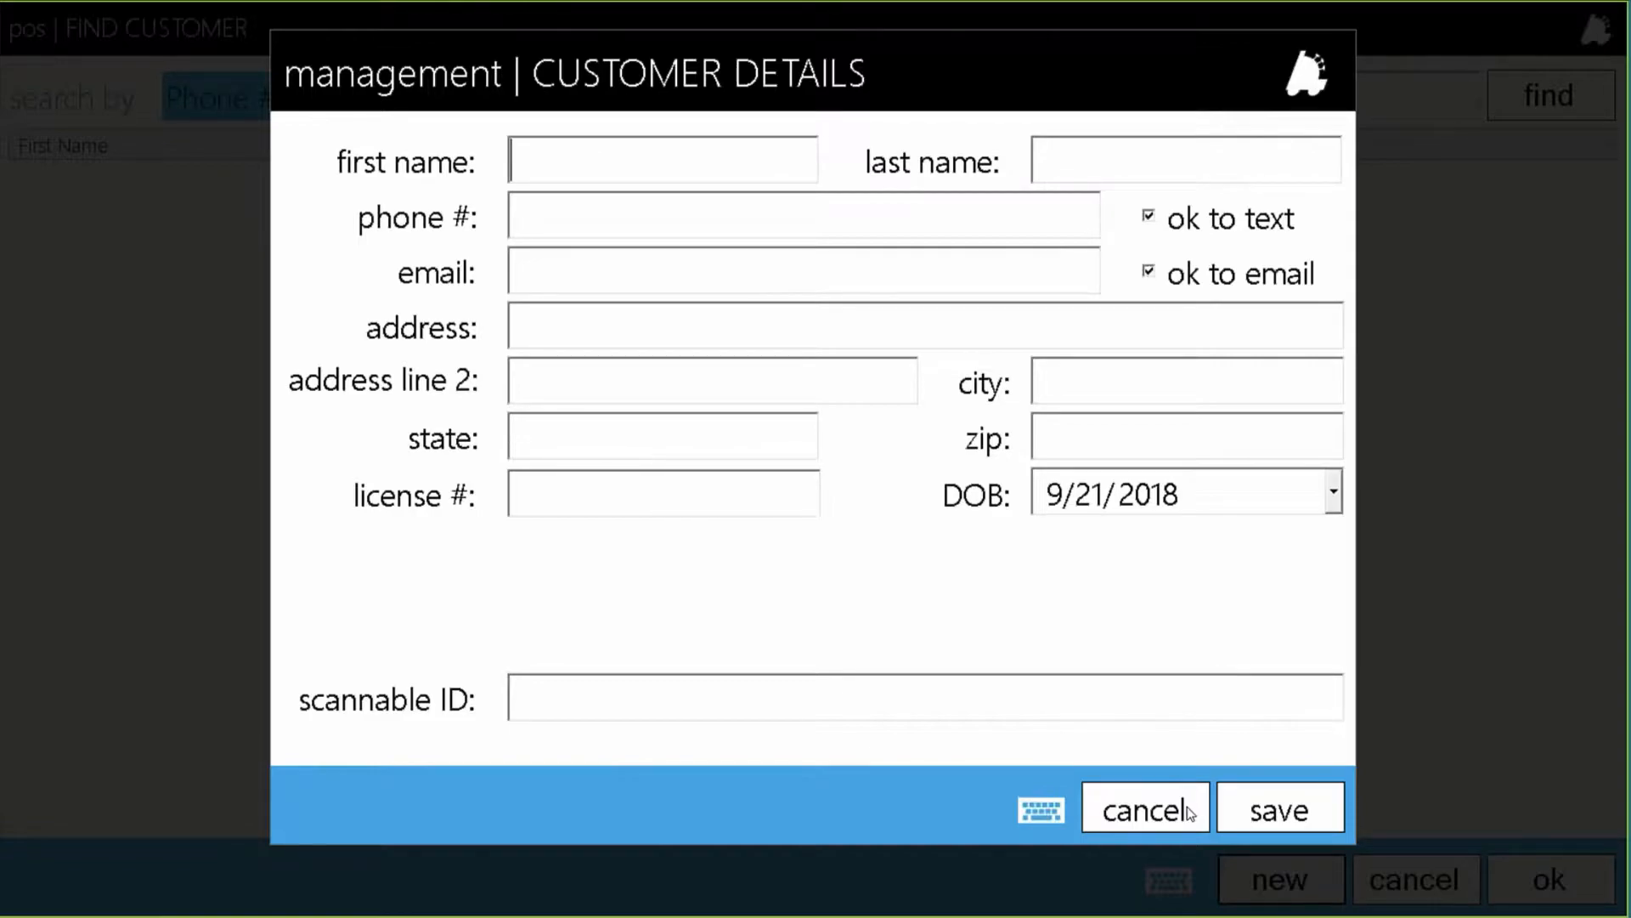
left_click(1157, 812)
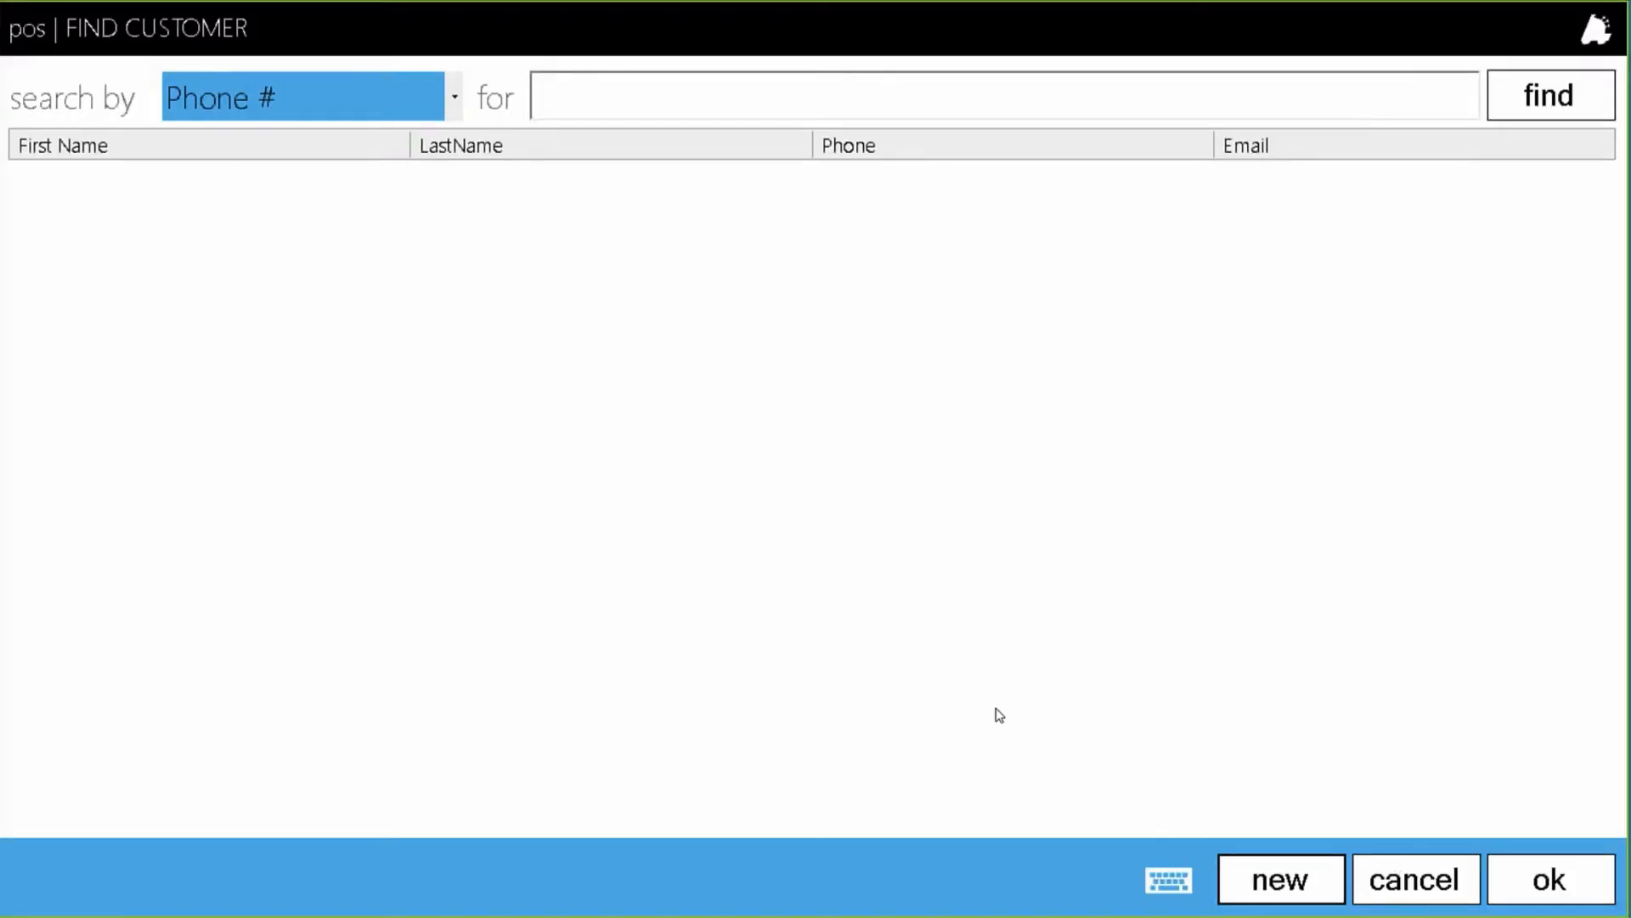
left_click(1359, 871)
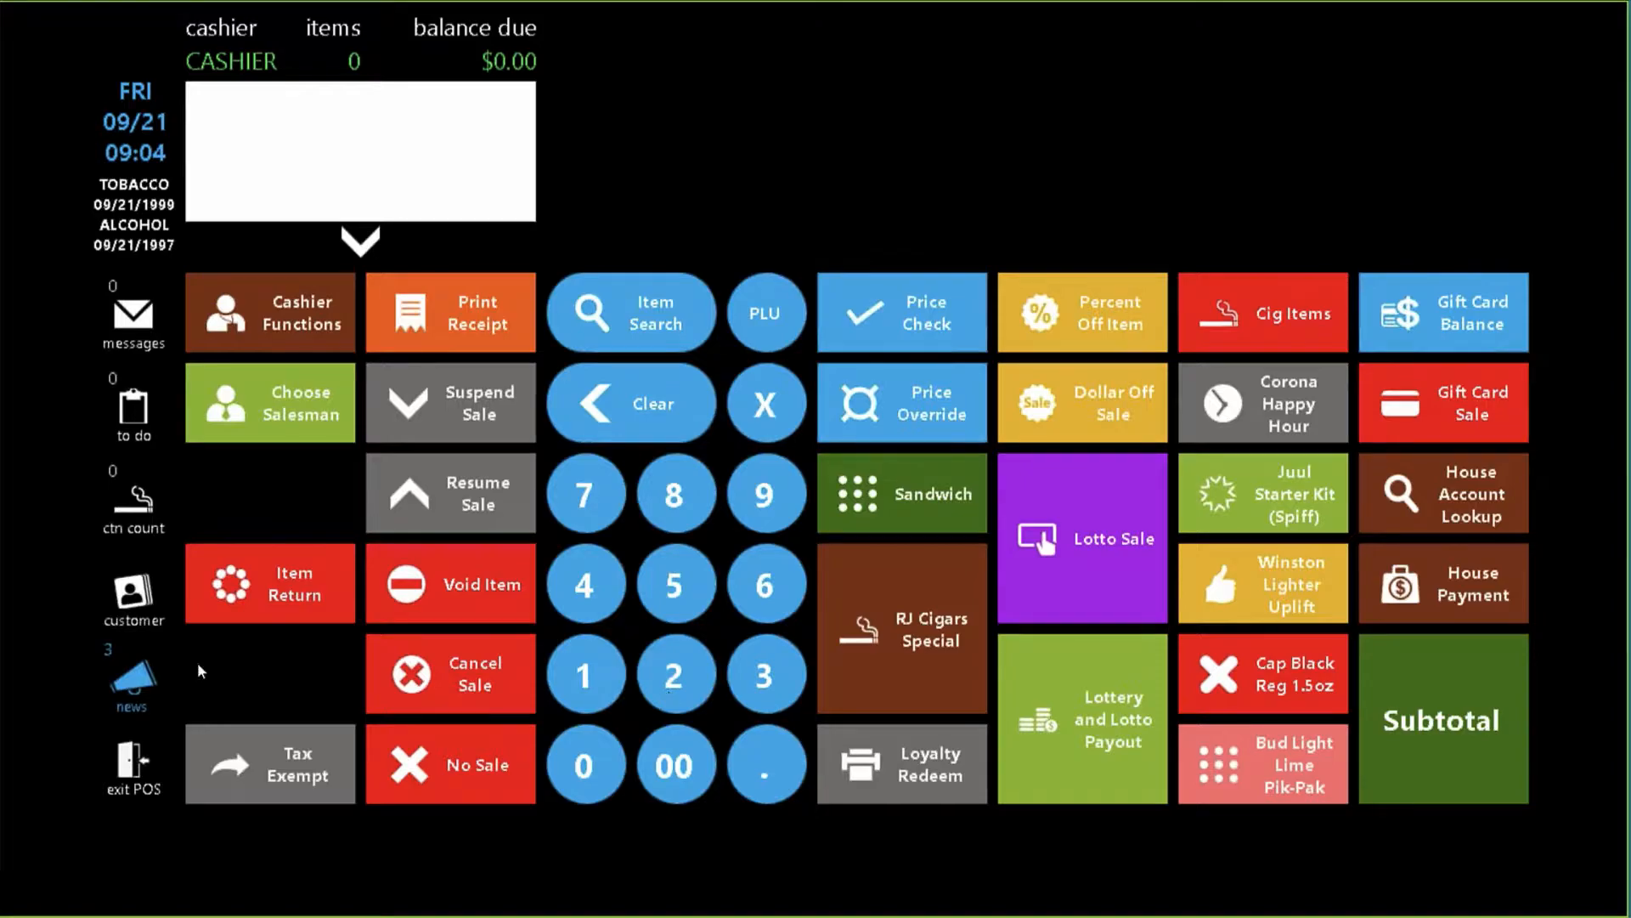
List all customer accounts in the customer lookup, switch the search criterion to Last Name, and leave without choosing a customer.
left_click(142, 600)
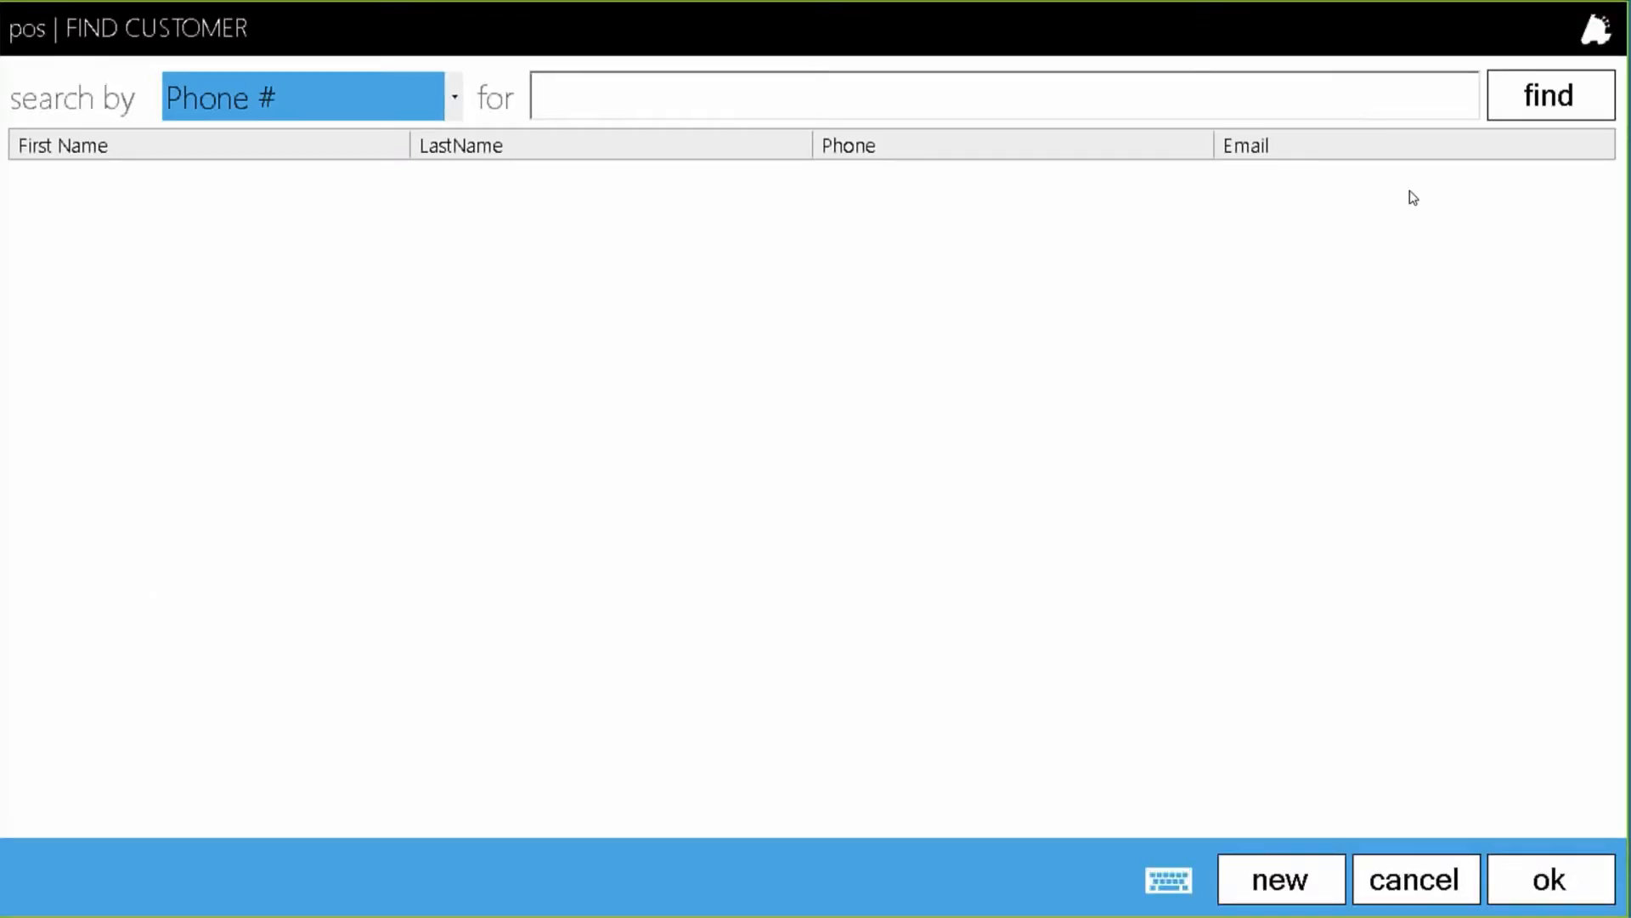
left_click(1569, 97)
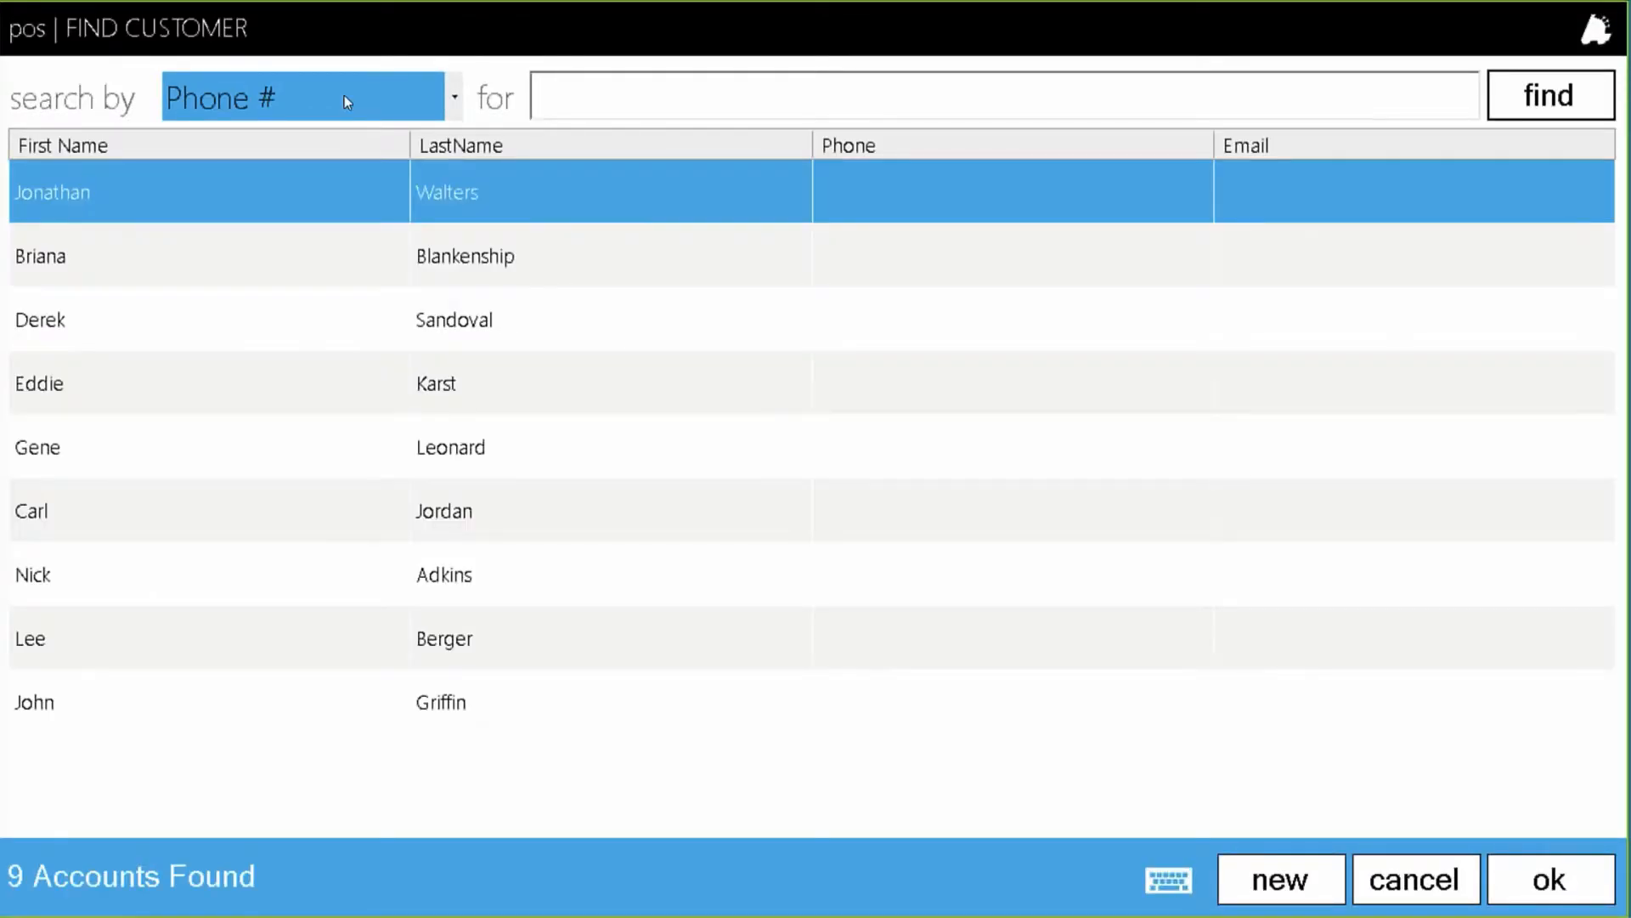
left_click(255, 98)
left_click(246, 187)
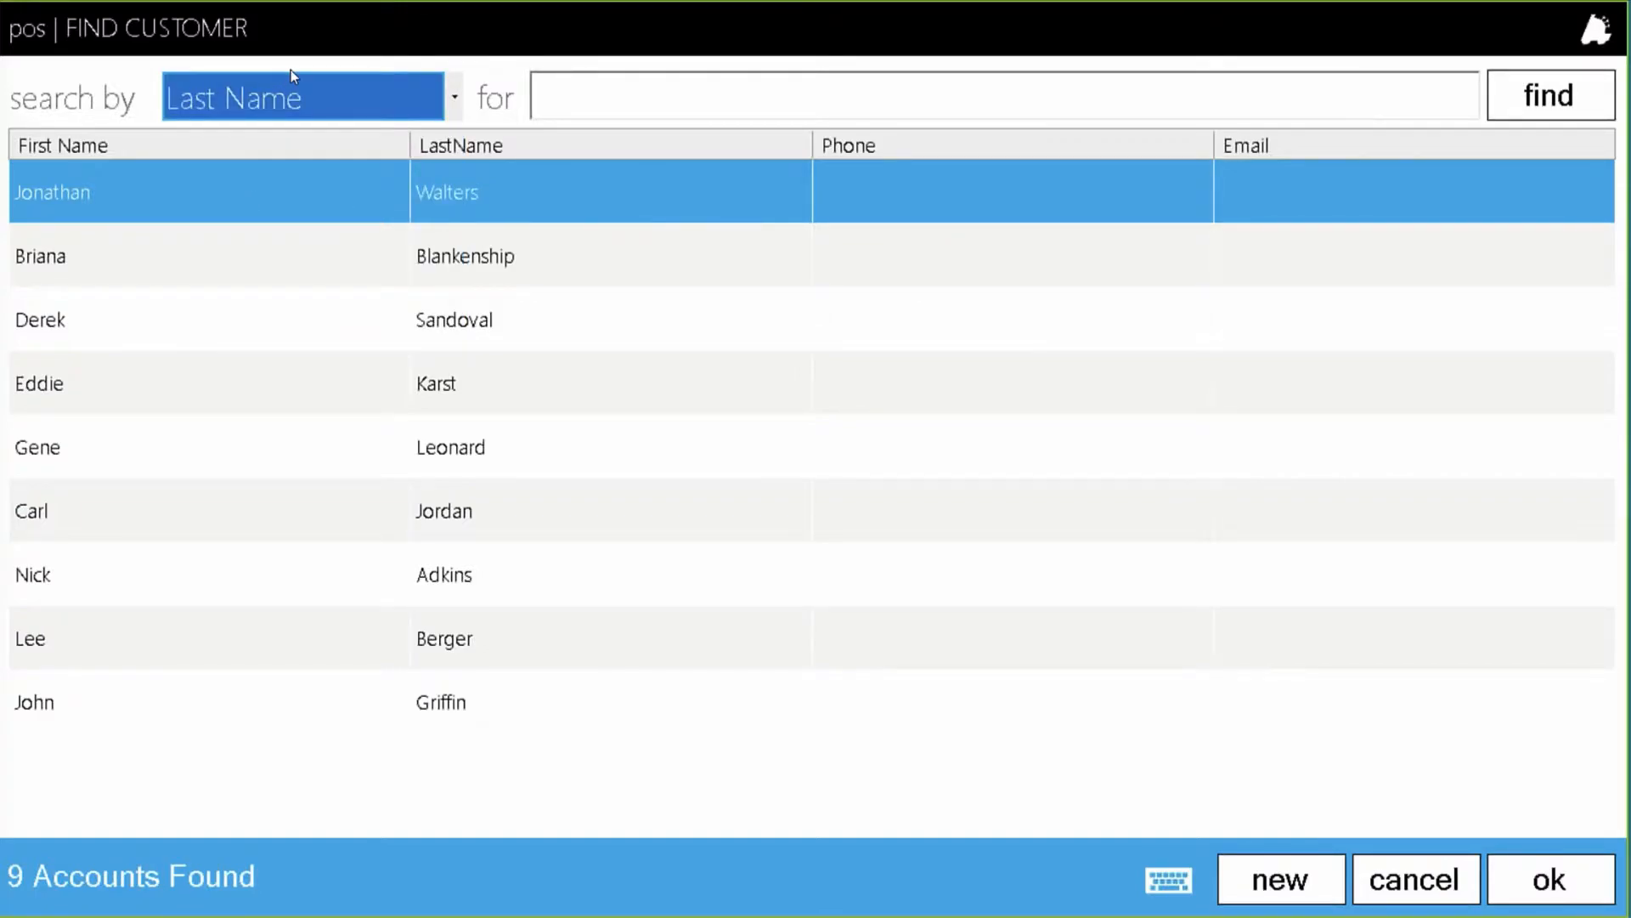
left_click(1409, 882)
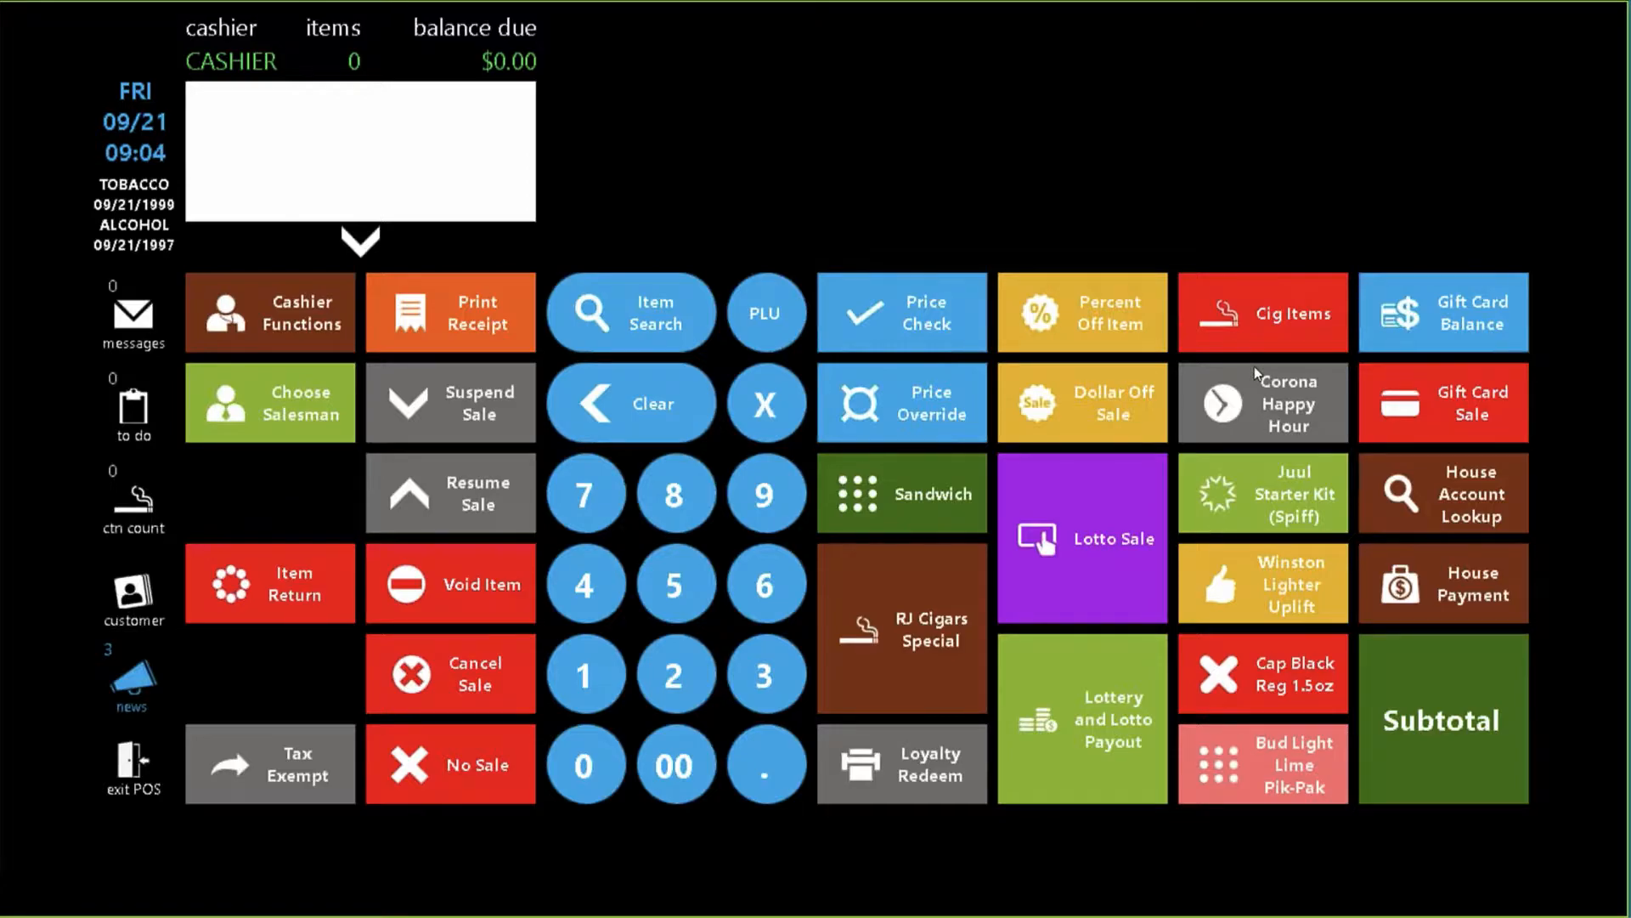
Ring up the $10.03 Marlboro BP item with the age visually verified, and cancel the sale.
left_click(1306, 322)
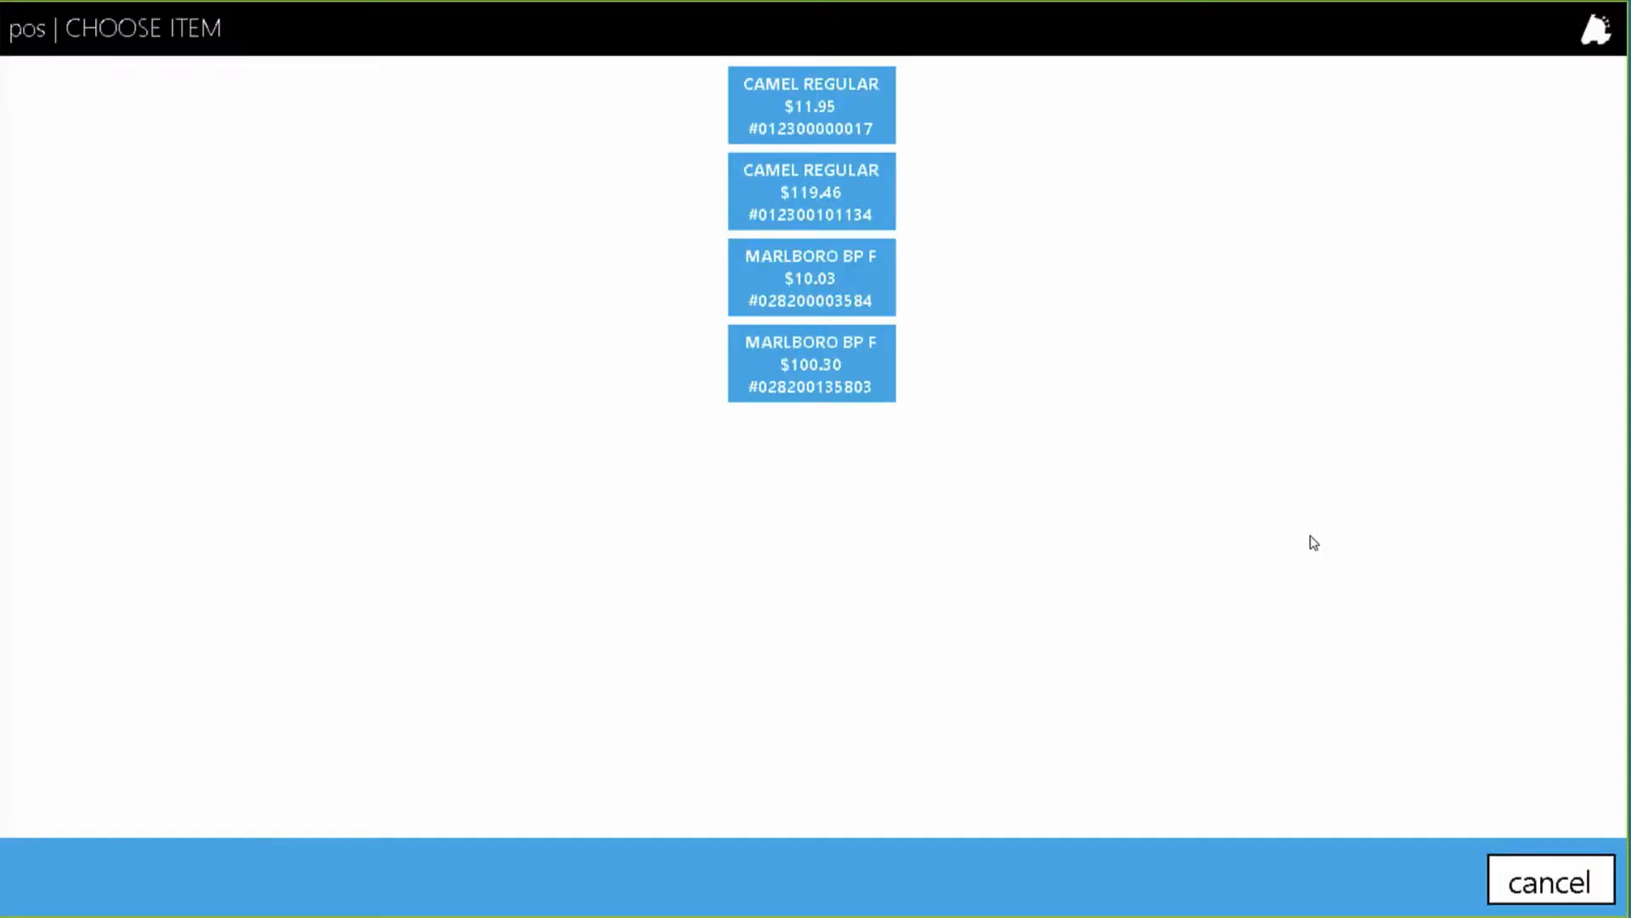
left_click(870, 302)
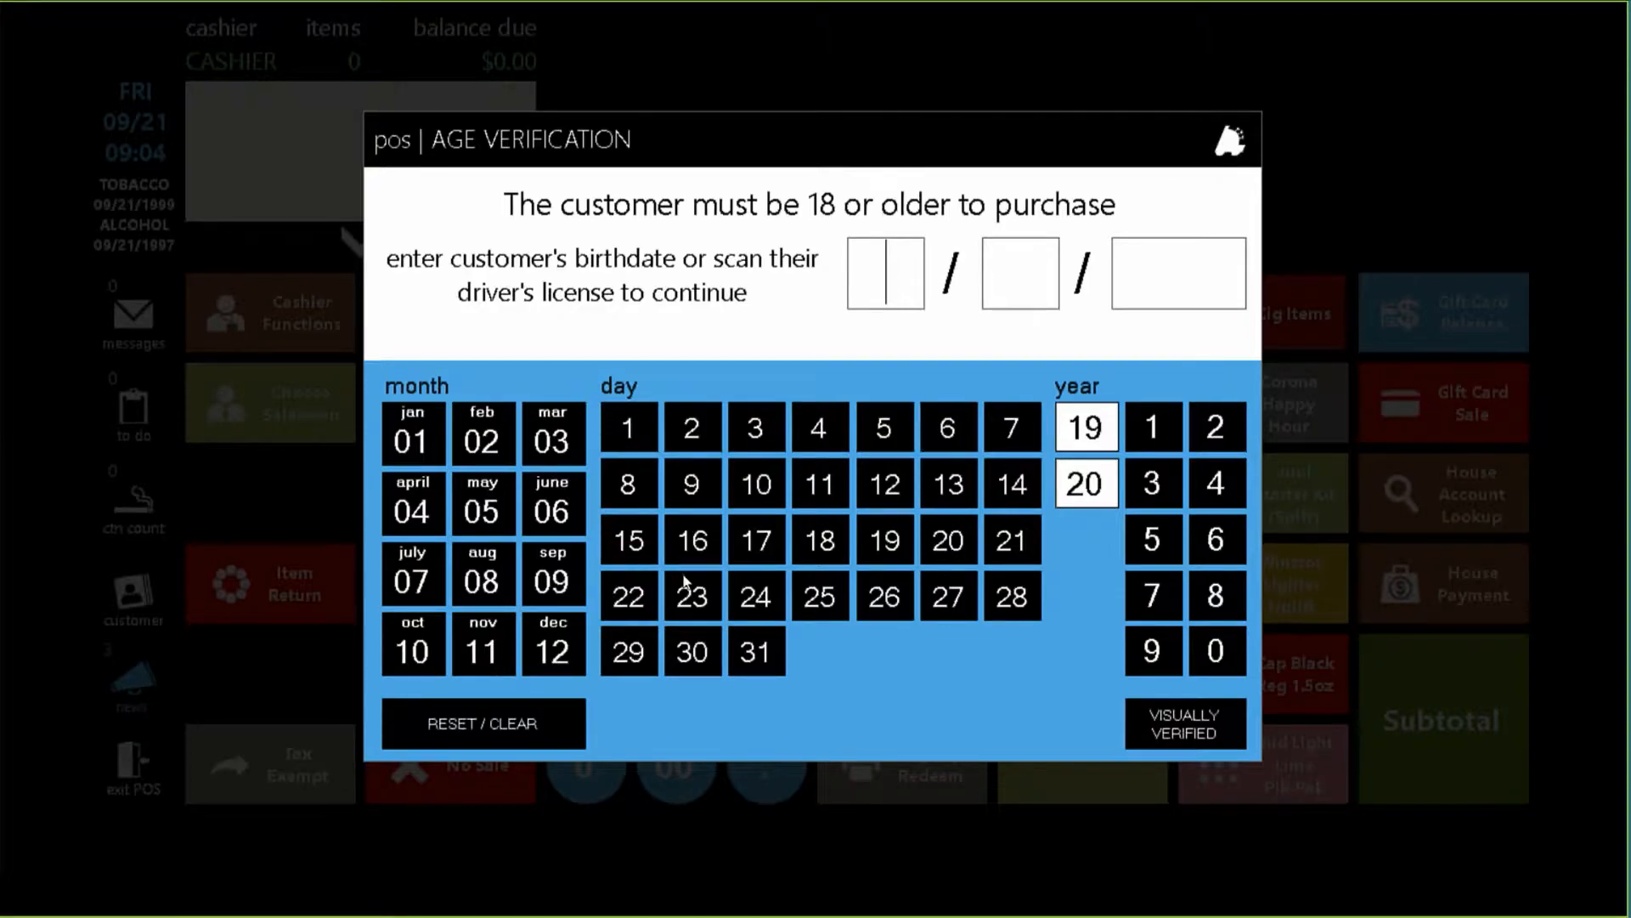
left_click(1185, 729)
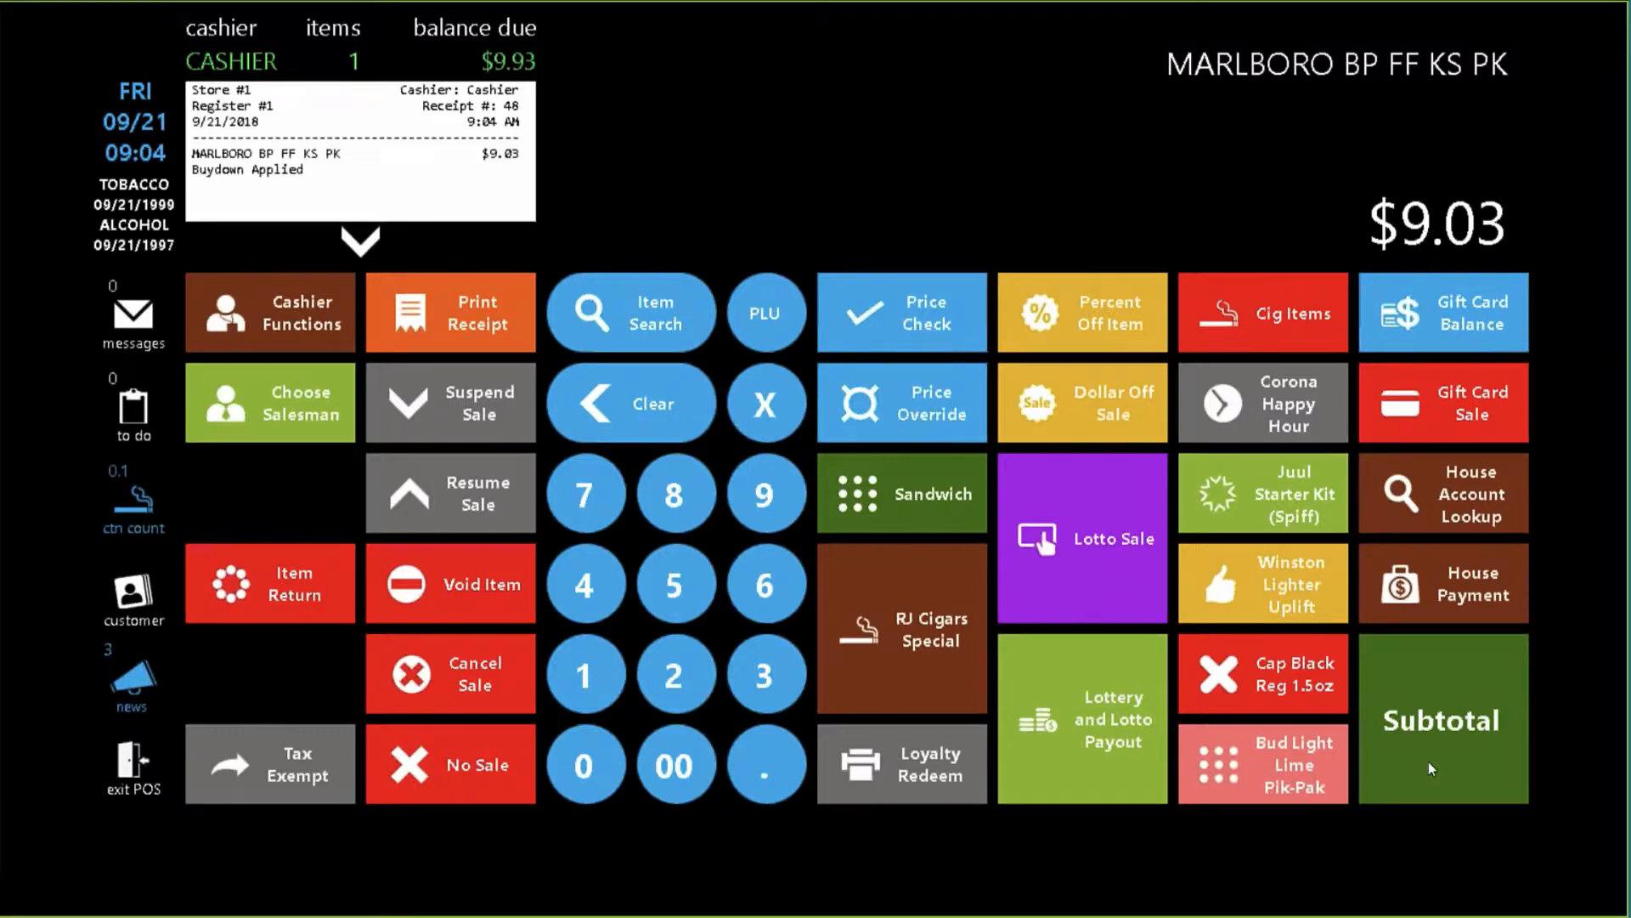
left_click(481, 687)
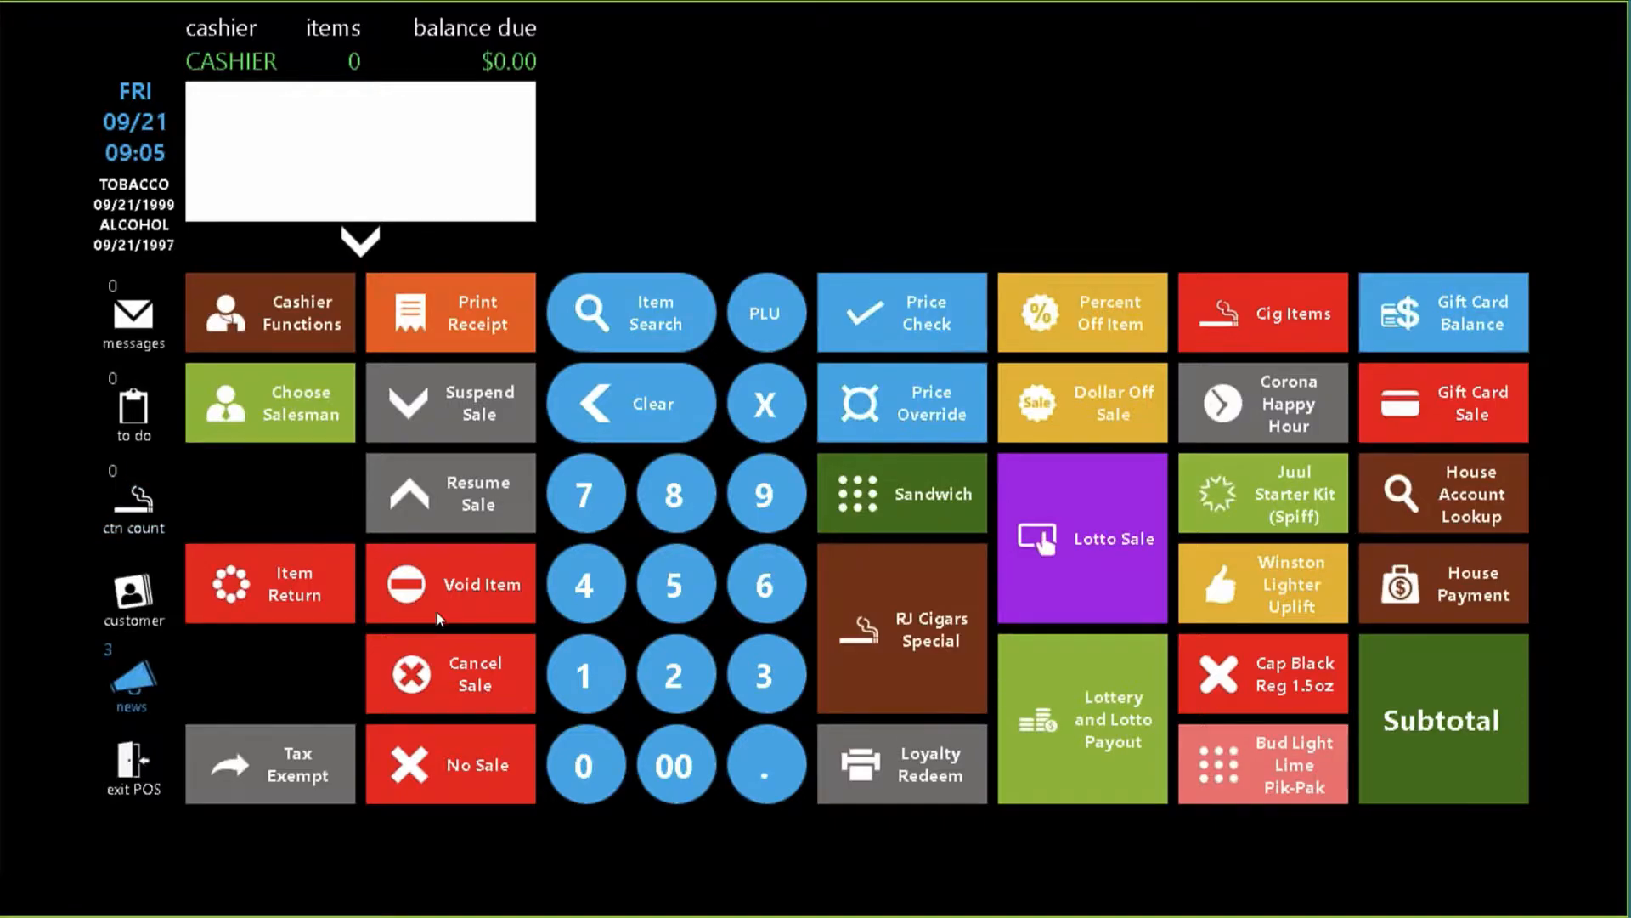
Switch to FasTrax Director, view the third customer's loyalty spending, and look over the two existing campaigns.
key("alt+Tab")
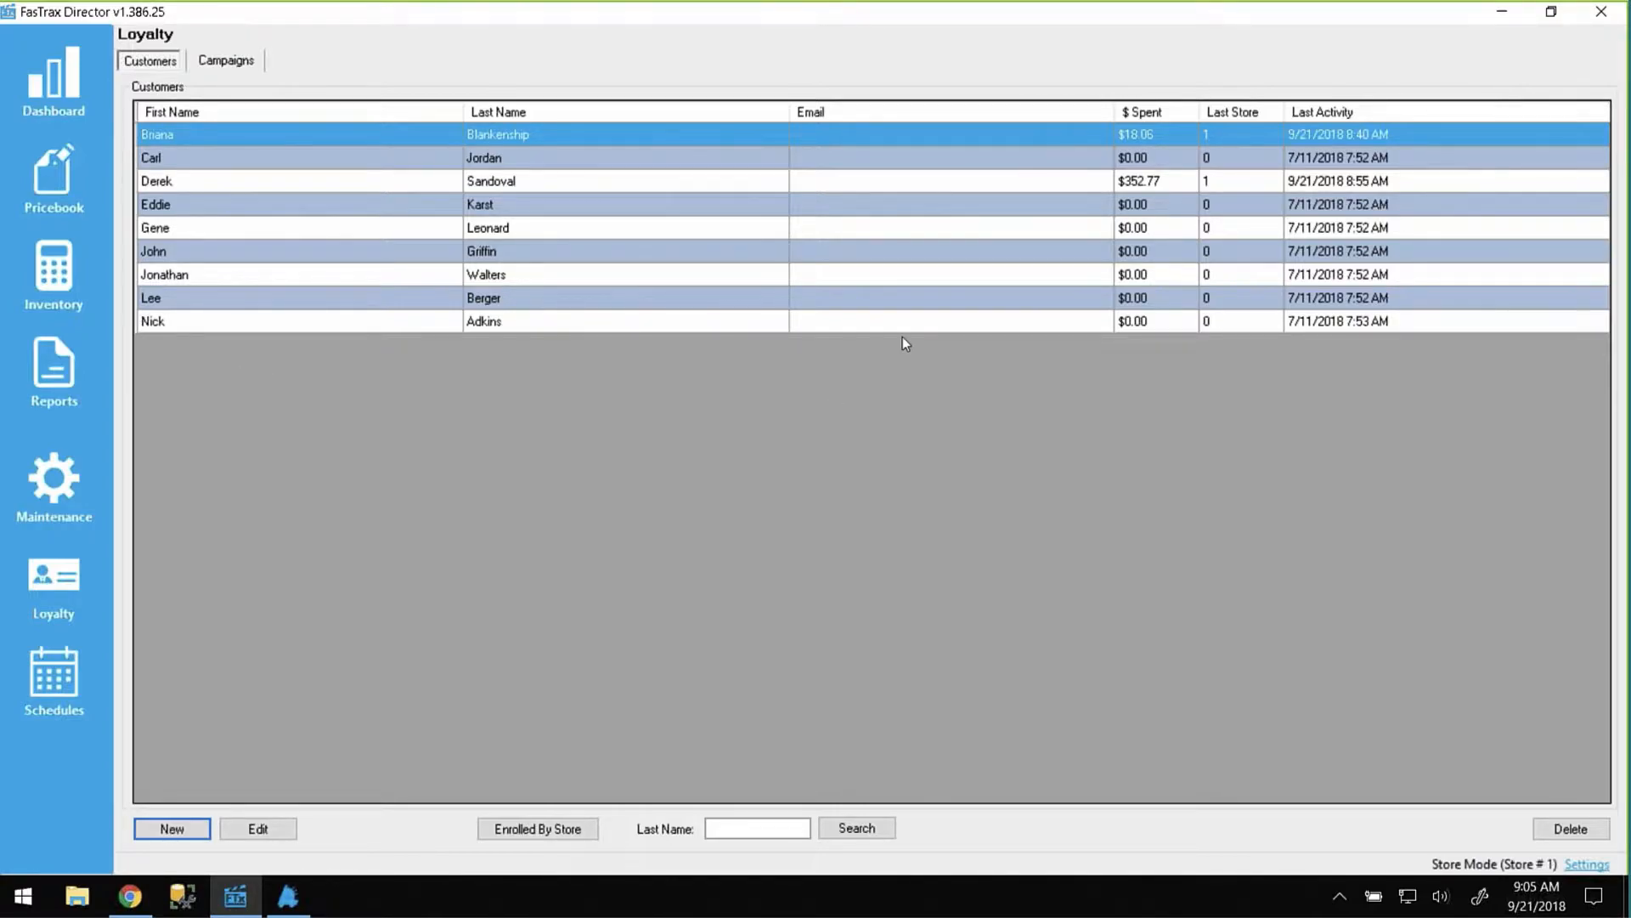
left_click(1173, 182)
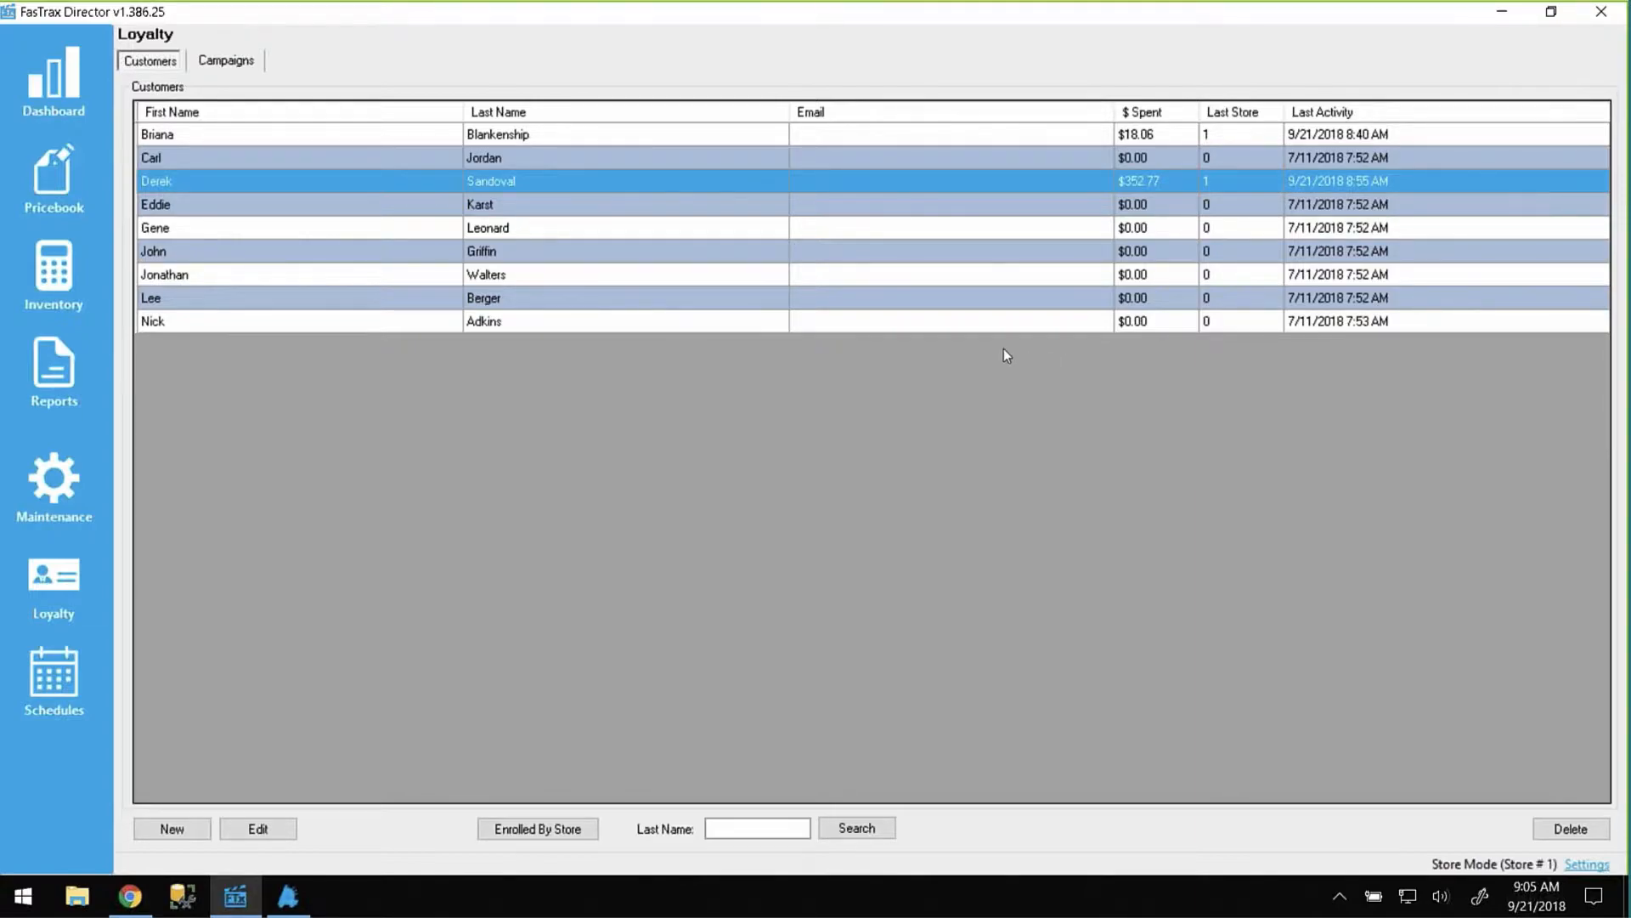
left_click(203, 61)
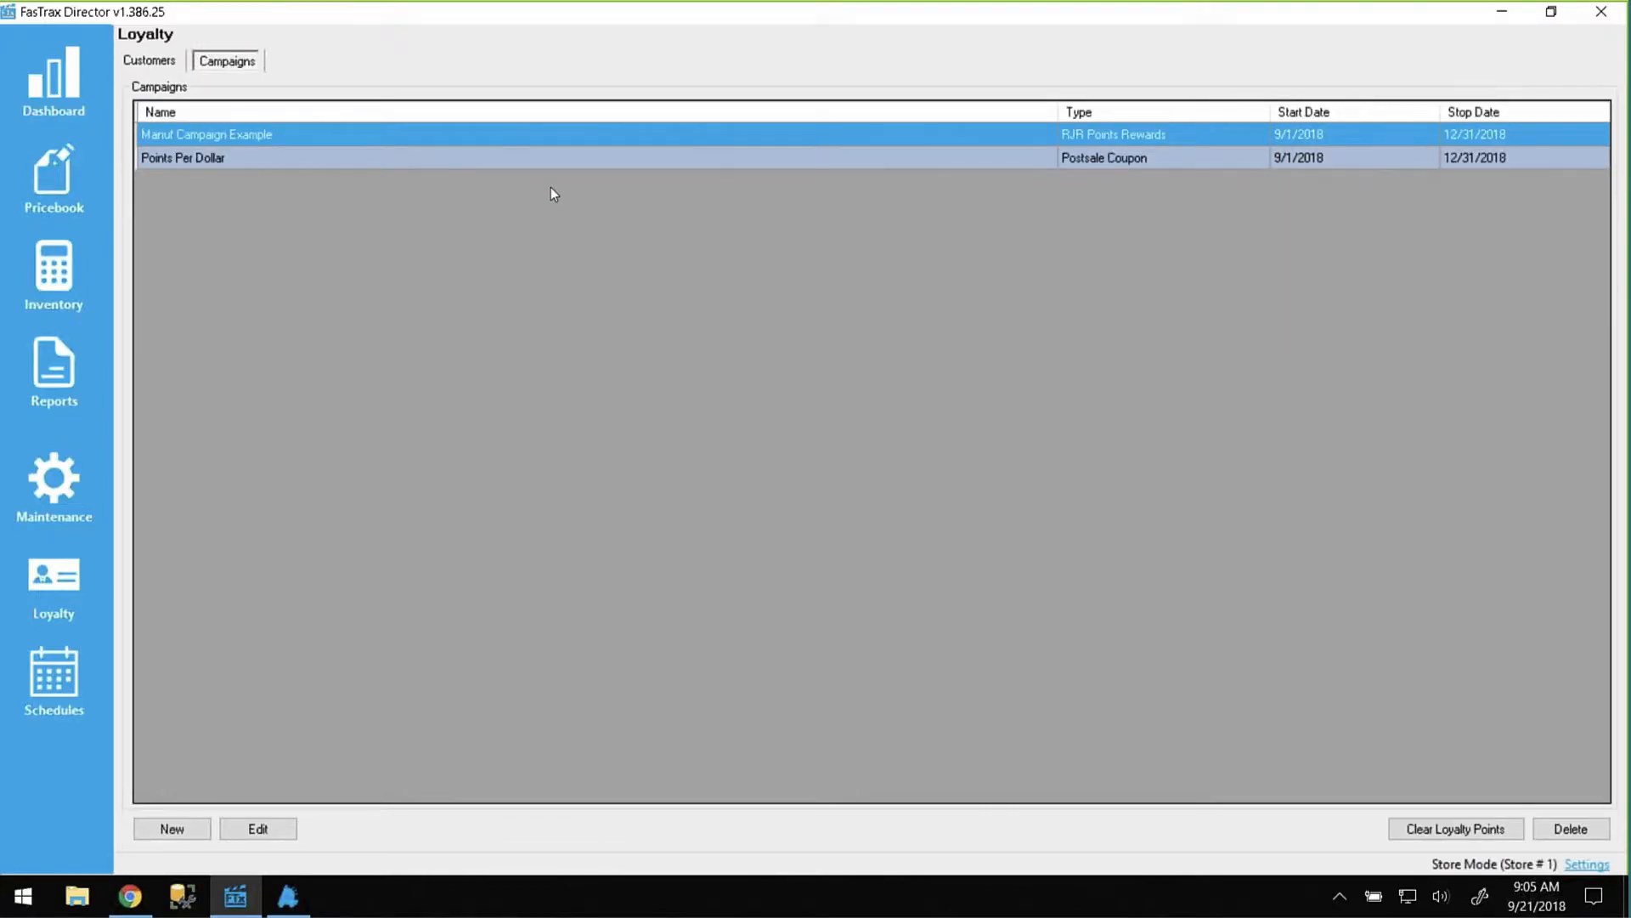
left_click(304, 160)
left_click(303, 133)
left_click(283, 161)
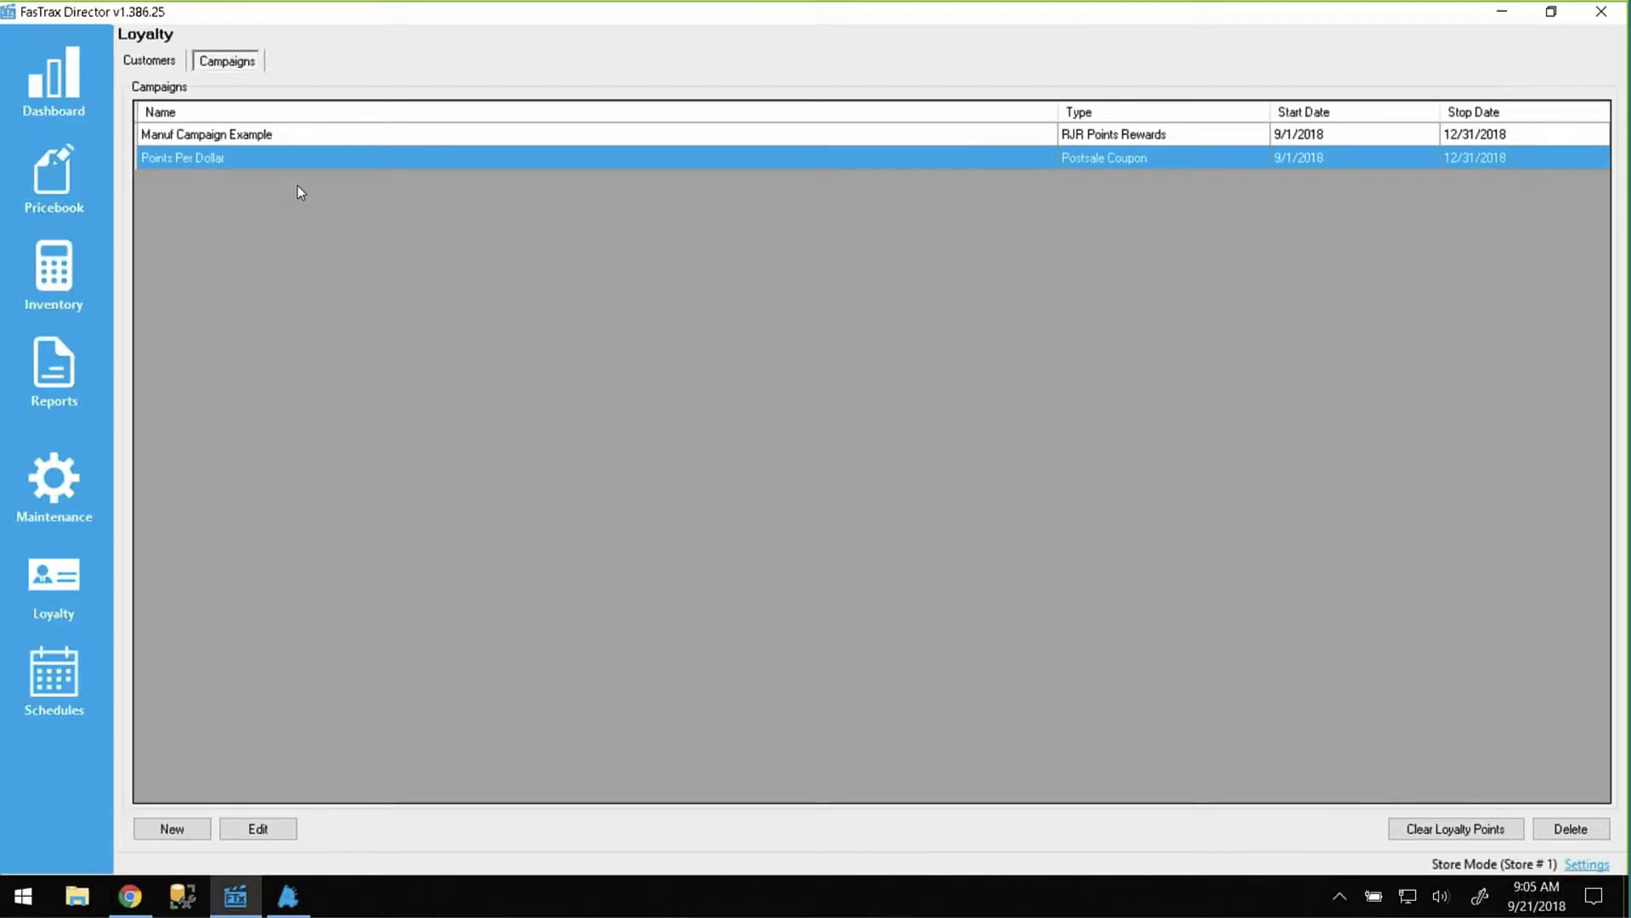
Draft a Postsale Coupon campaign triggered by Points Earned with trigger value 10 and coupon value 1, and discard it.
left_click(173, 829)
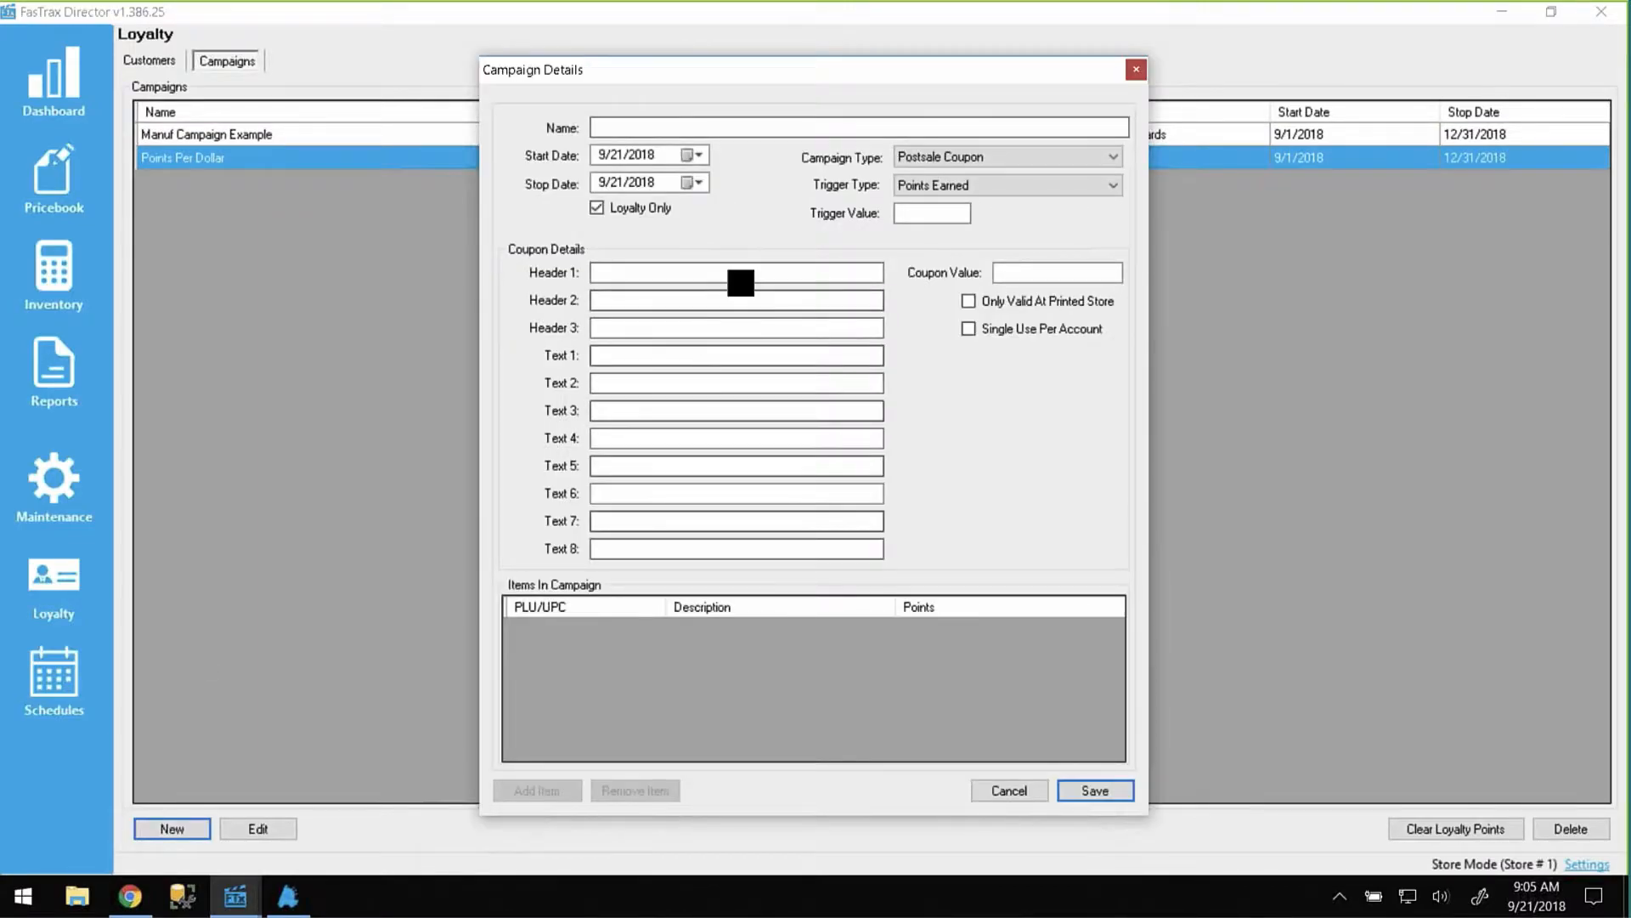
left_click(617, 130)
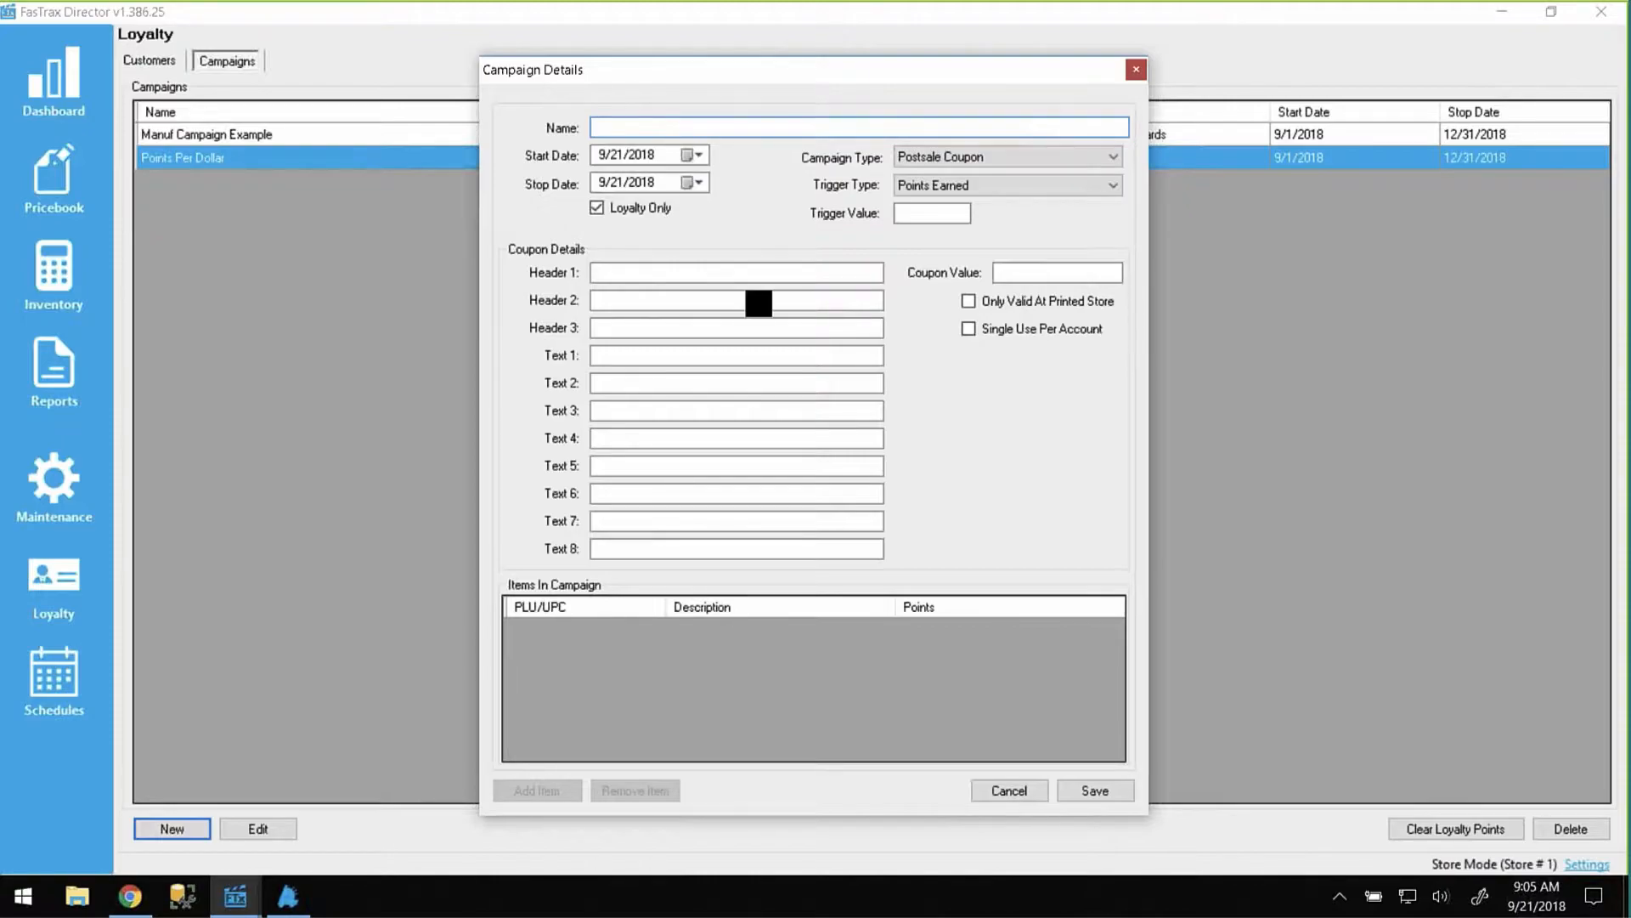
left_click(943, 160)
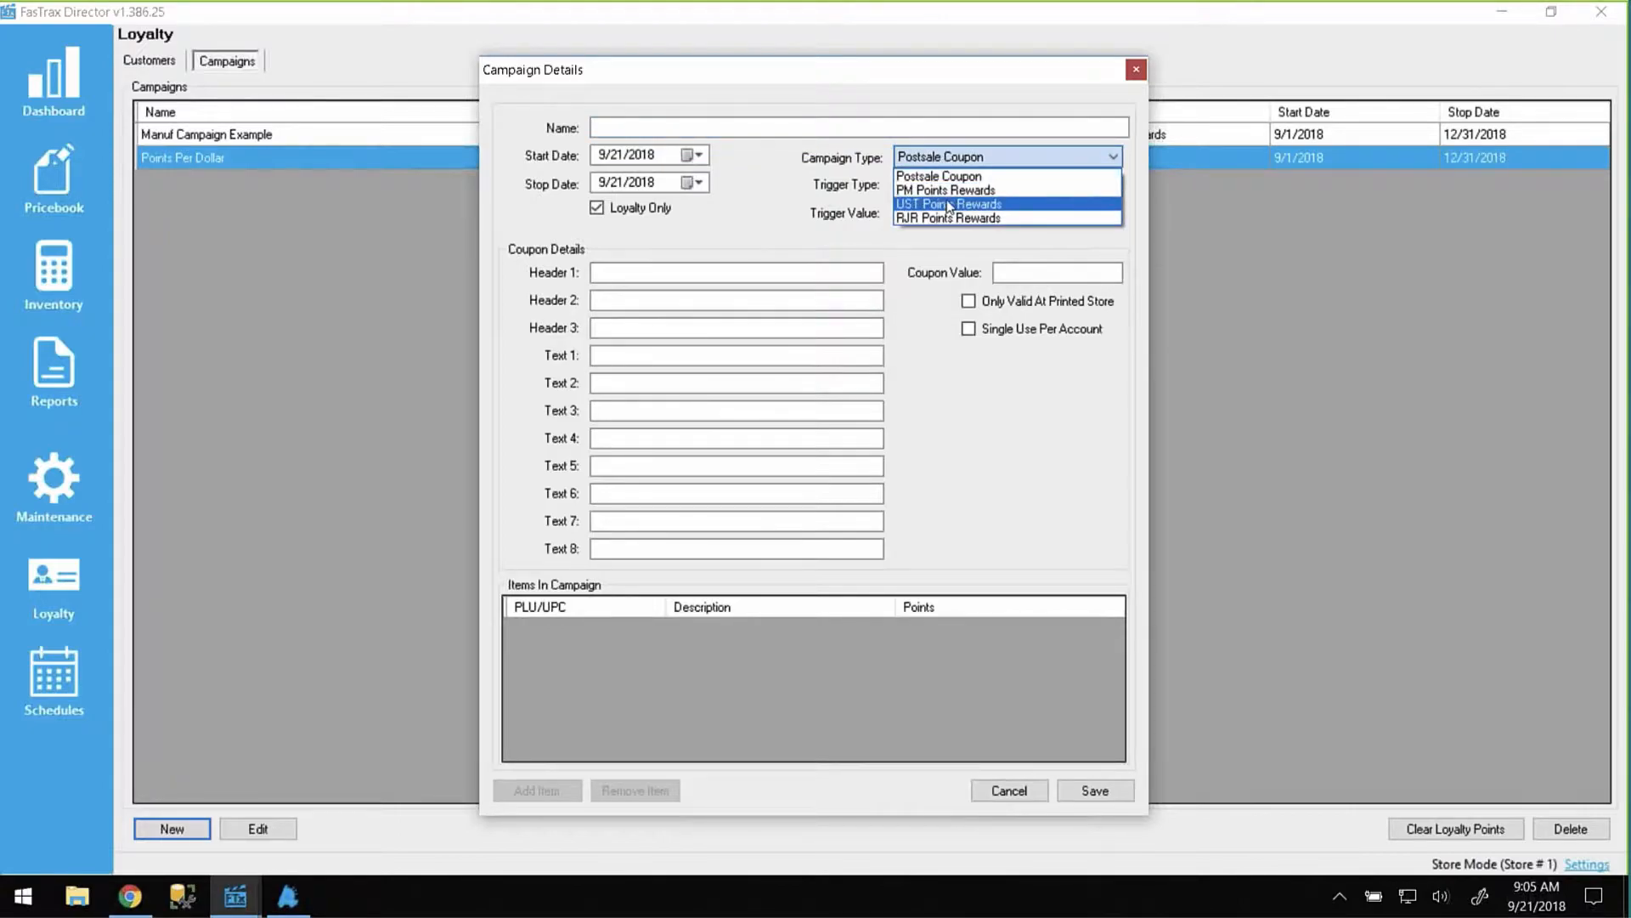
left_click(965, 151)
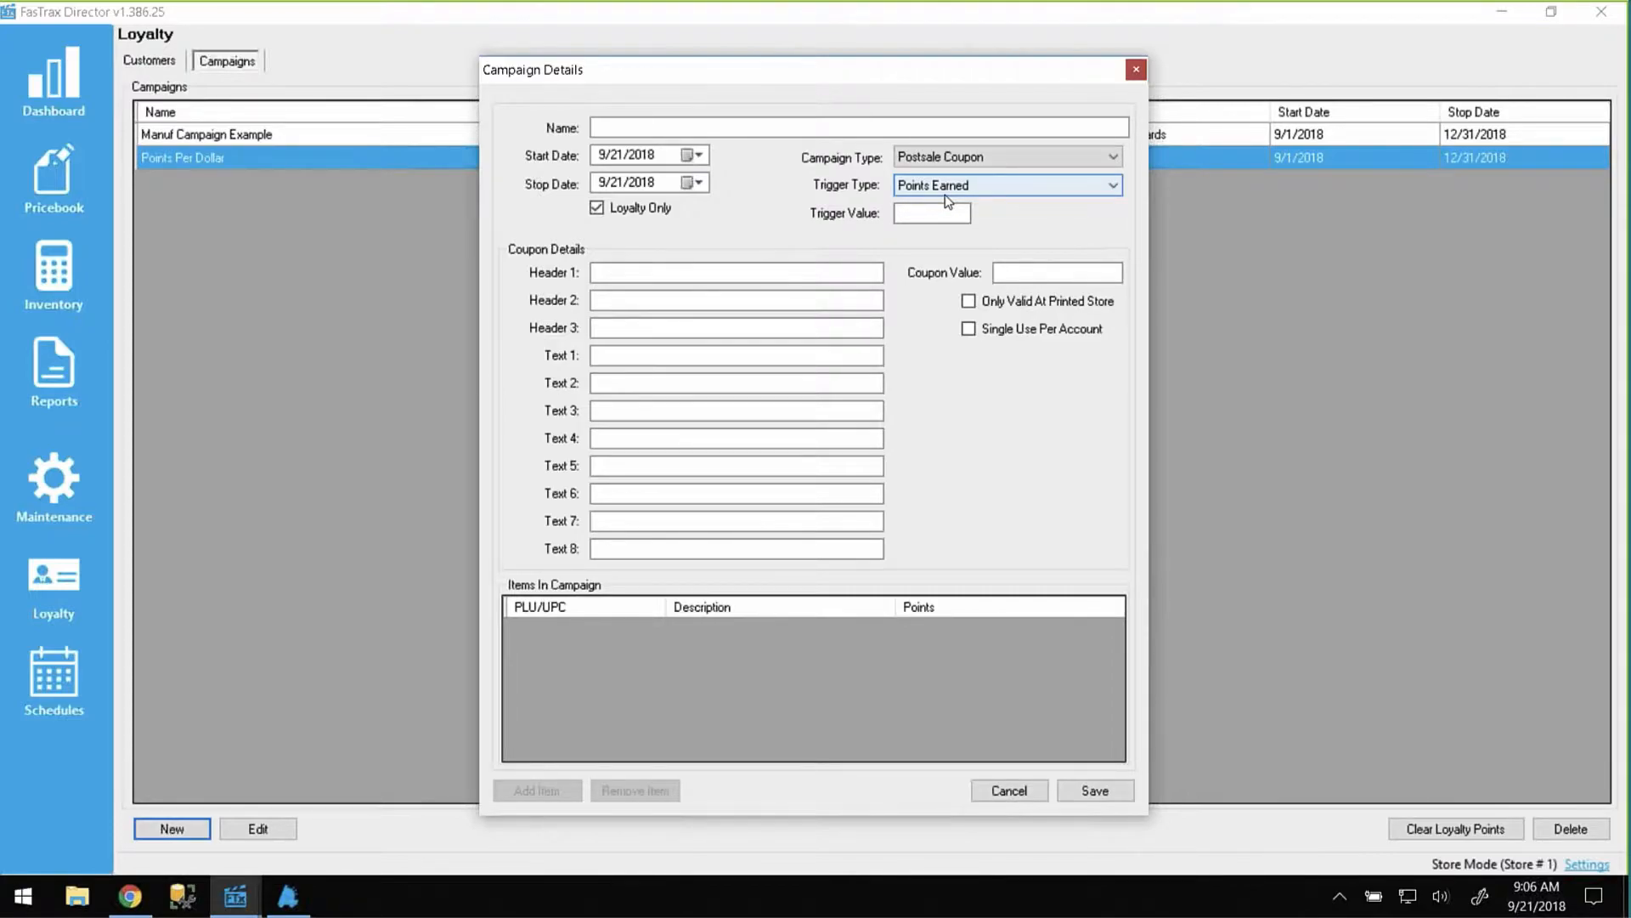
left_click(935, 211)
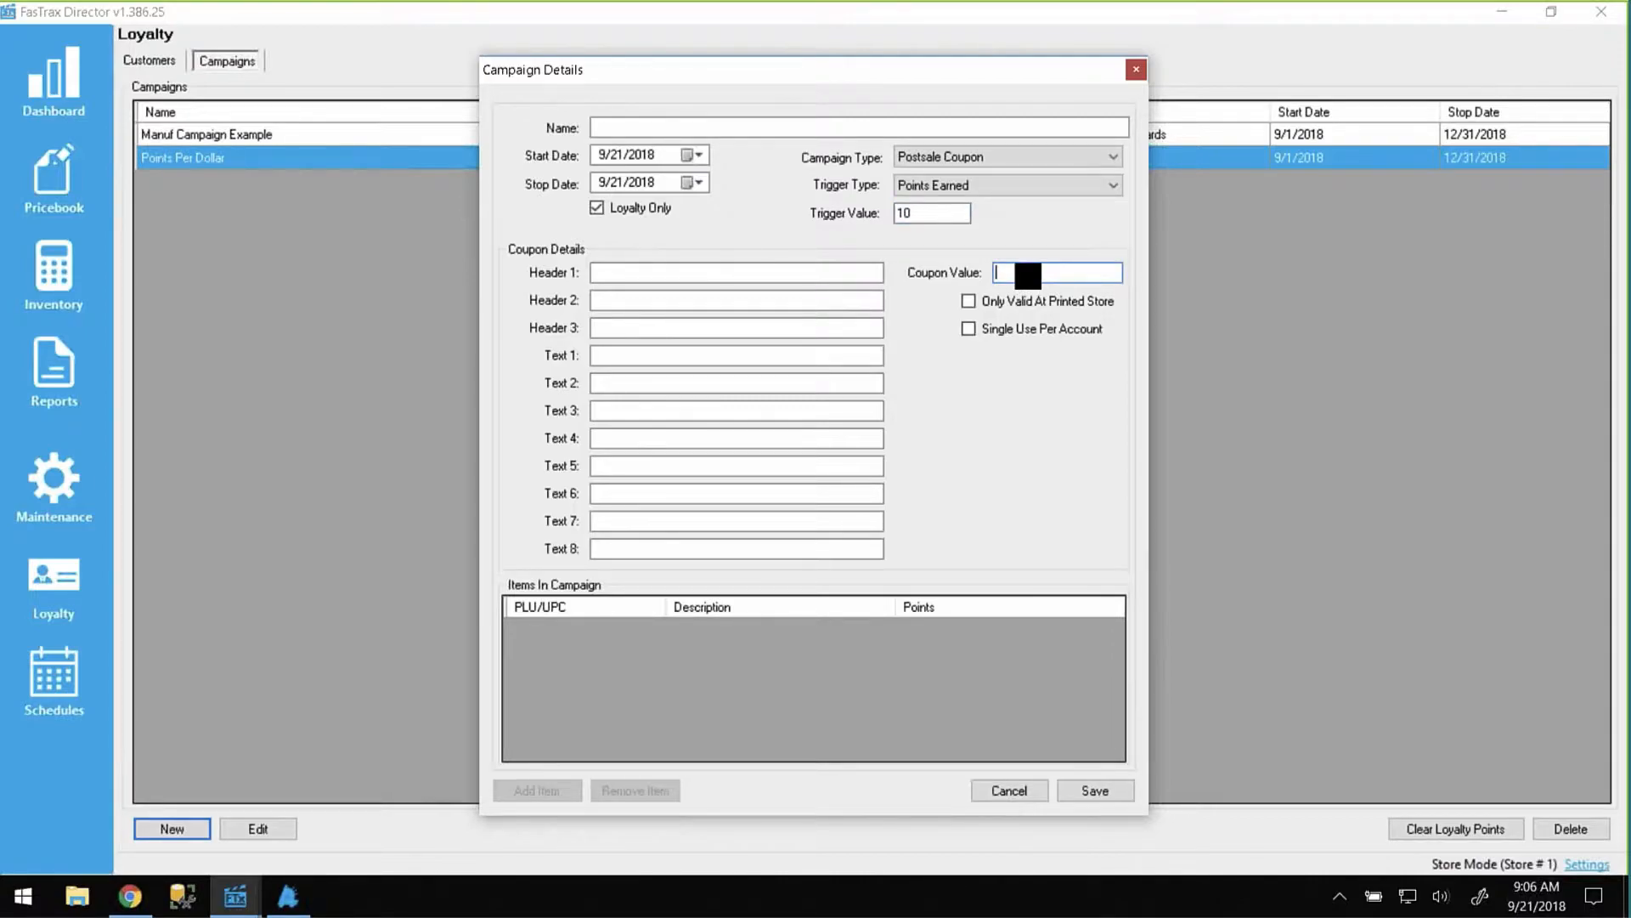
left_click(732, 280)
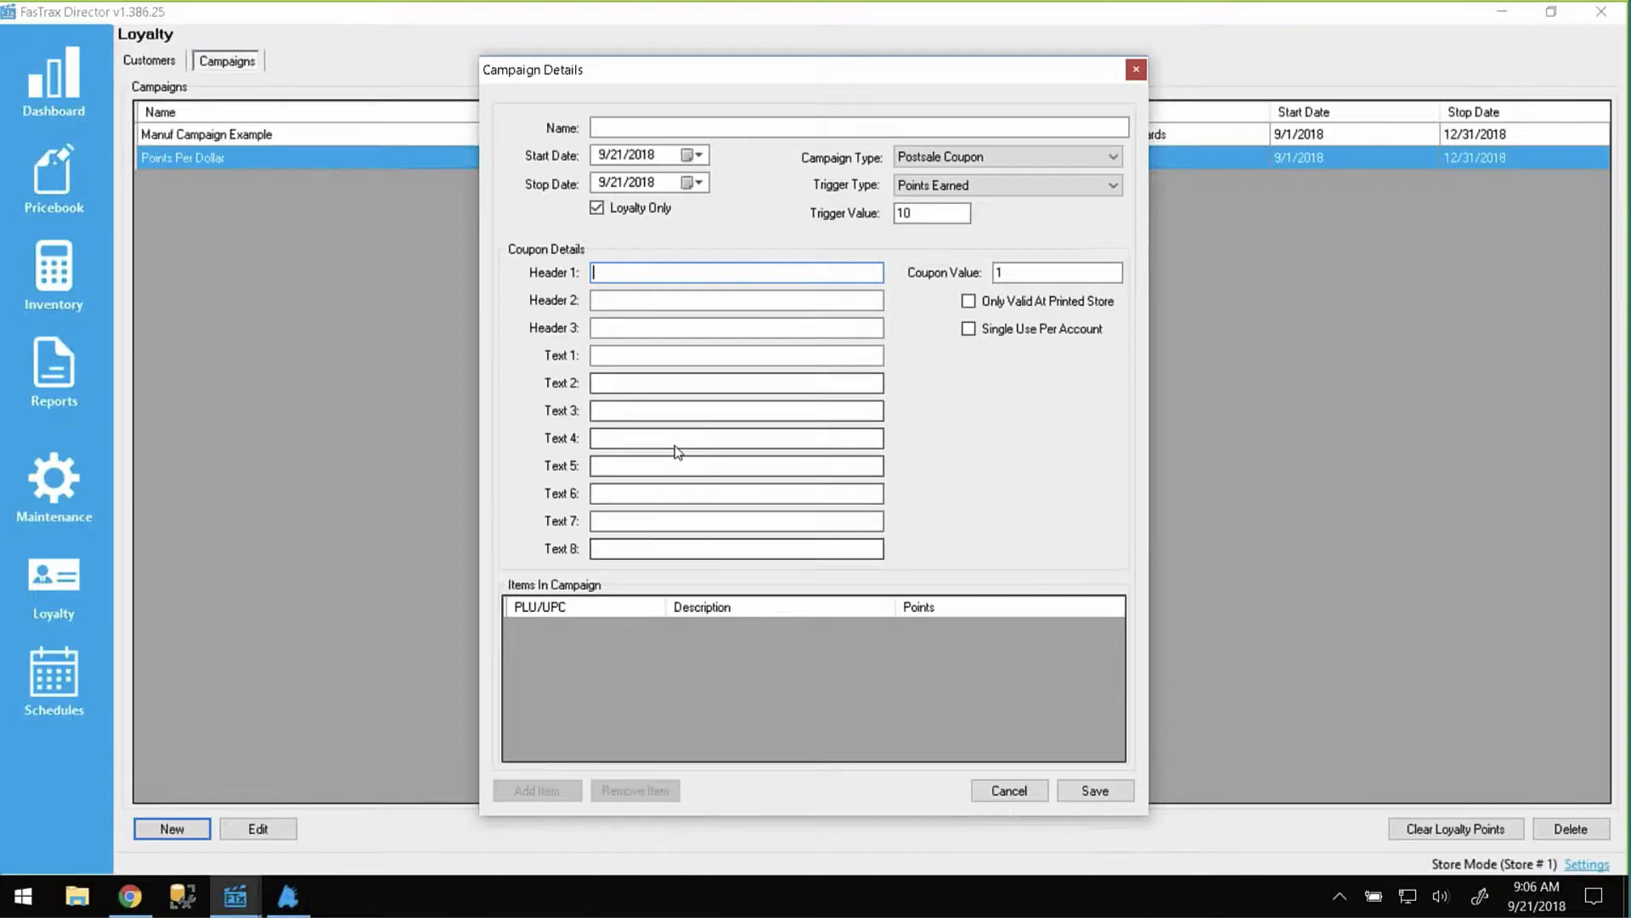
left_click(1009, 790)
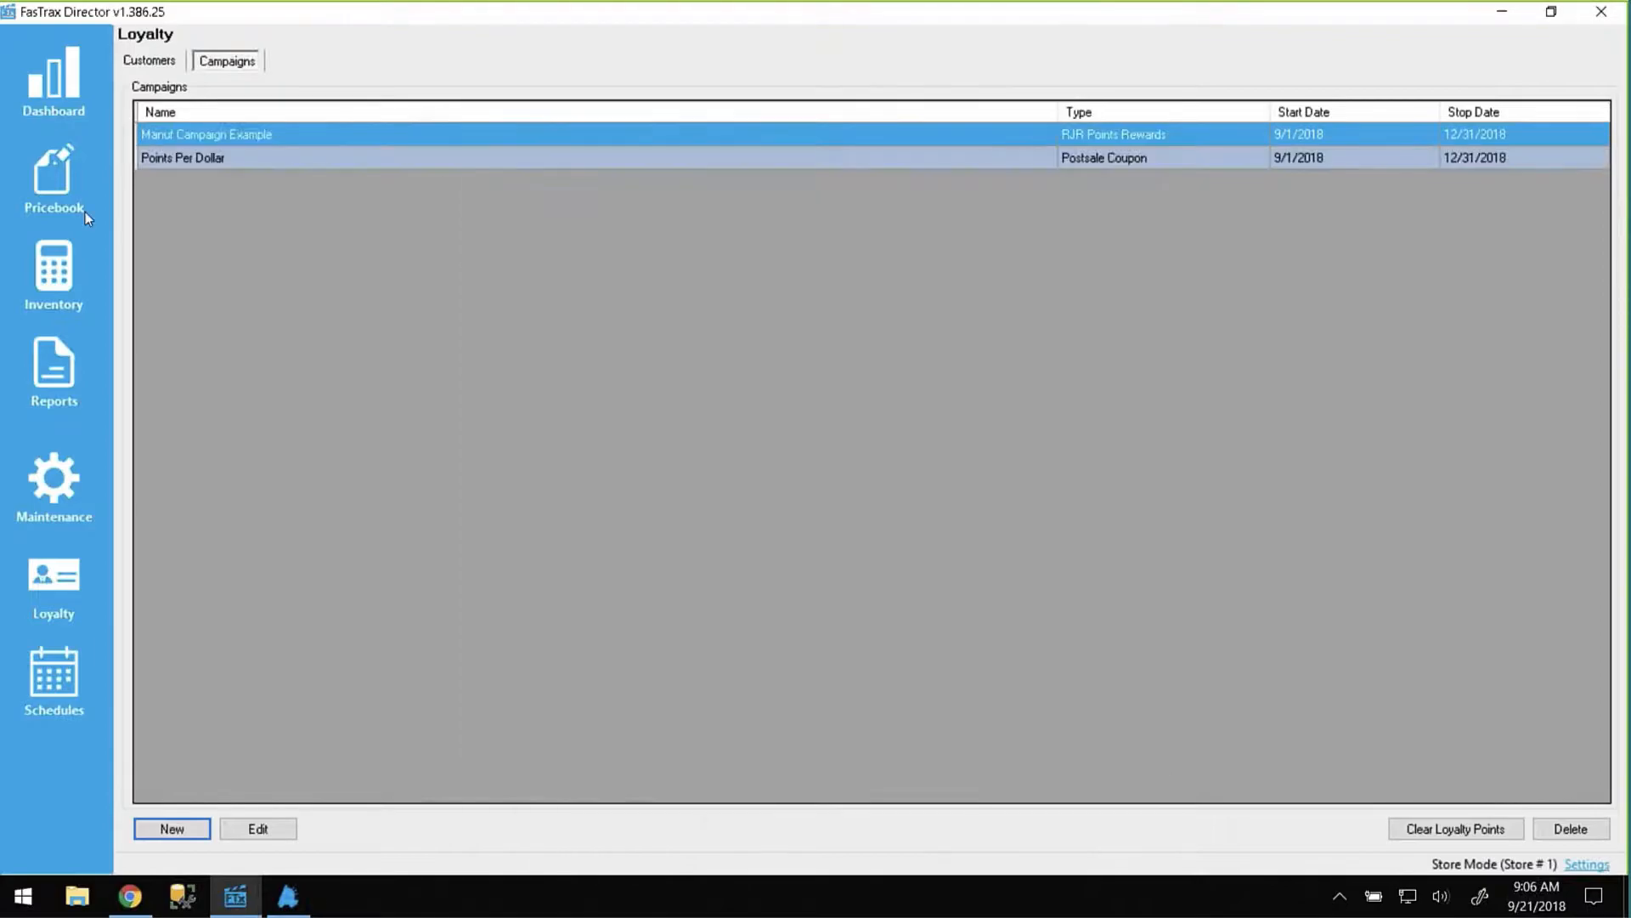
Open the Points Per Dollar campaign for editing and examine its trigger value and coupon value.
left_click(172, 158)
left_click(258, 829)
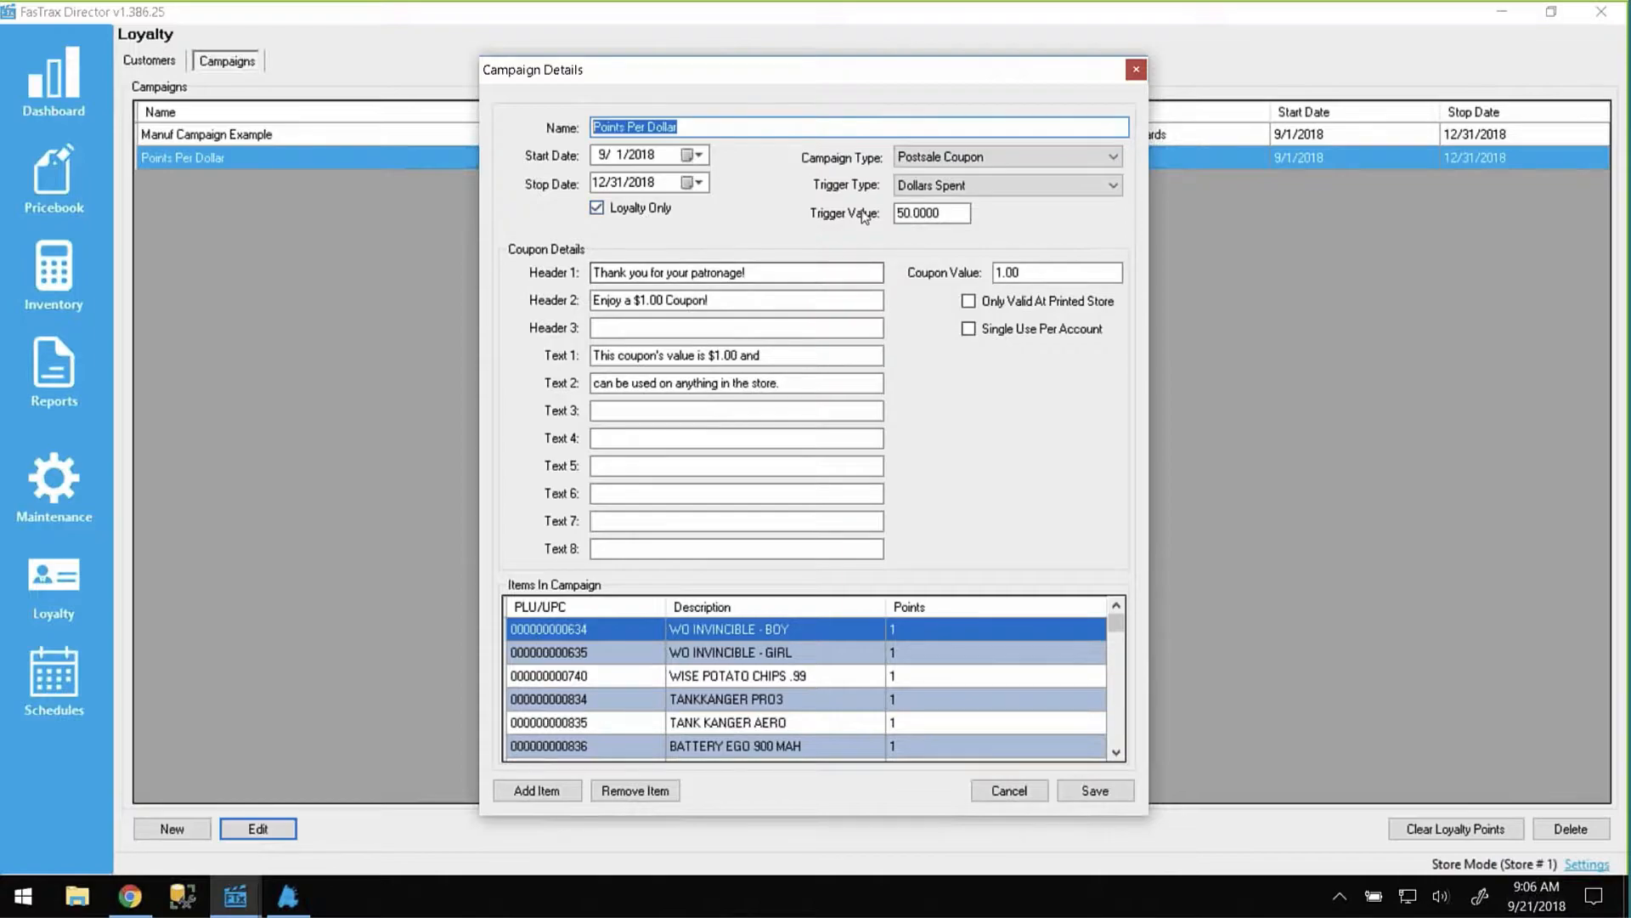
left_click(960, 214)
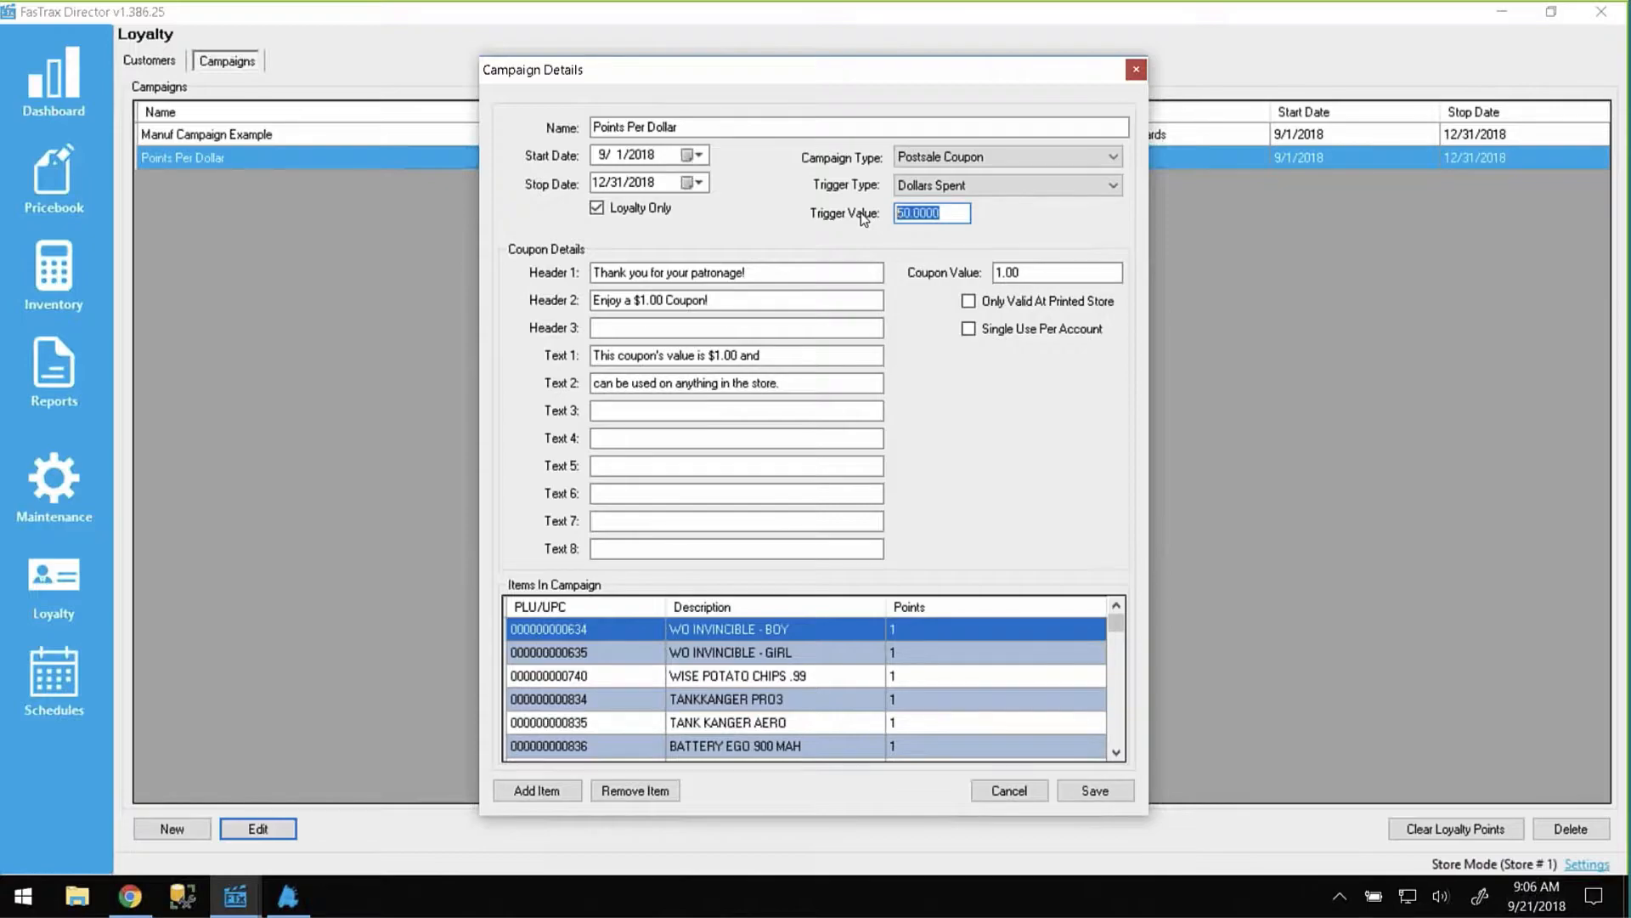
key("Tab")
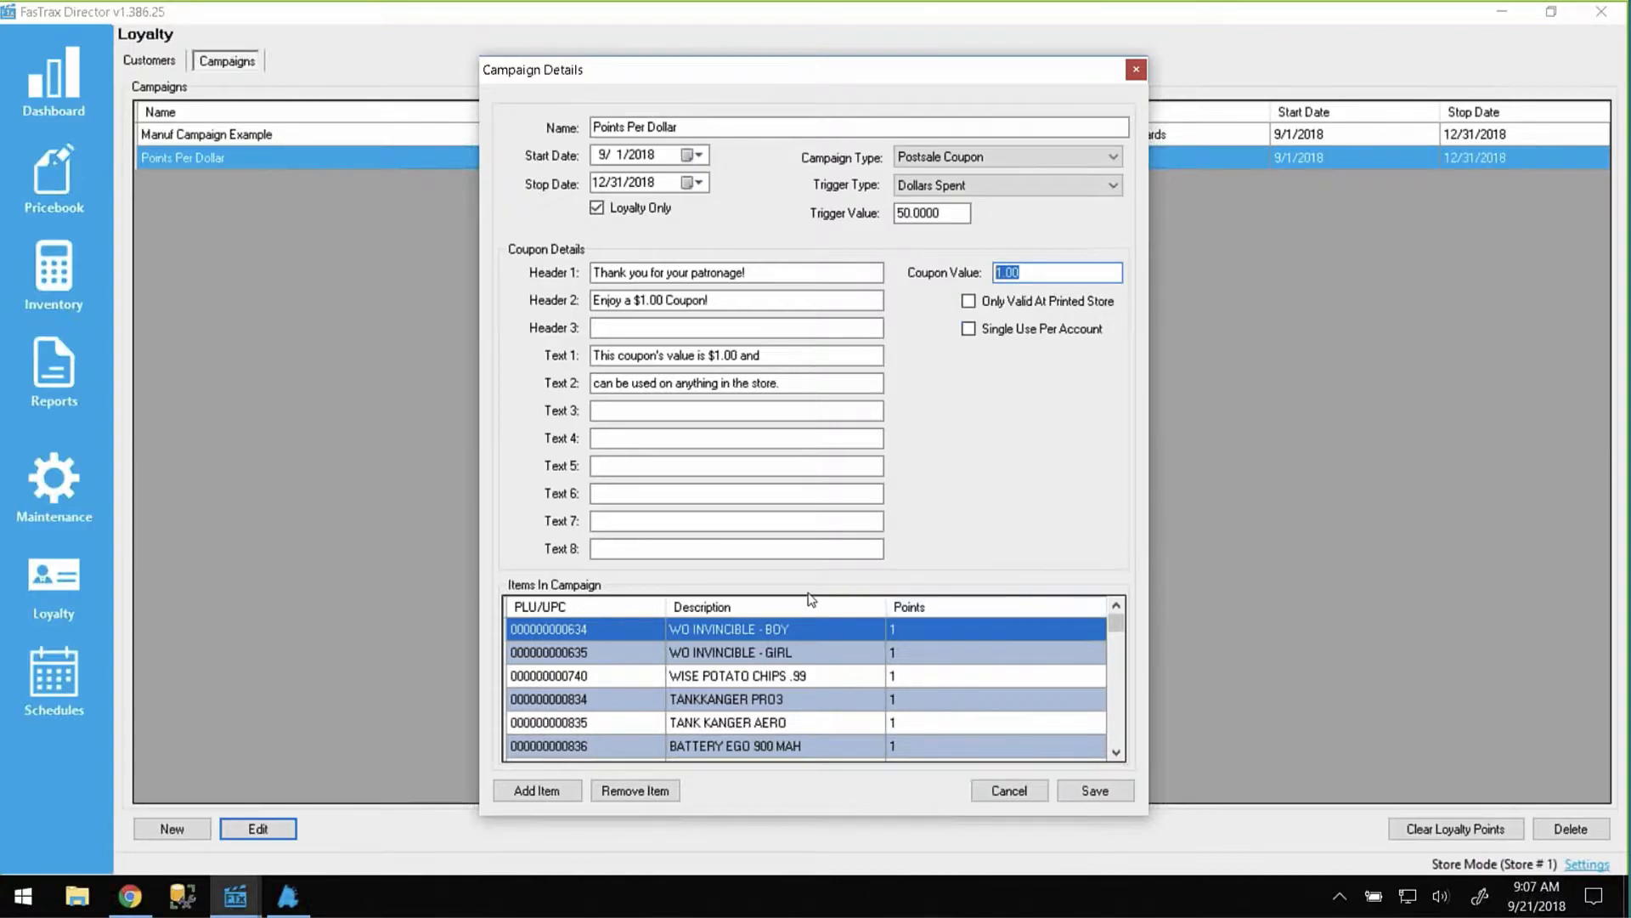
Look over the search criteria for adding an item to the Points Per Dollar campaign, and close the item search.
left_click(548, 792)
left_click(707, 236)
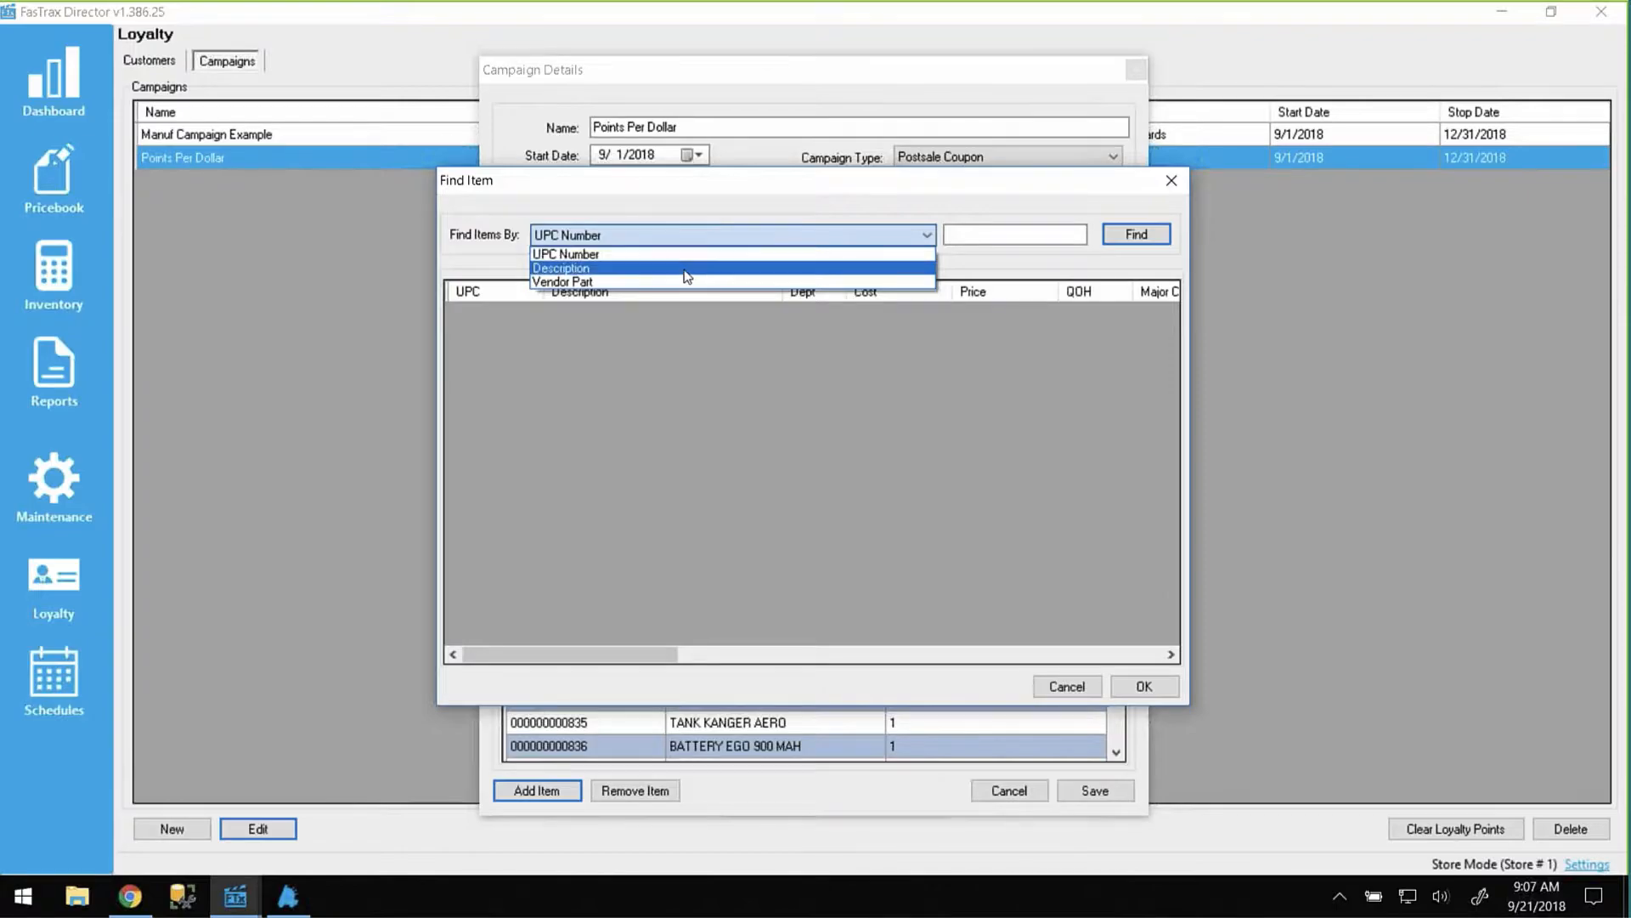
left_click(1171, 184)
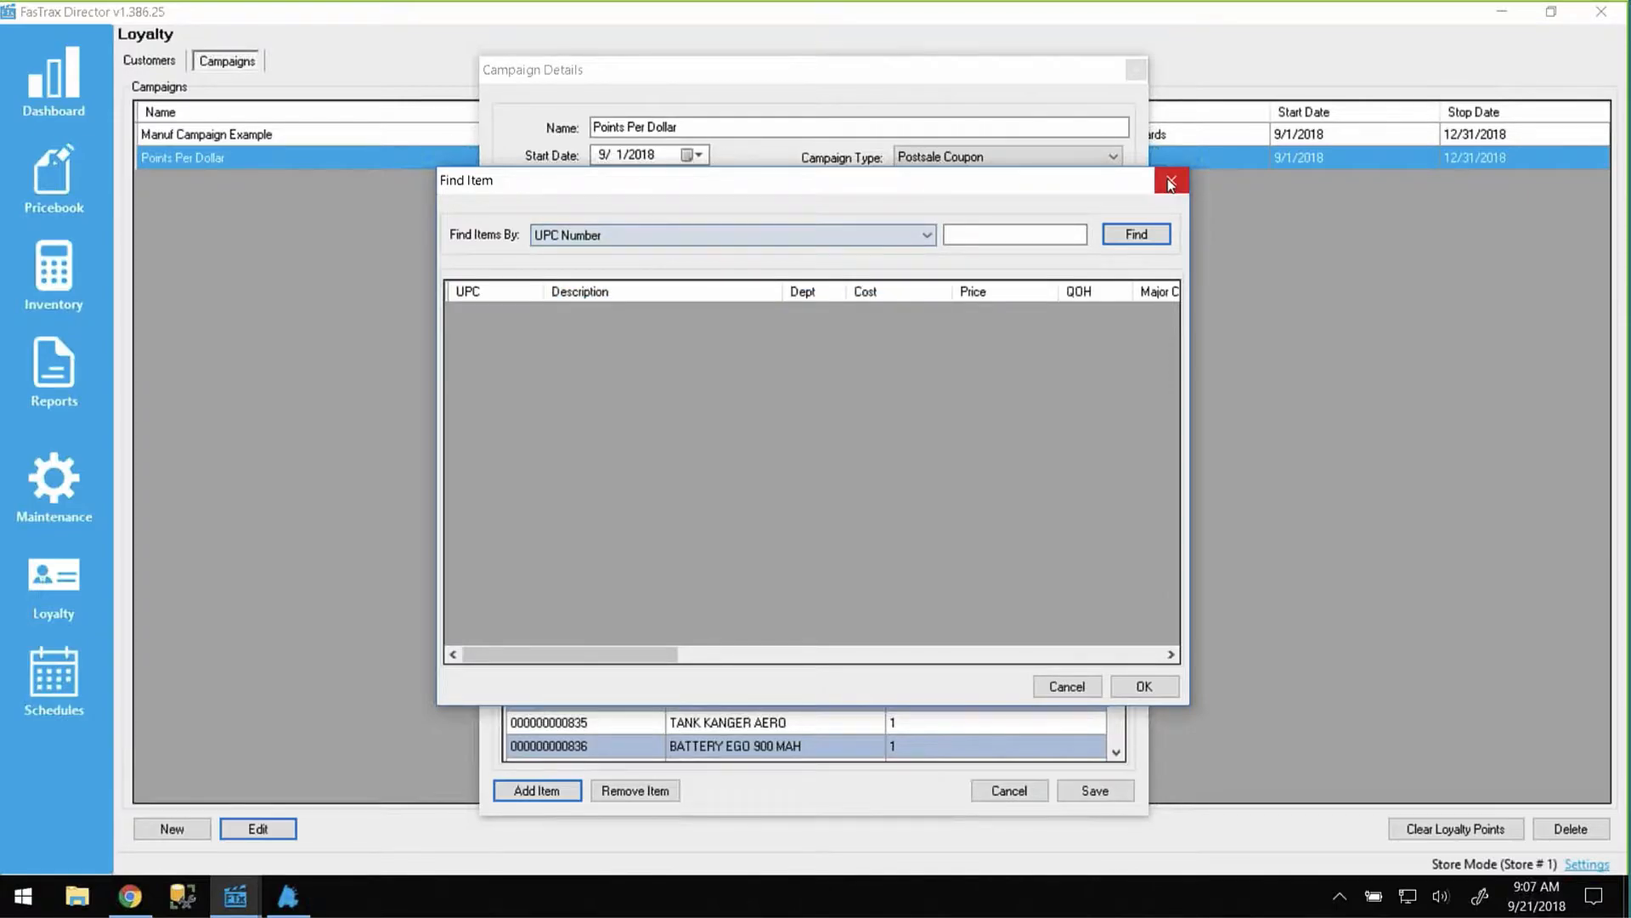
left_click(1171, 183)
Remove the WO INVINCIBLE - BOY item from the Points Per Dollar campaign and save the campaign.
left_click(568, 652)
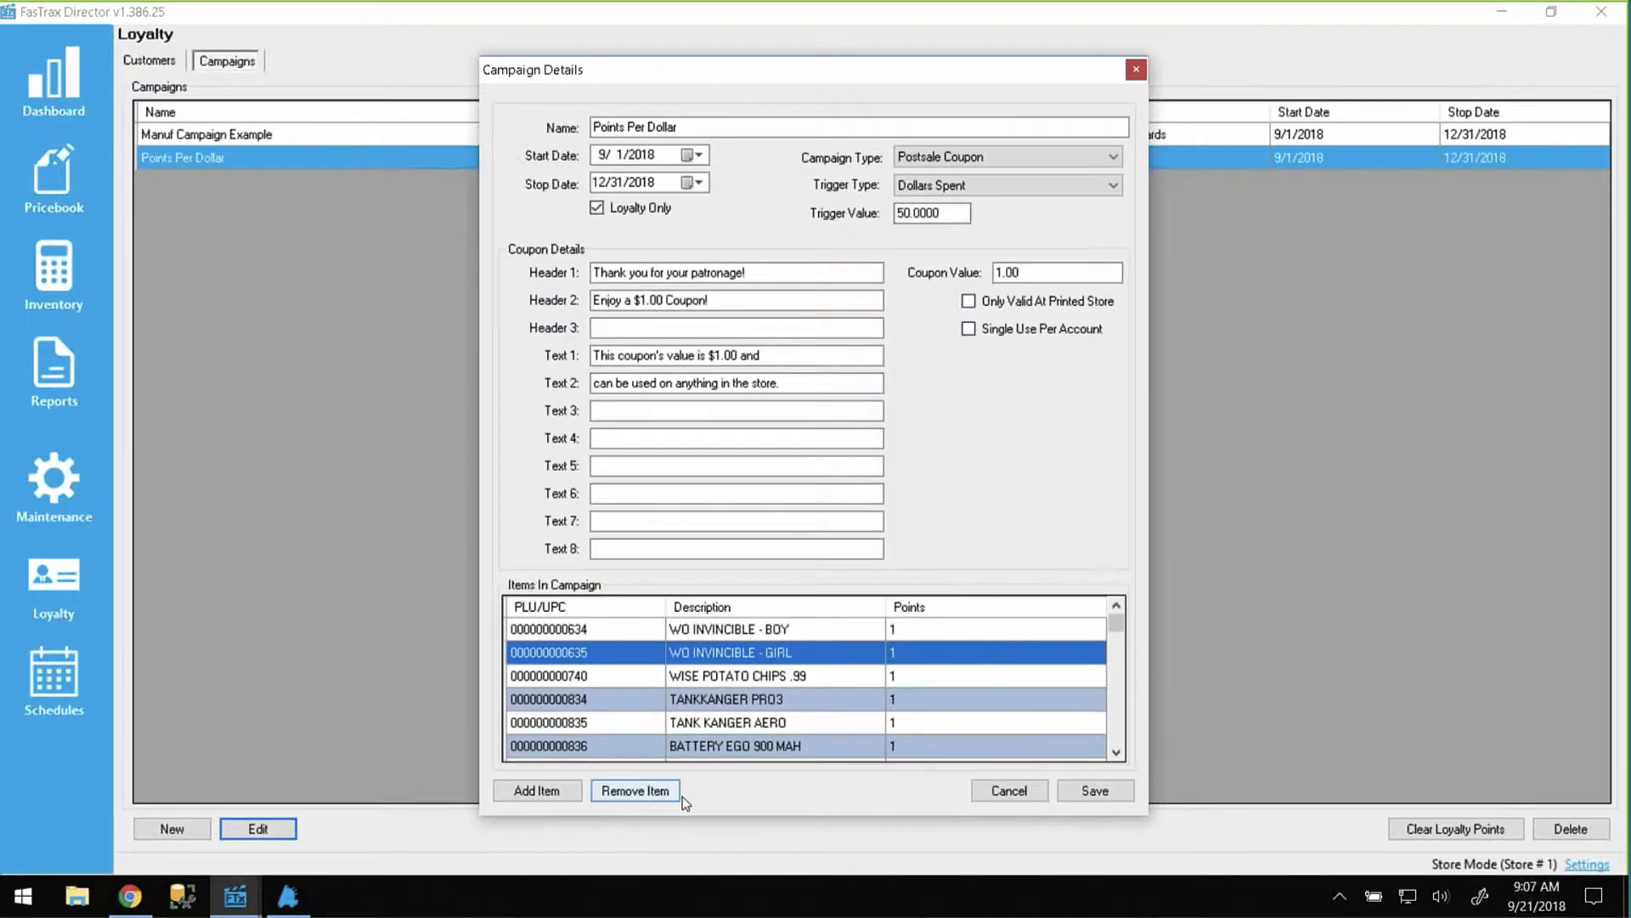
left_click(646, 791)
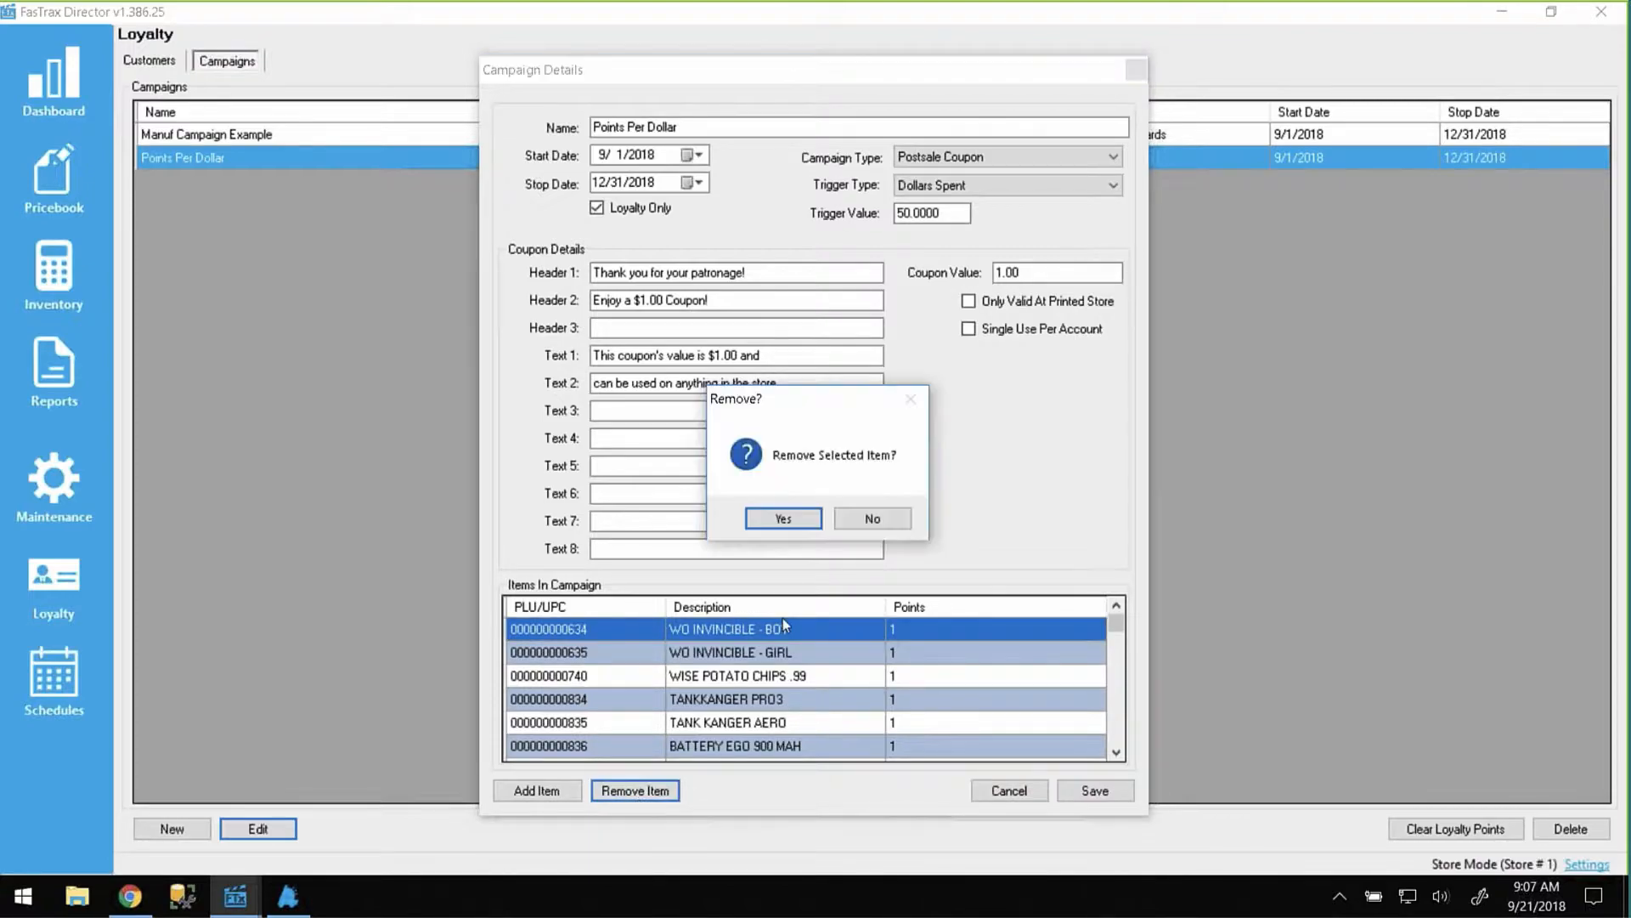
key("Return")
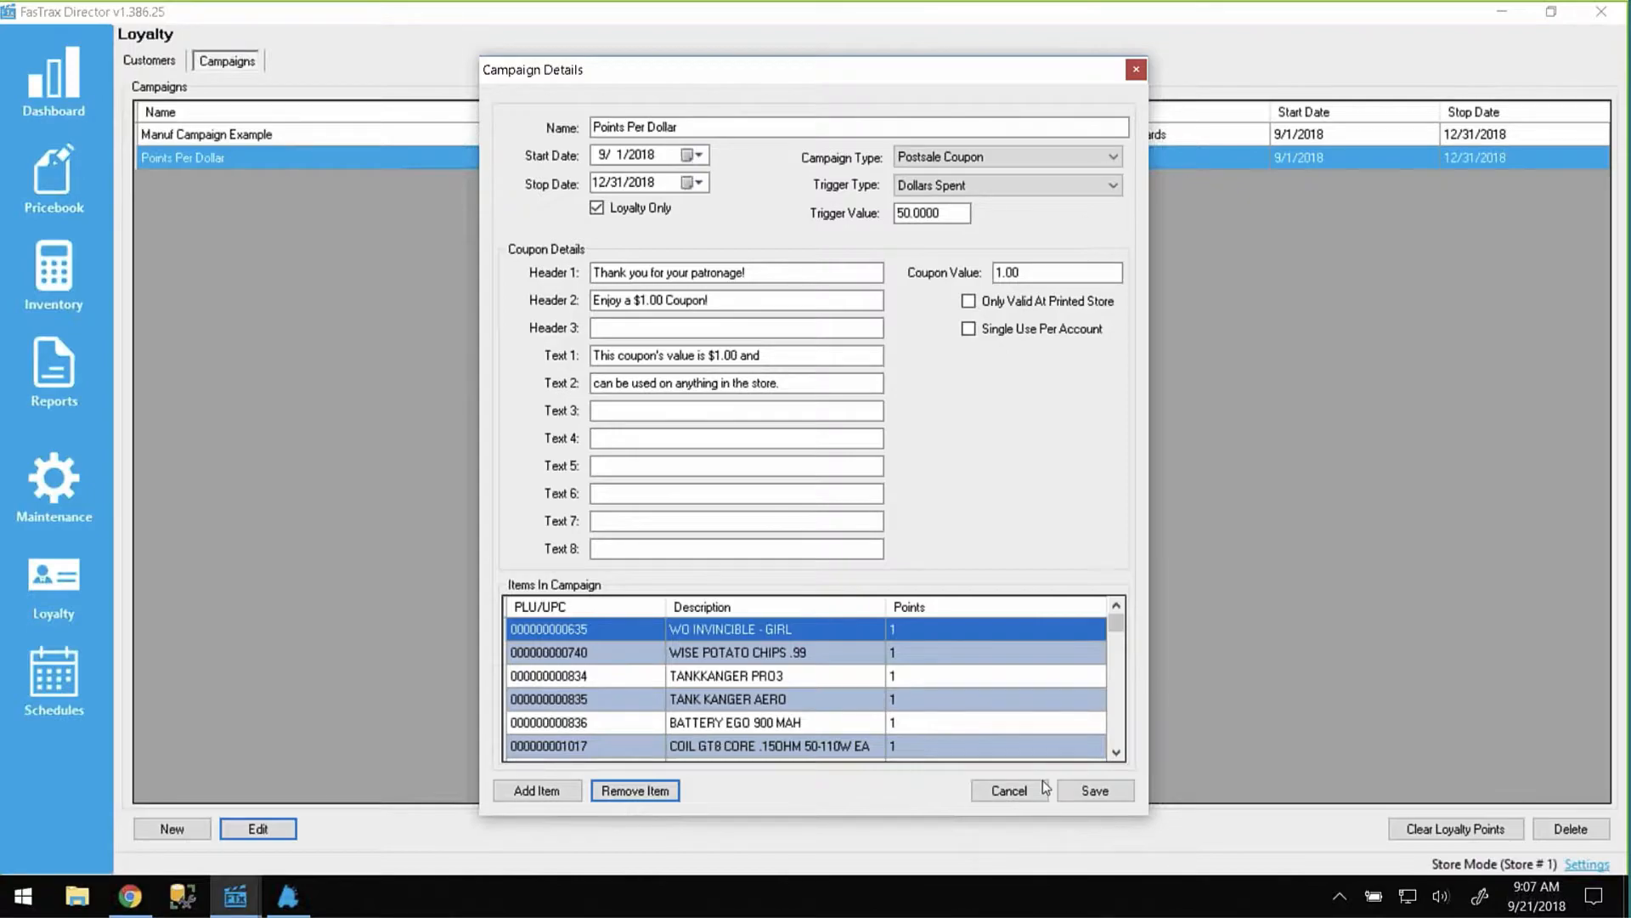
left_click(1095, 792)
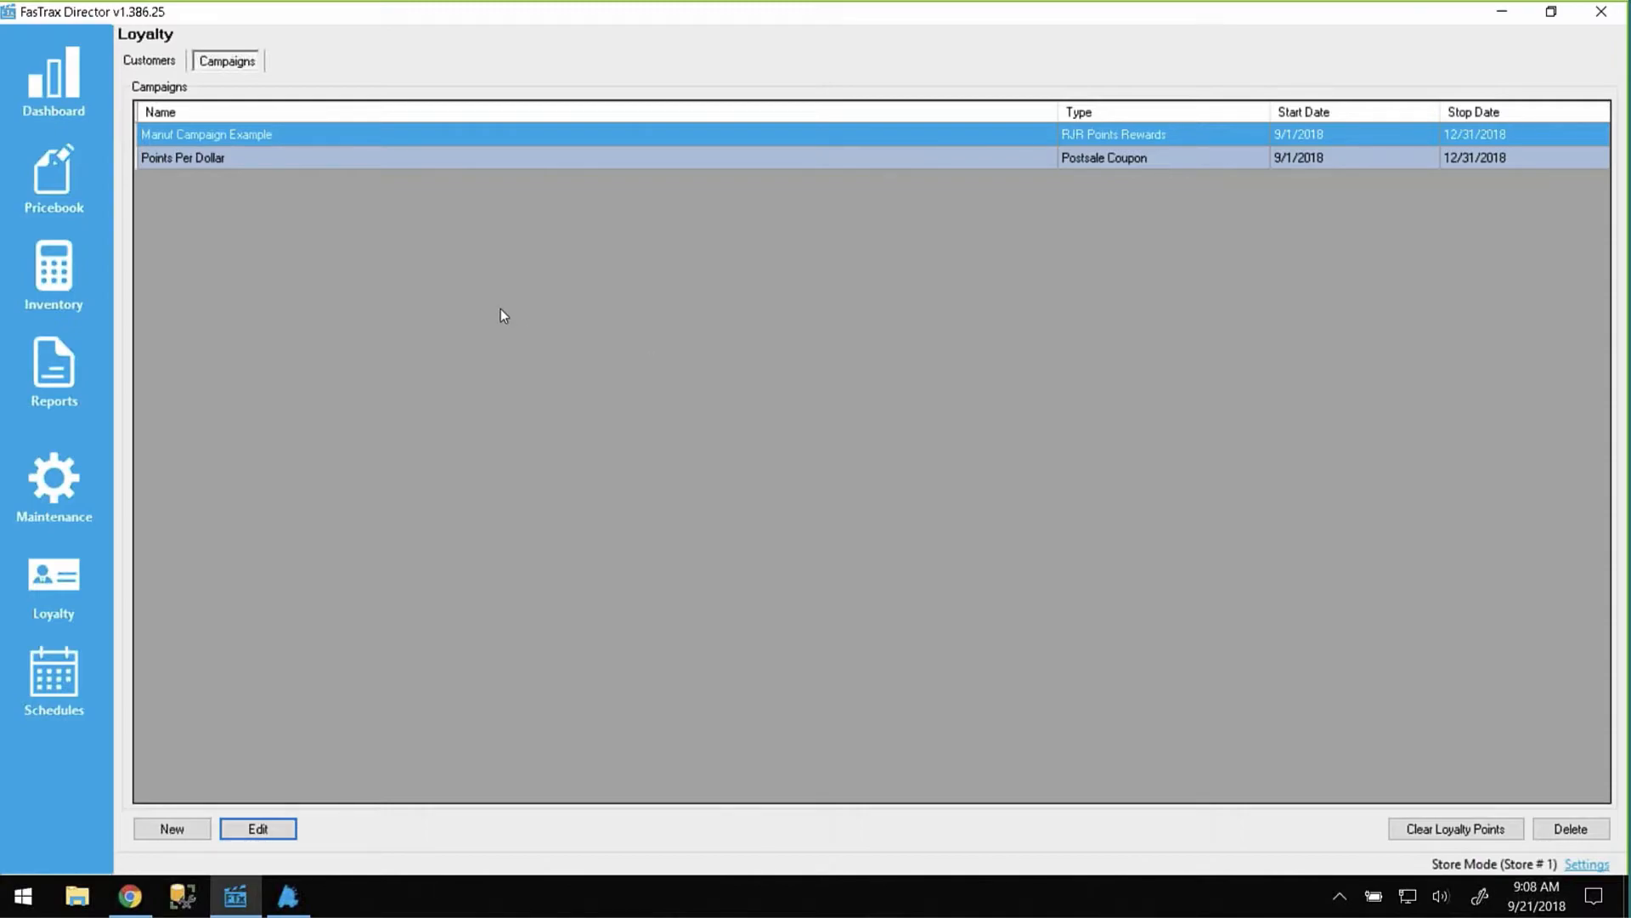
In the Pricebook's mass update utilities, choose Points Per Dollar as the campaign for adding items.
left_click(83, 181)
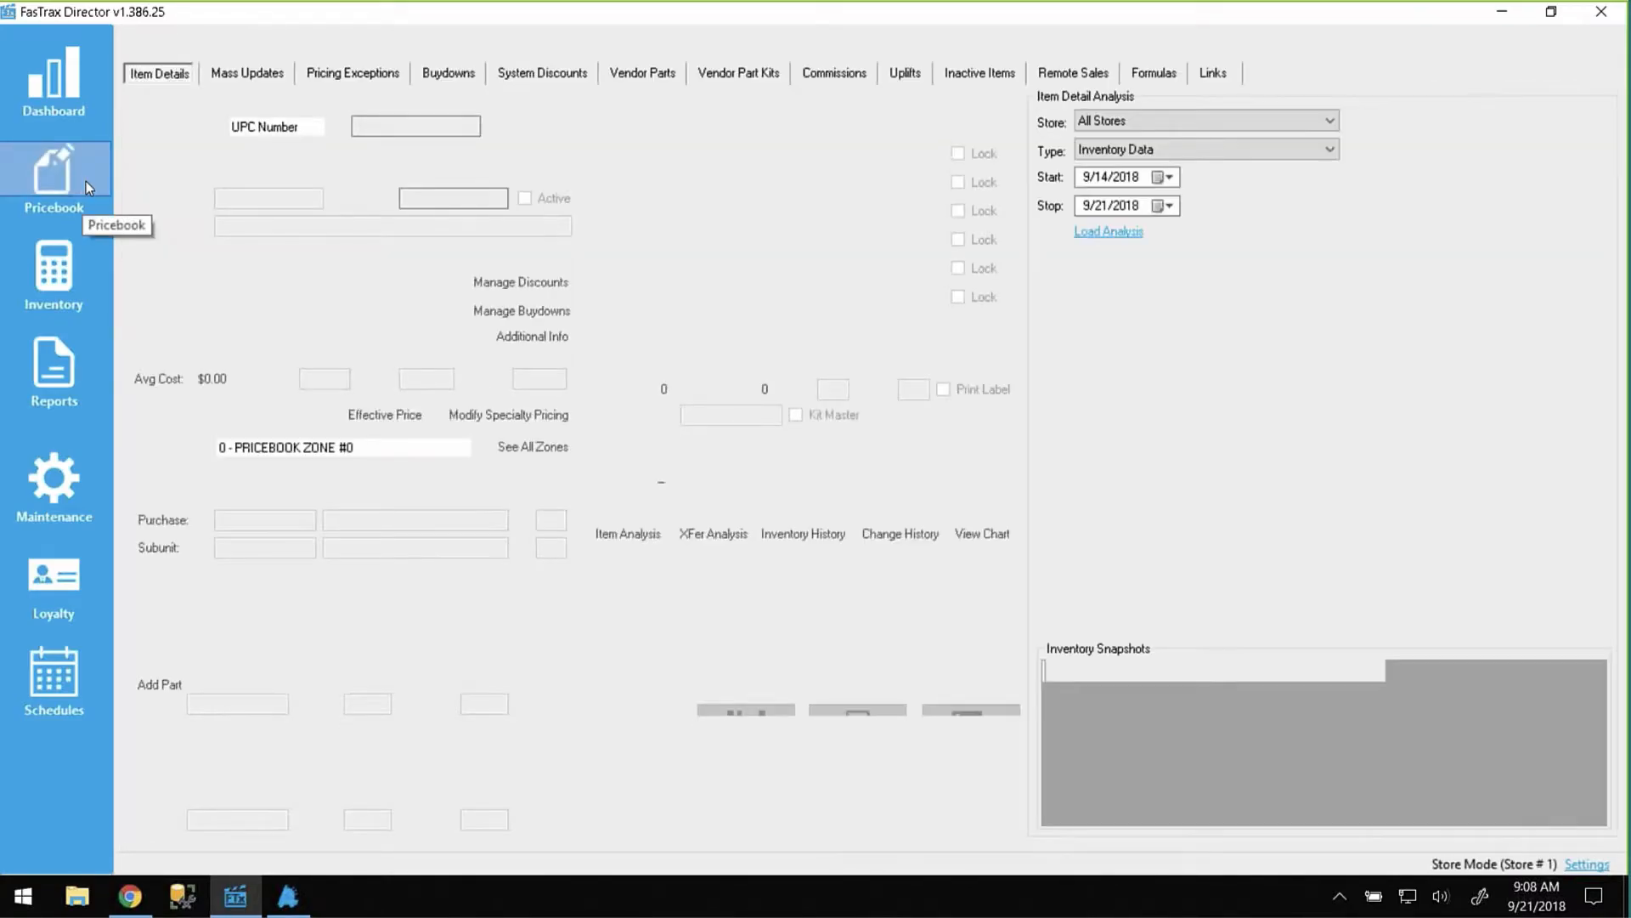
left_click(287, 73)
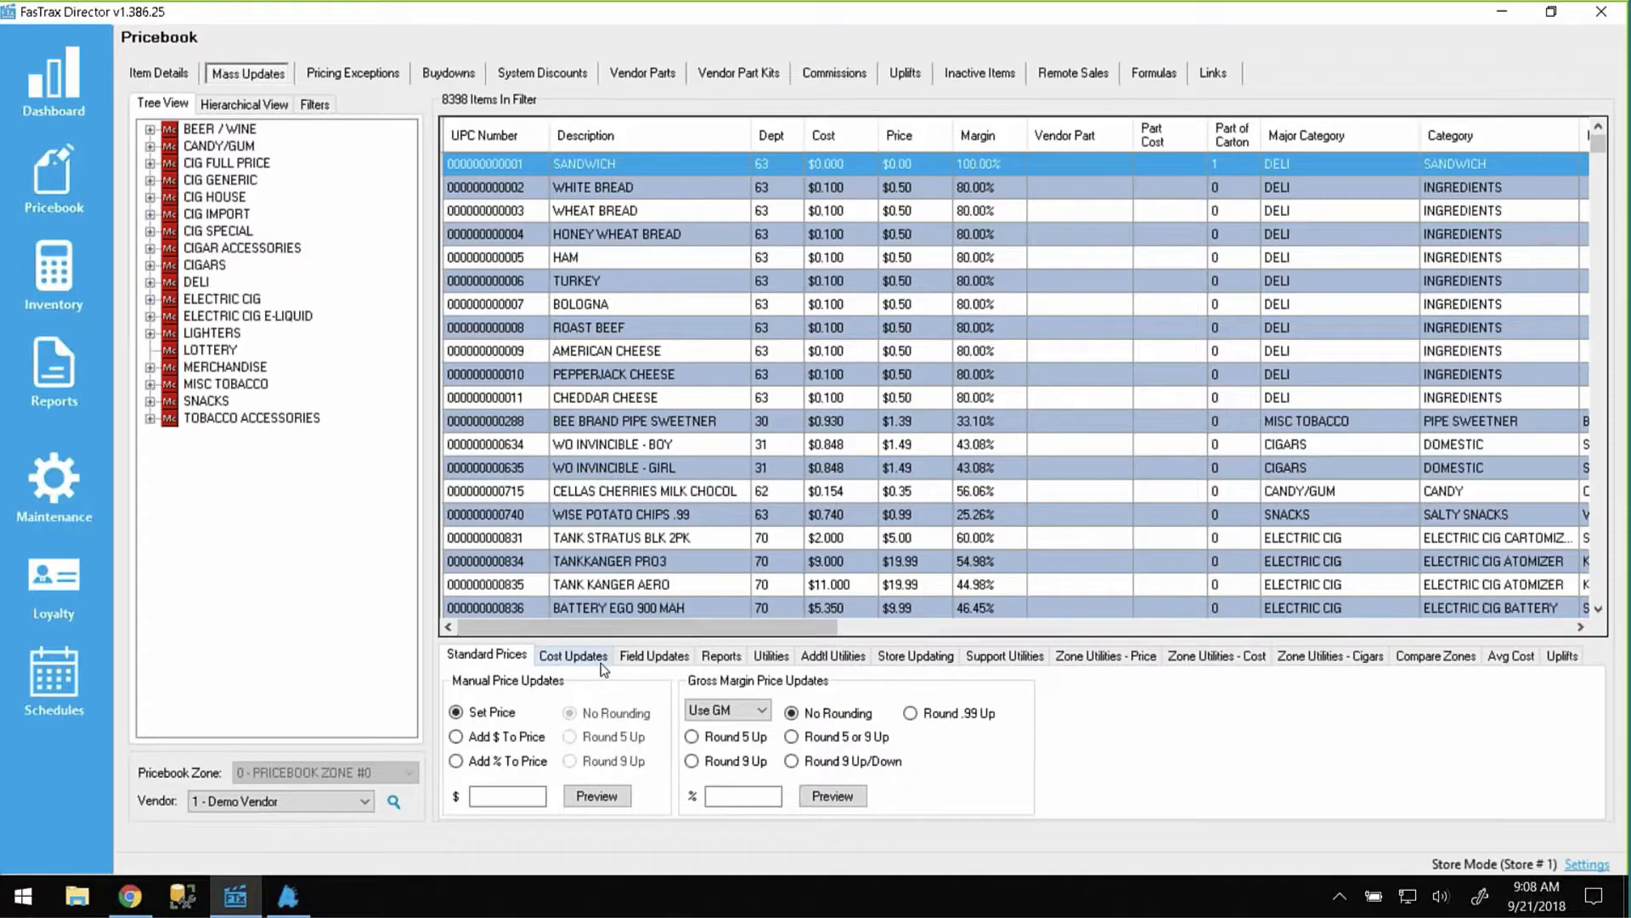
left_click(772, 656)
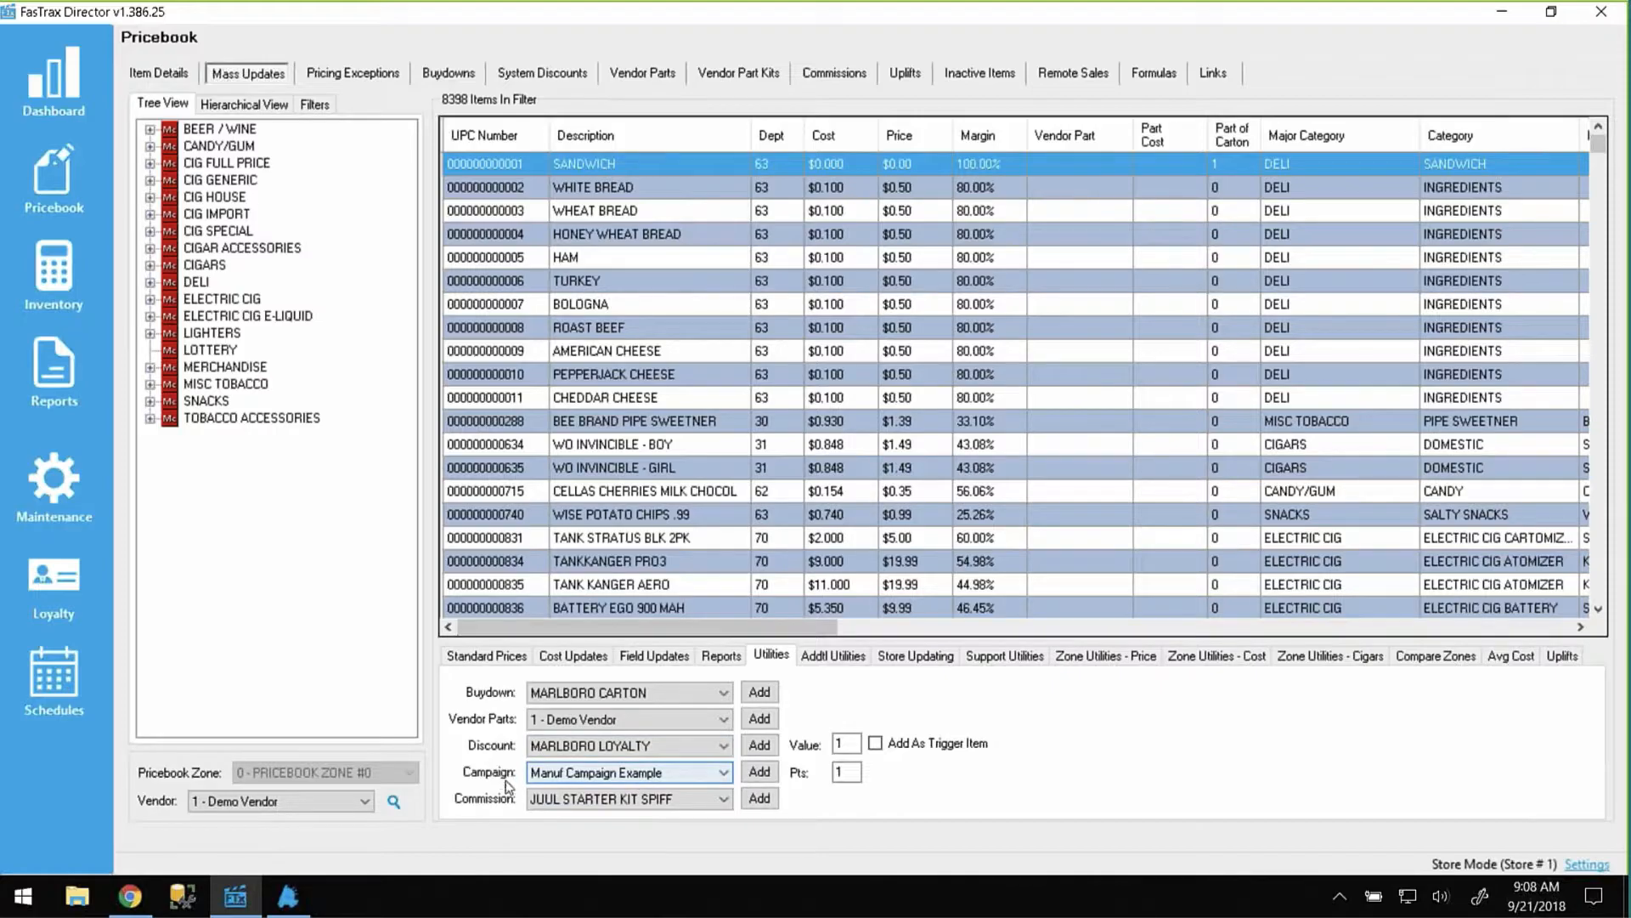
left_click(558, 776)
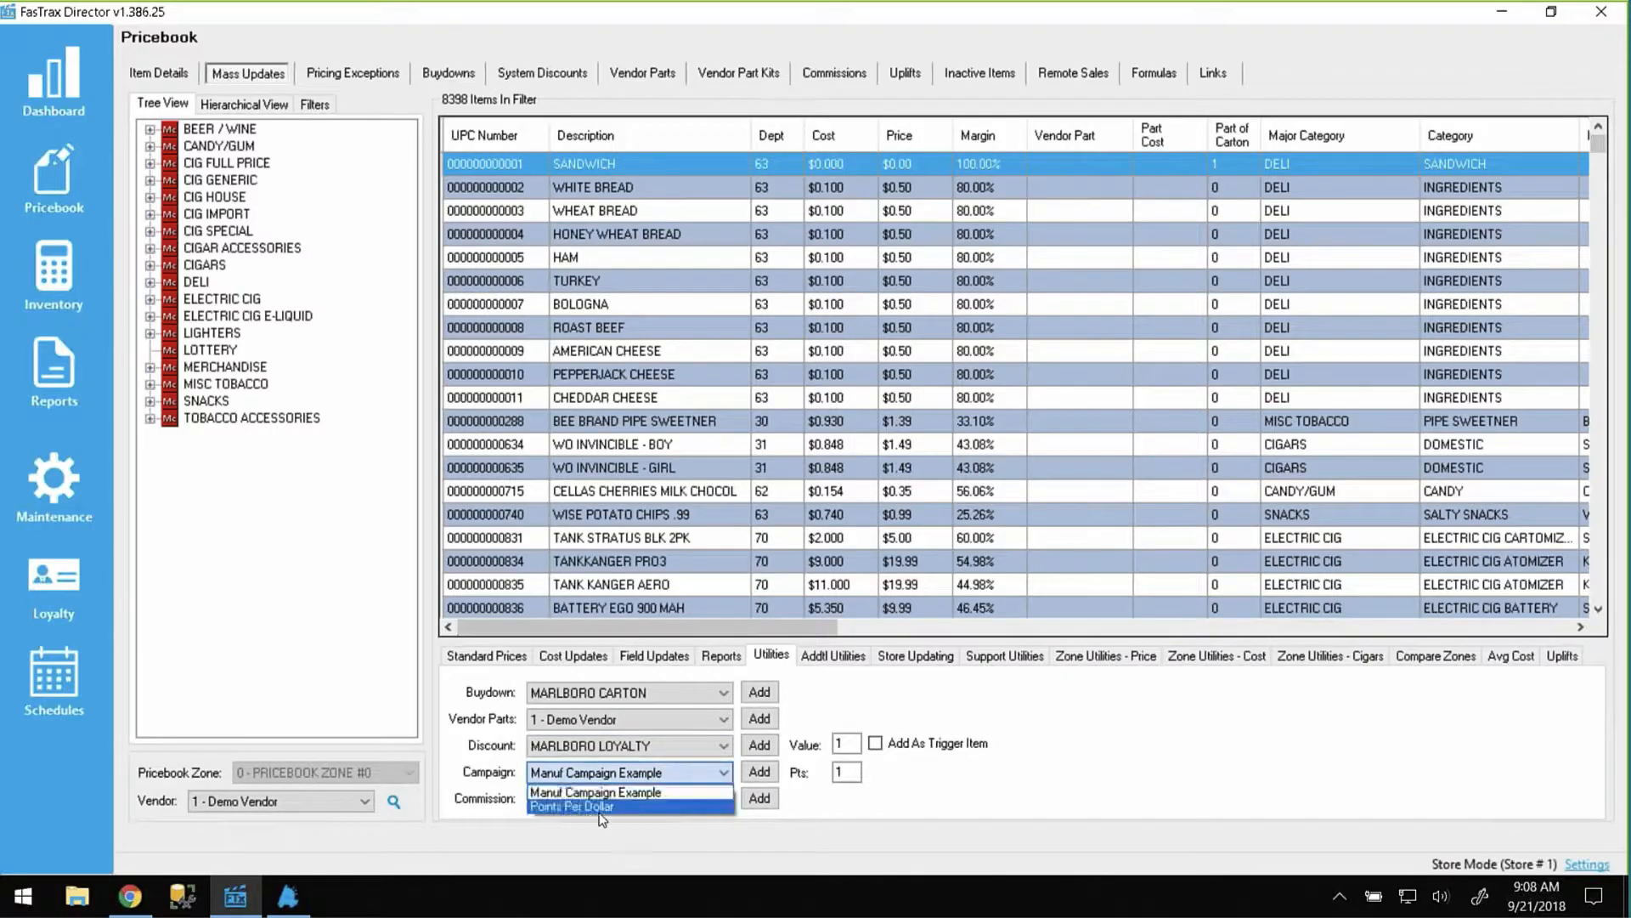
left_click(590, 809)
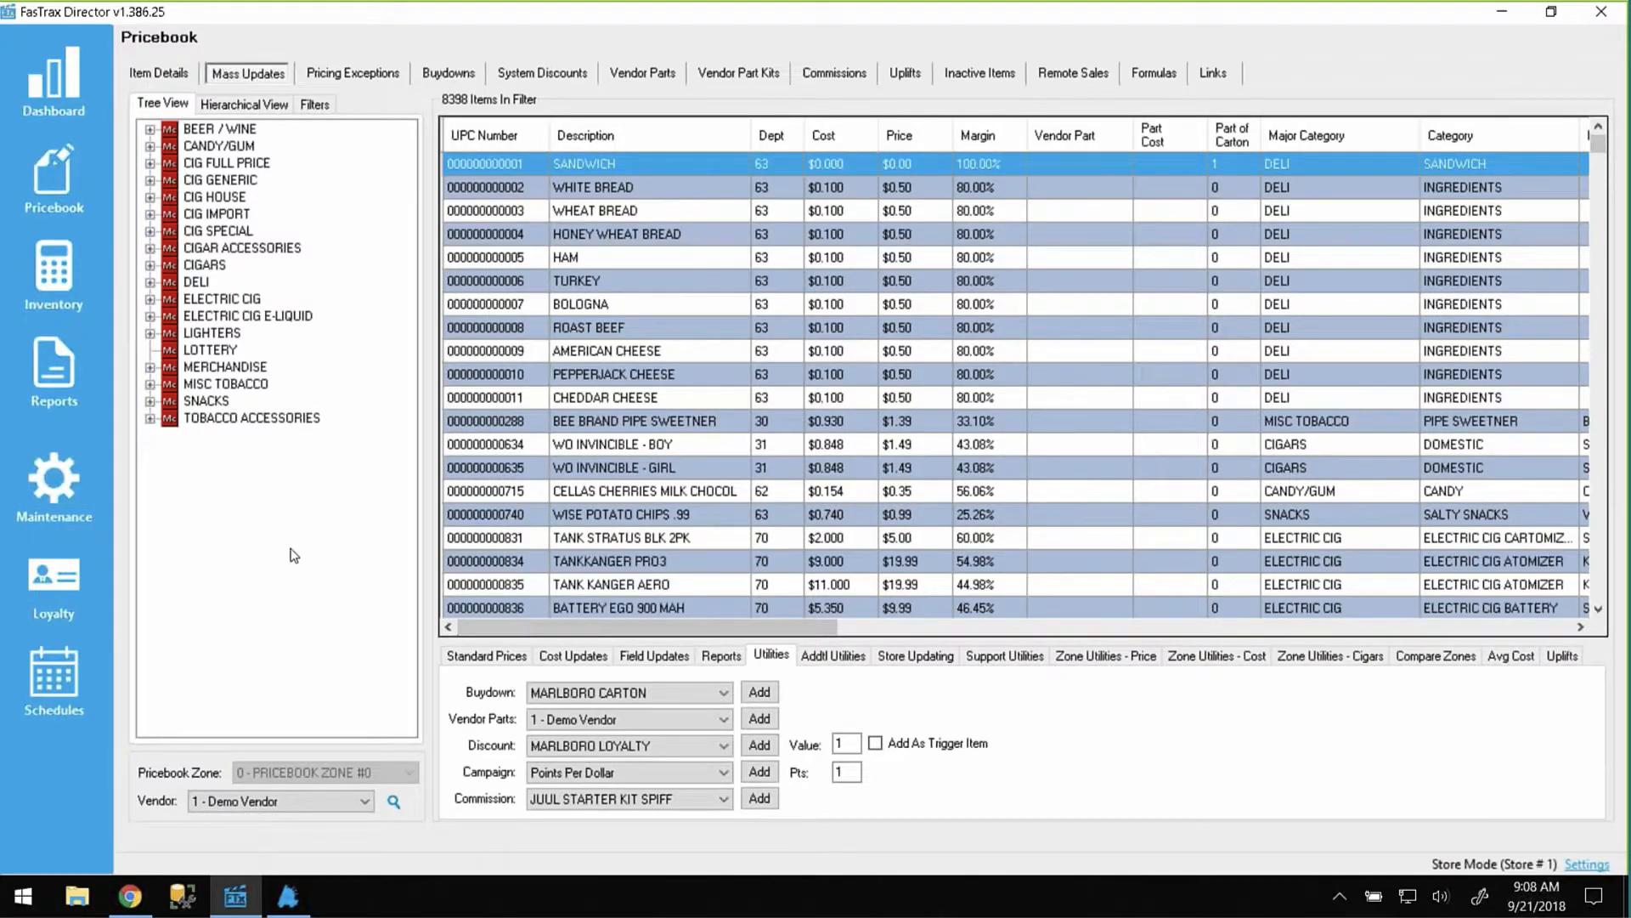
Switch to FasTrax POS, list all customer accounts, and assign the third customer to the sale.
left_click(293, 908)
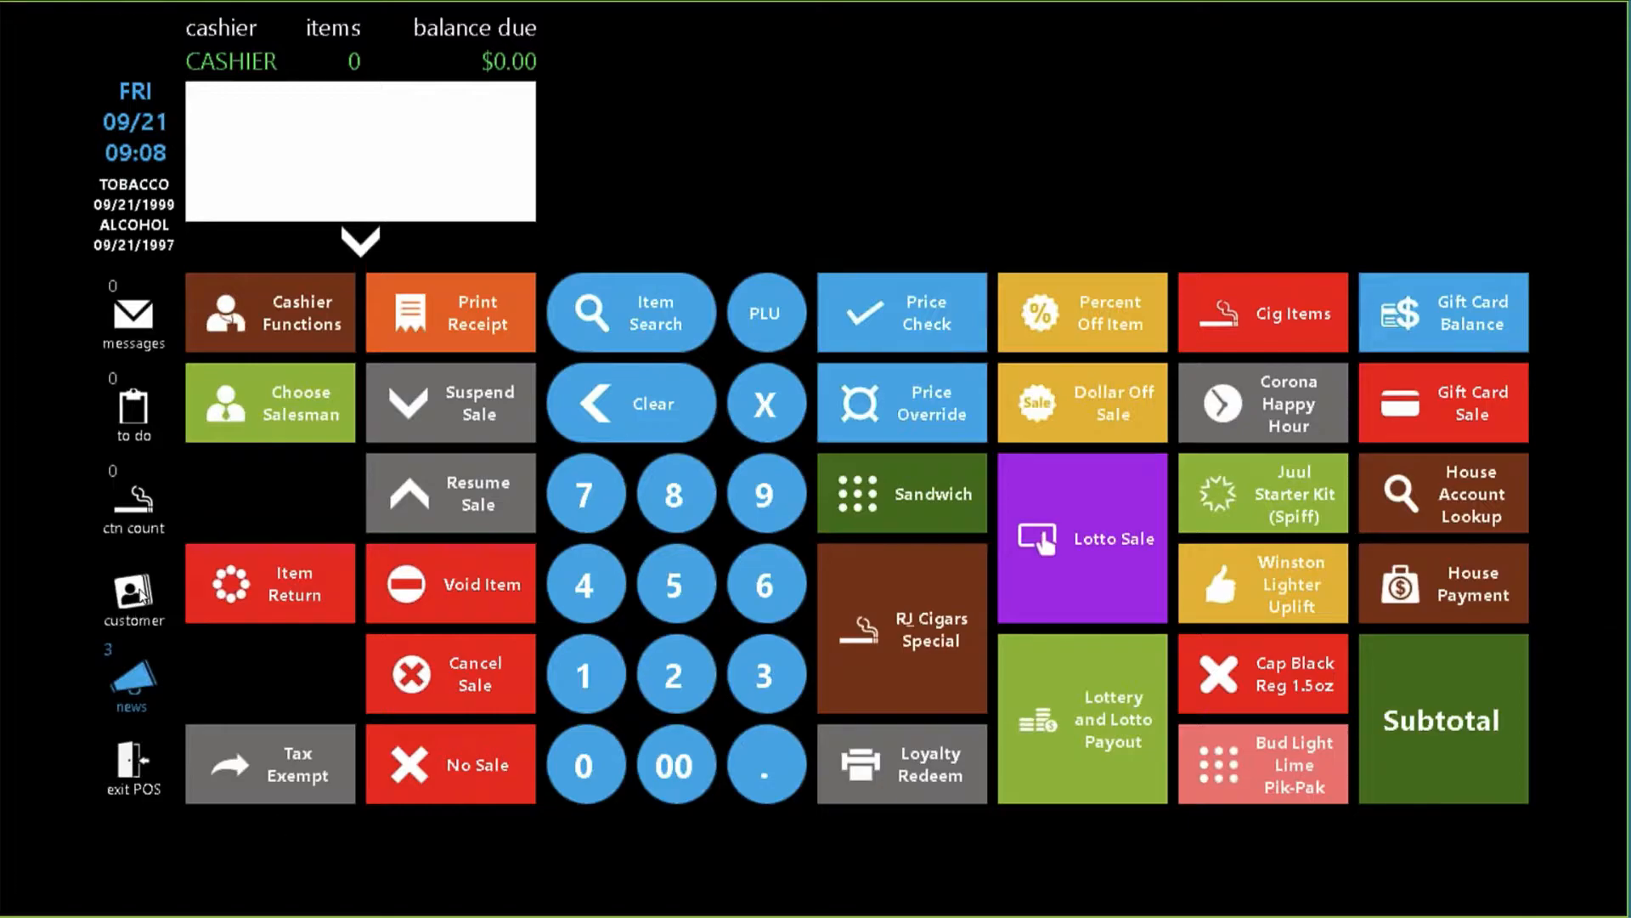
left_click(143, 595)
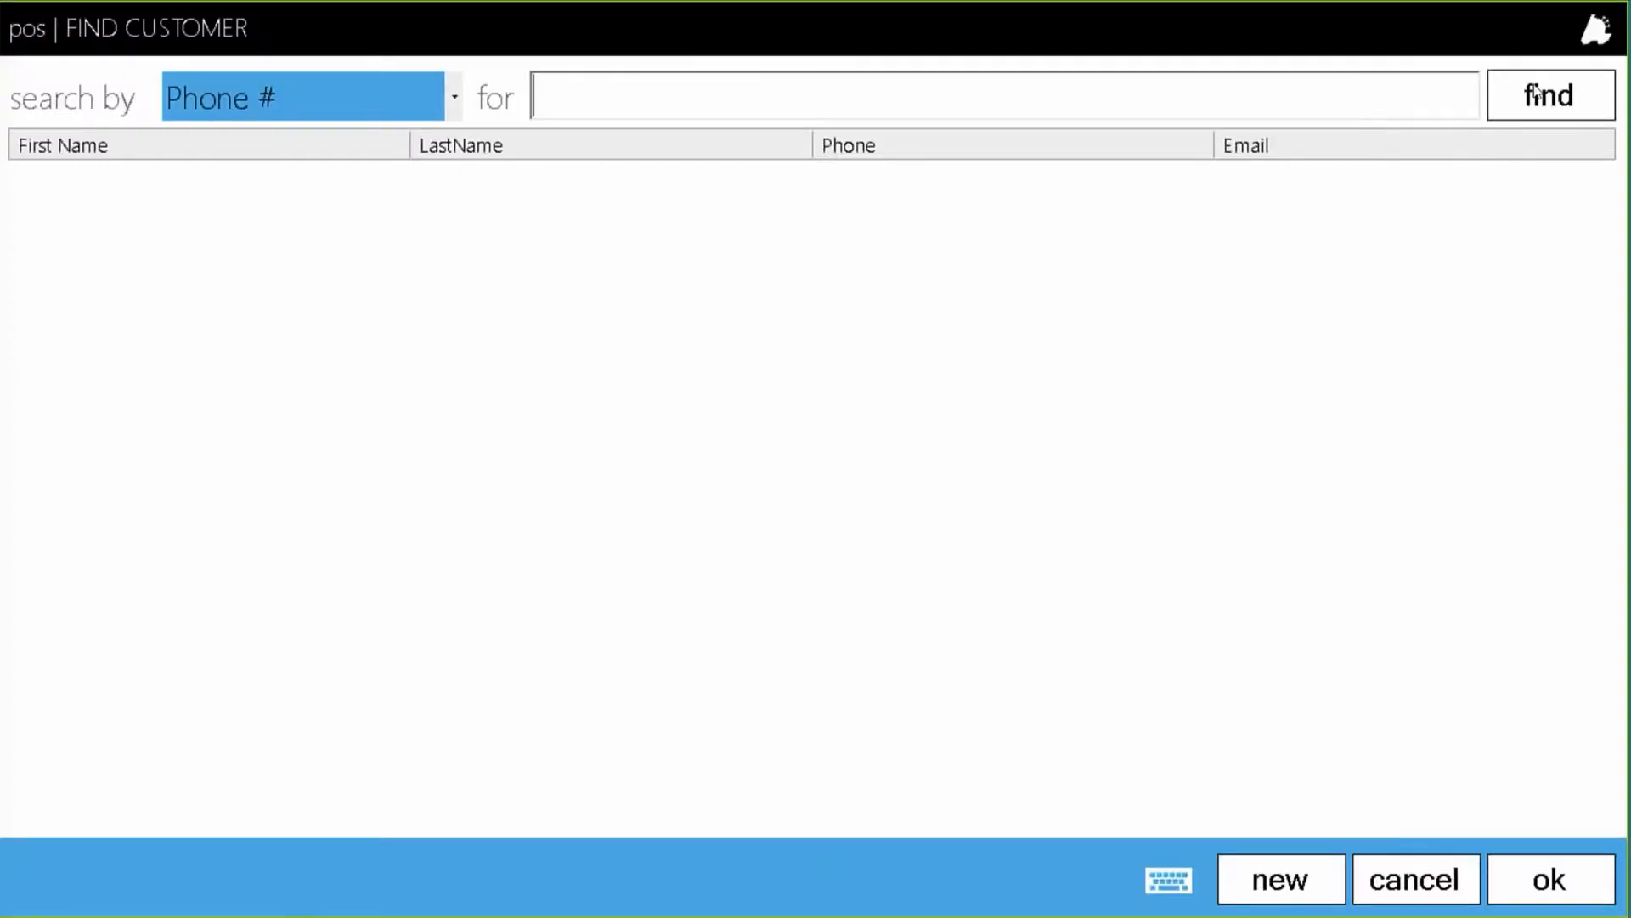
left_click(1538, 93)
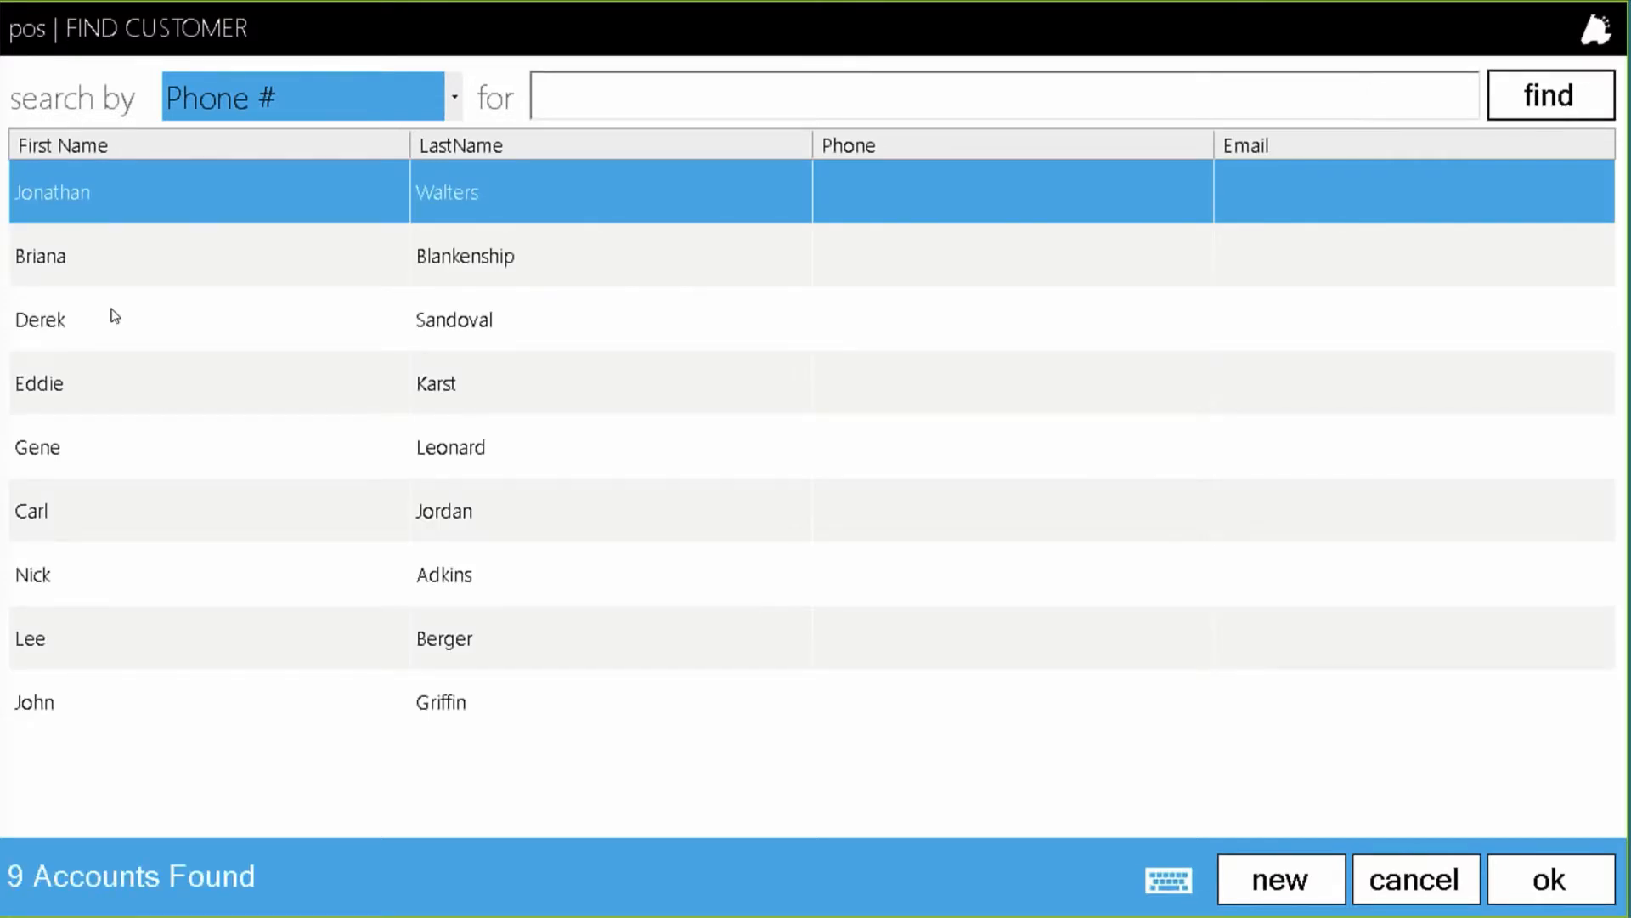
double_click(100, 322)
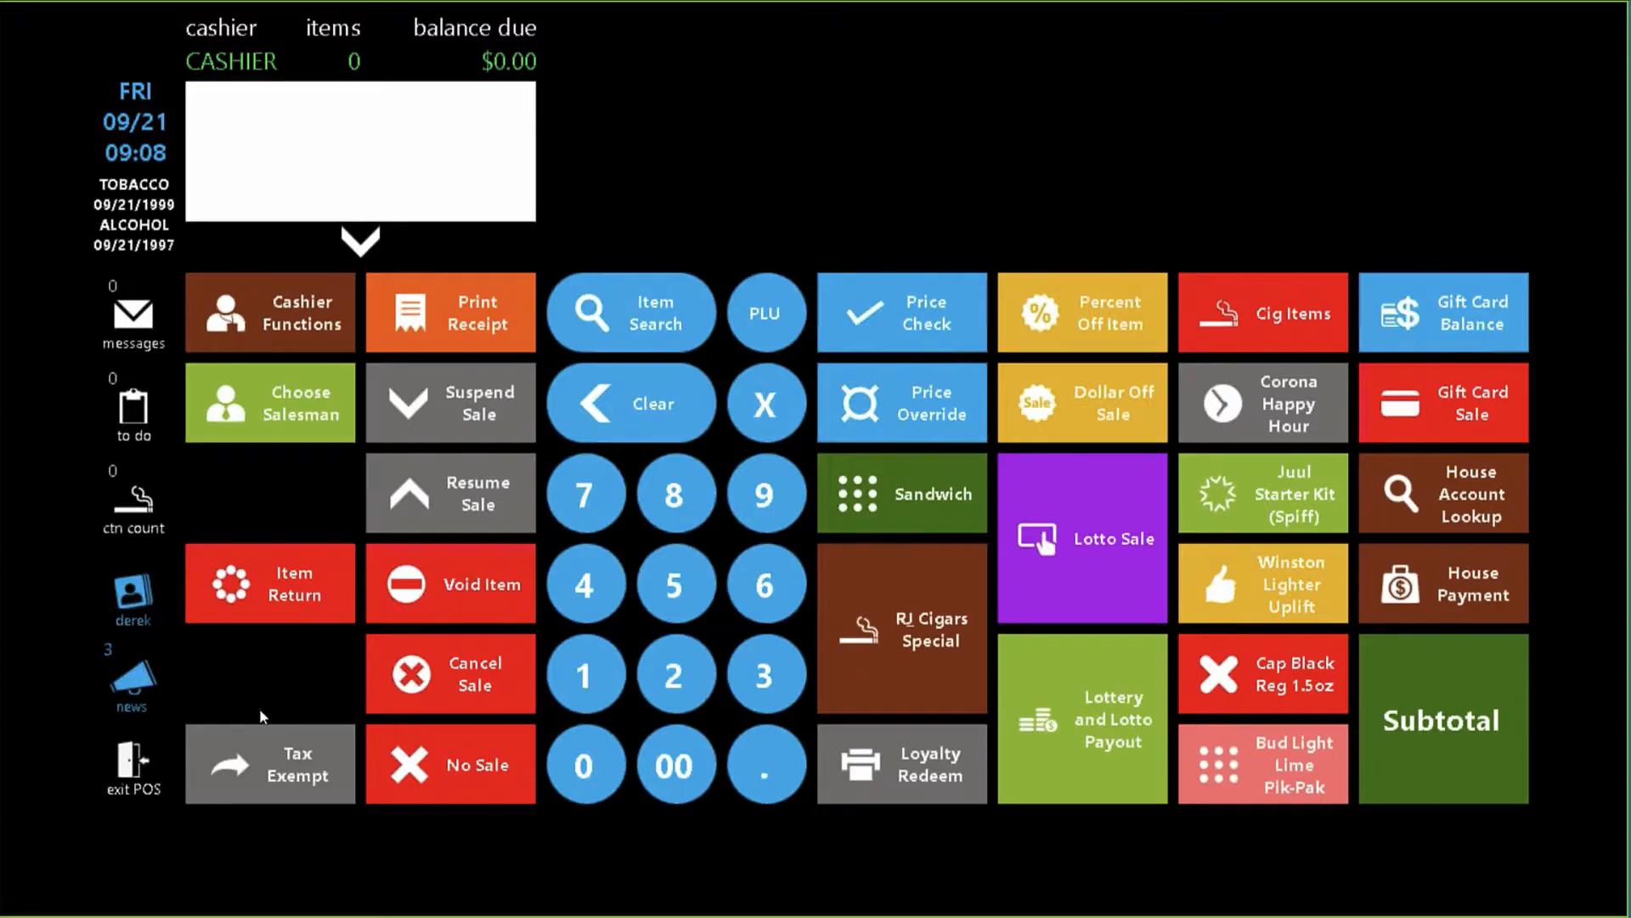
Clear the assigned customer from the sale and assign the third customer in the account list again.
left_click(134, 592)
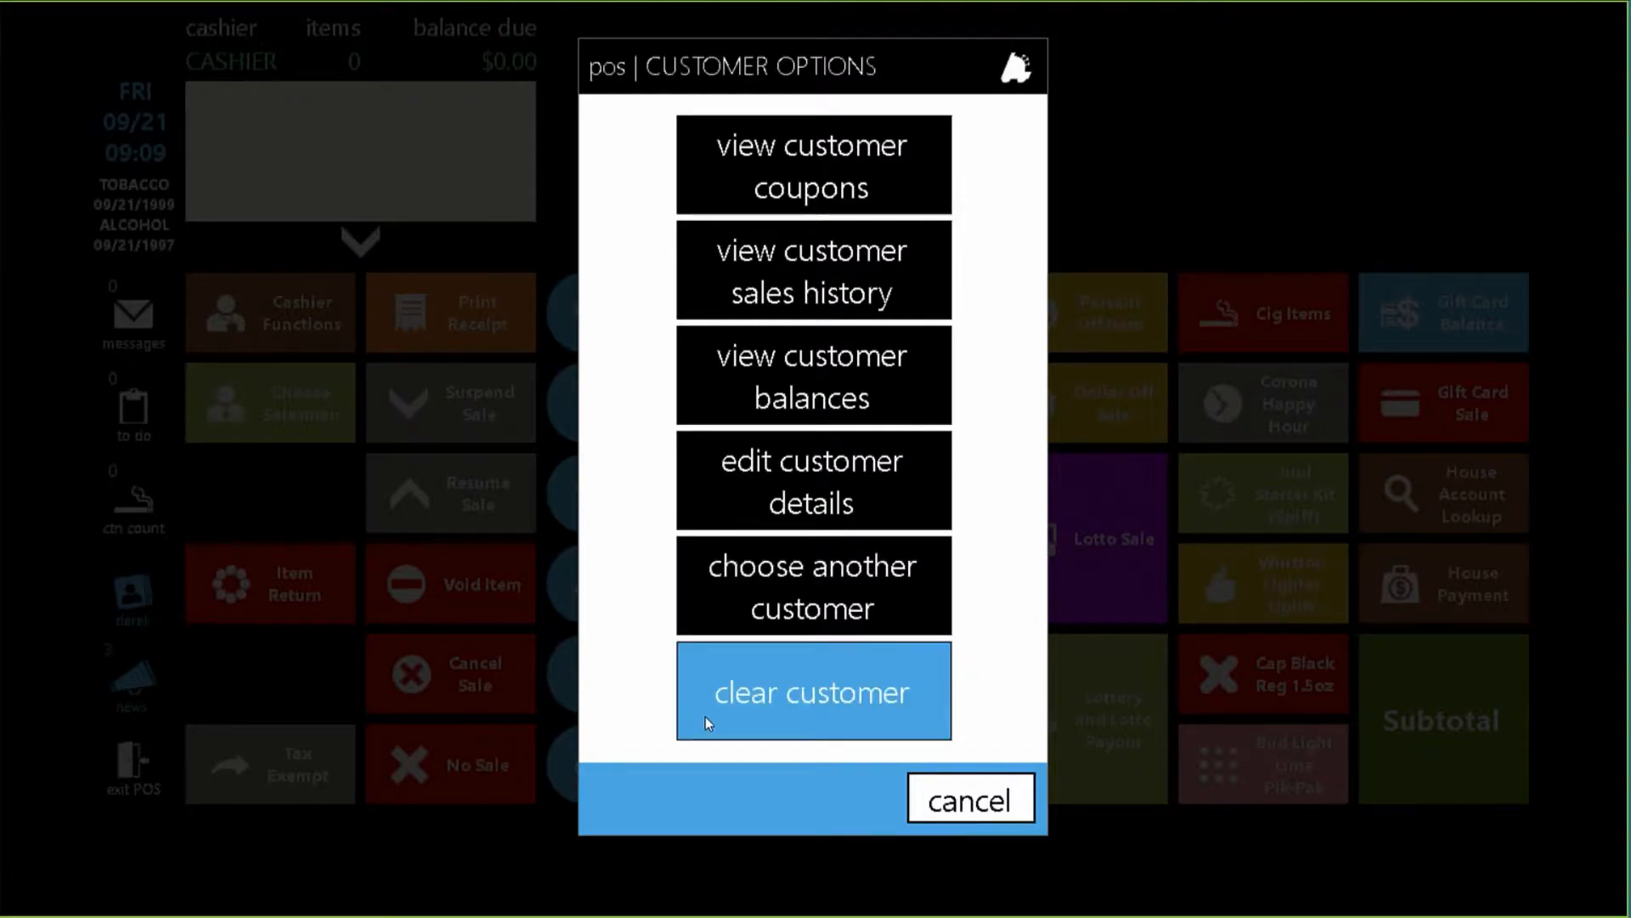
left_click(766, 705)
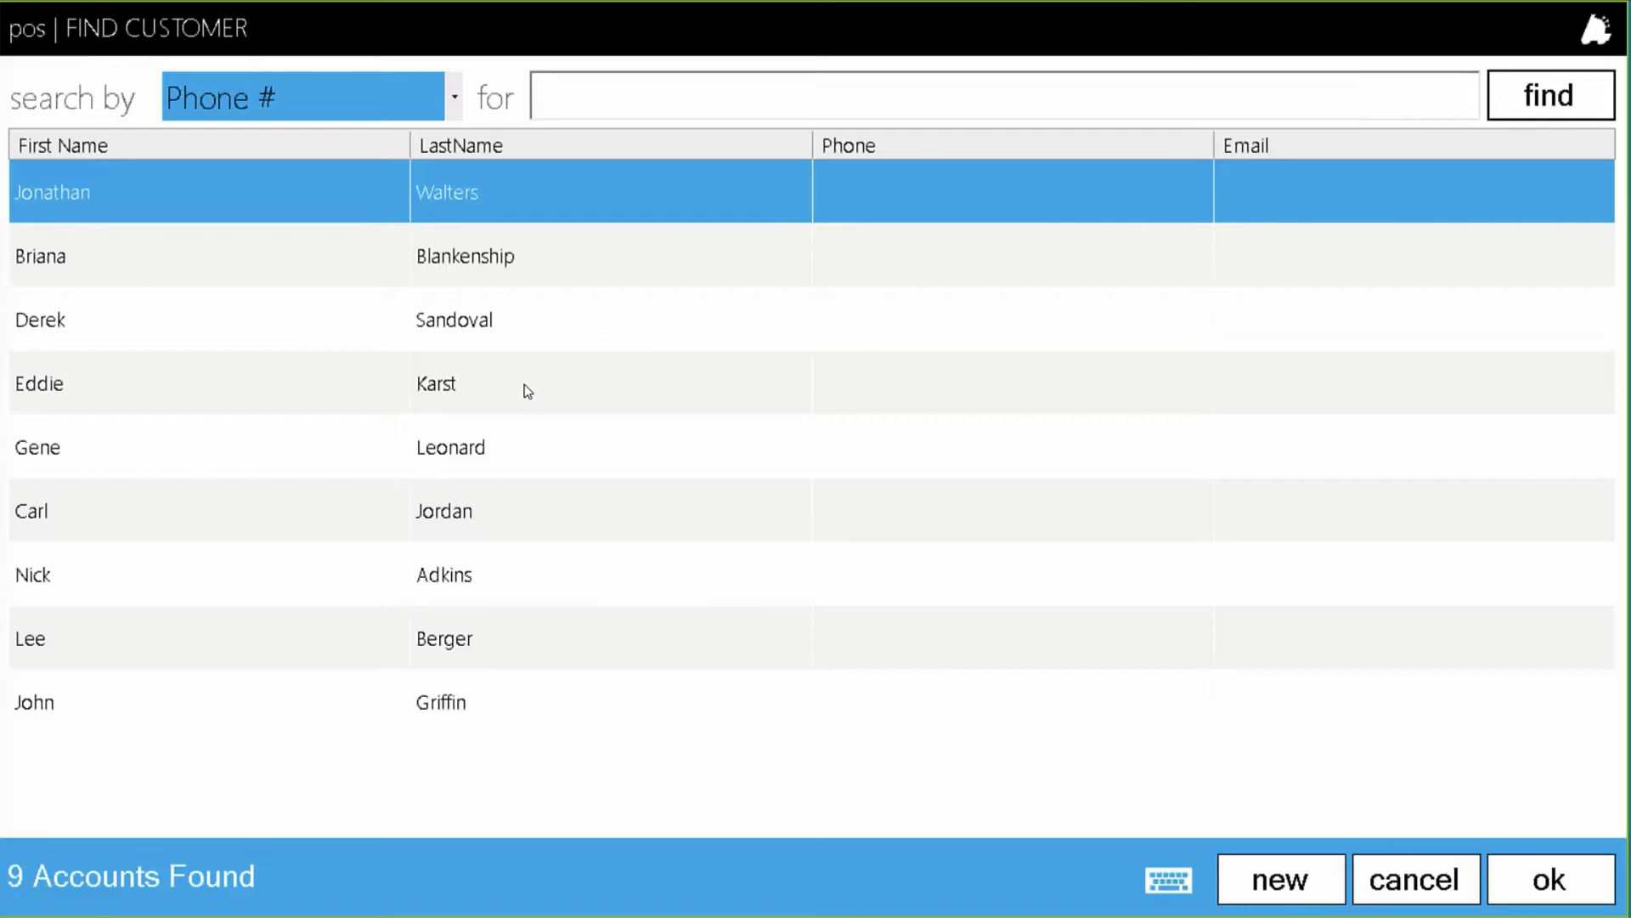
double_click(185, 315)
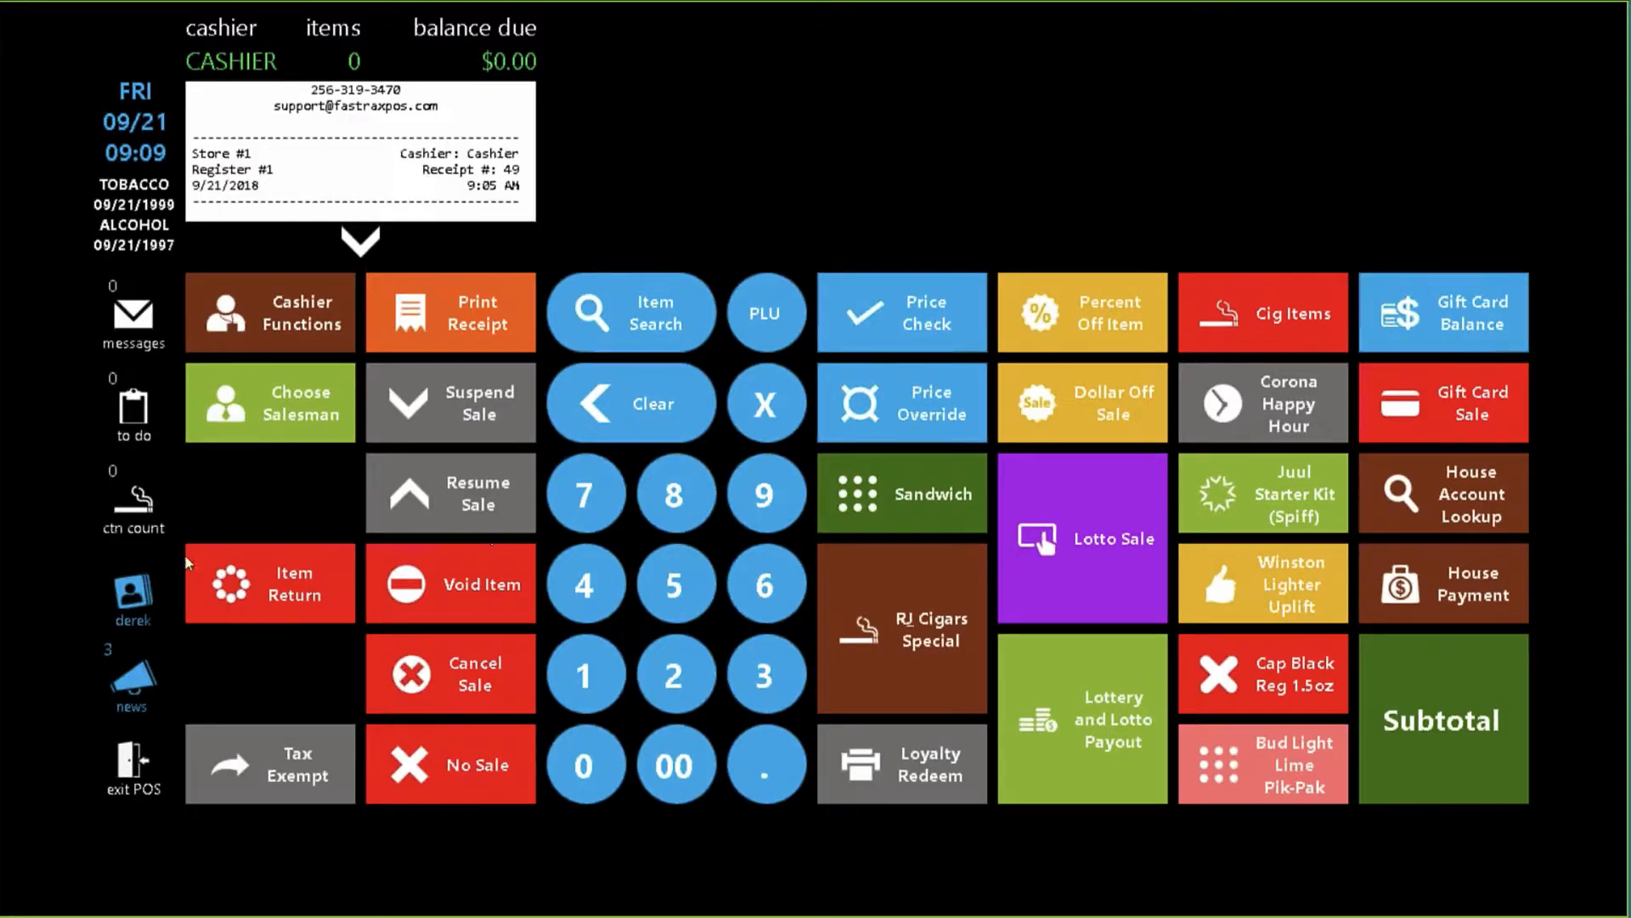
View the assigned customer's loyalty balances, including the RJR Points, and close them.
left_click(139, 591)
left_click(894, 379)
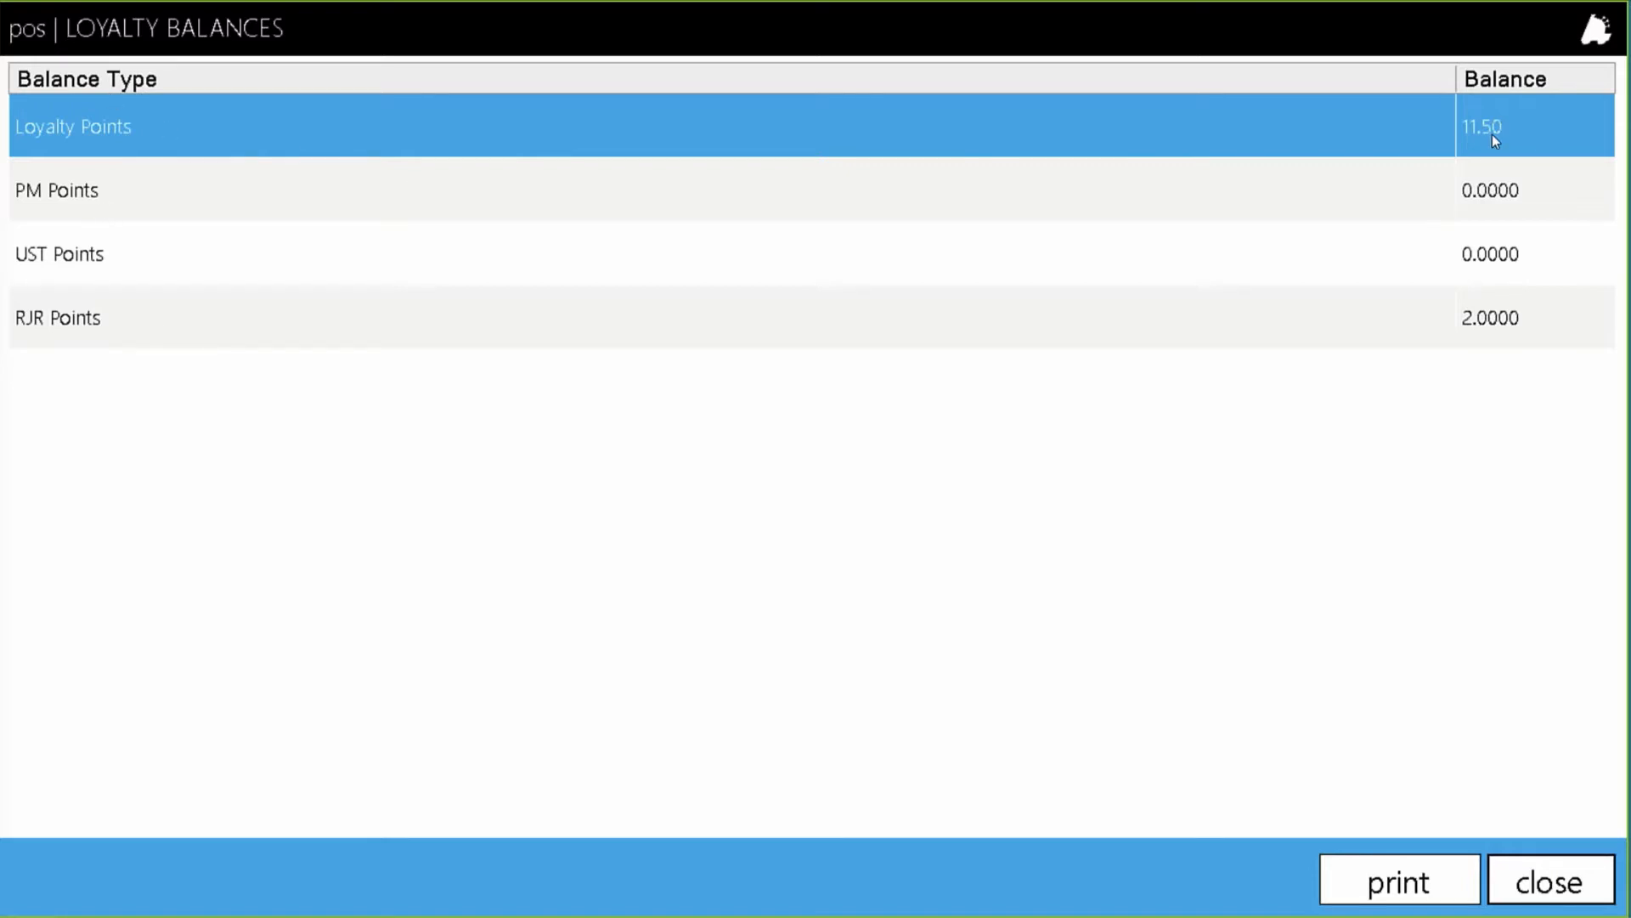
left_click(1436, 314)
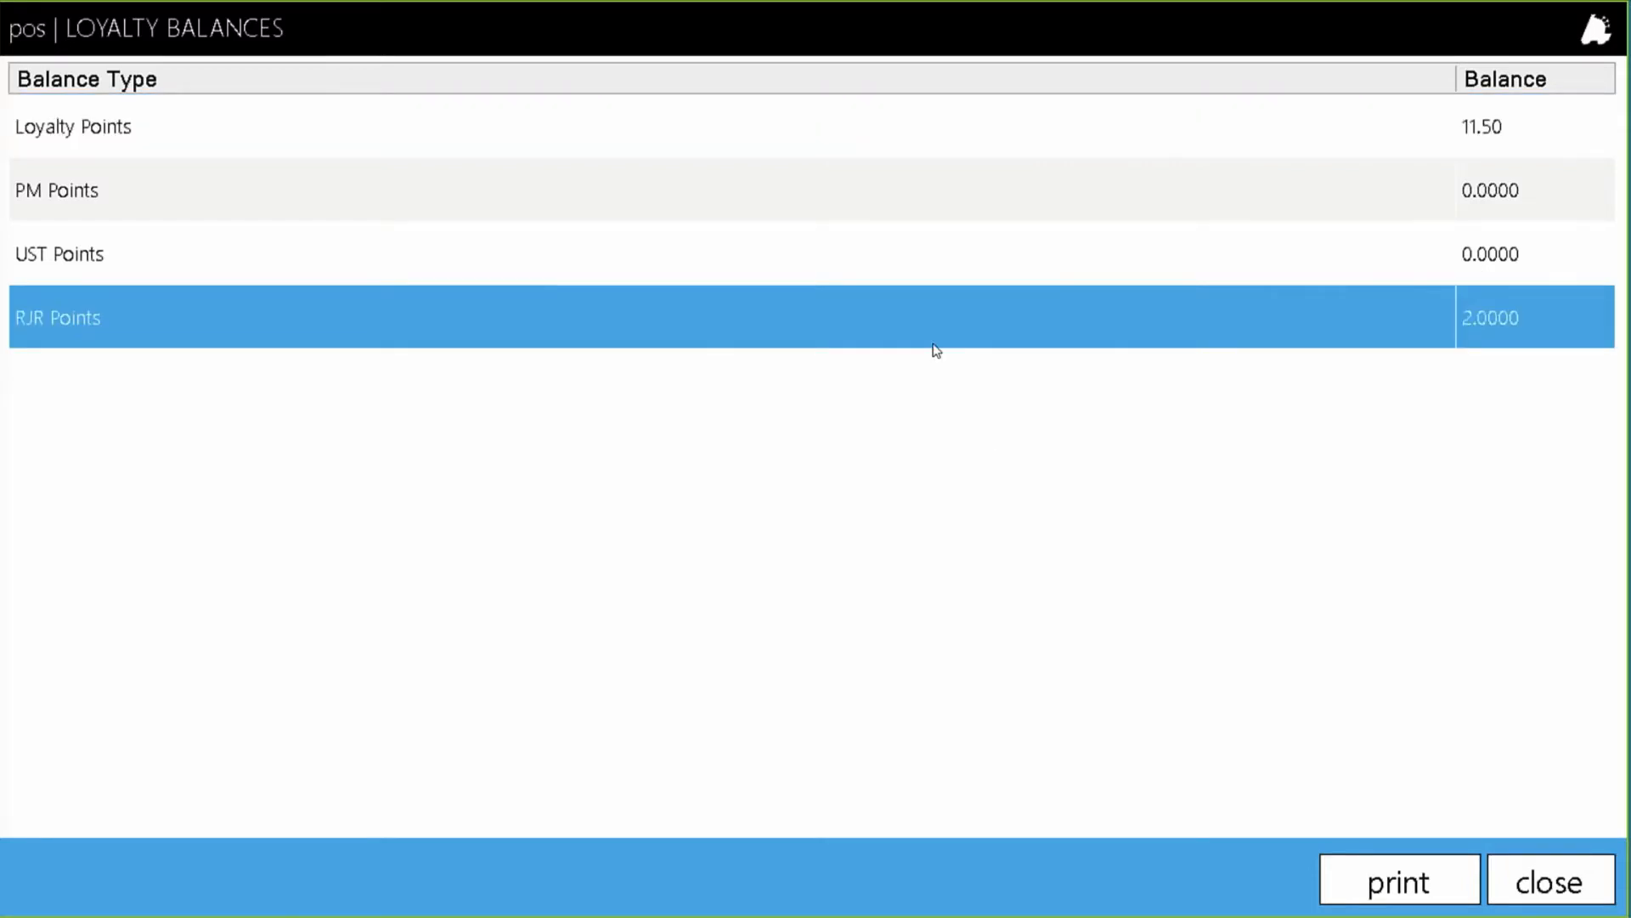
left_click(1538, 881)
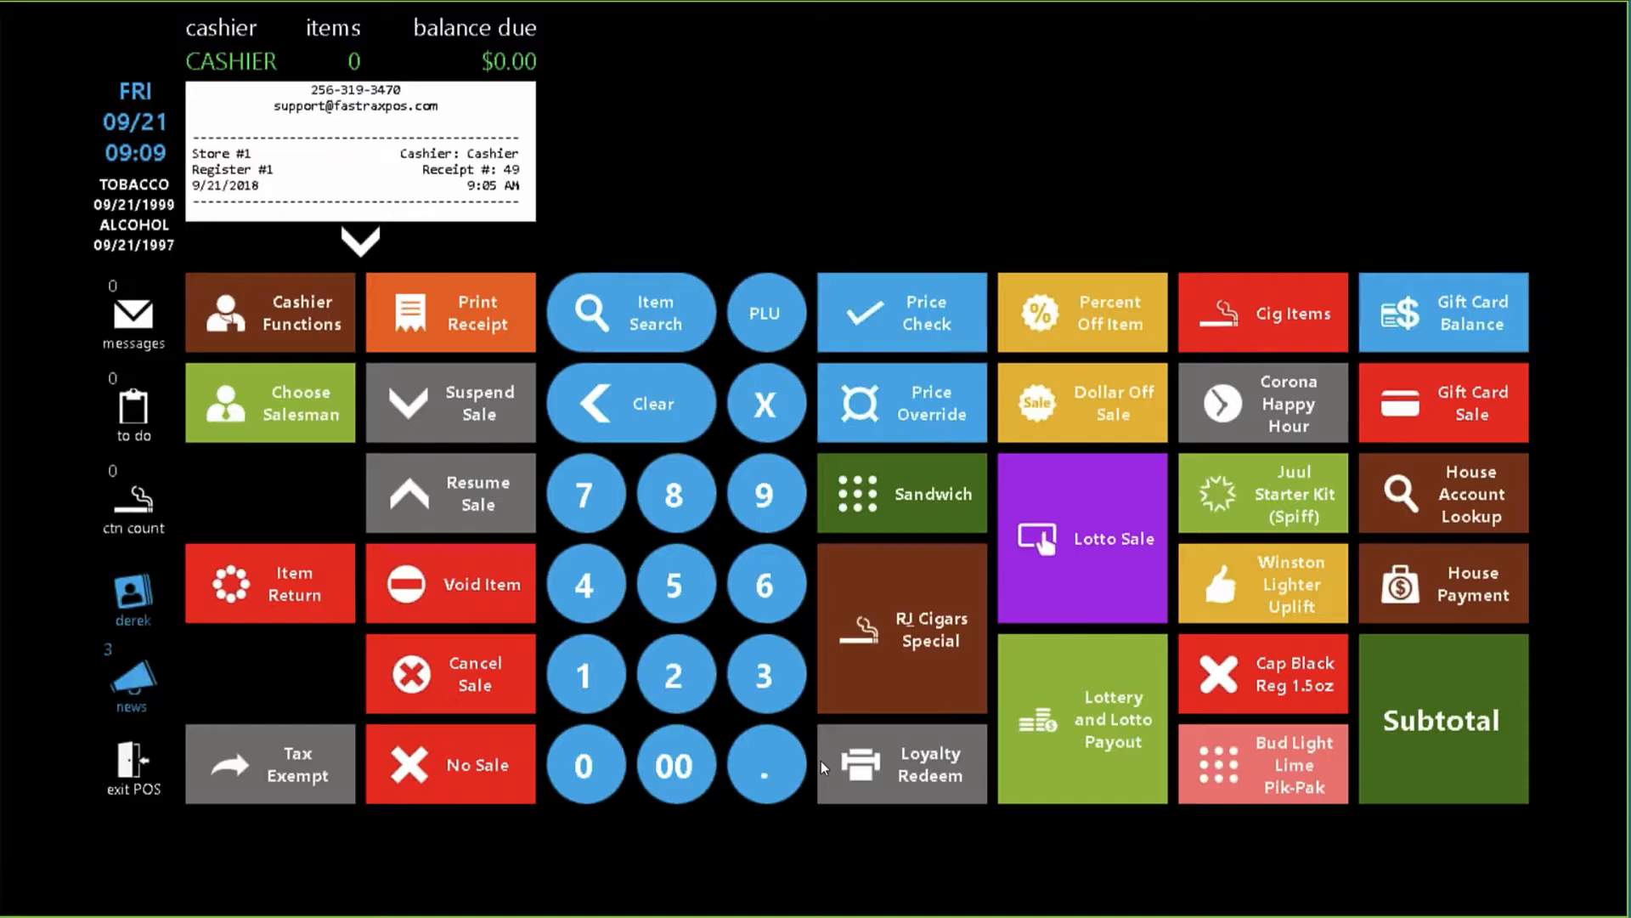
Ring up one $10.00 WINSTON FF KS pack from the Winston lighter uplift items with the age visually verified.
left_click(1300, 605)
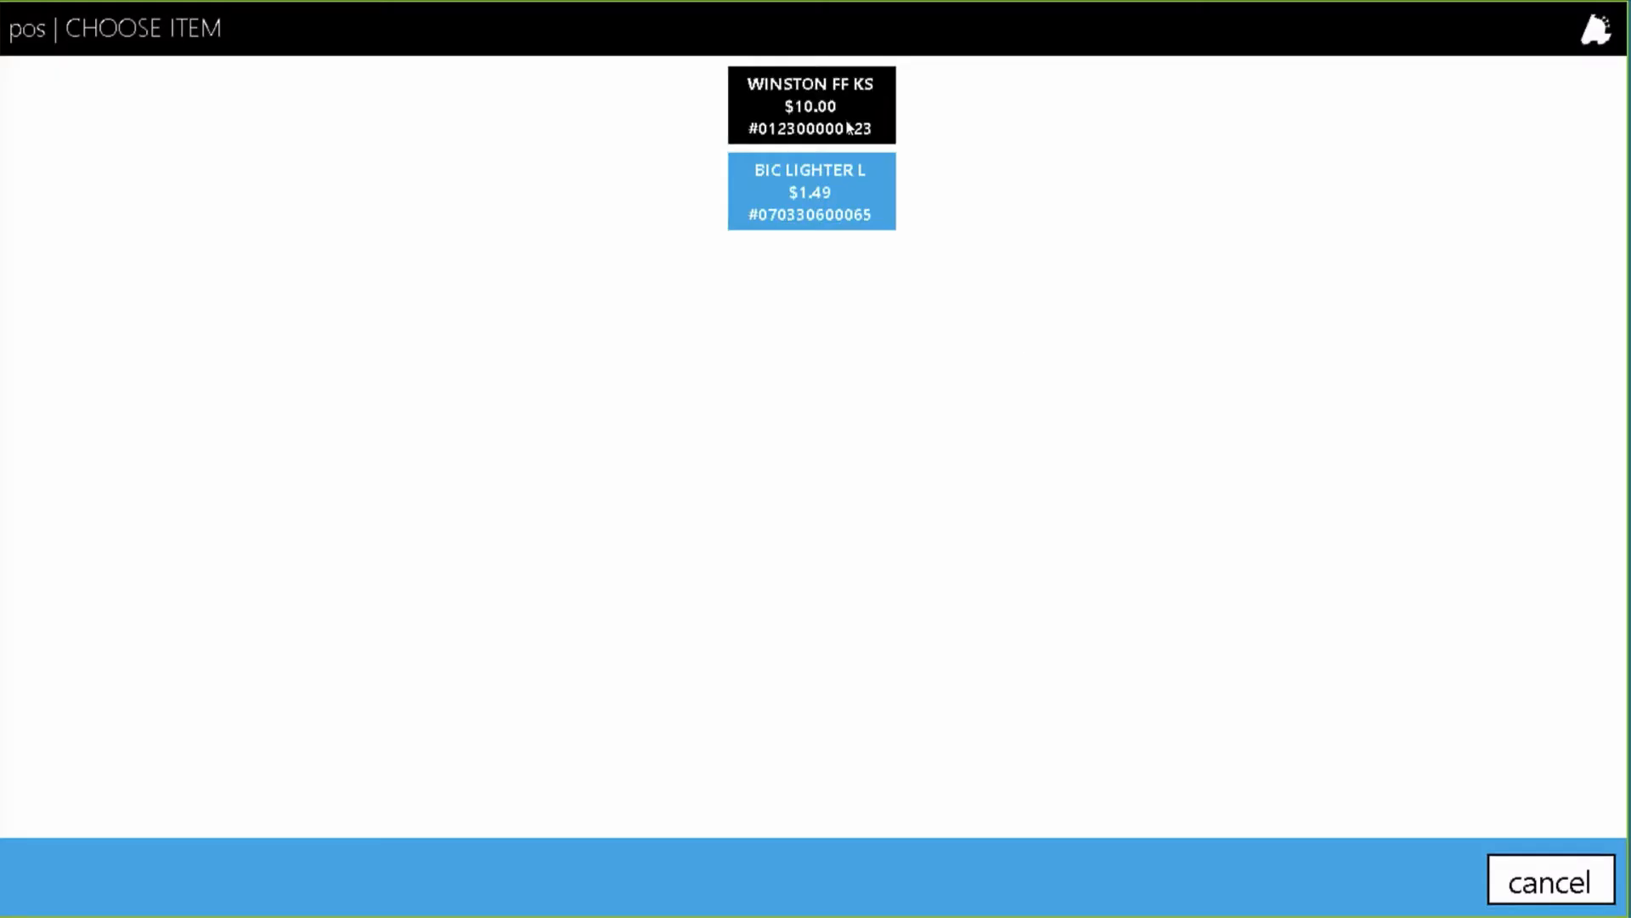
left_click(848, 128)
left_click(1177, 721)
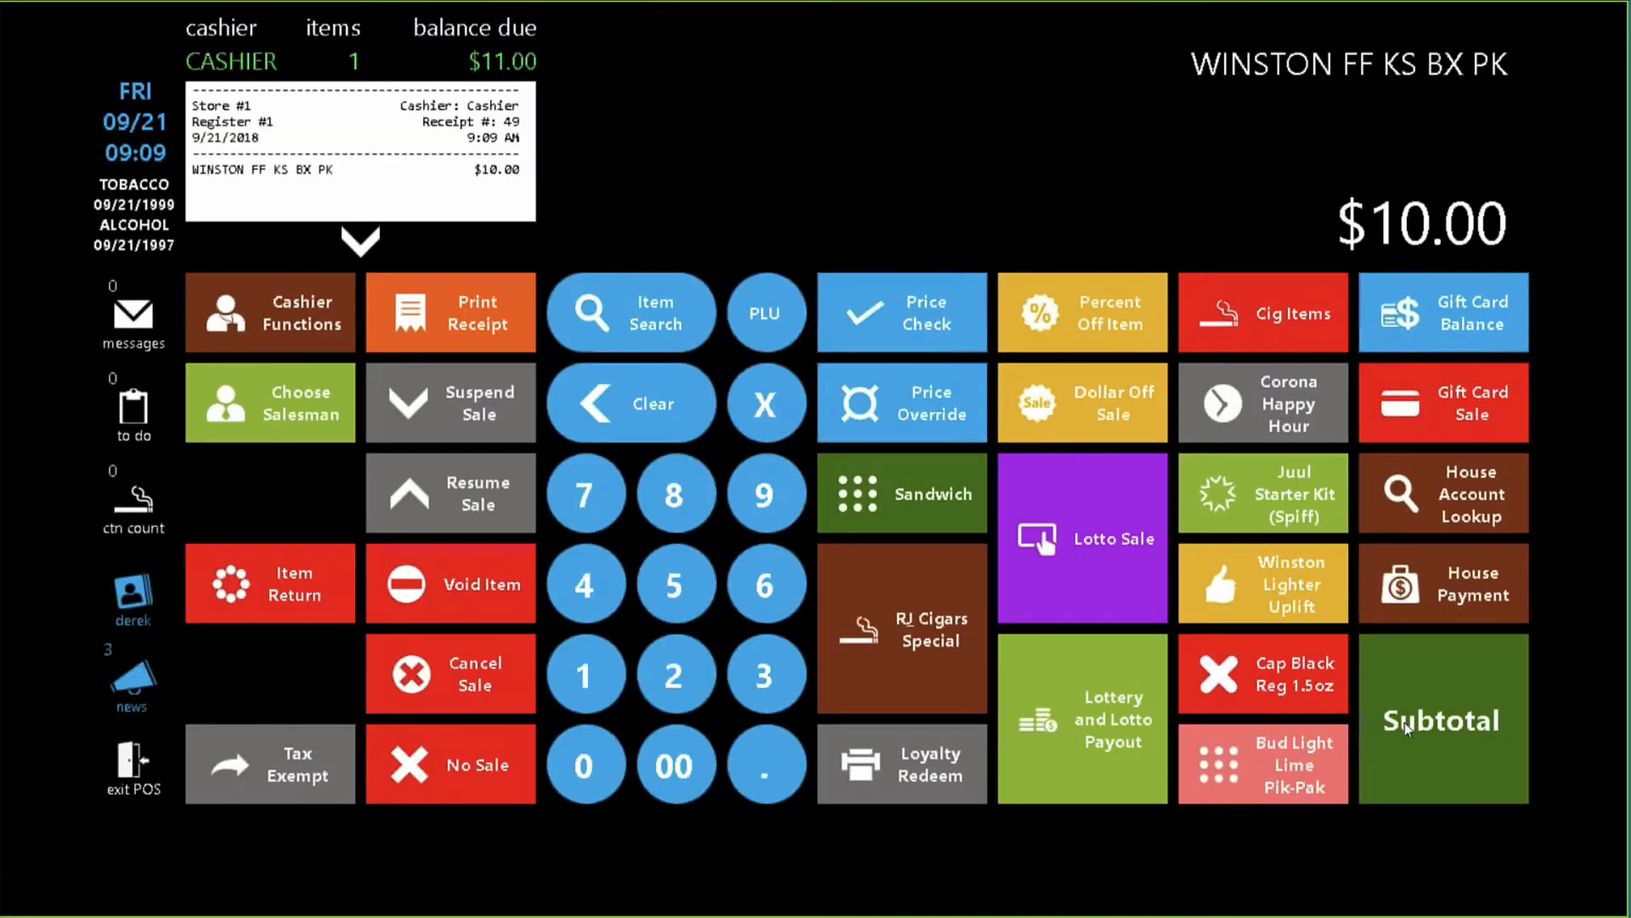
Subtotal the sale, decline the free-lighter uplift offer, and tender the full amount in cash.
left_click(1405, 723)
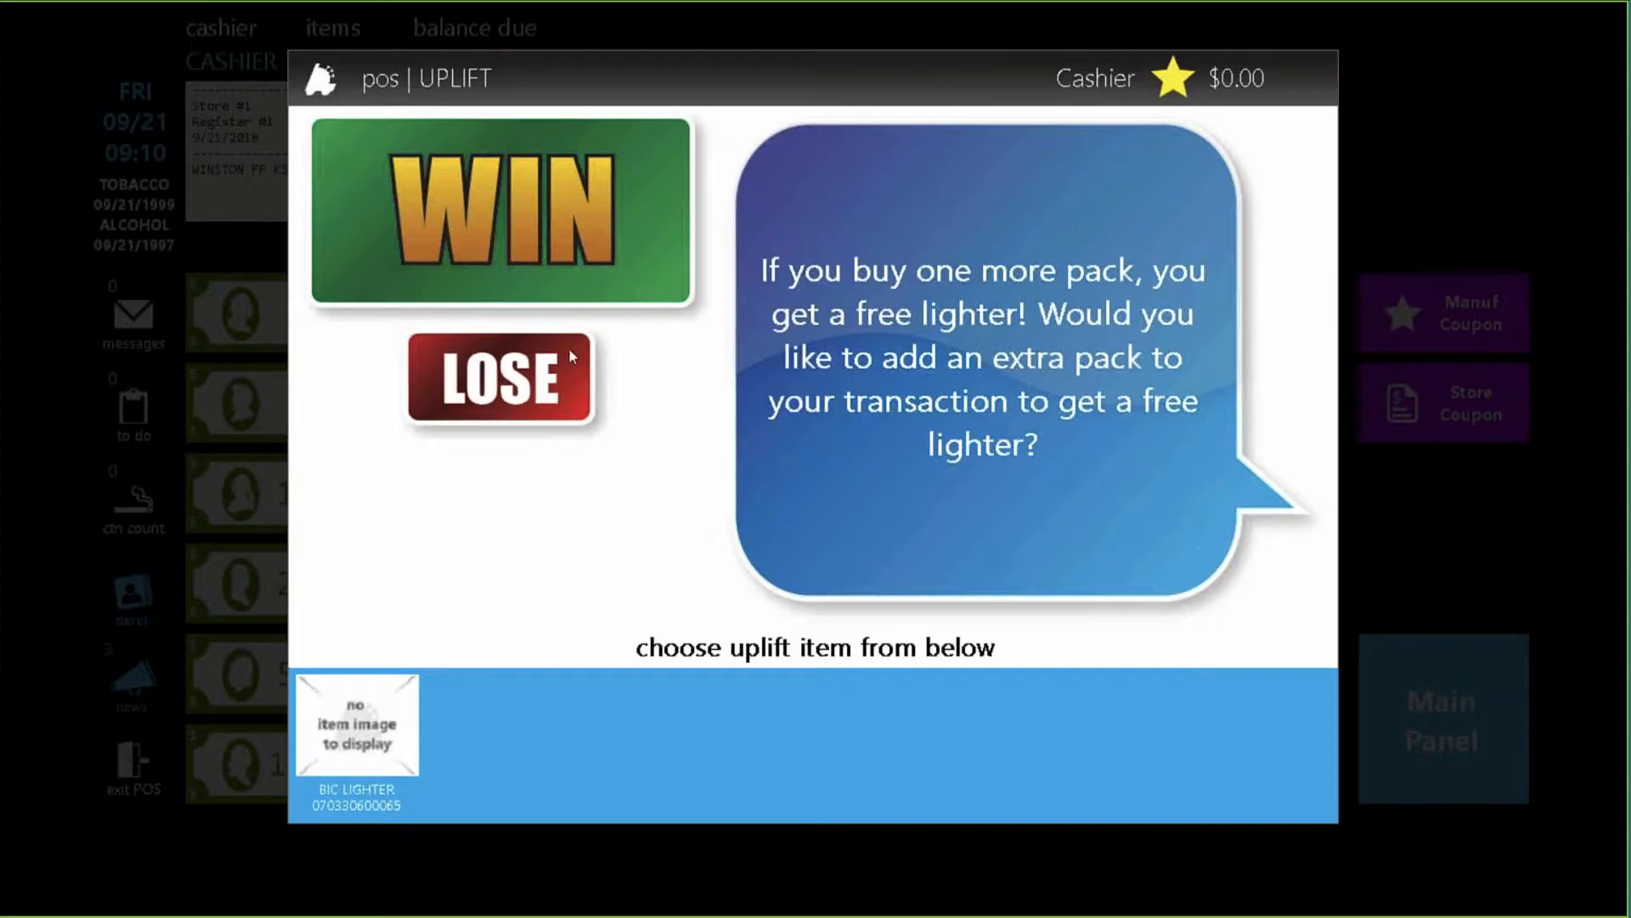
left_click(499, 398)
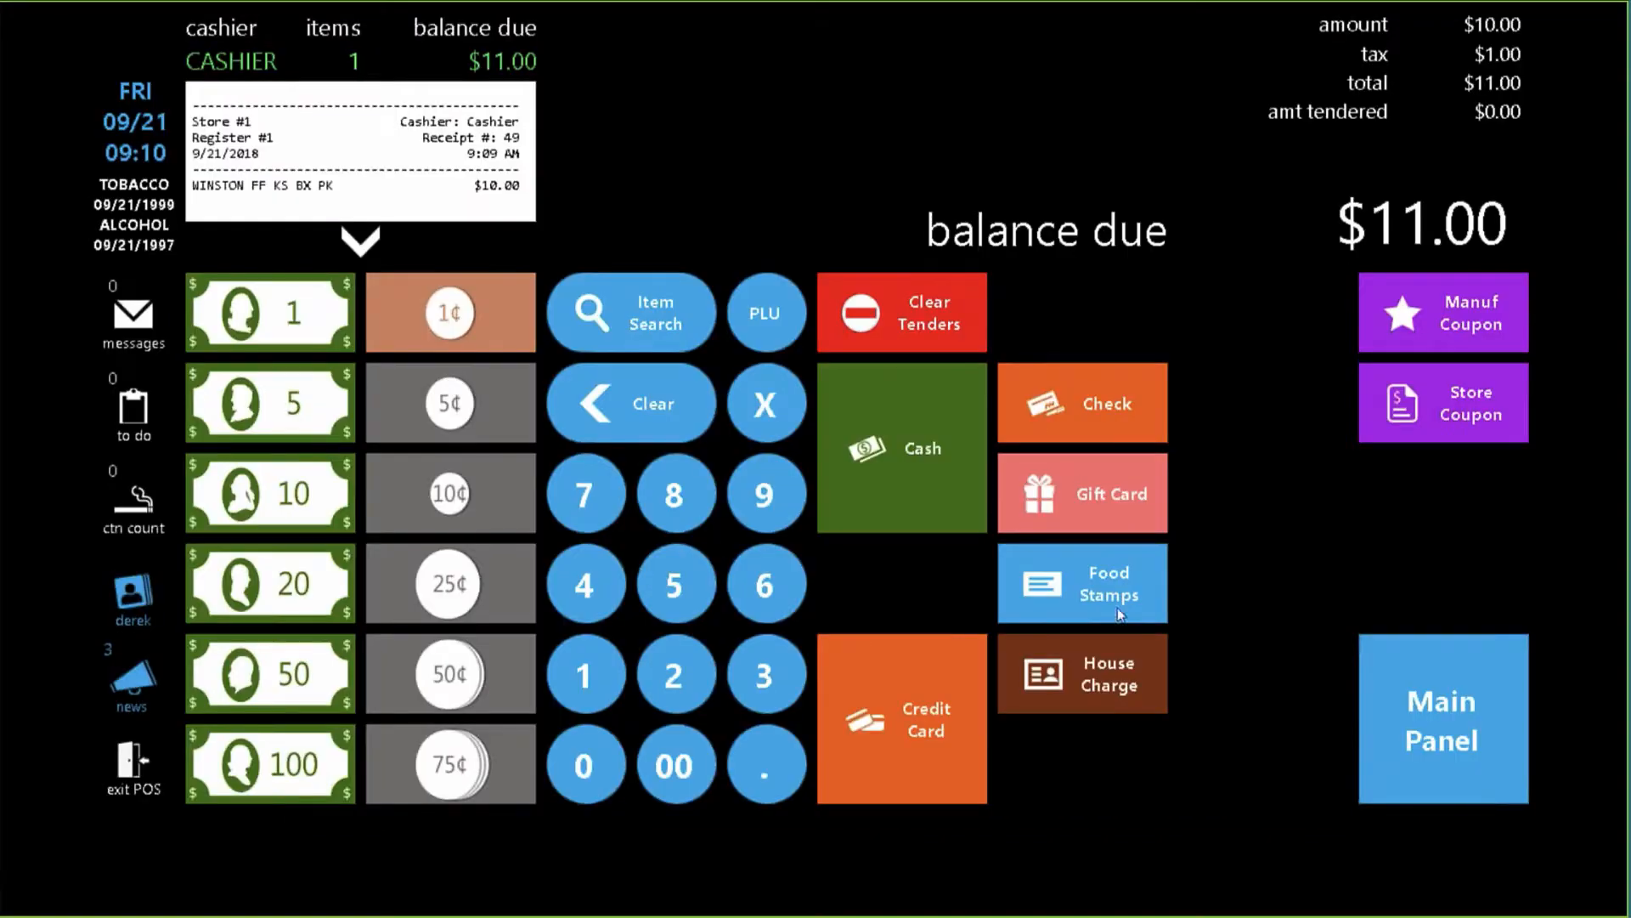
left_click(910, 430)
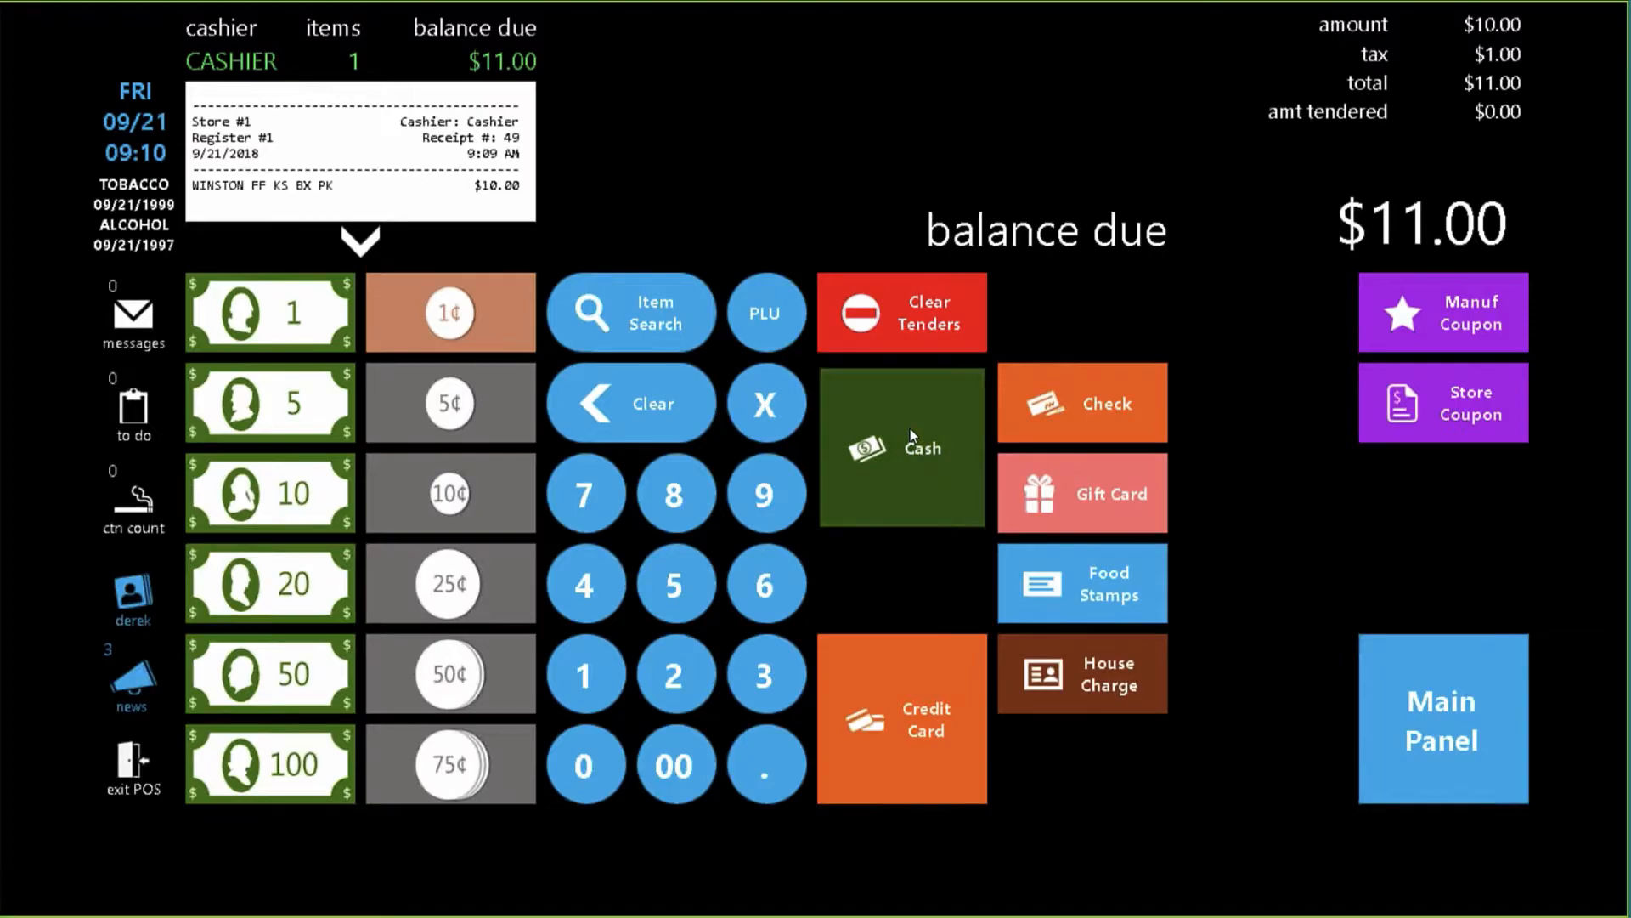
Assign the third customer from the account list again and check the customer's loyalty balances after the sale.
left_click(136, 595)
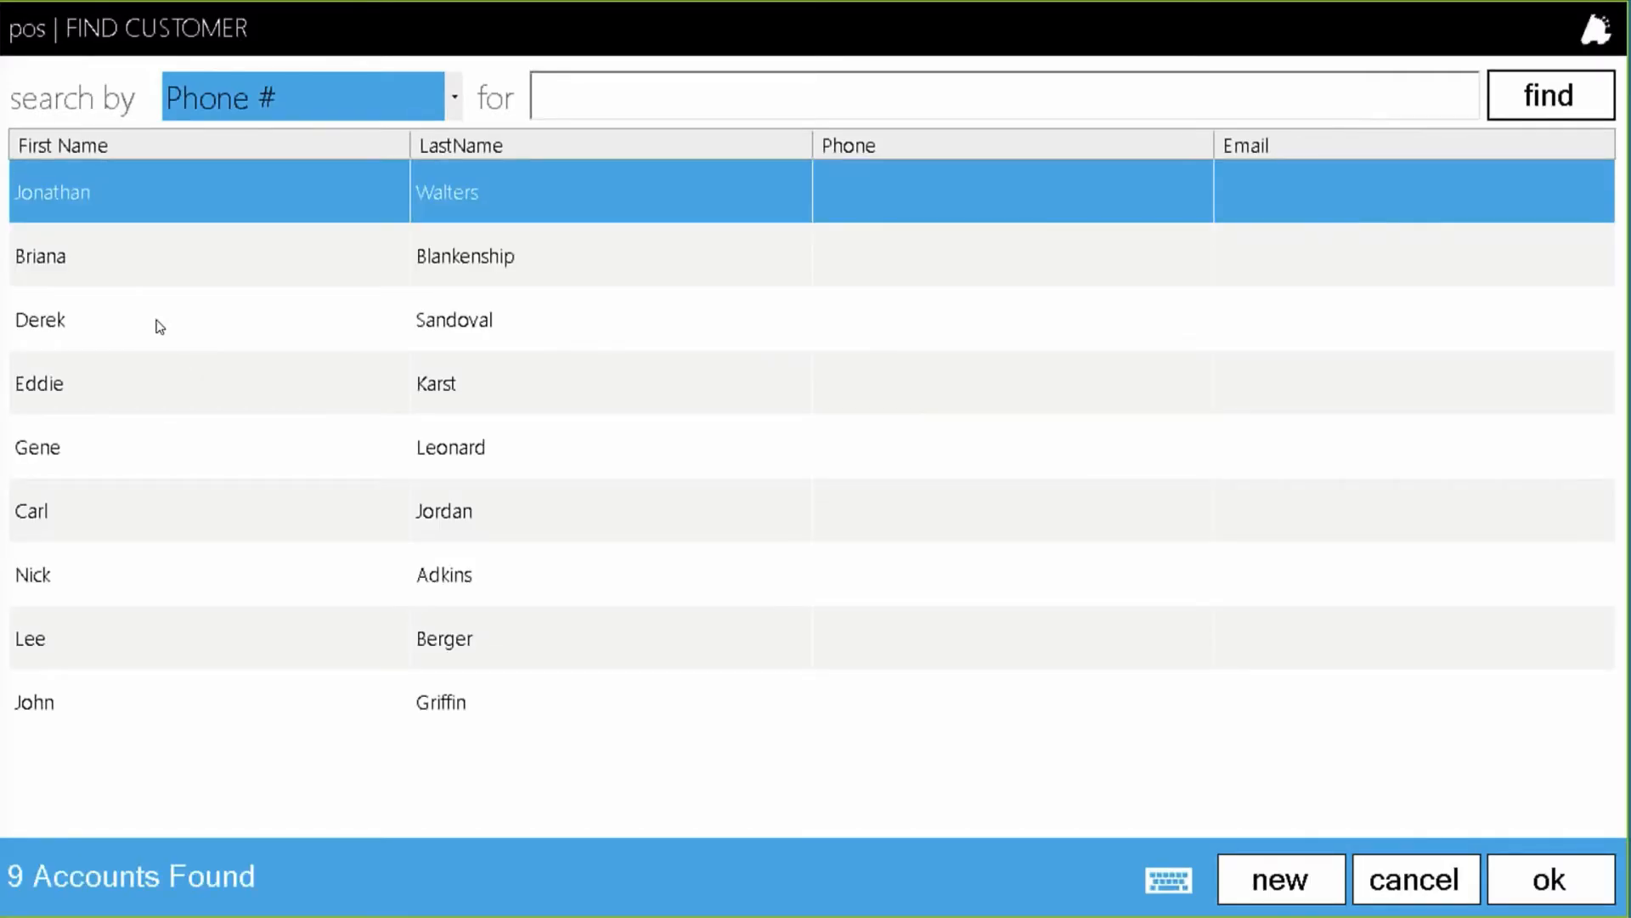
left_click(156, 321)
double_click(157, 318)
left_click(768, 384)
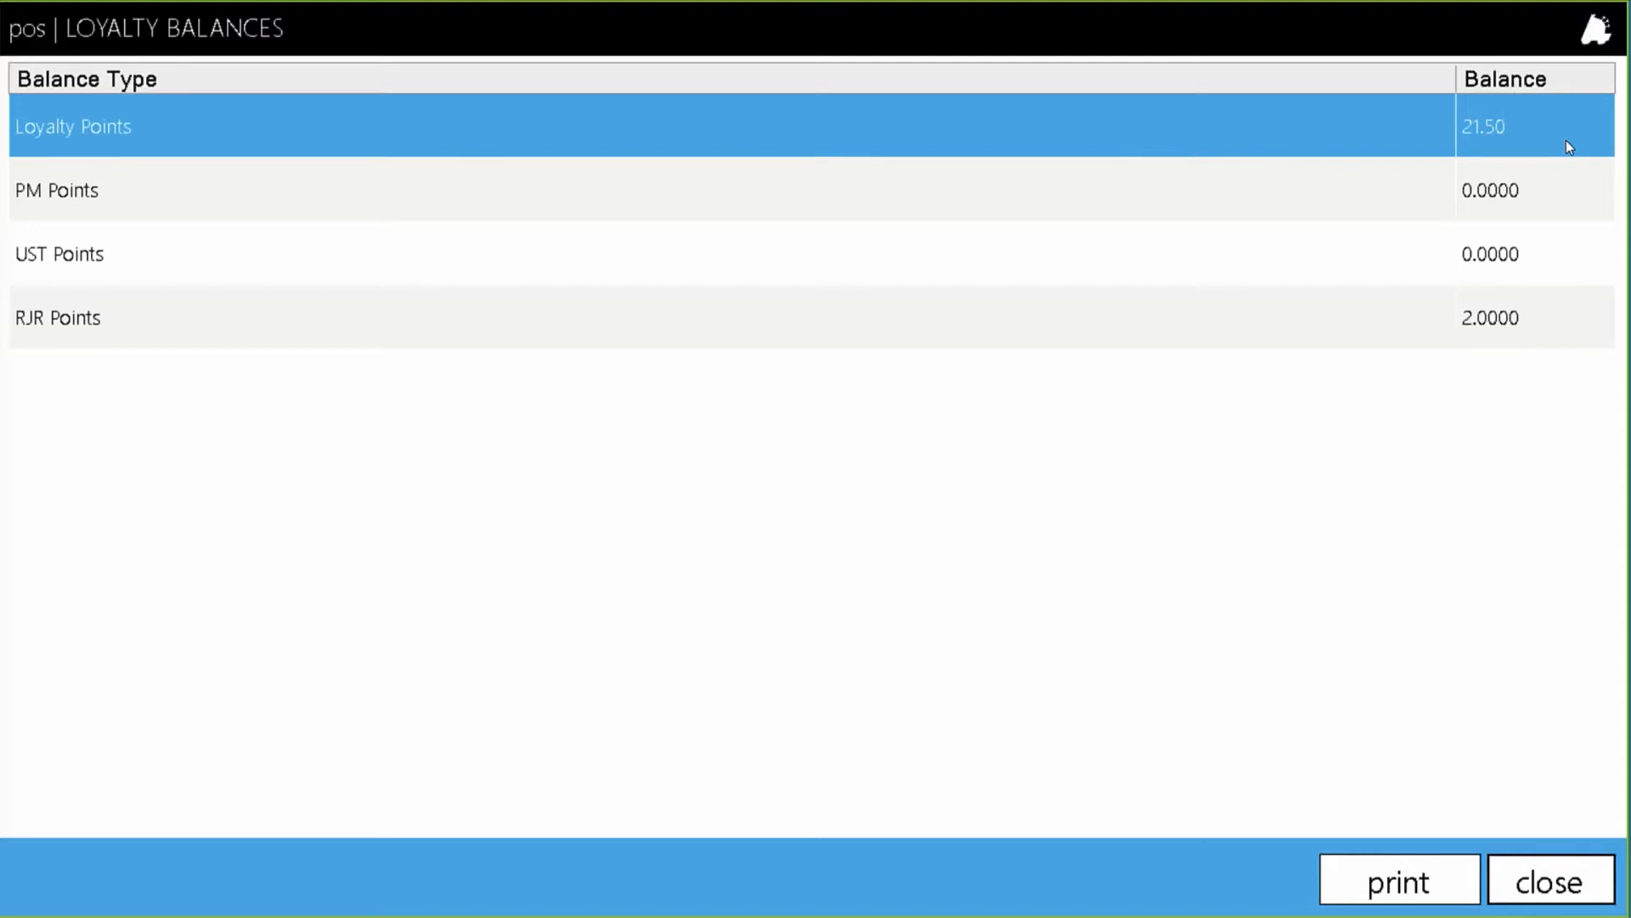
left_click(1546, 860)
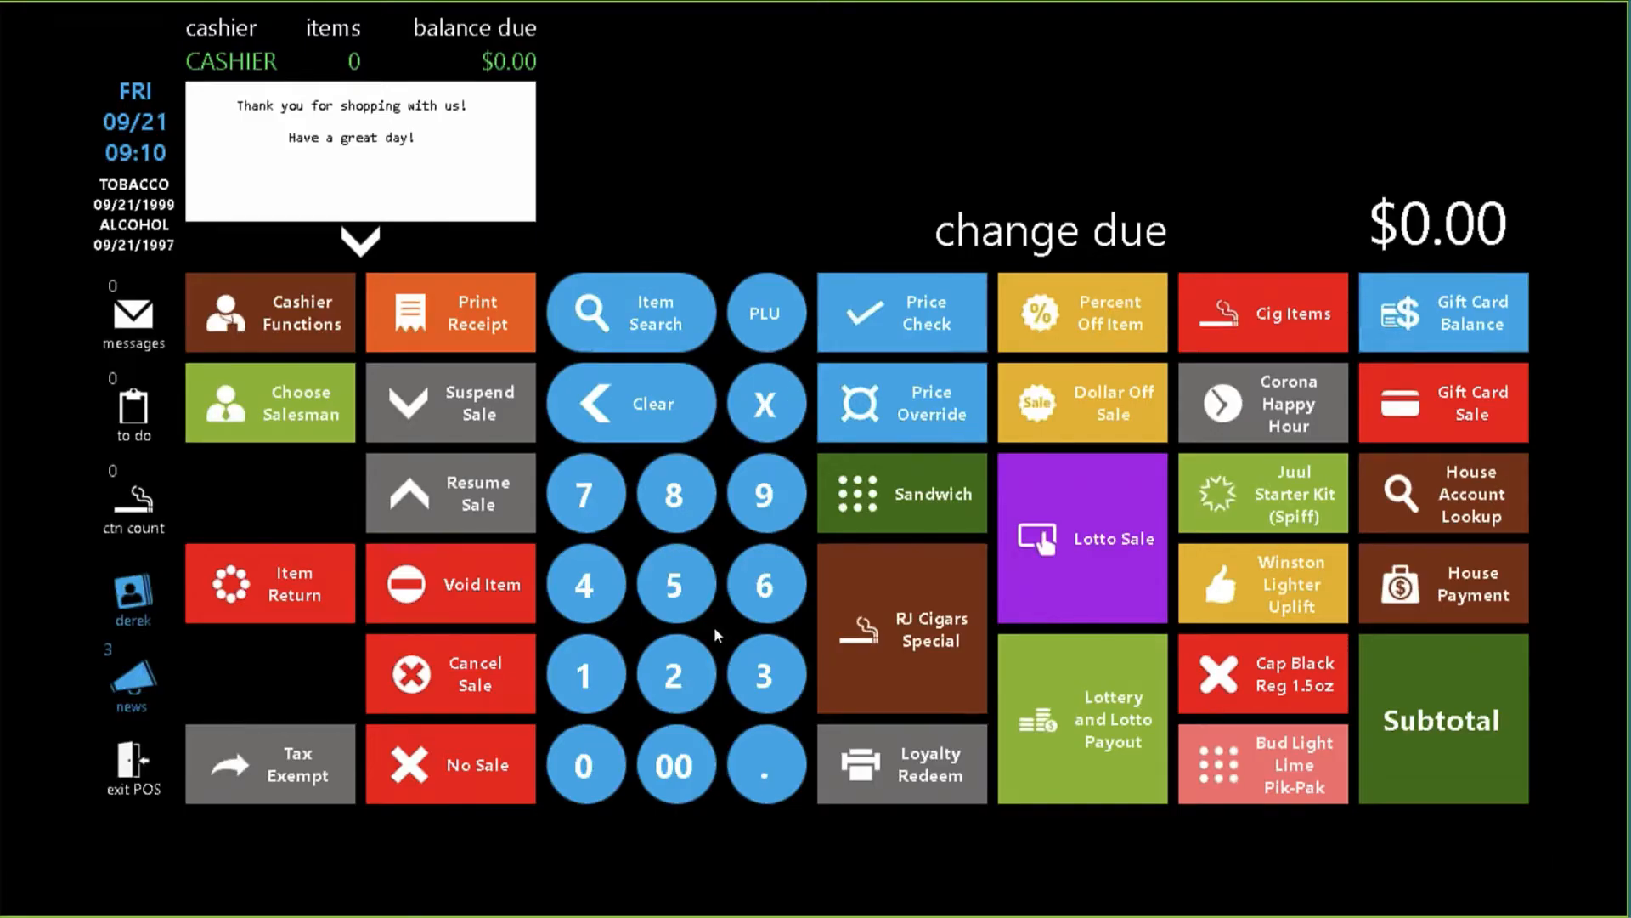
Ring up four WINSTON FF KS packs with the age visually verified, and tender the full amount in cash.
left_click(600, 585)
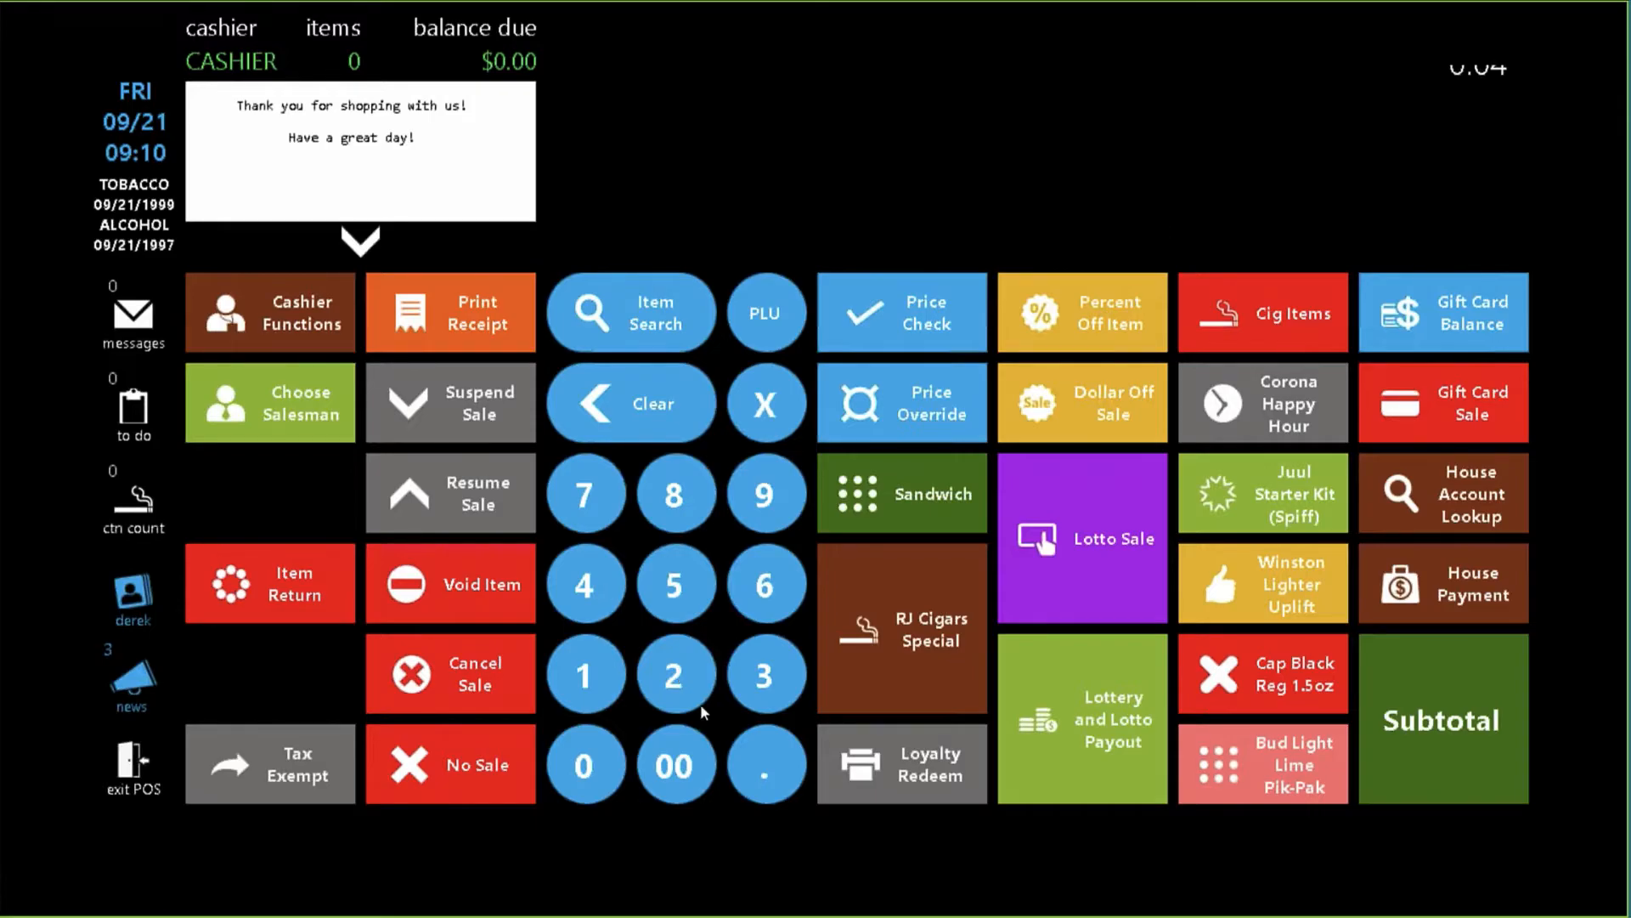
left_click(761, 403)
left_click(1206, 616)
left_click(815, 127)
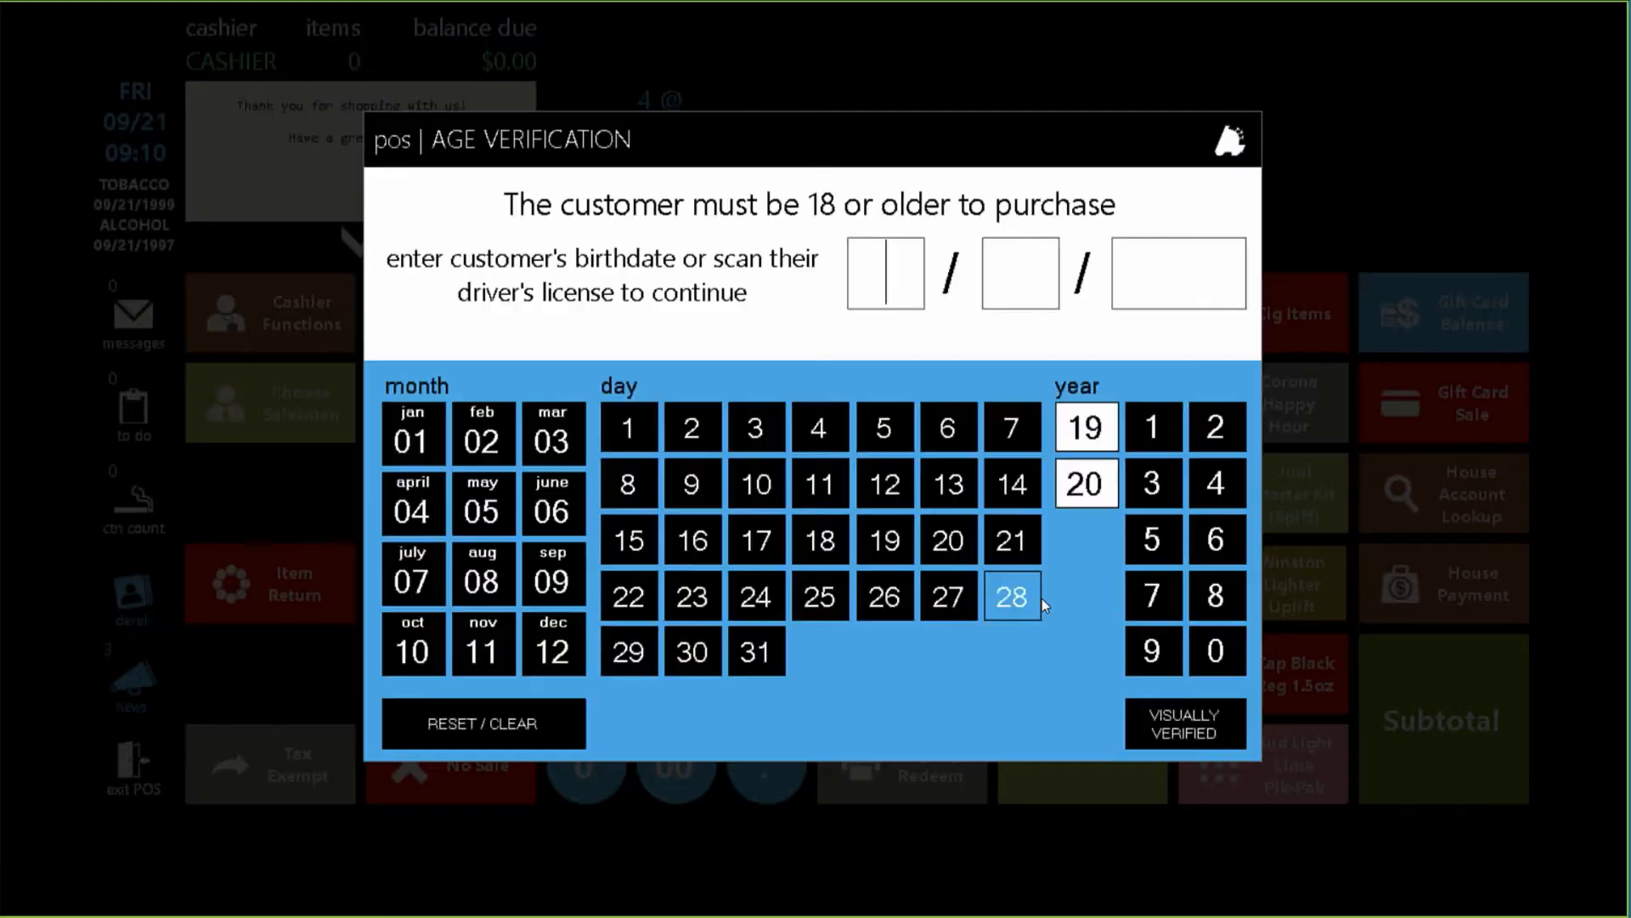
left_click(1175, 706)
left_click(1420, 705)
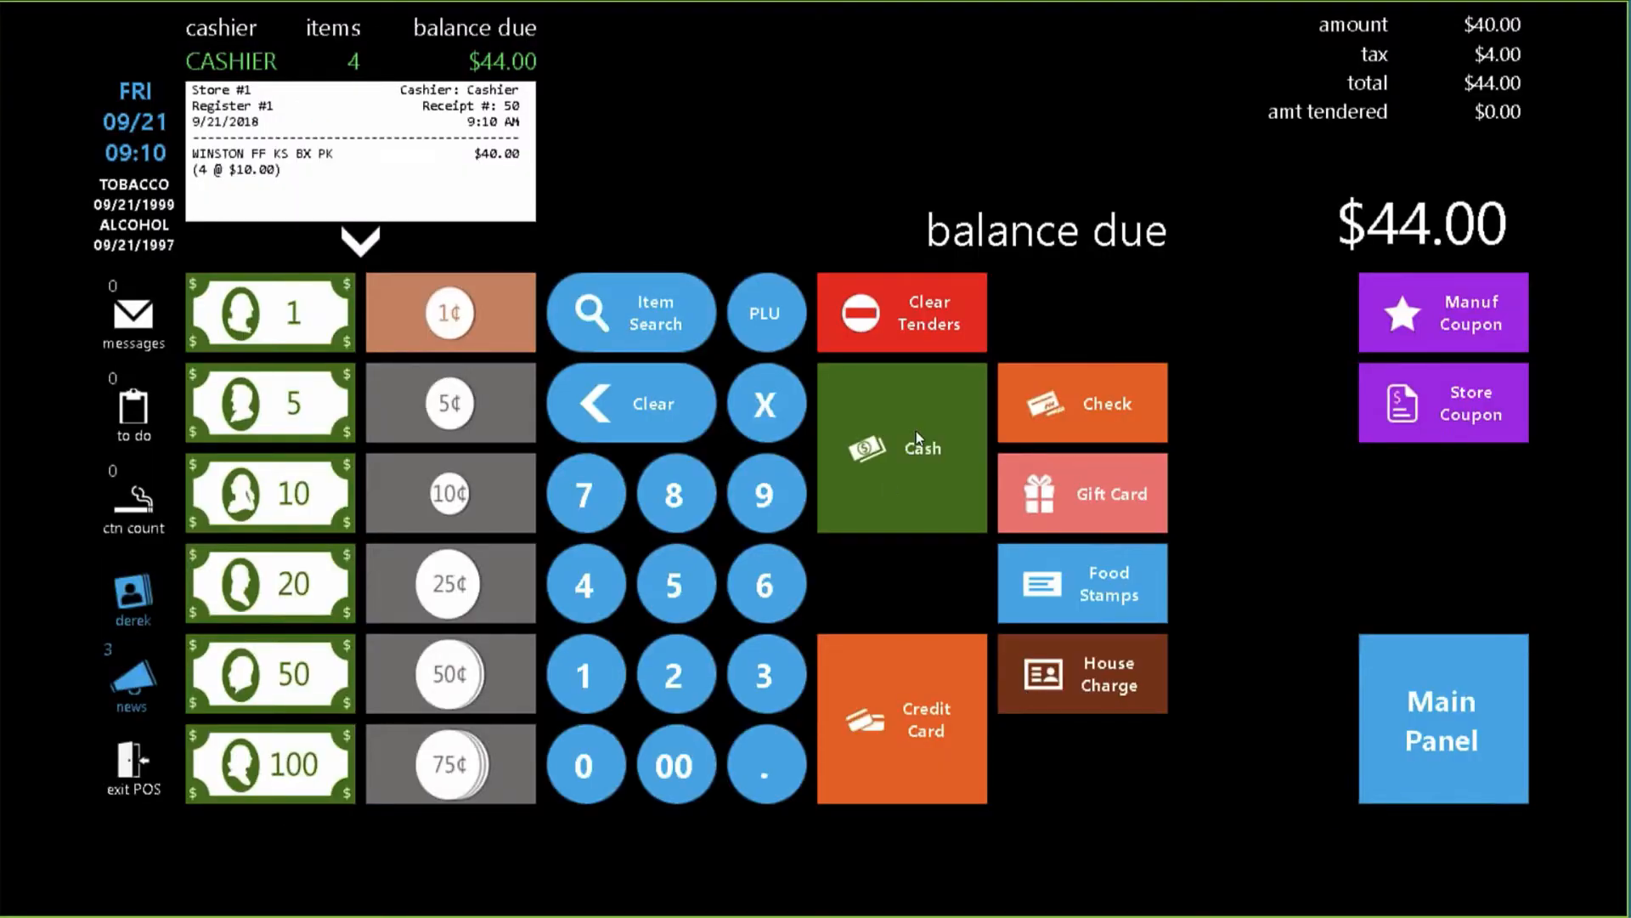
left_click(916, 431)
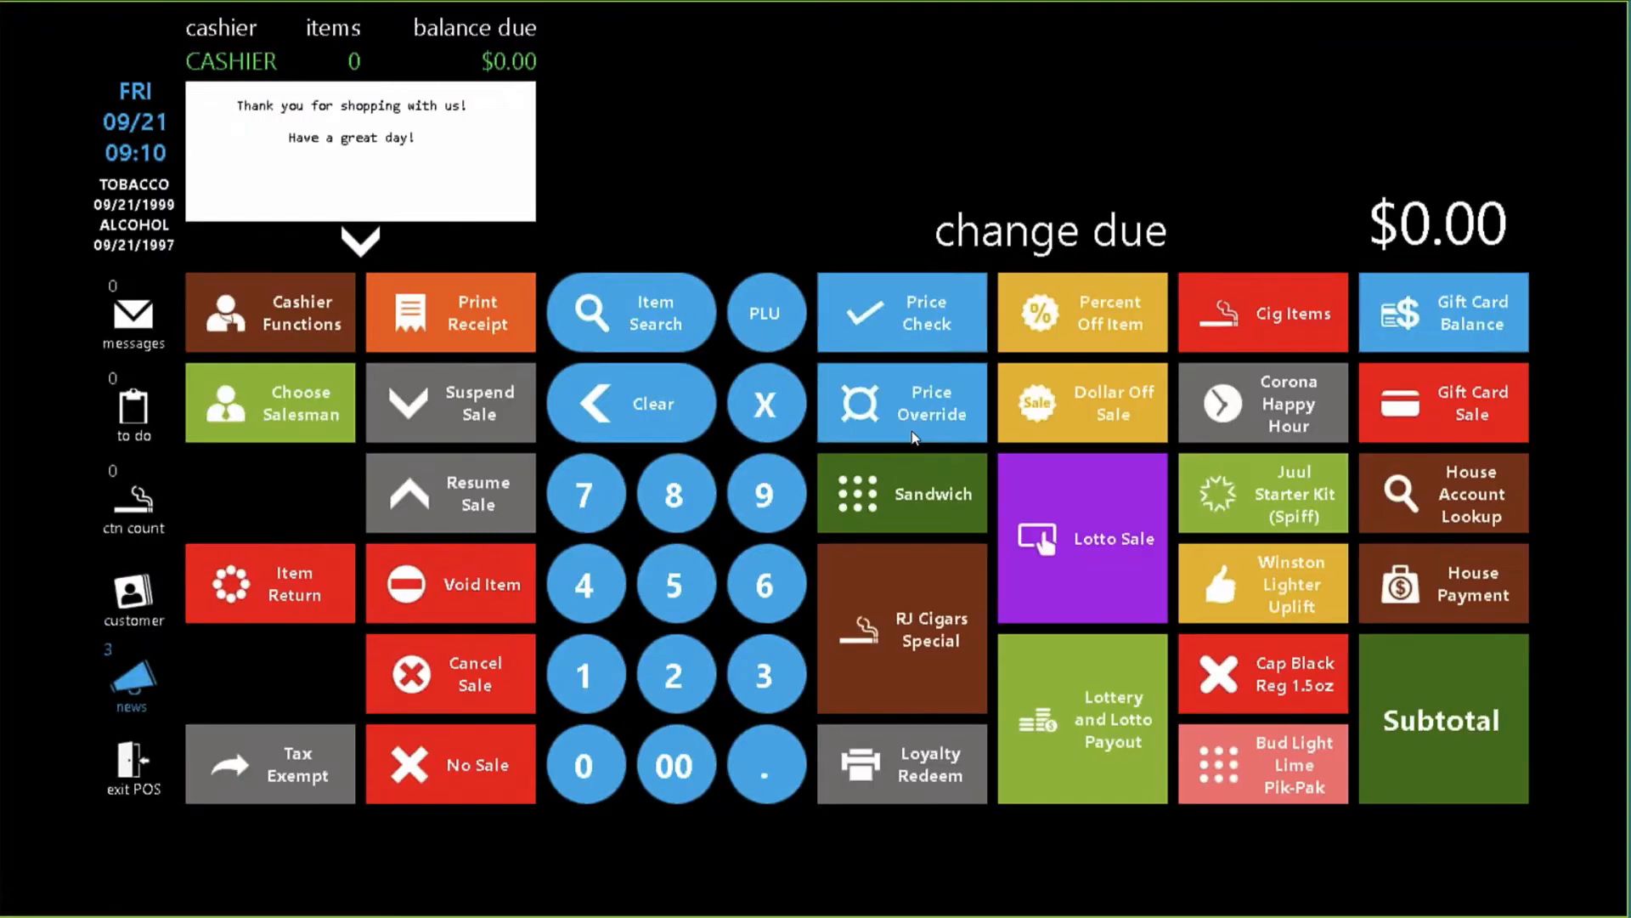
Assign the third customer from the account list to the sale and check the customer's loyalty balances.
left_click(131, 617)
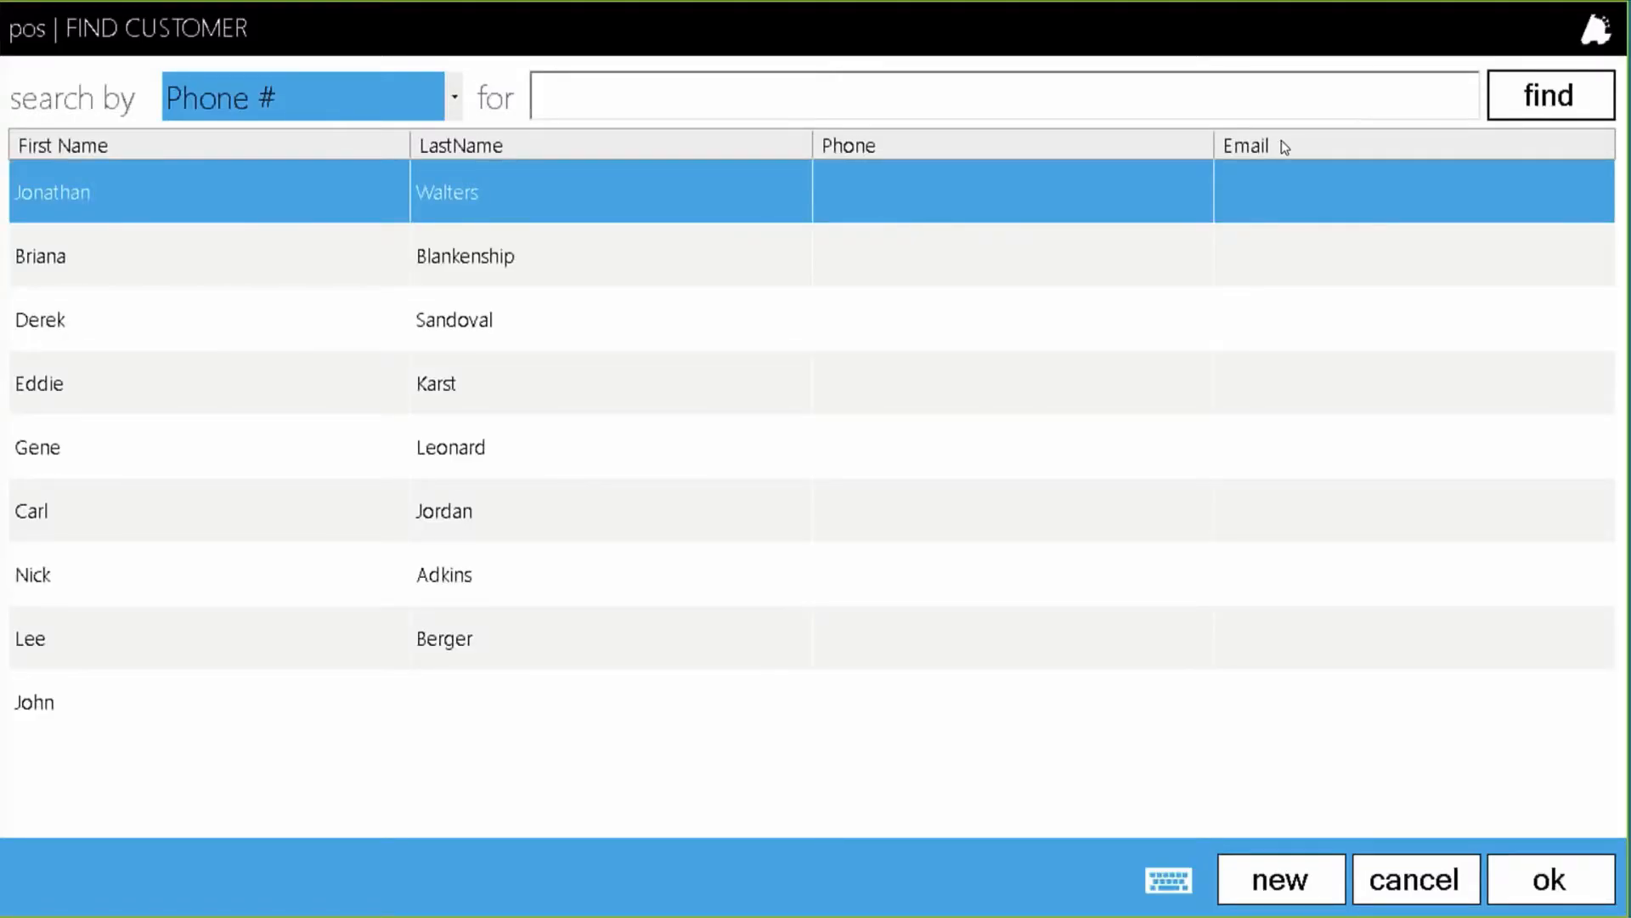
left_click(492, 318)
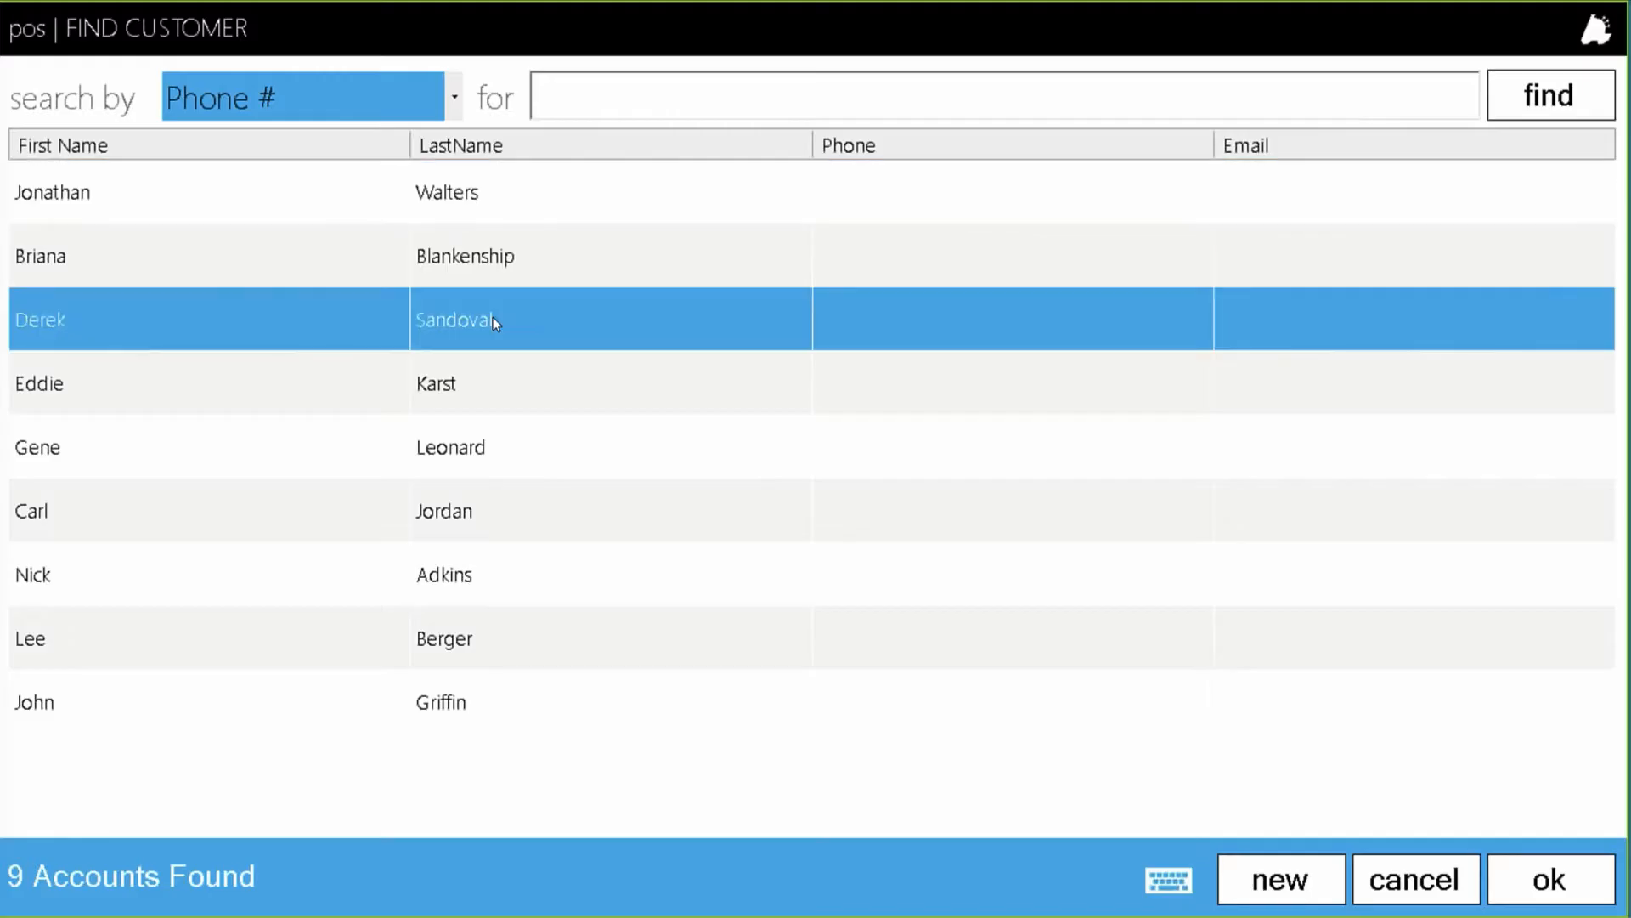
double_click(493, 318)
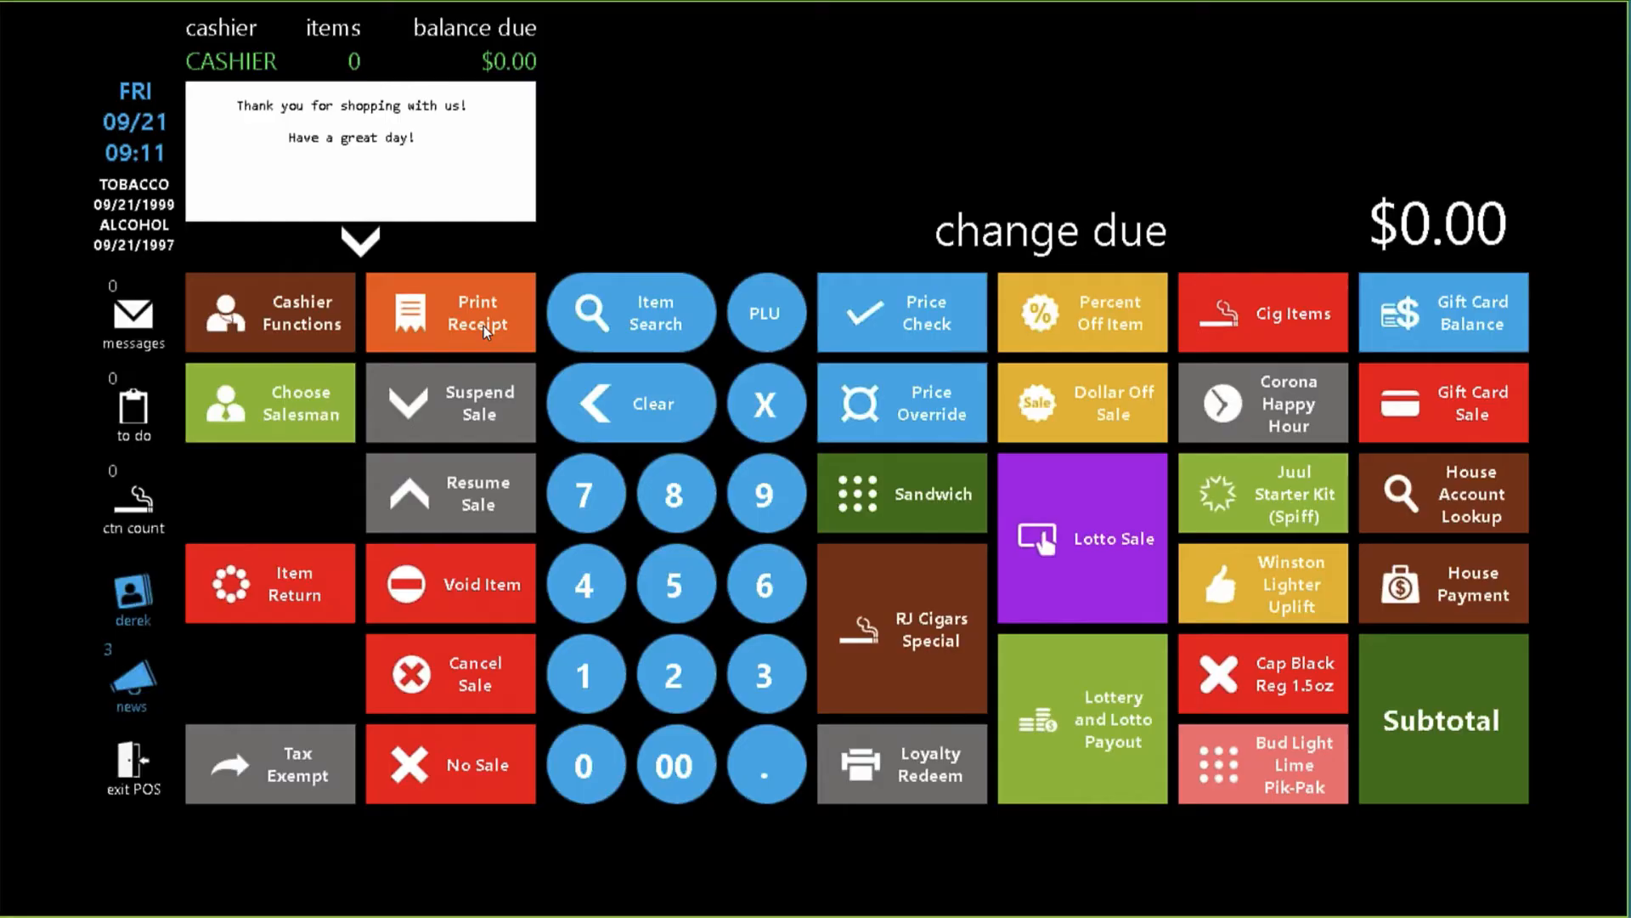
left_click(143, 603)
left_click(843, 379)
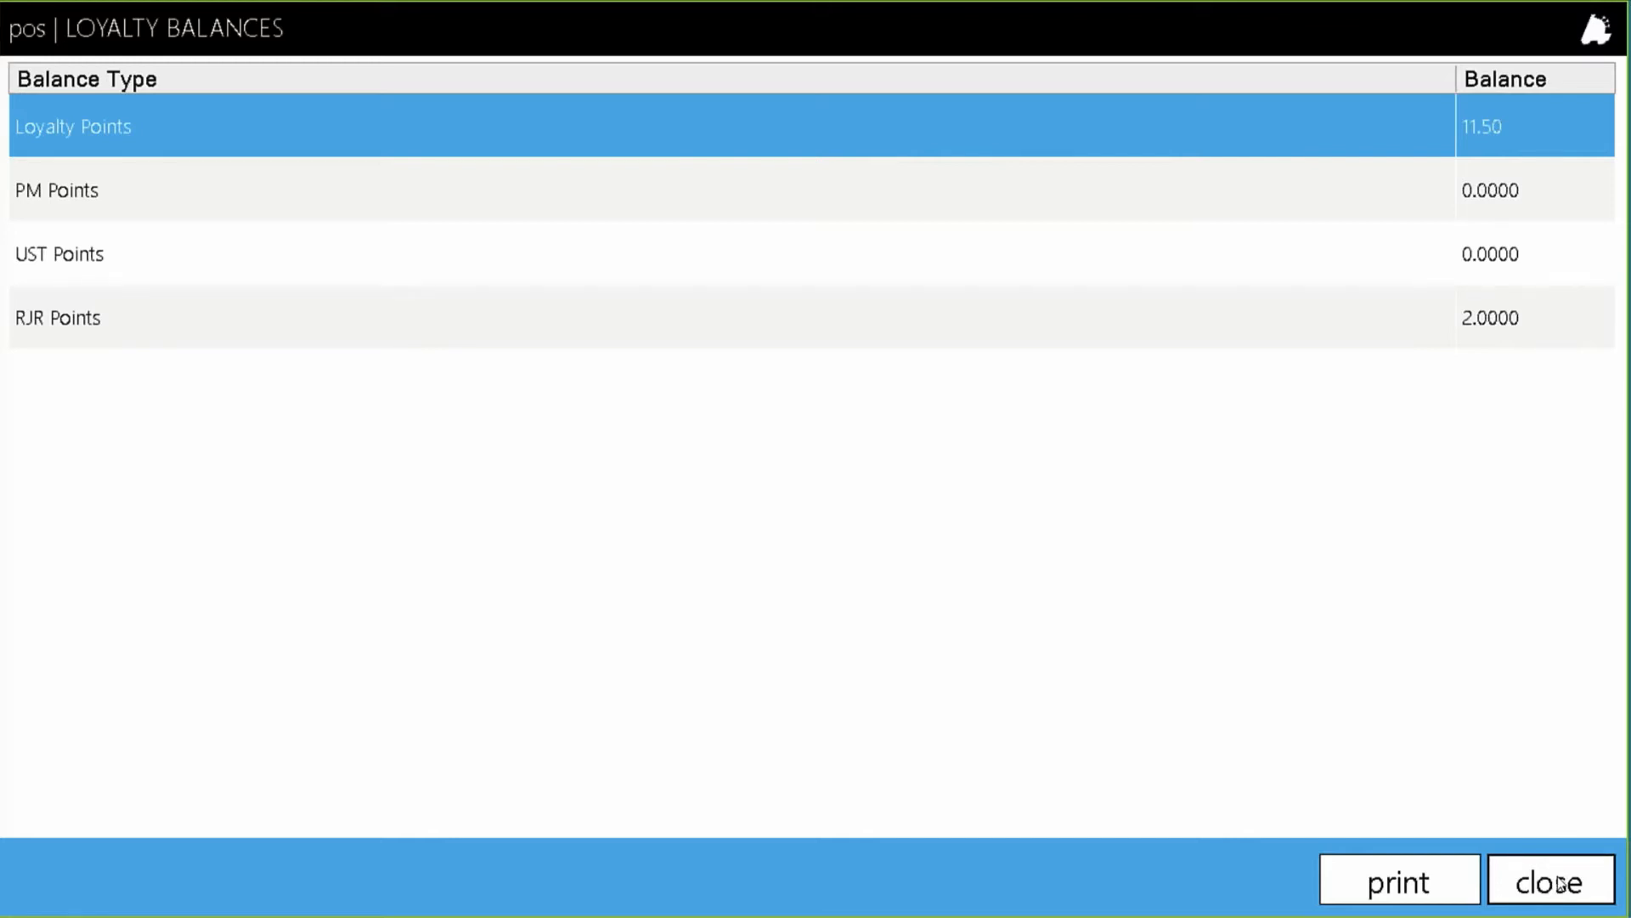
left_click(1561, 885)
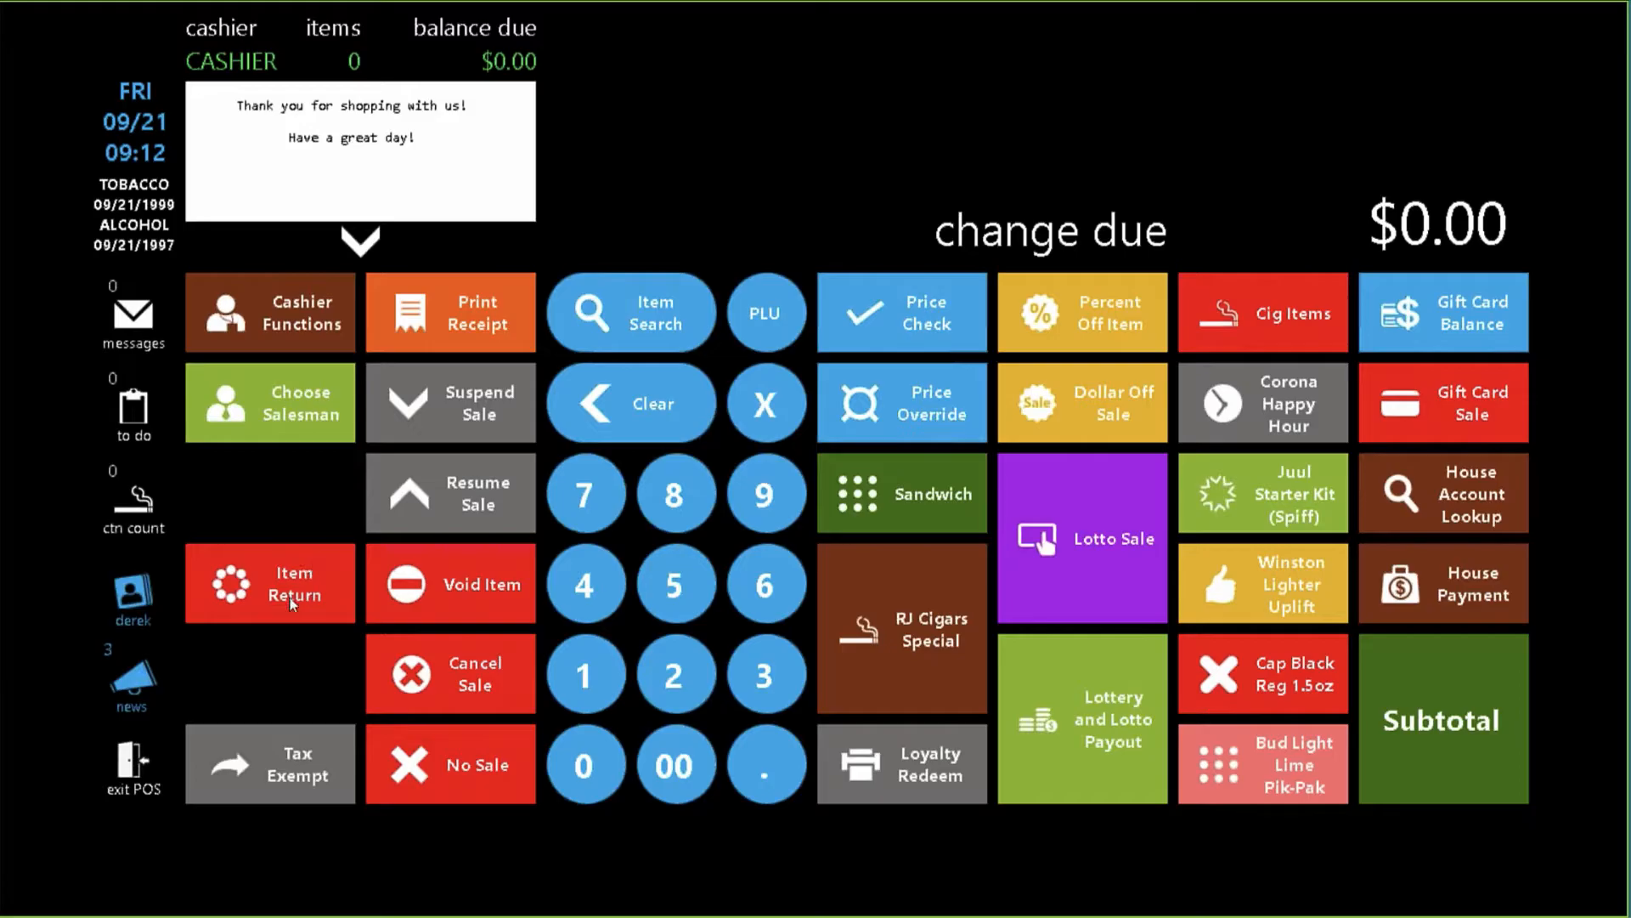
Start a manual item return for the return customer on file with the note "Damaged product".
left_click(311, 594)
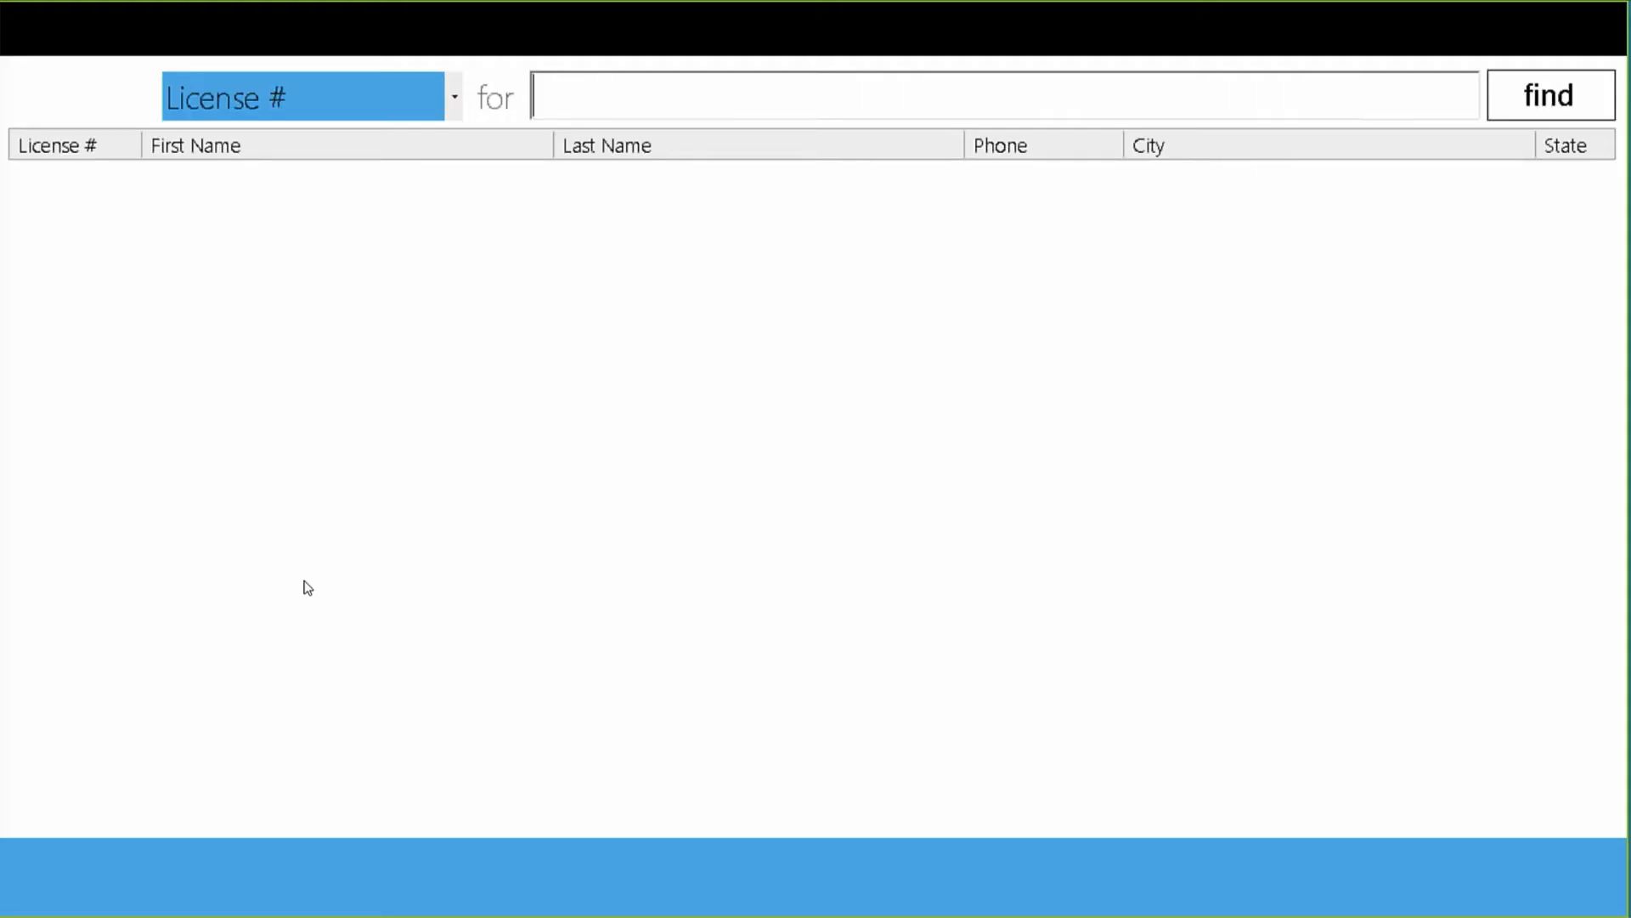
left_click(1577, 98)
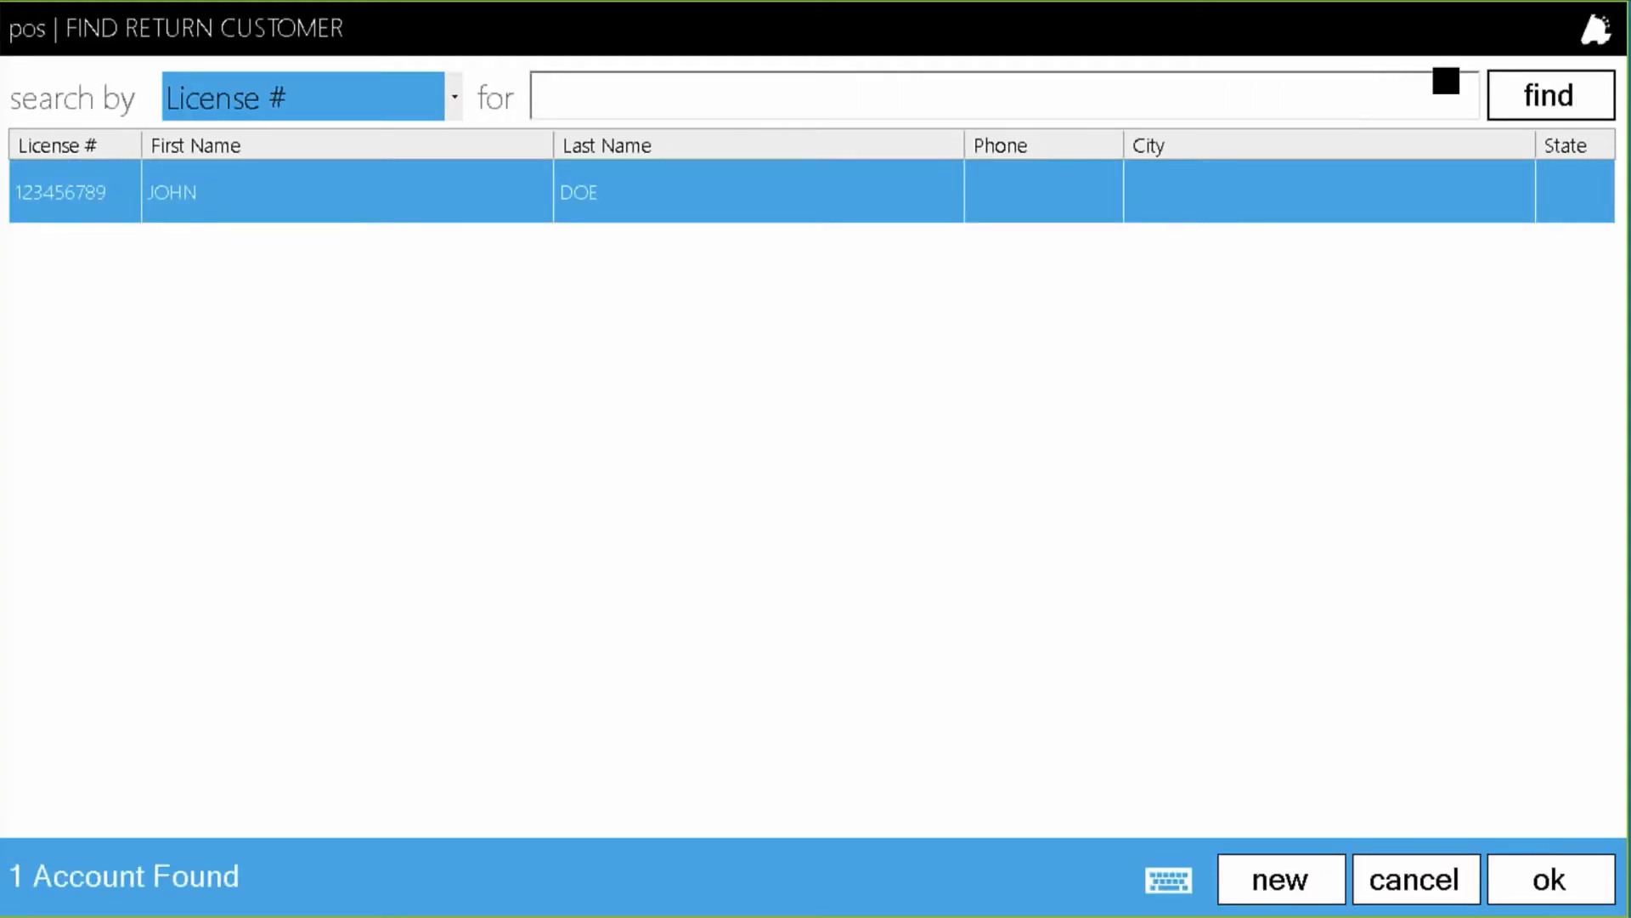
double_click(332, 217)
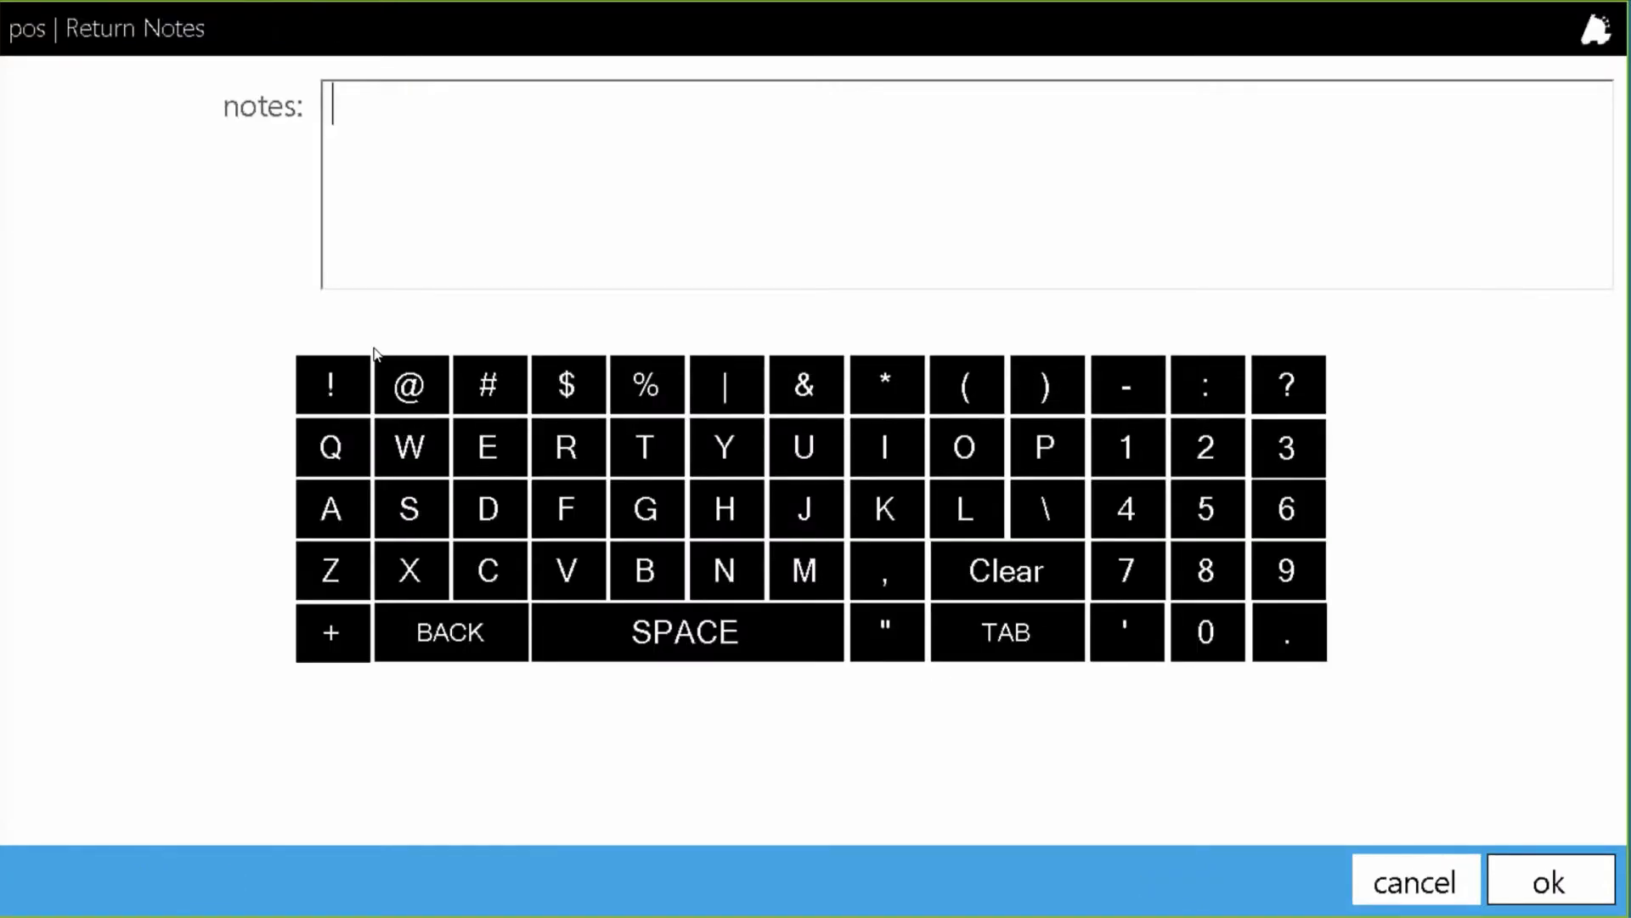
type("Damaged product")
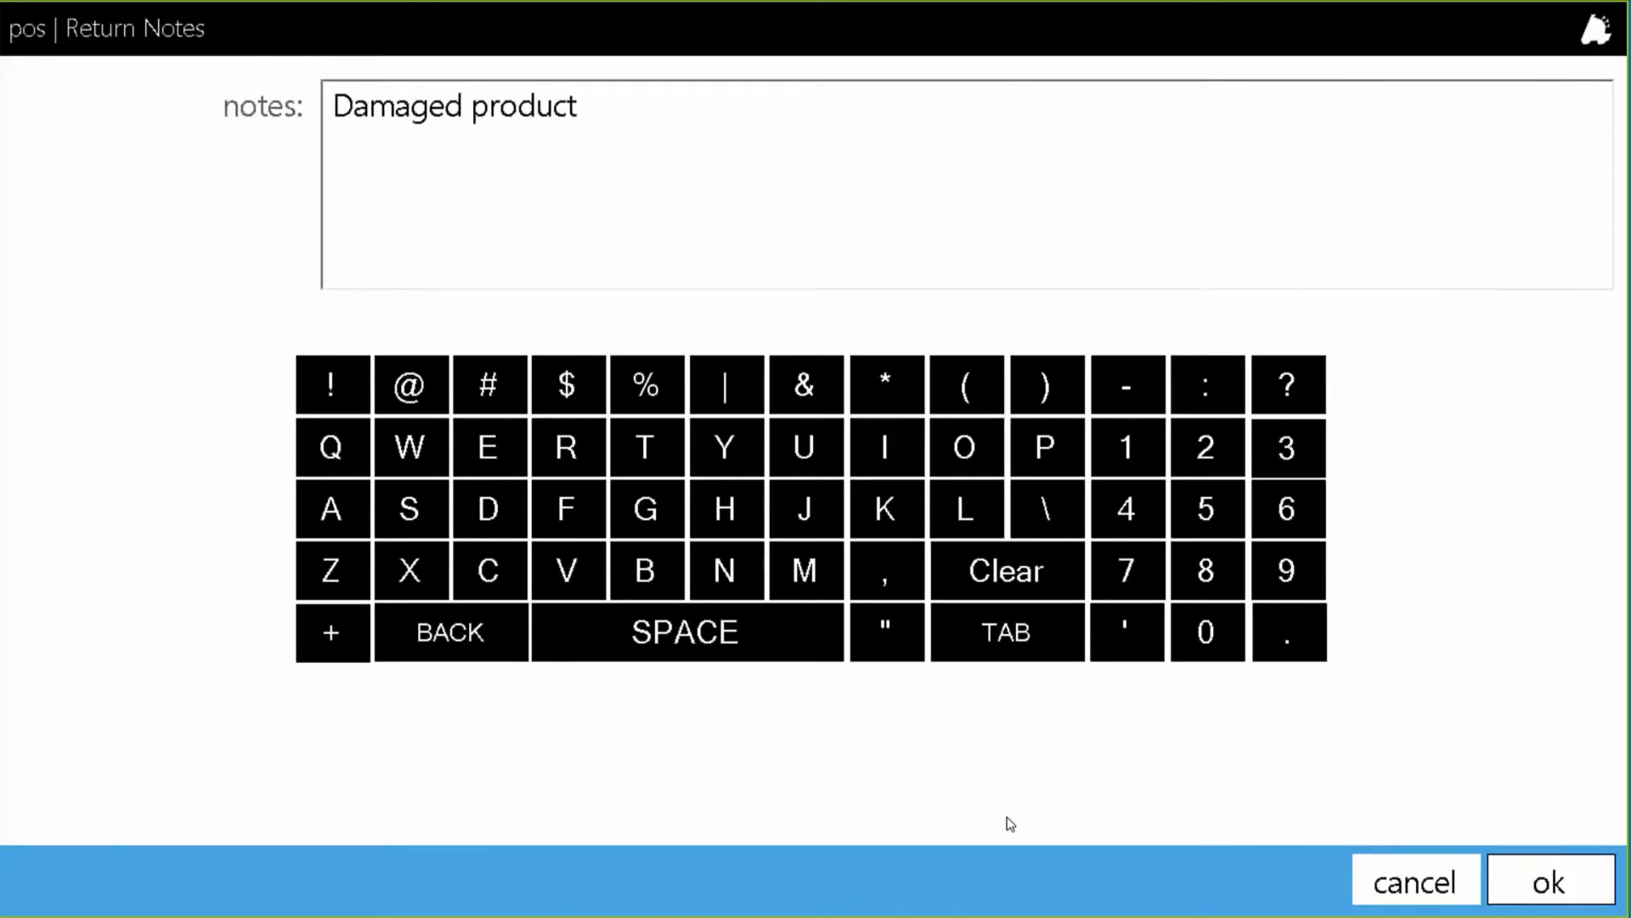
left_click(1538, 884)
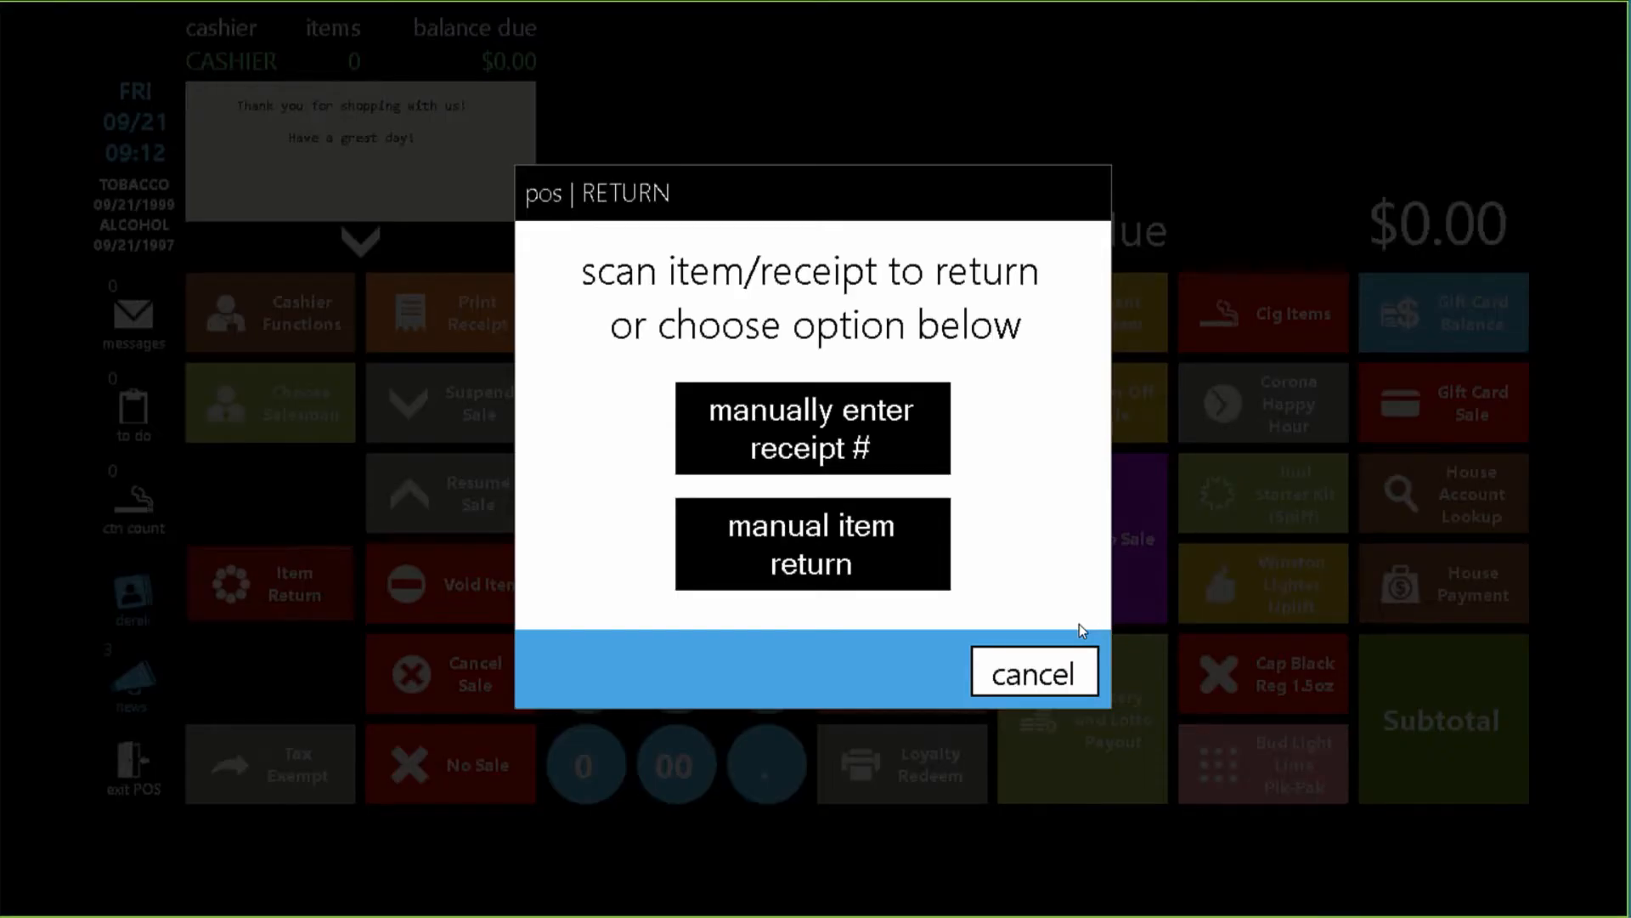
left_click(880, 542)
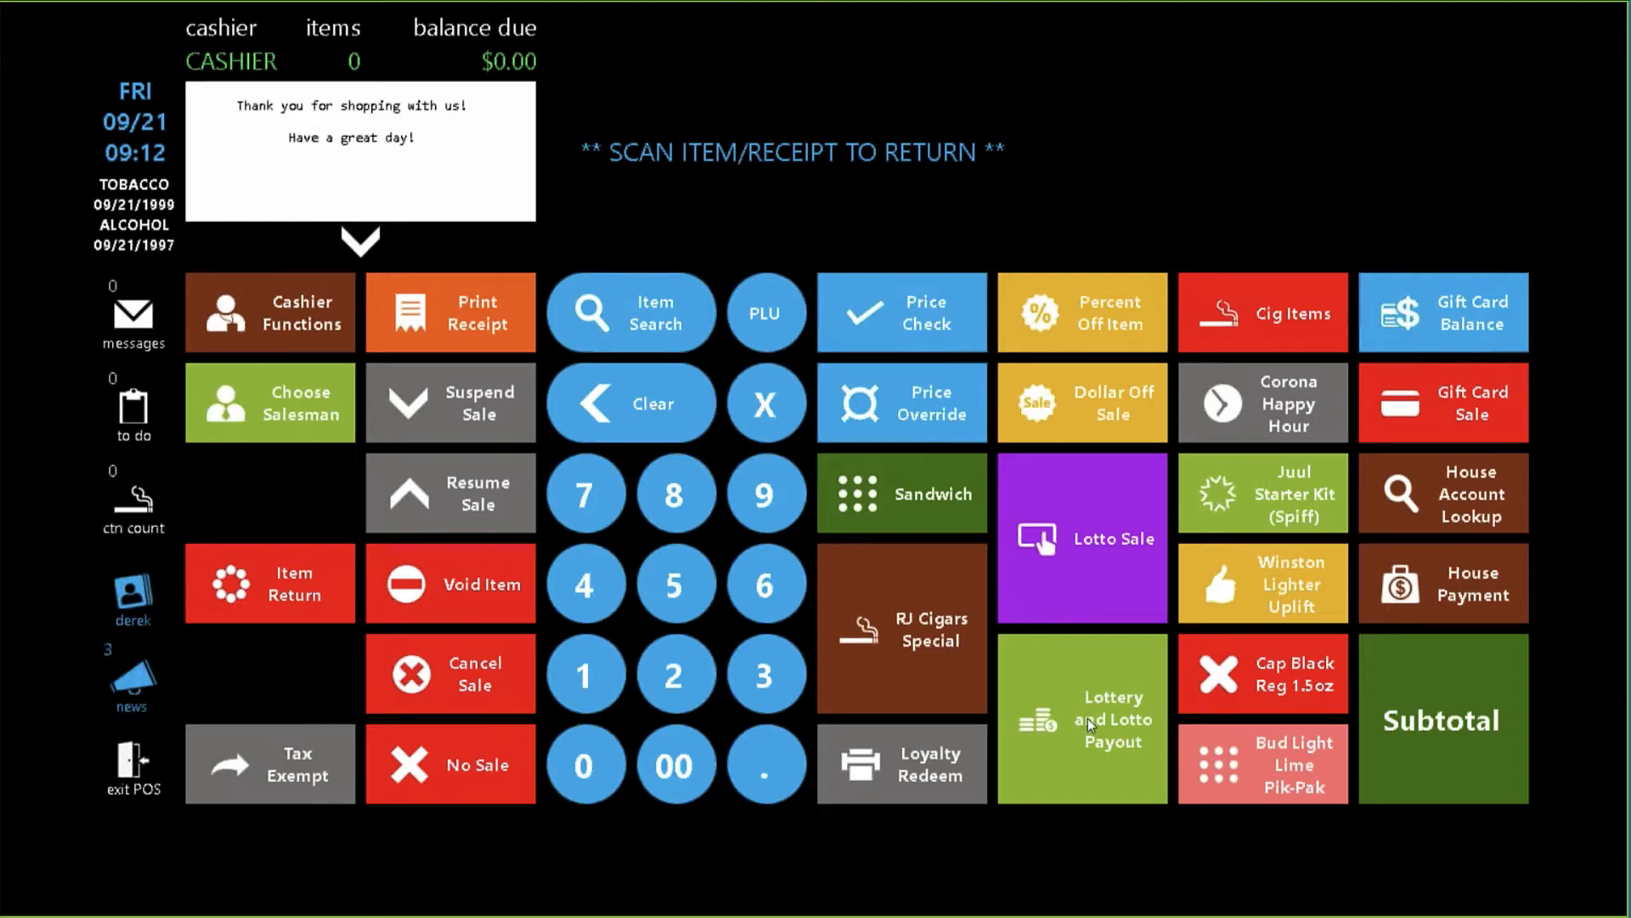
Return one $10.00 WINSTON FF KS pack with the age visually verified, and refund the full amount in cash.
left_click(1278, 584)
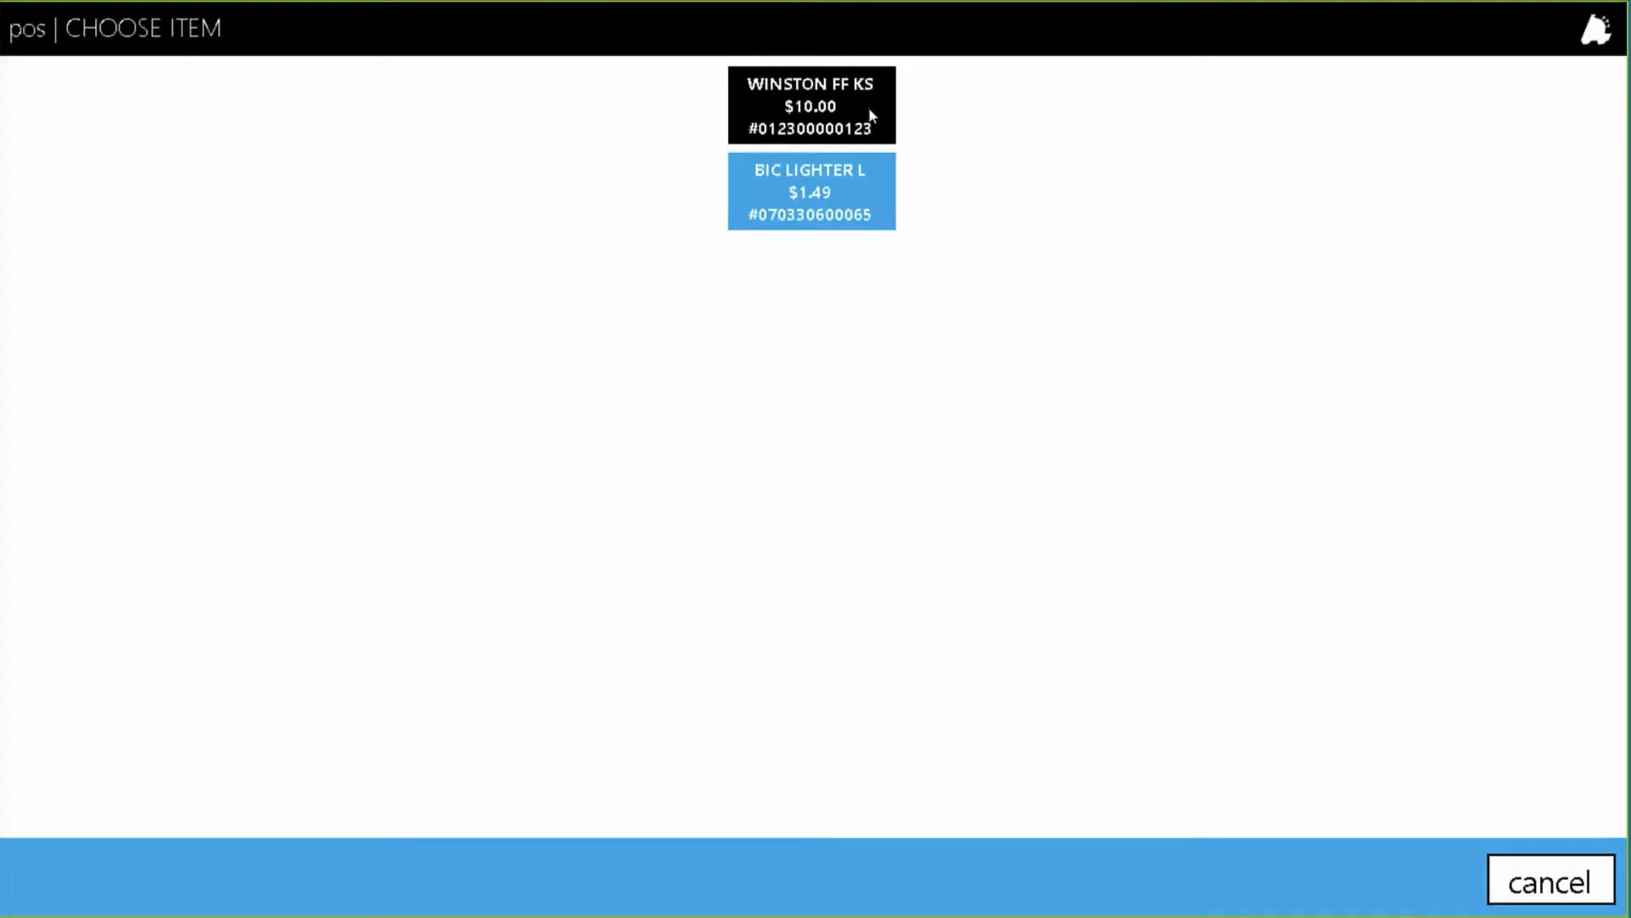
left_click(874, 116)
left_click(1194, 722)
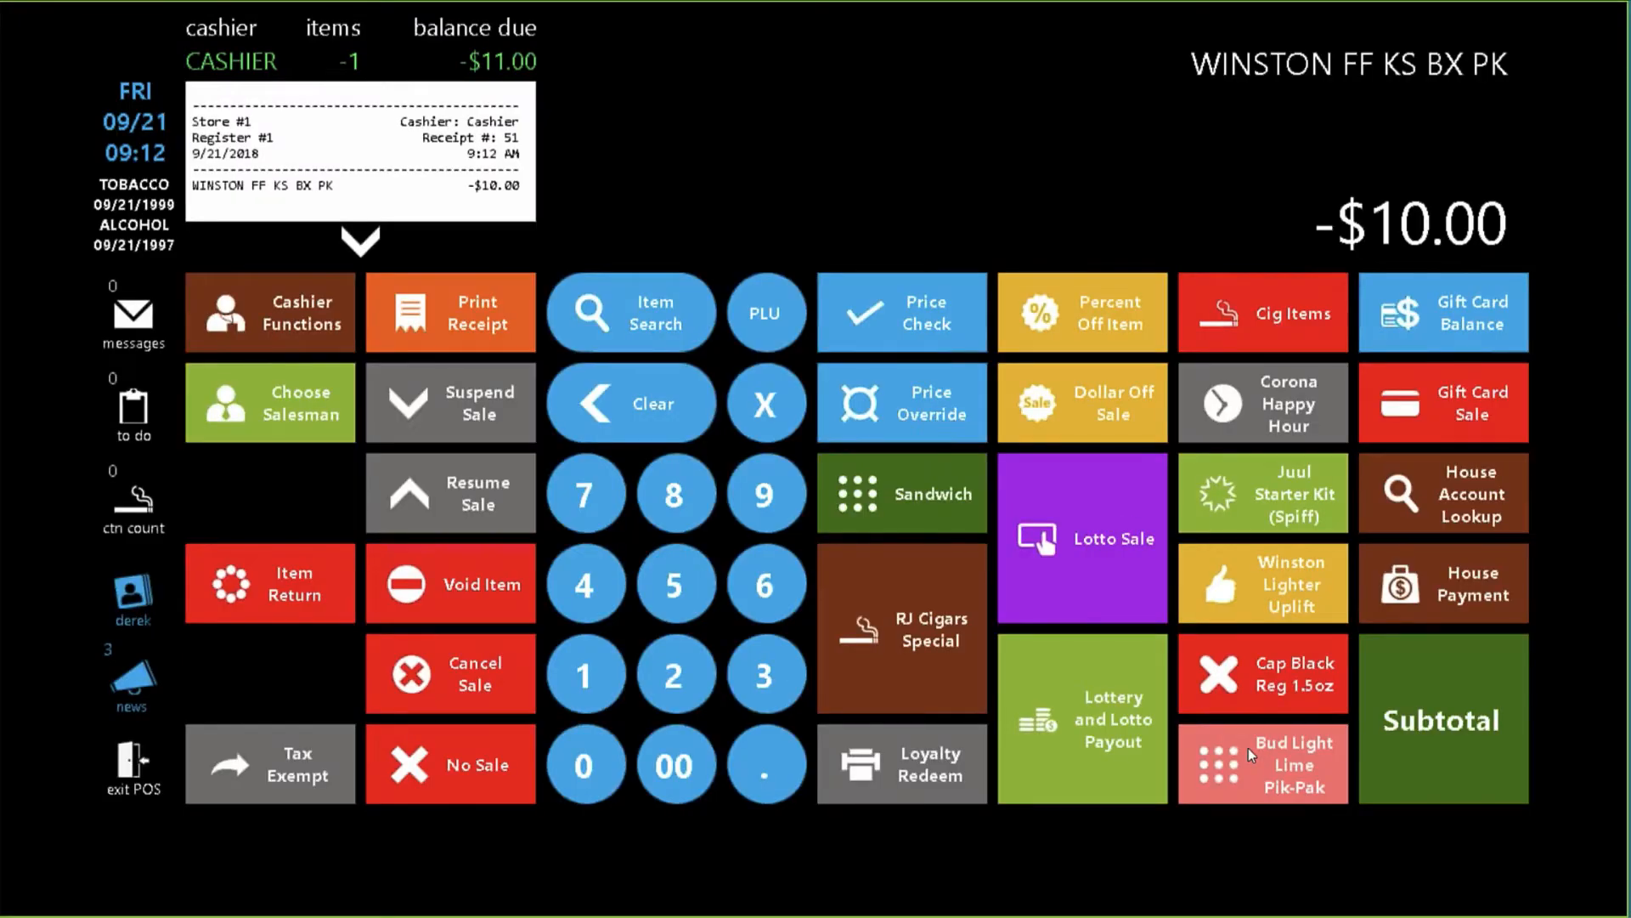
left_click(1436, 724)
left_click(911, 430)
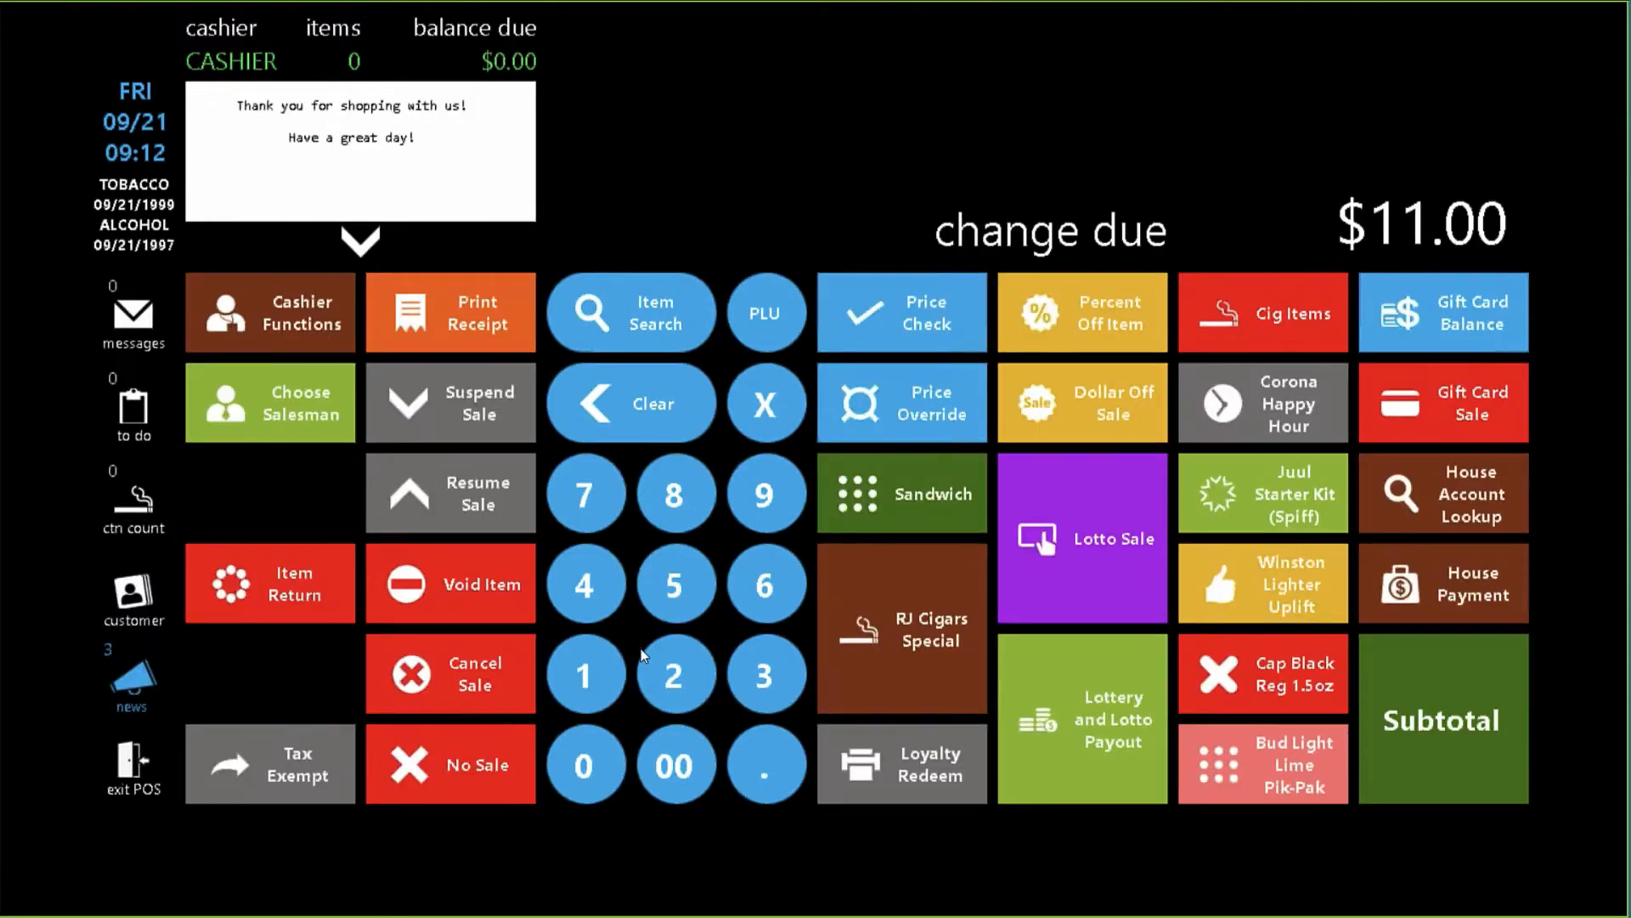
Assign the third customer from the account list again and check the customer's loyalty balances after the return.
left_click(136, 594)
left_click(1568, 110)
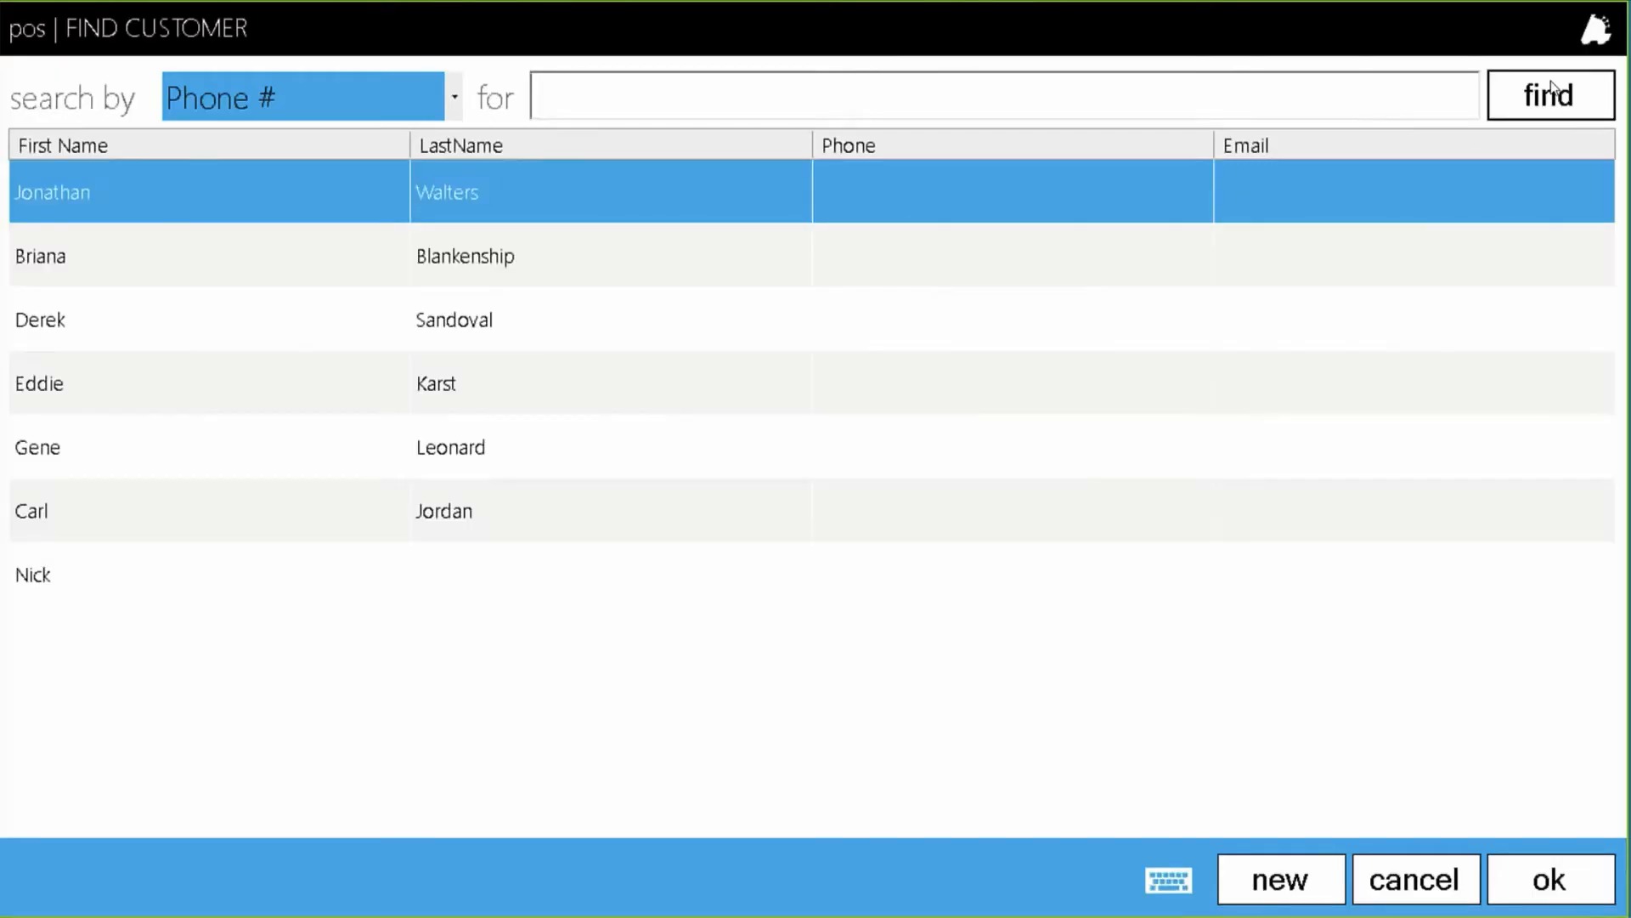
double_click(700, 220)
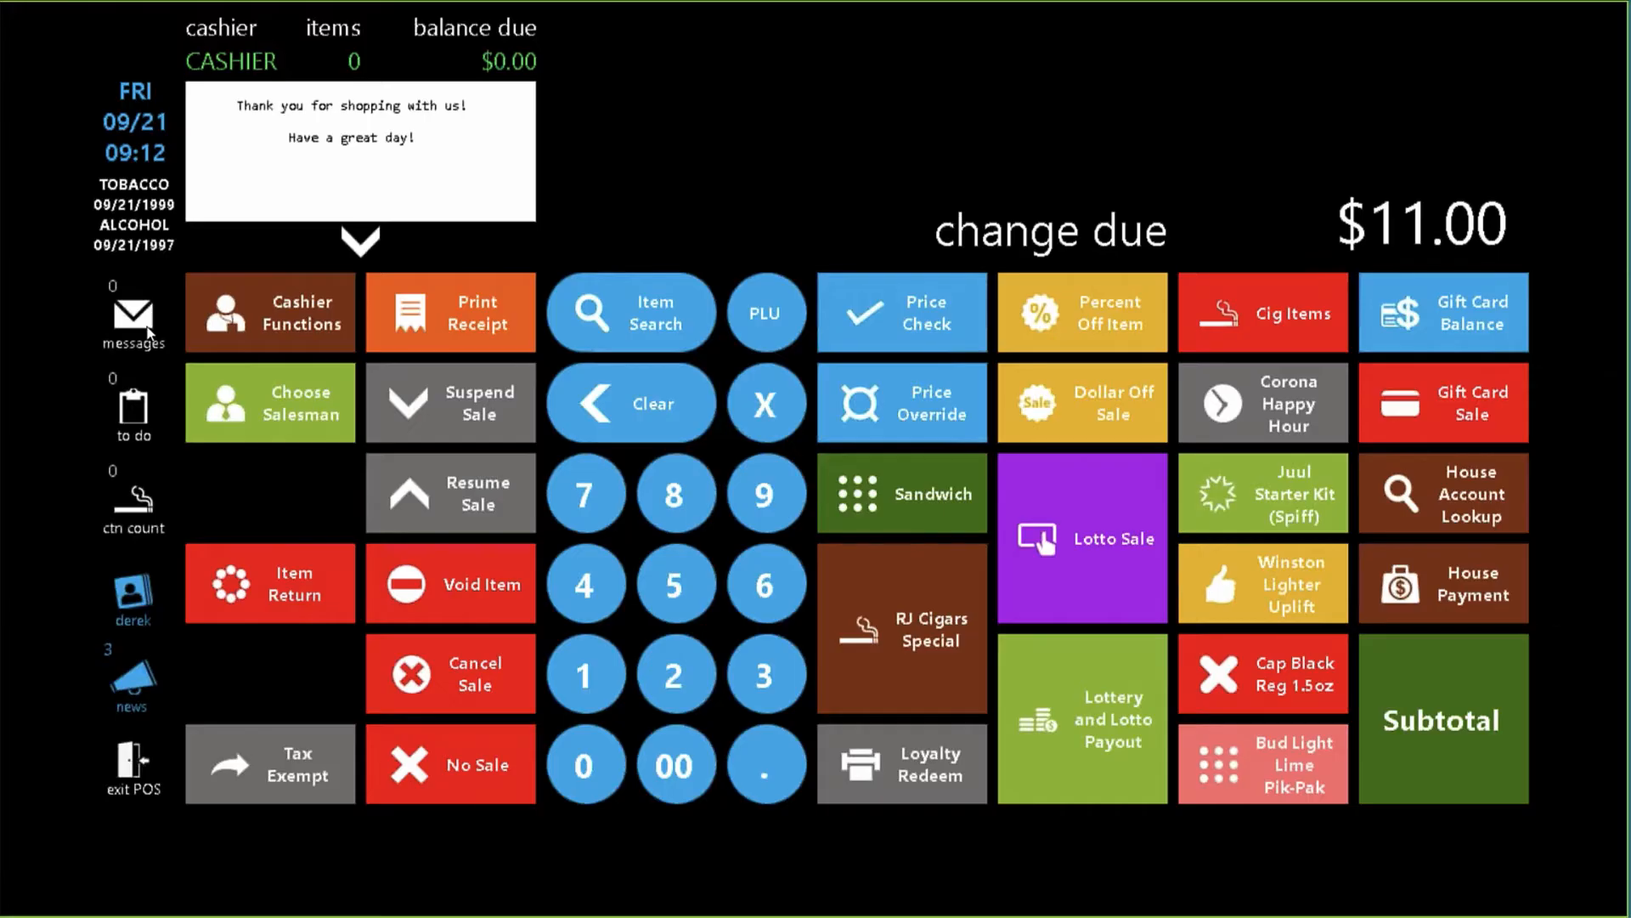
left_click(136, 595)
left_click(821, 376)
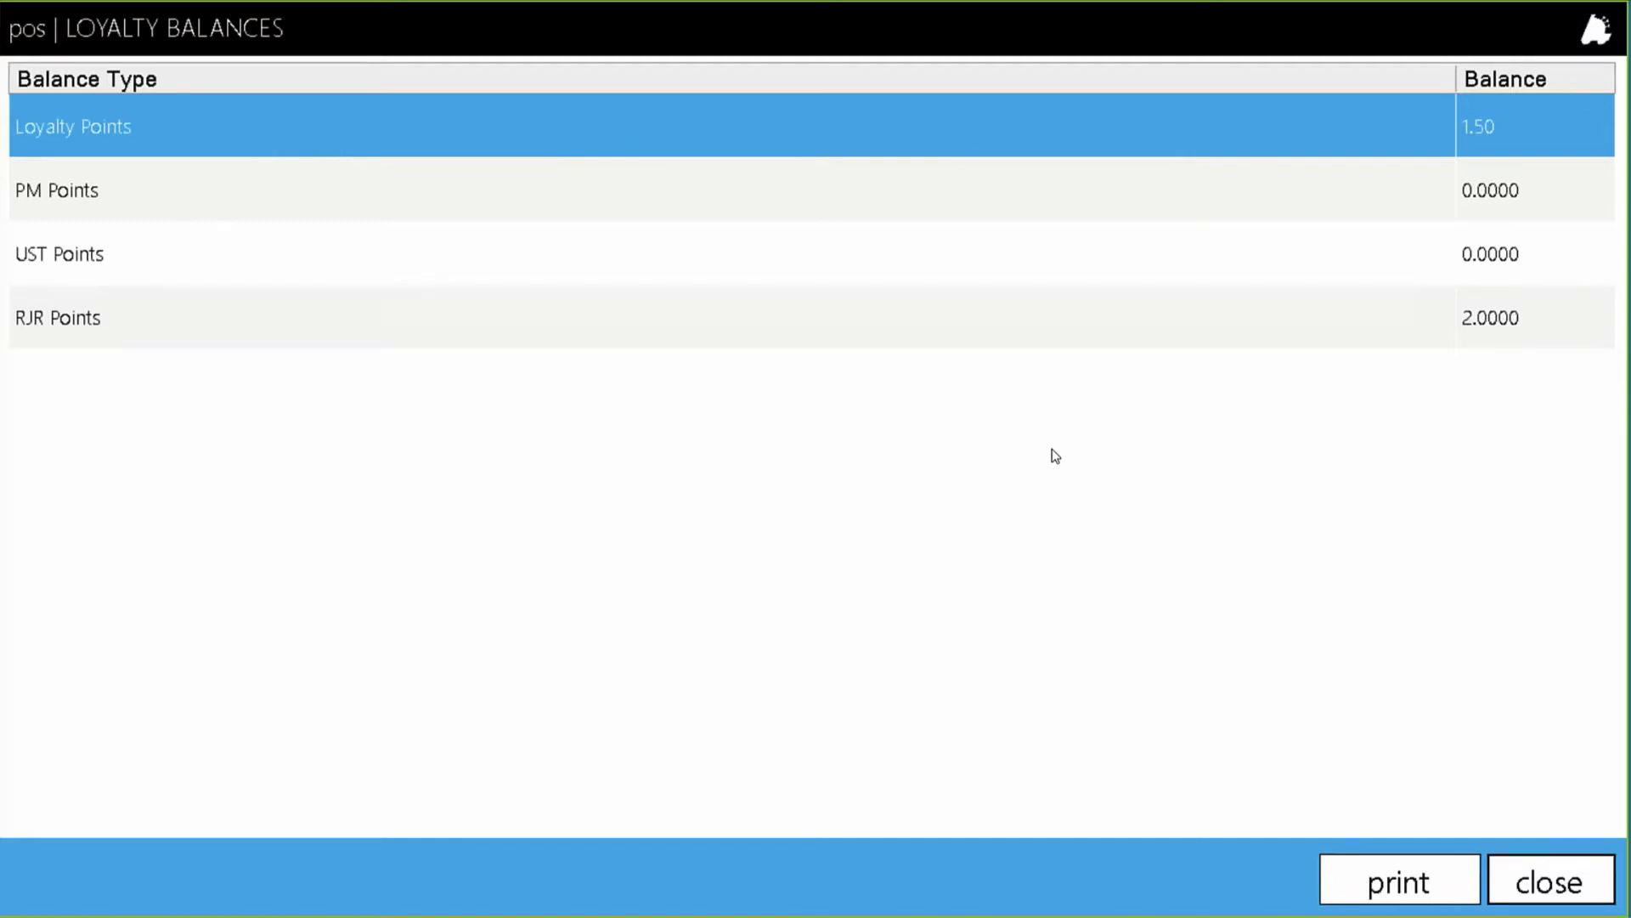
left_click(1545, 884)
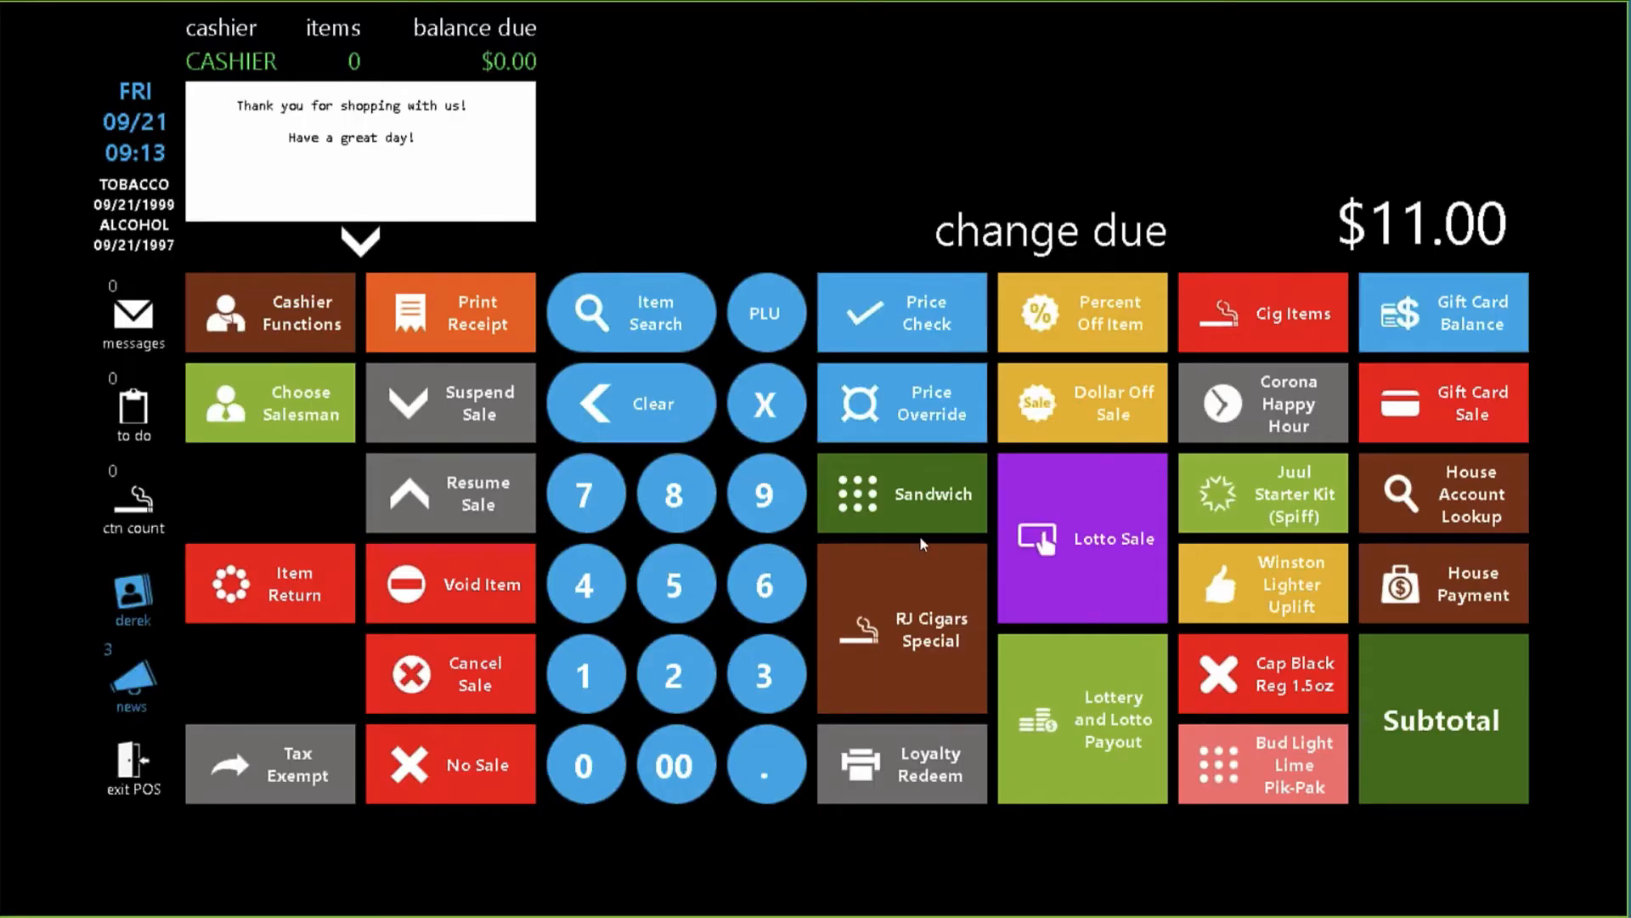
Start a second manual item return for the same return customer, again with the note "Damaged product".
left_click(284, 598)
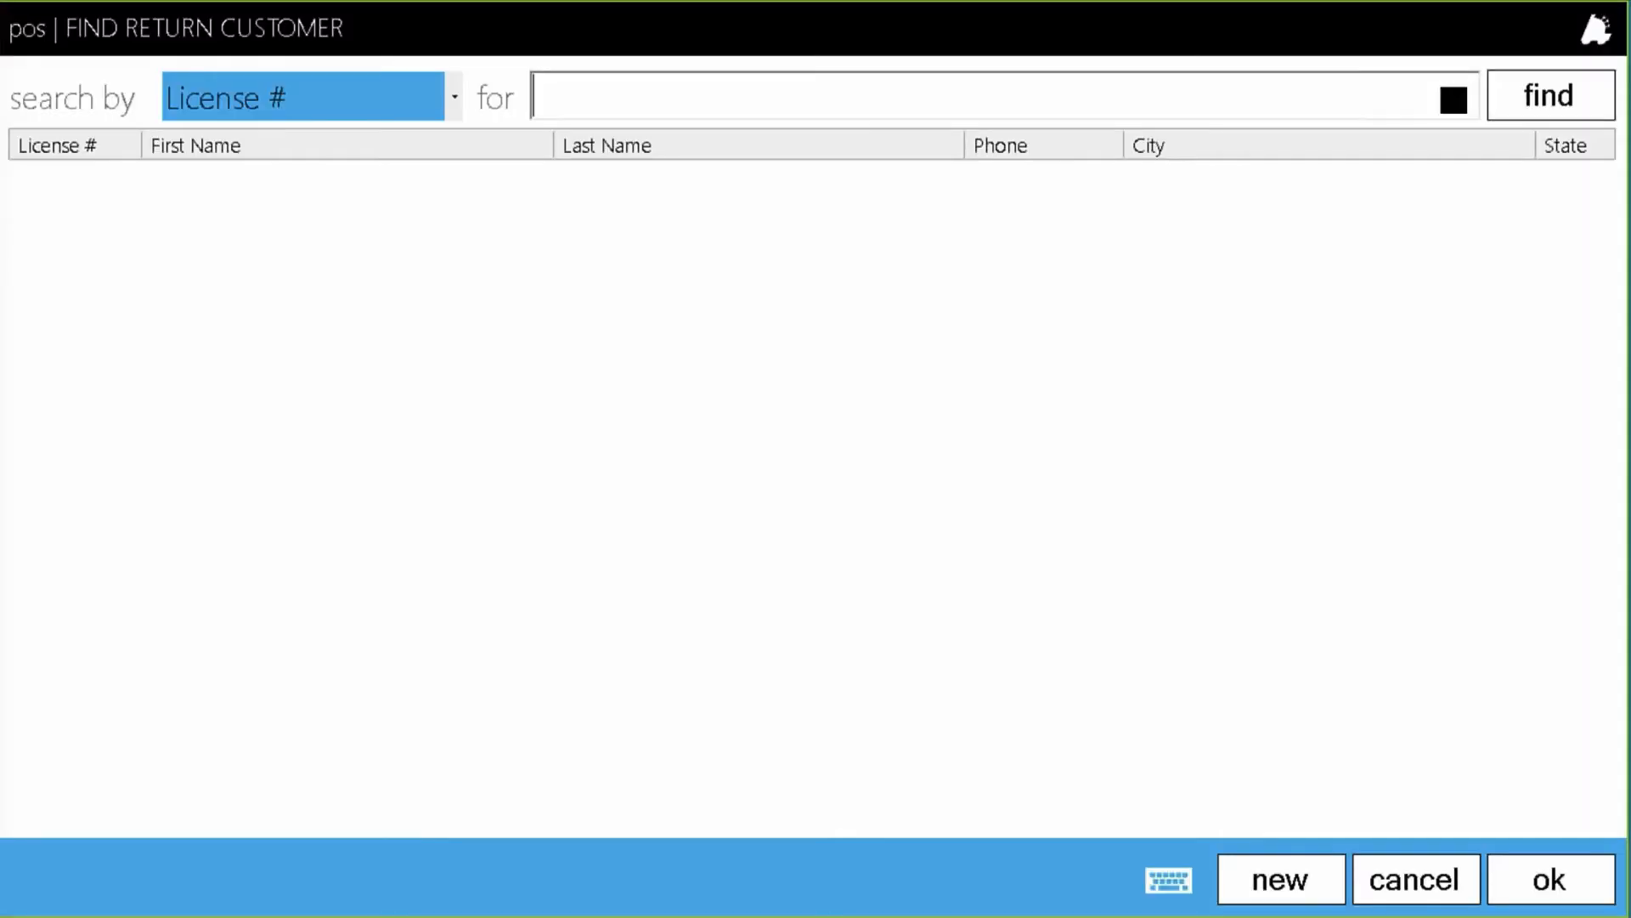
left_click(1562, 96)
double_click(430, 192)
type("Damaged ")
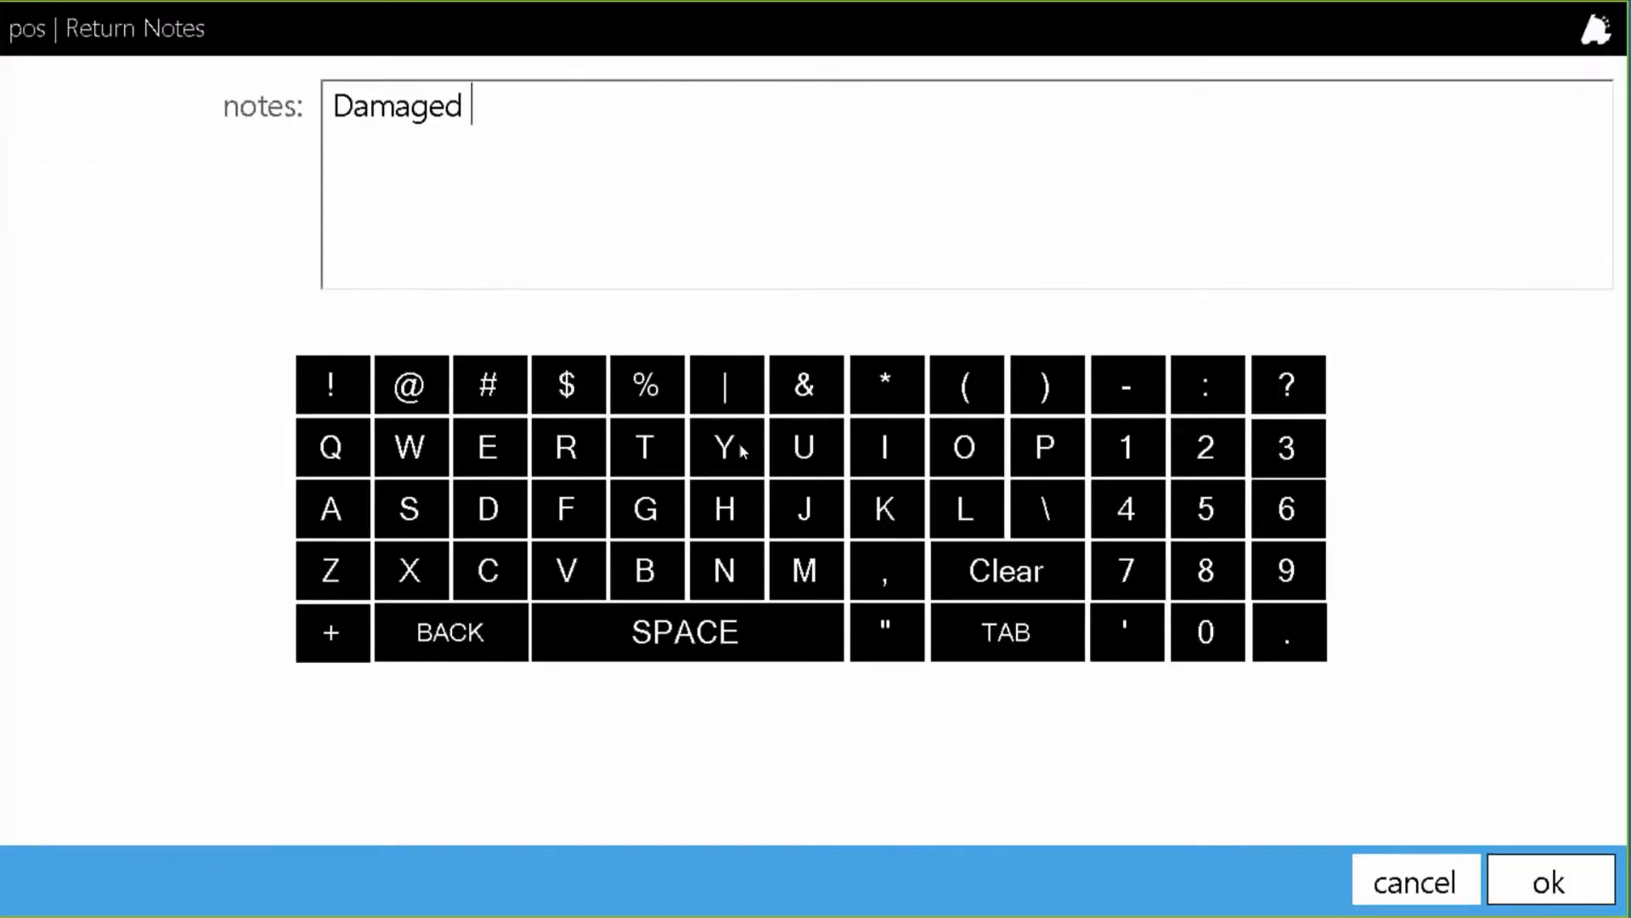
type("product")
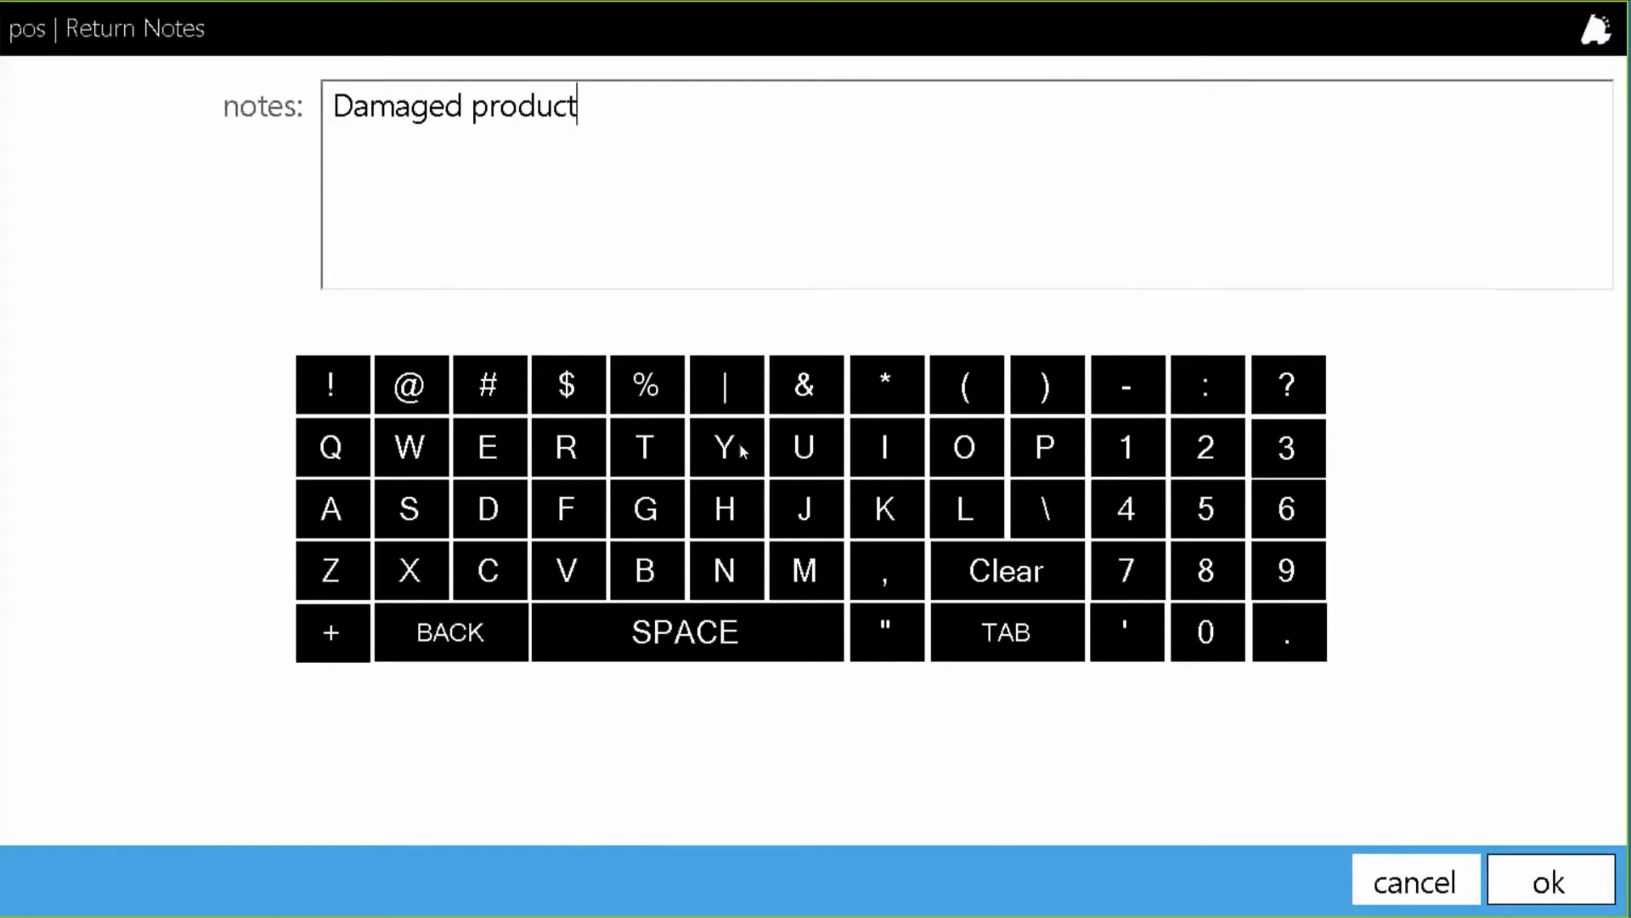
key("Return")
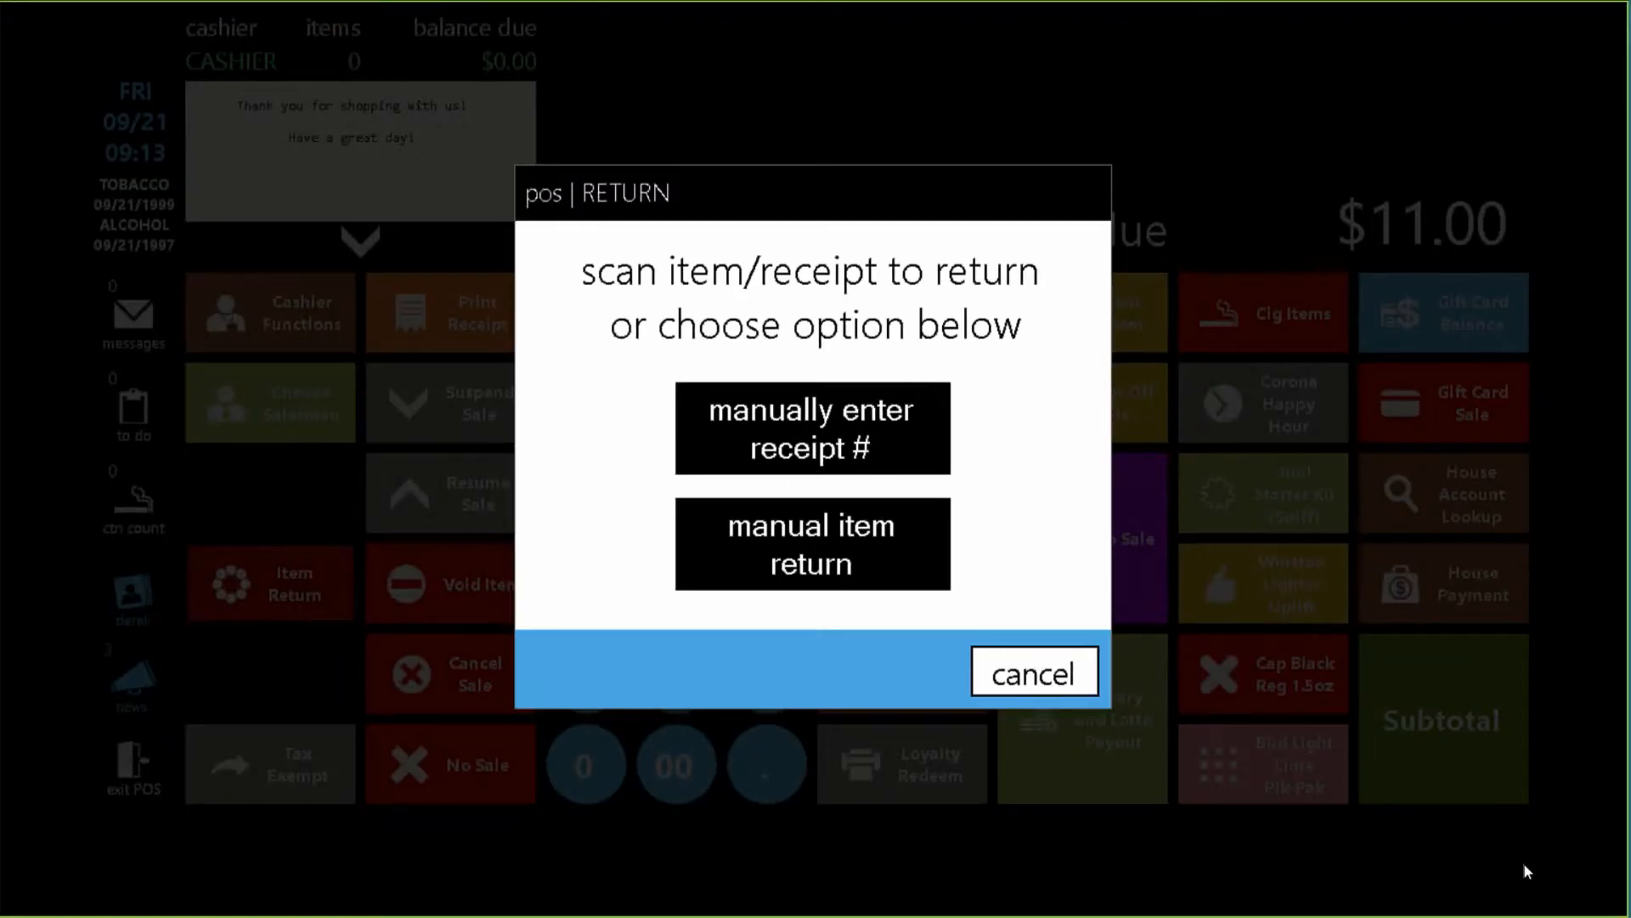
left_click(828, 529)
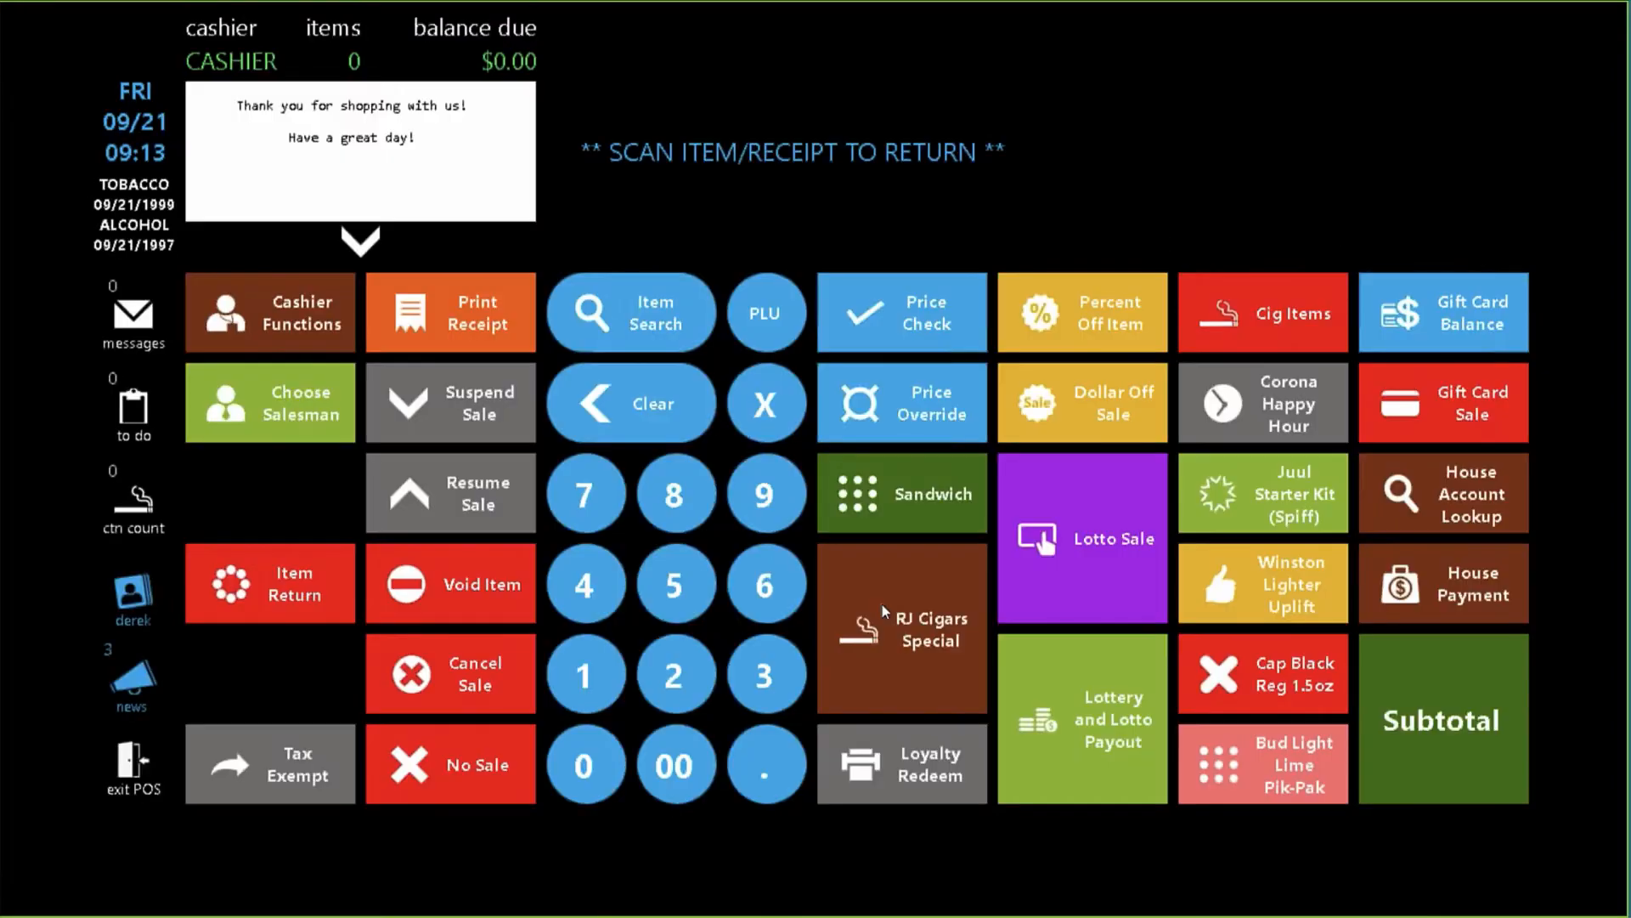
Return another $10.00 WINSTON FF KS pack with the age visually verified, and refund the full amount in cash.
left_click(1271, 583)
left_click(816, 99)
left_click(1171, 722)
left_click(1442, 721)
left_click(920, 410)
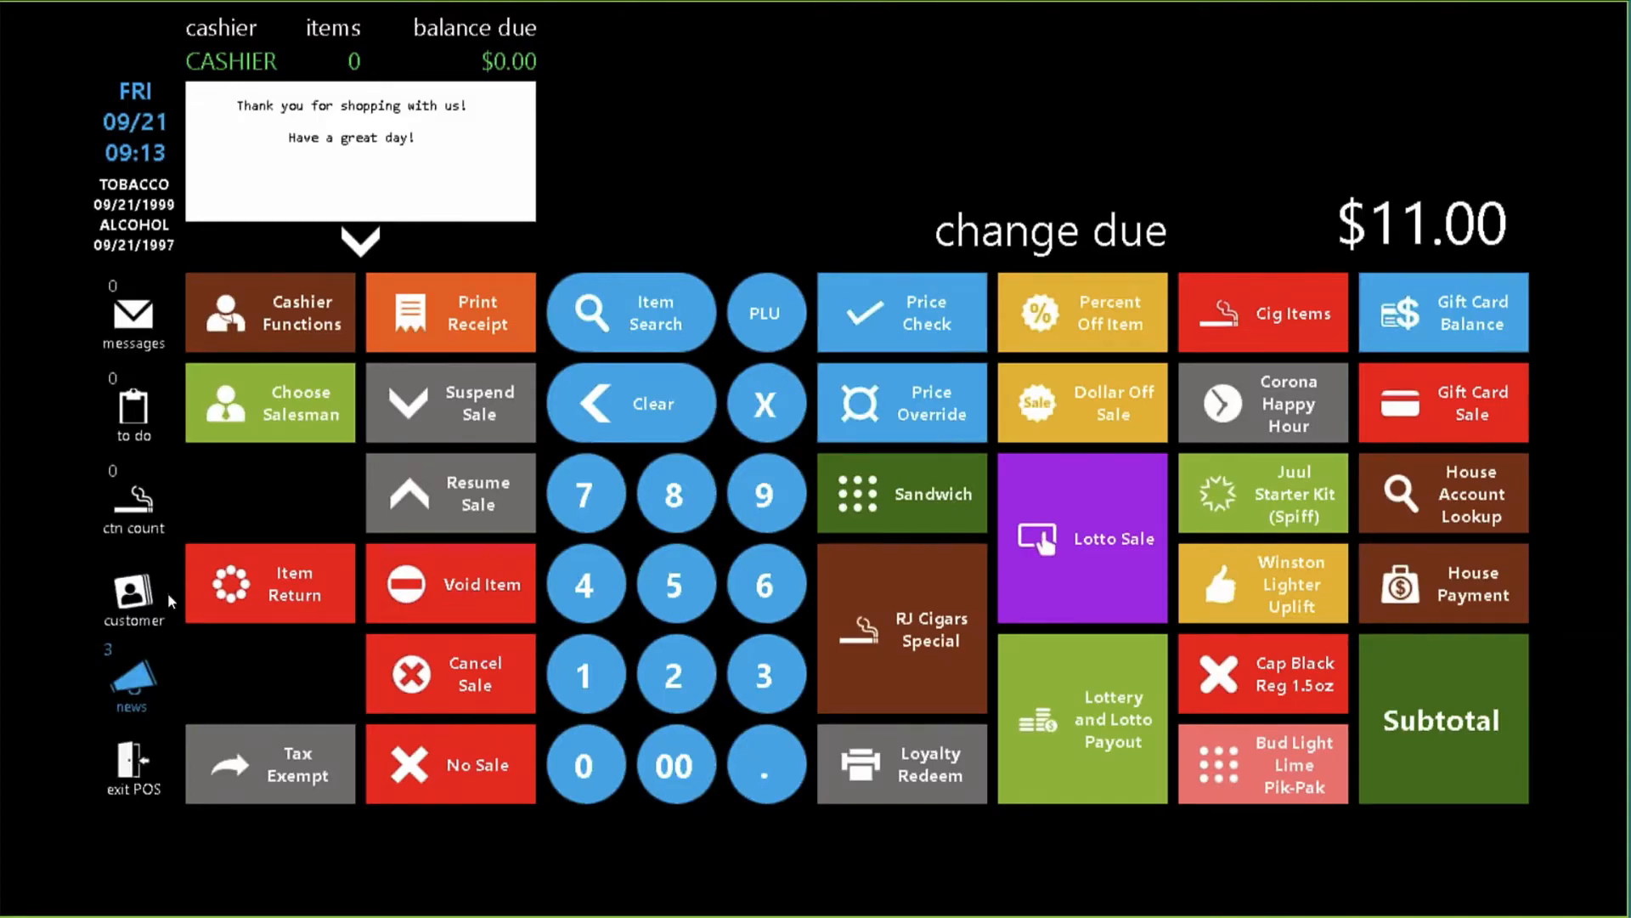
Assign the third customer from the account list once more and check the loyalty balances after the second return.
left_click(169, 599)
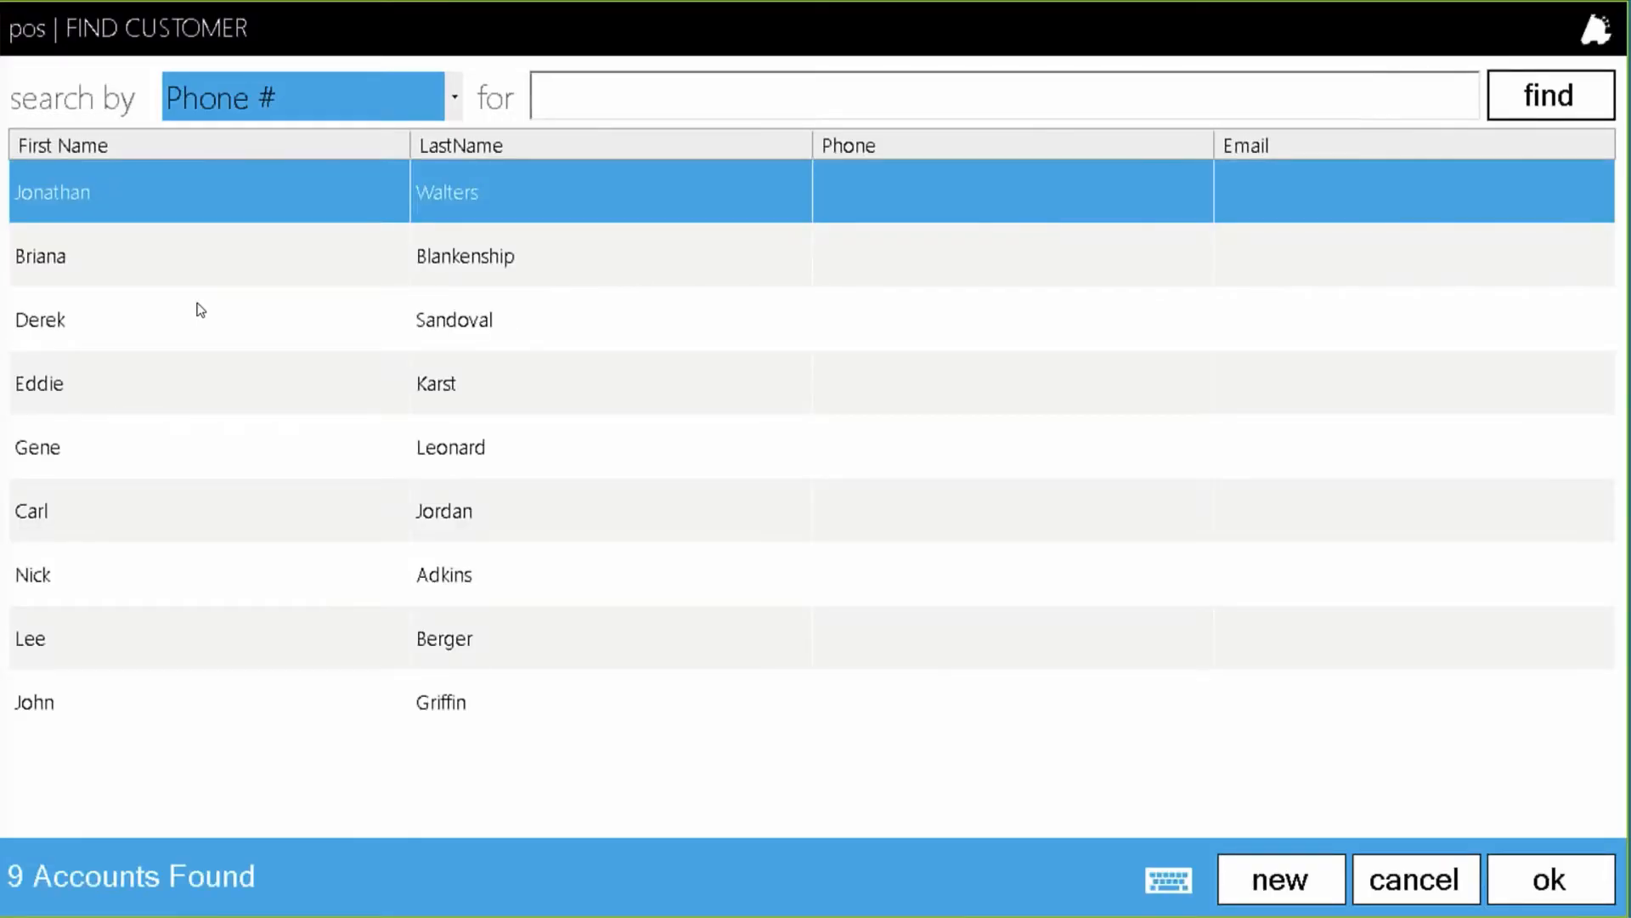
double_click(201, 309)
left_click(146, 578)
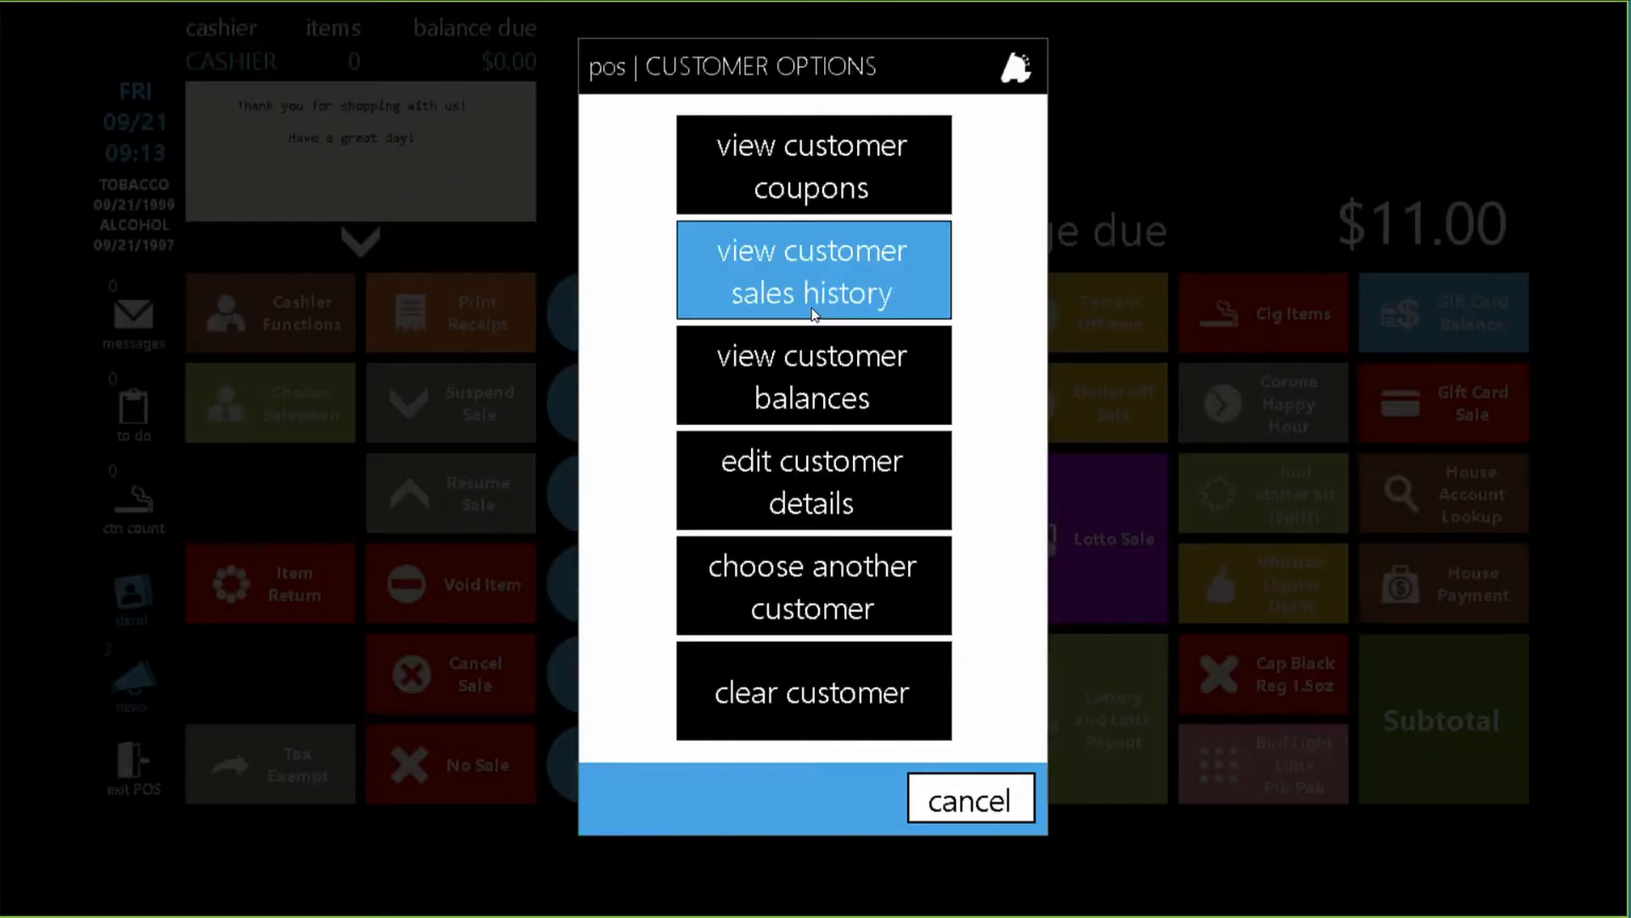
left_click(887, 379)
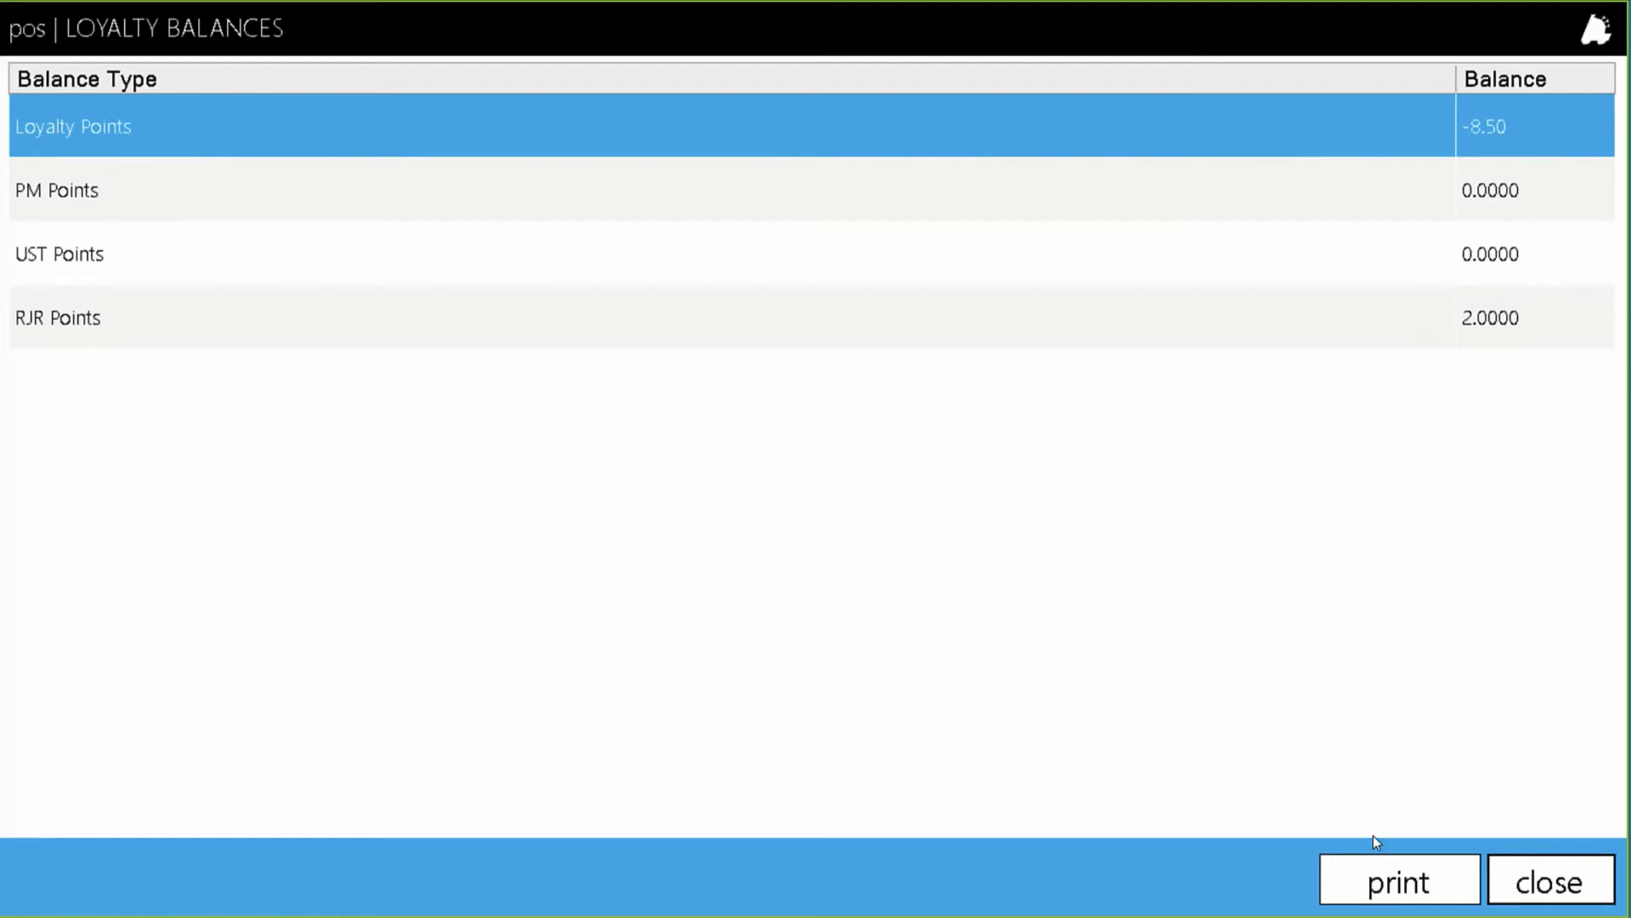
left_click(1548, 884)
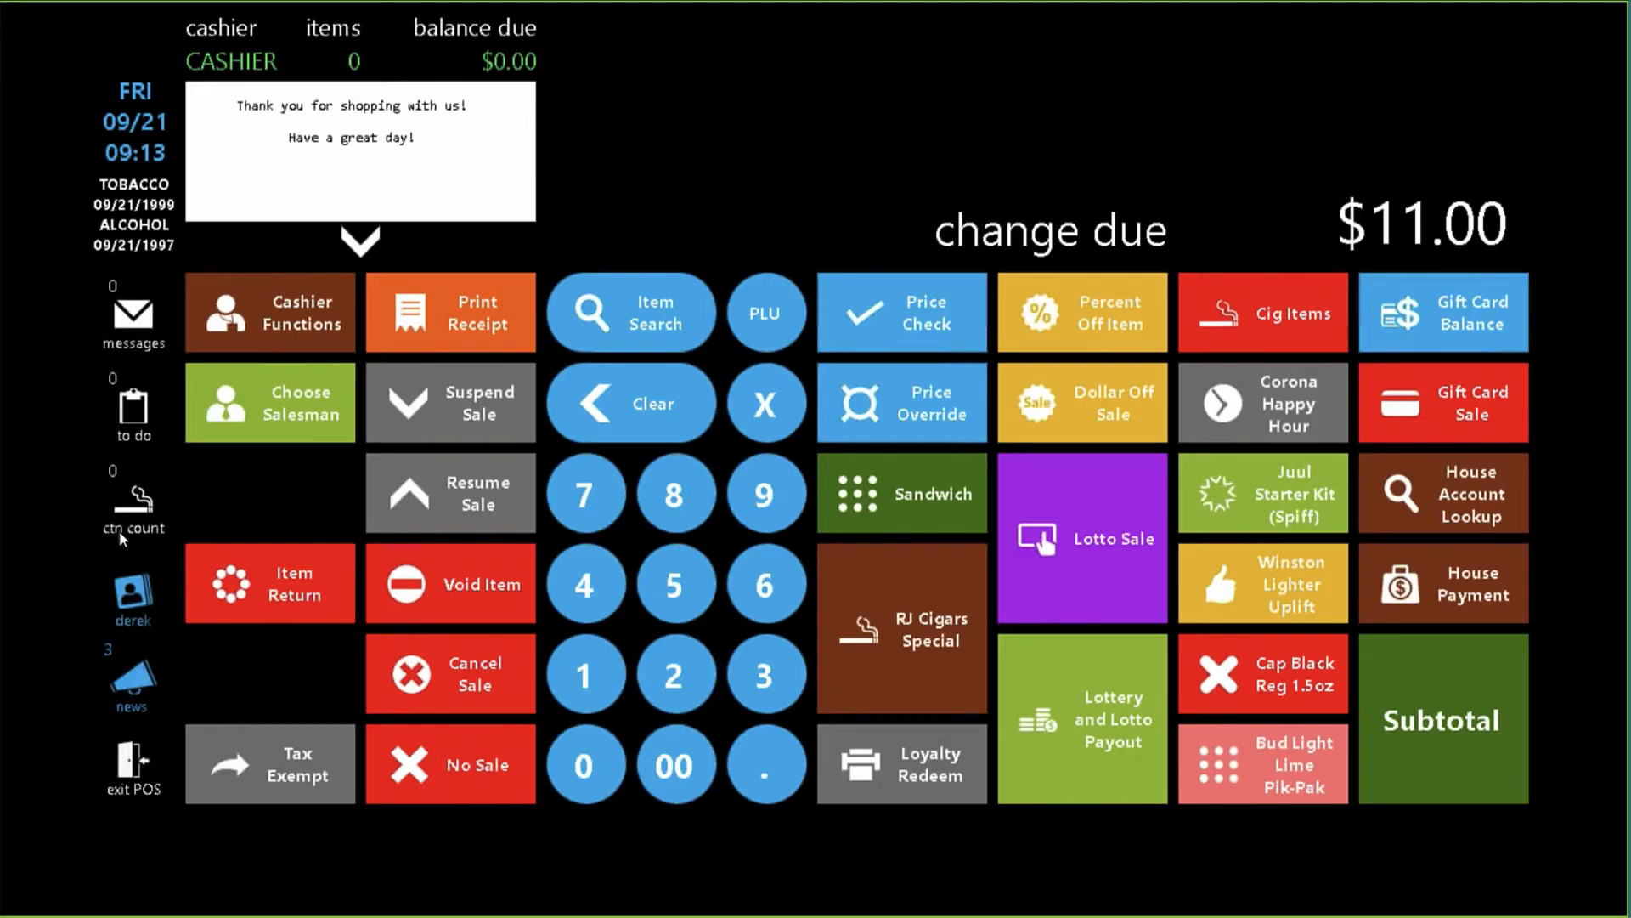
Switch to FasTrax Director and review the details of the Points Per Dollar loyalty campaign without changing it.
key("alt+Tab")
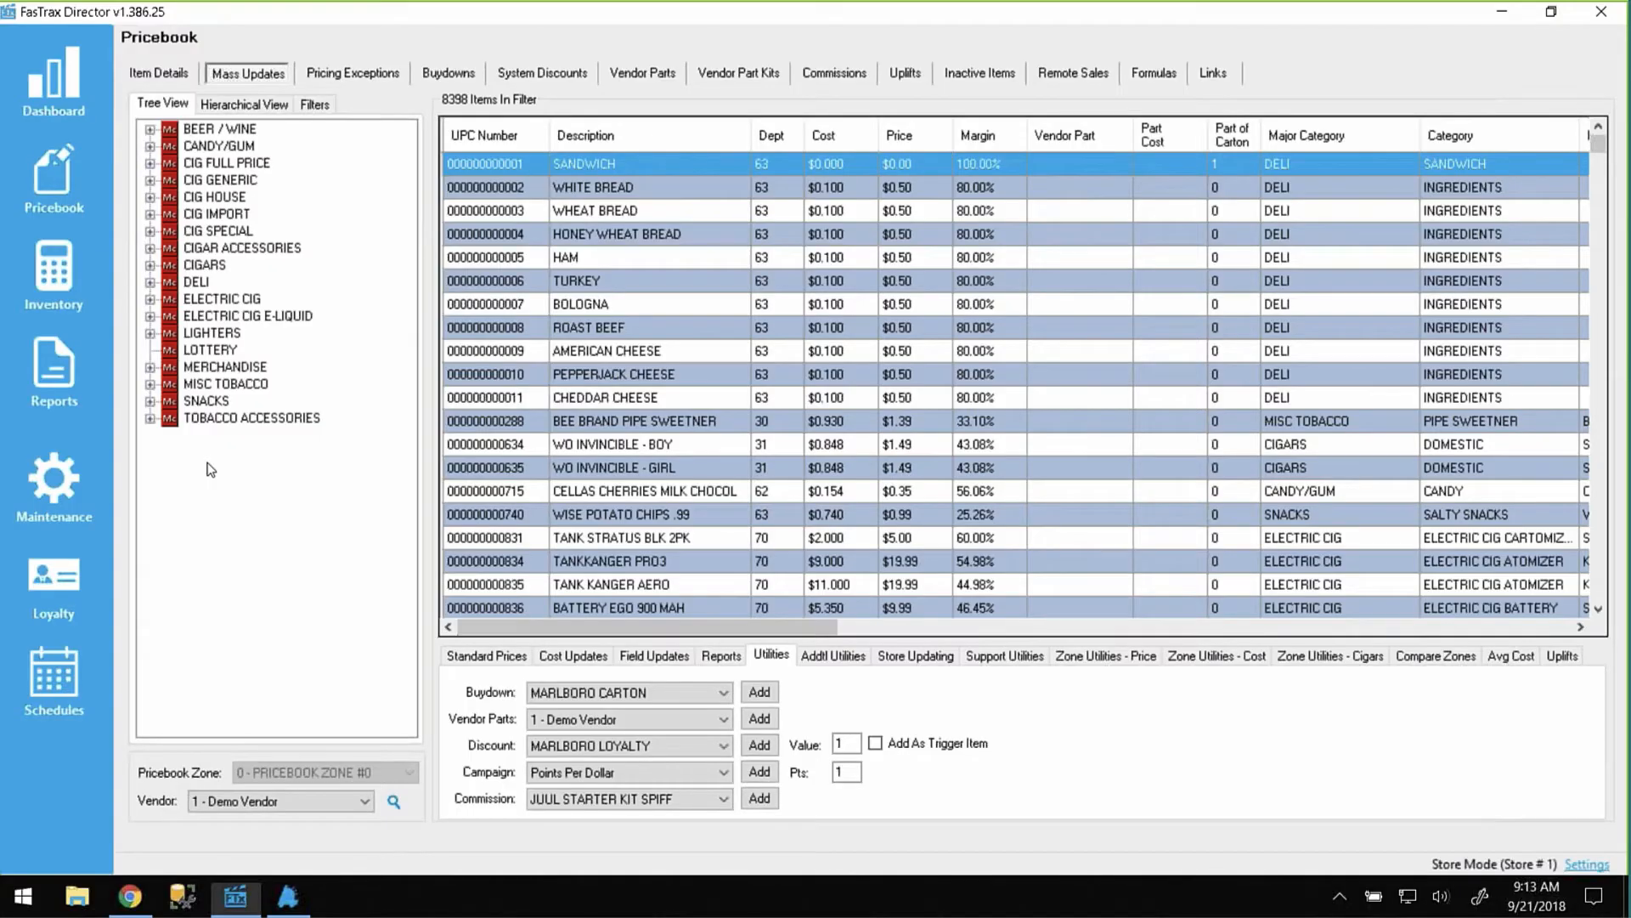
left_click(108, 597)
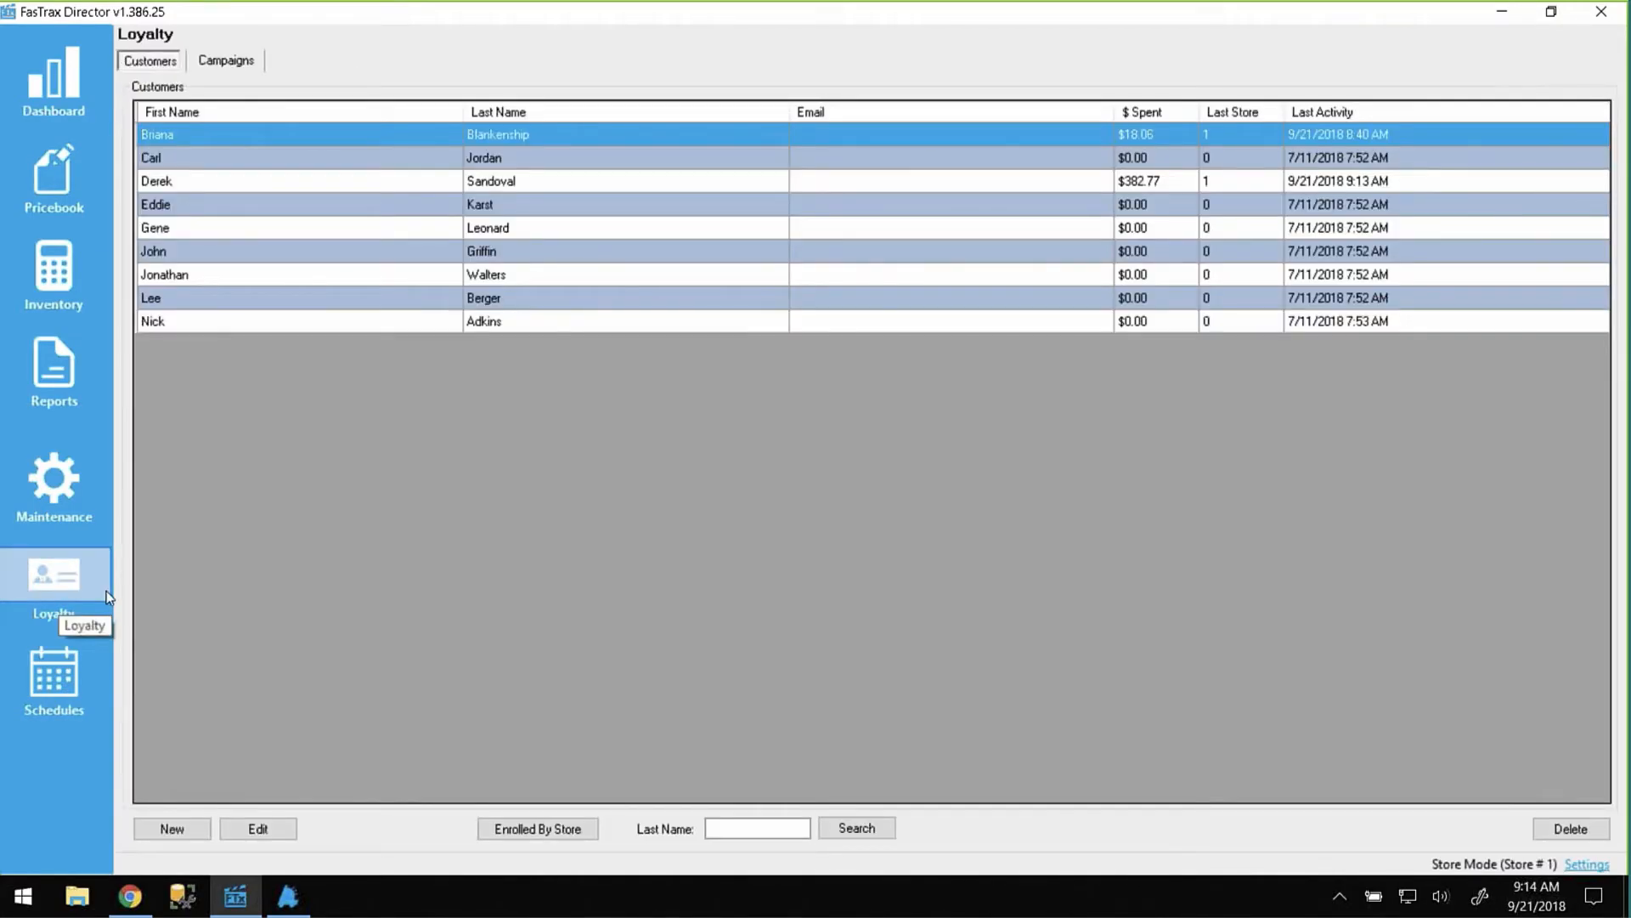
left_click(228, 61)
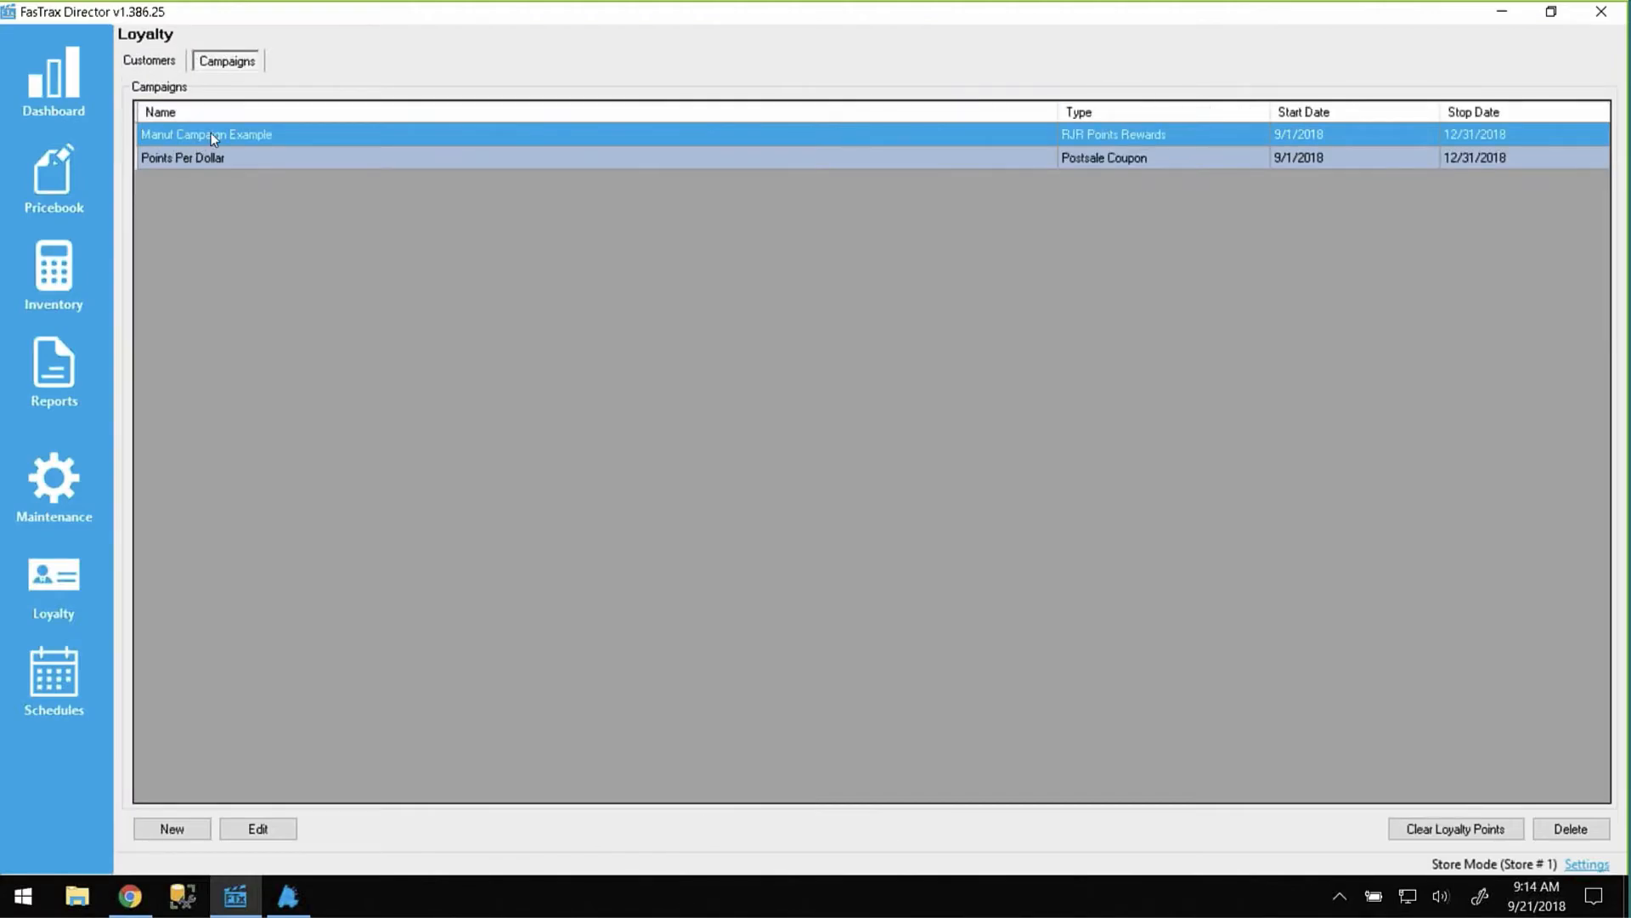
double_click(206, 159)
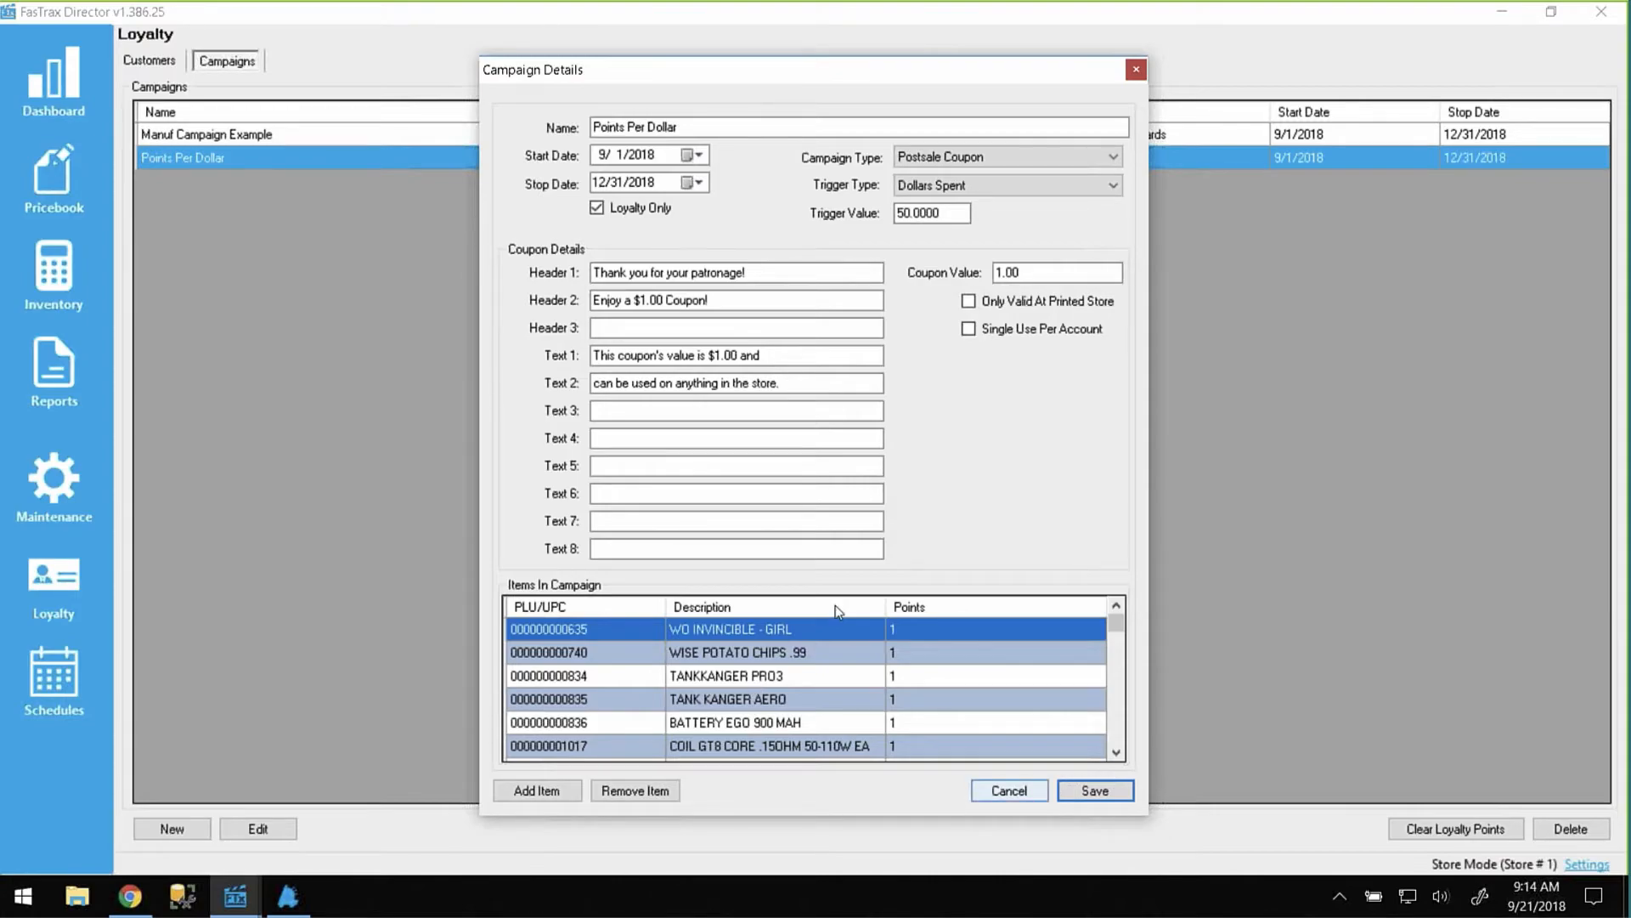
left_click(1009, 791)
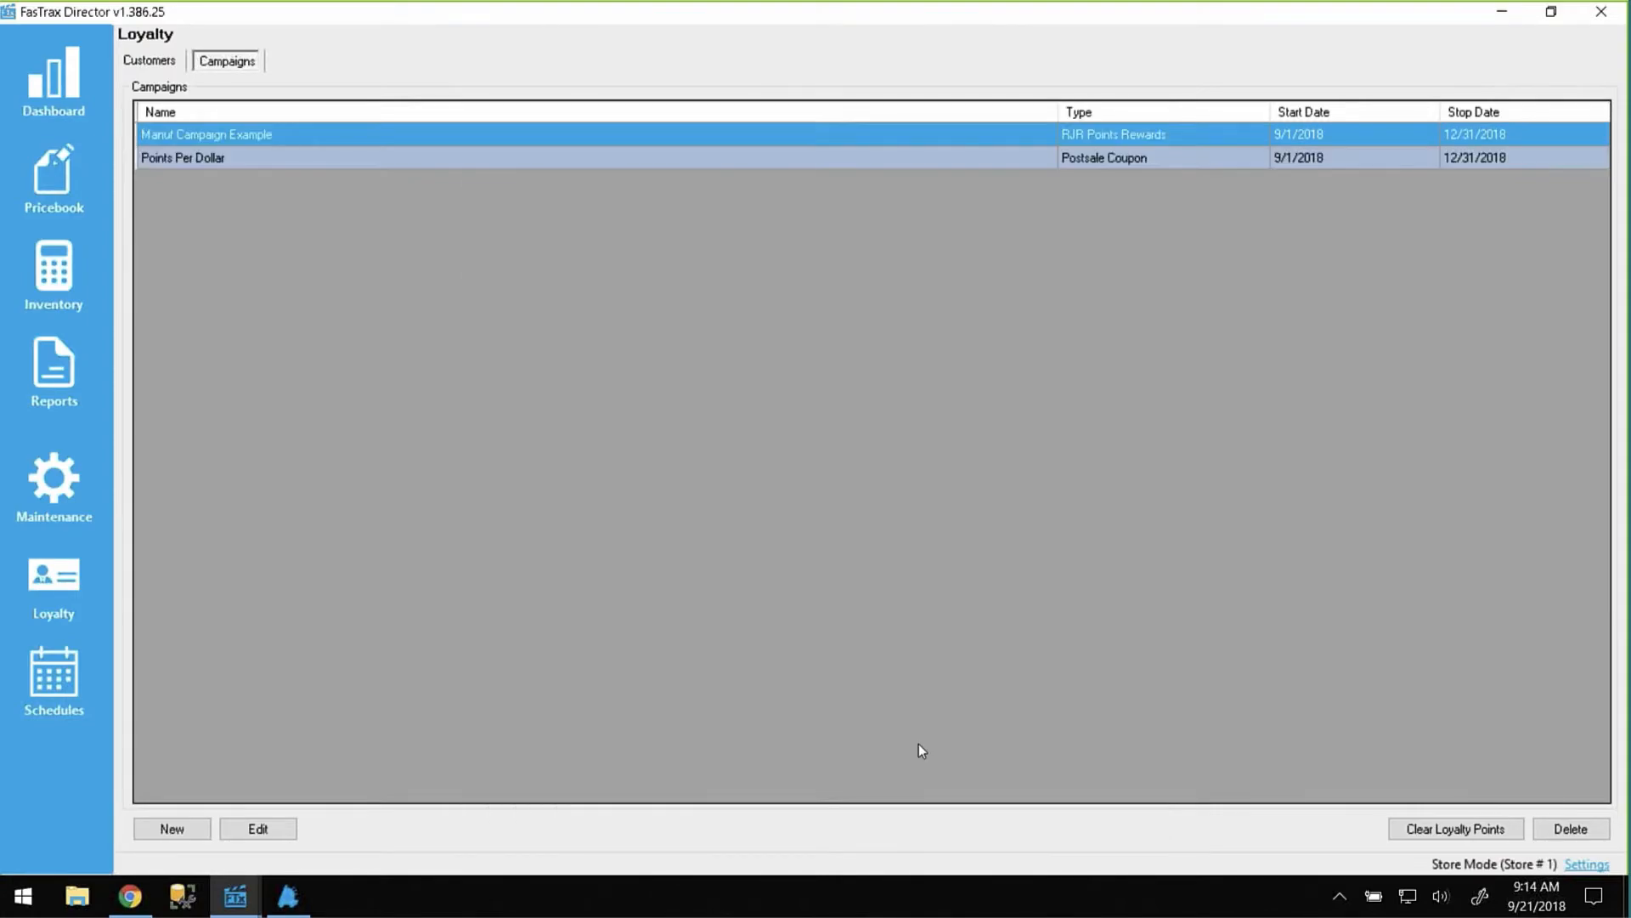
Create a loyalty campaign named "Example" with campaign type Postsale Coupon and trigger type Dollars Spent.
left_click(172, 829)
left_click(939, 158)
left_click(940, 168)
left_click(940, 186)
left_click(939, 211)
left_click(704, 132)
type("Example")
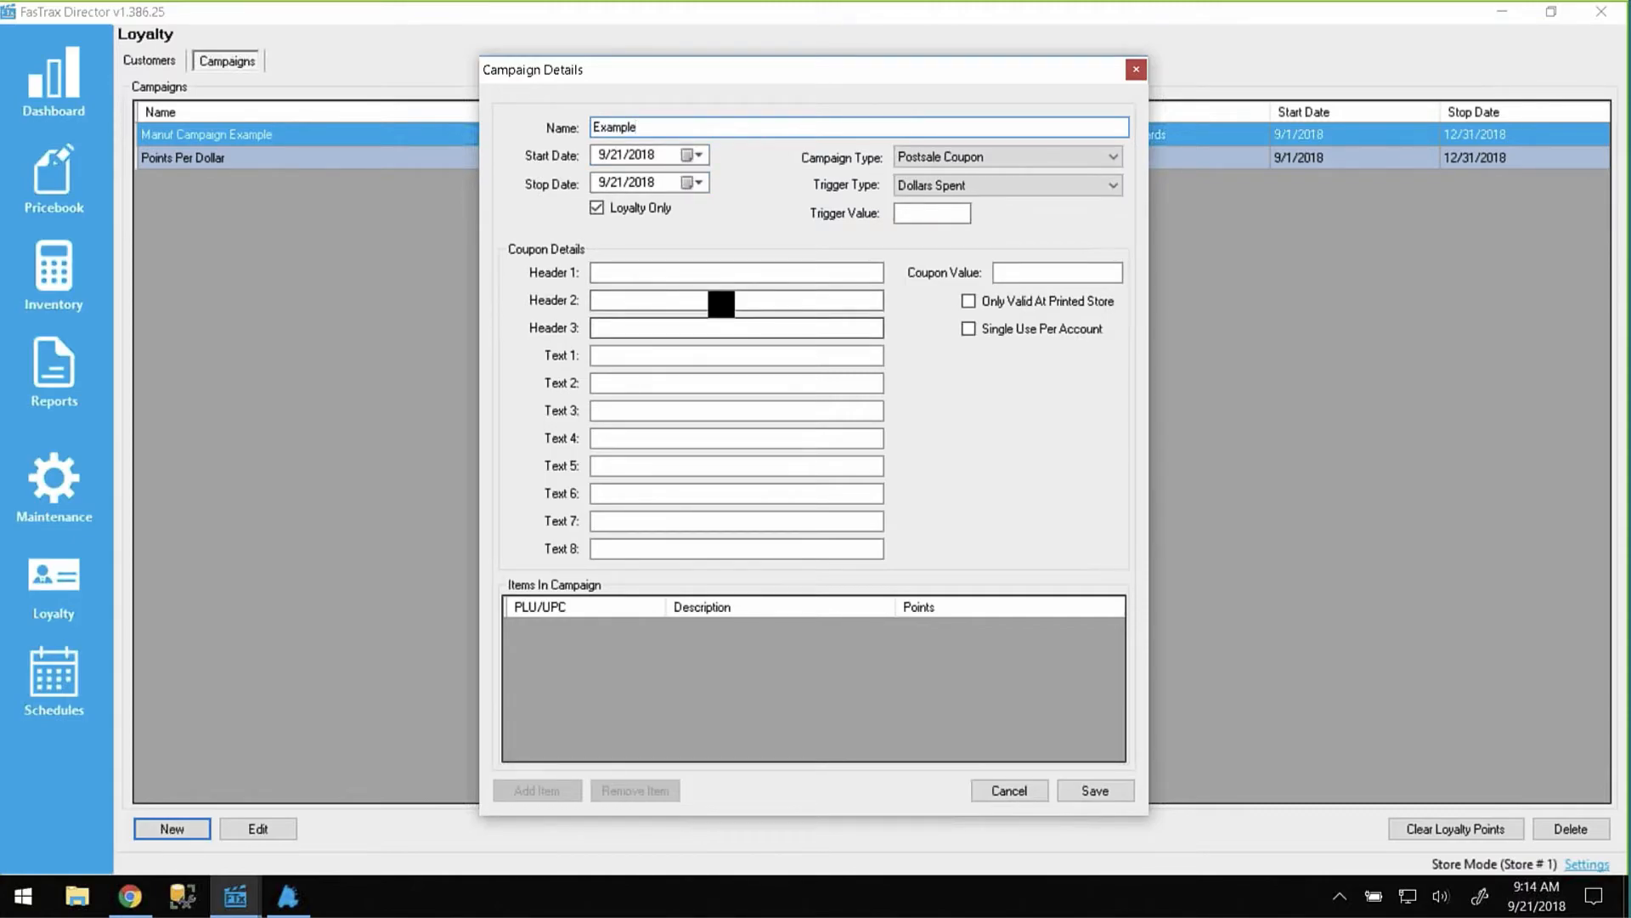
Set the Example campaign's trigger value to 10 and coupon value to .50, and try to save it.
left_click(950, 214)
type("10")
left_click(1023, 272)
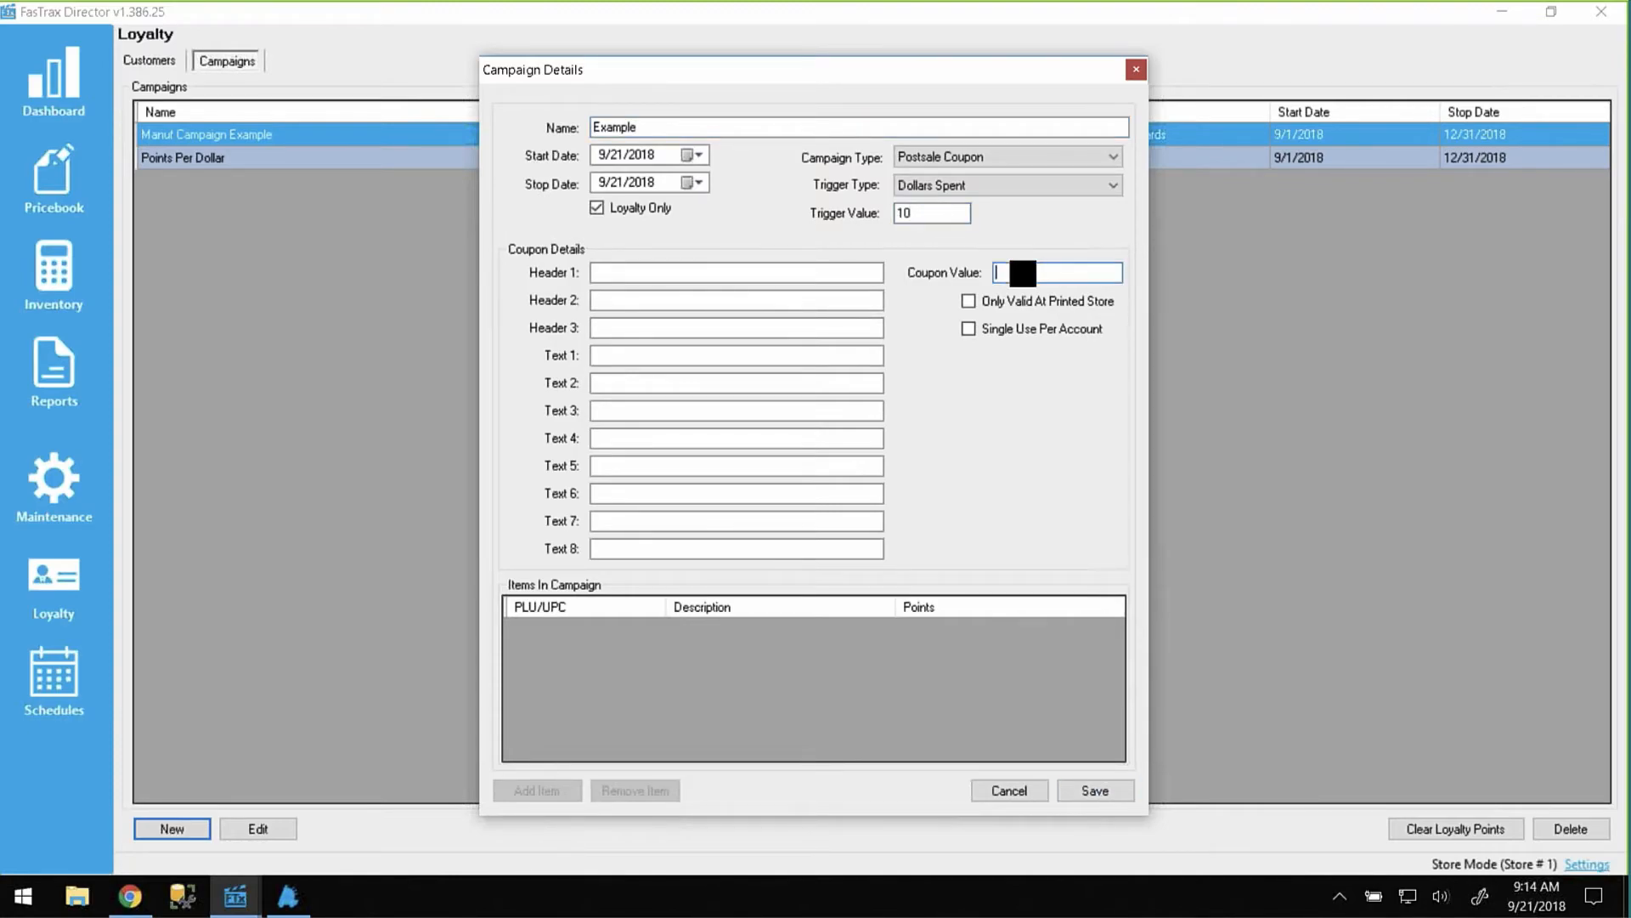
type(".50")
left_click(1083, 791)
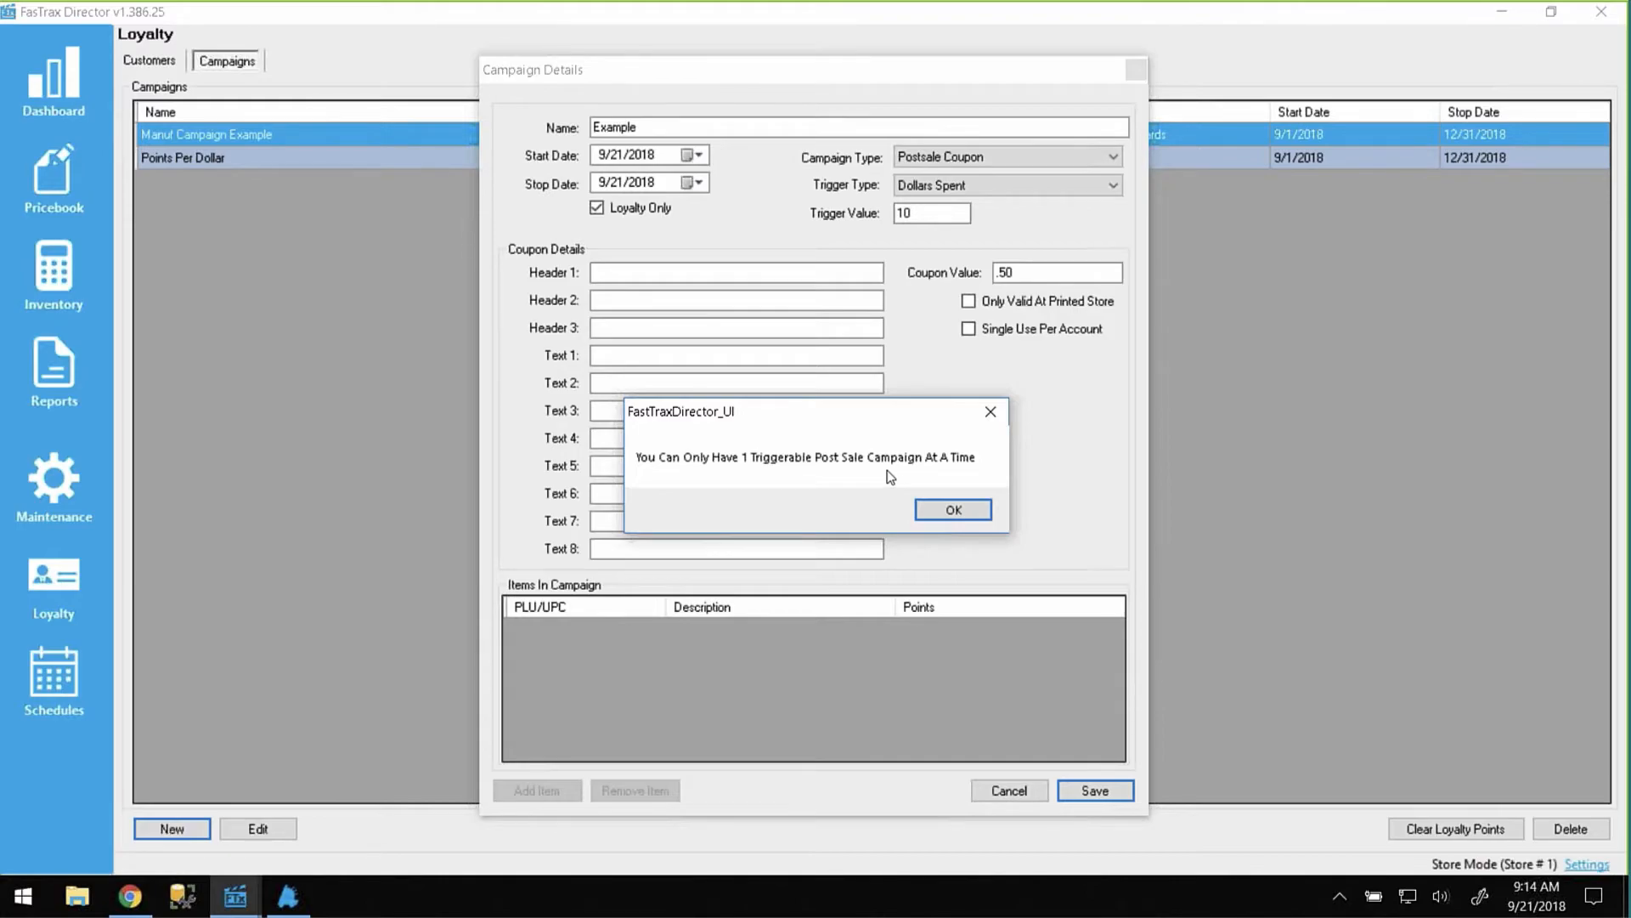
left_click(937, 514)
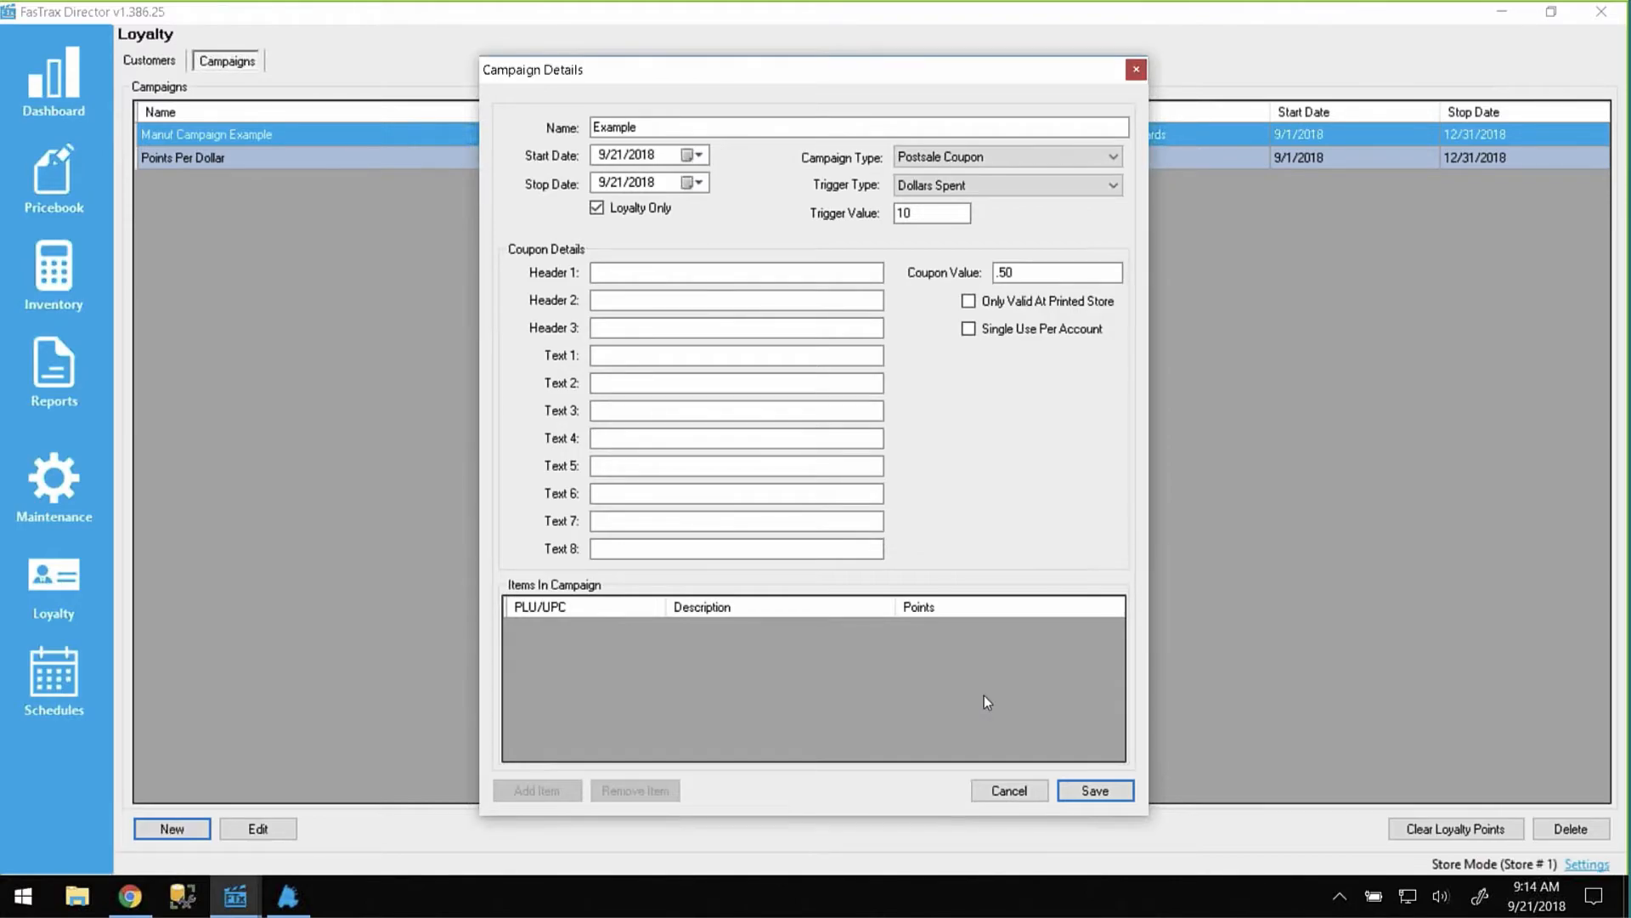
left_click(207, 157)
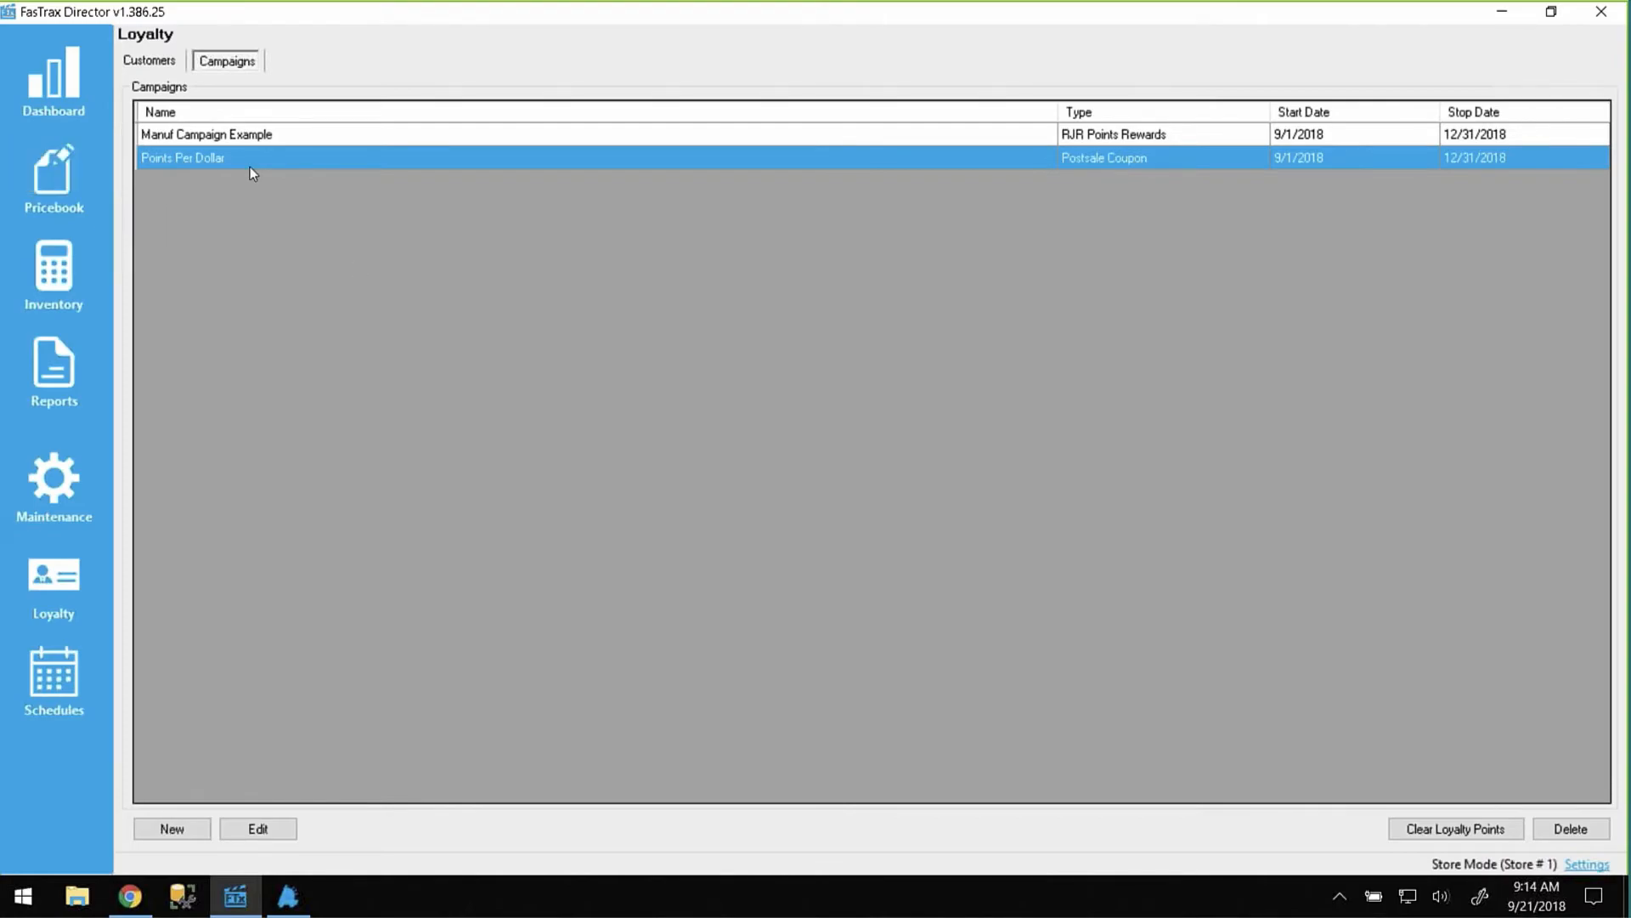
In the Pricebook mass update utilities, filter the items to the selected SANDWICH row and set the campaign points to 10.
left_click(96, 163)
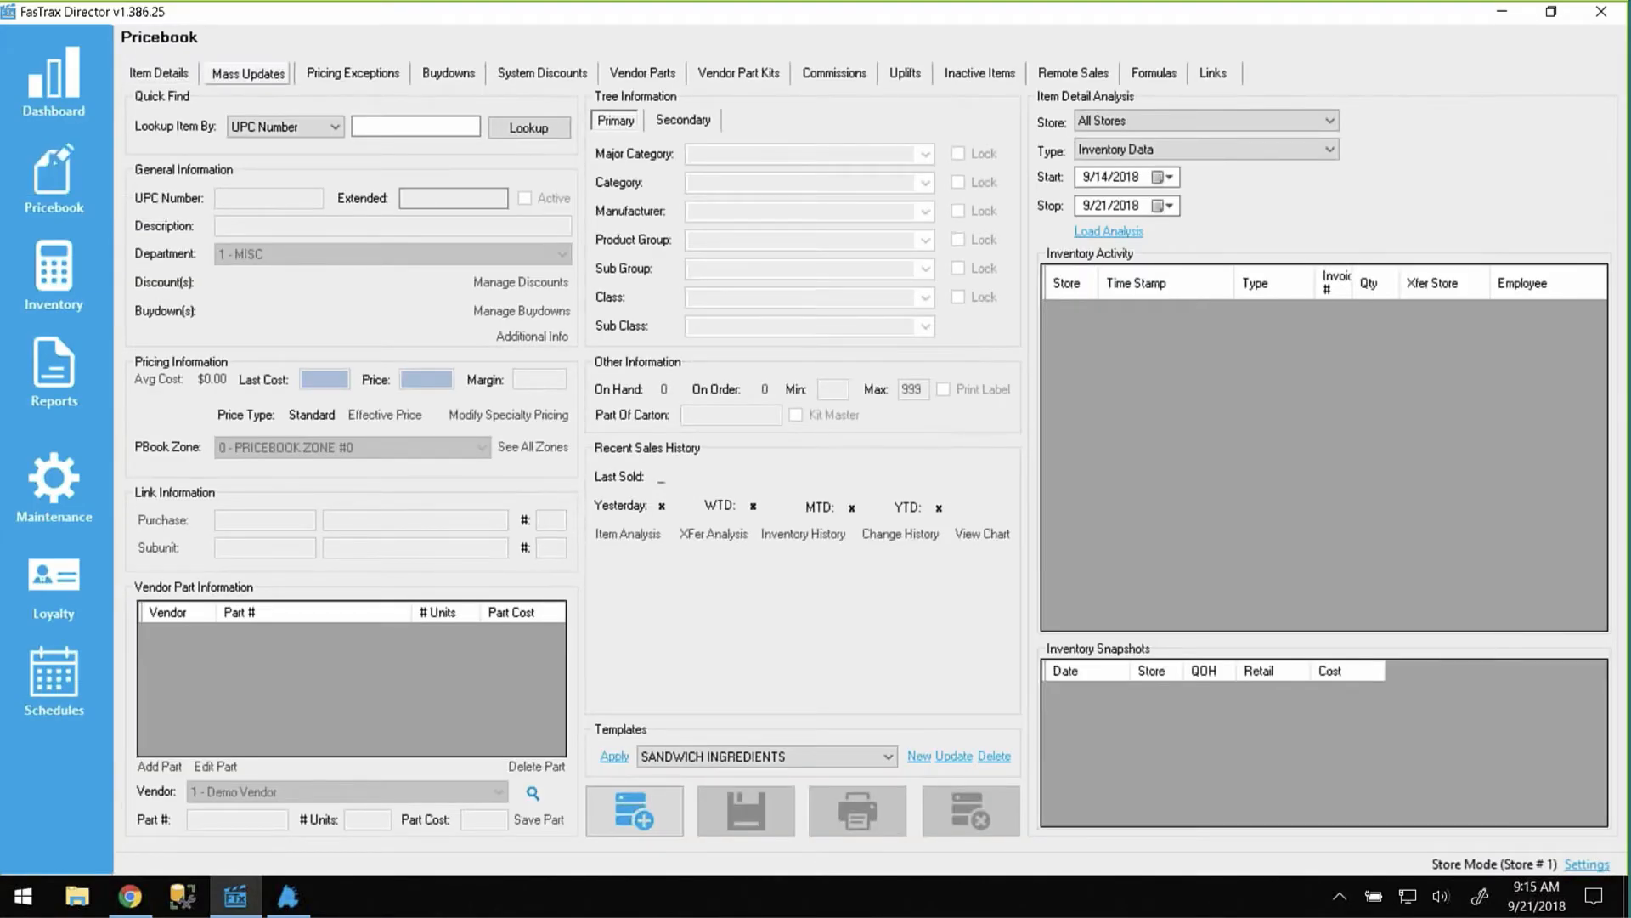
left_click(248, 73)
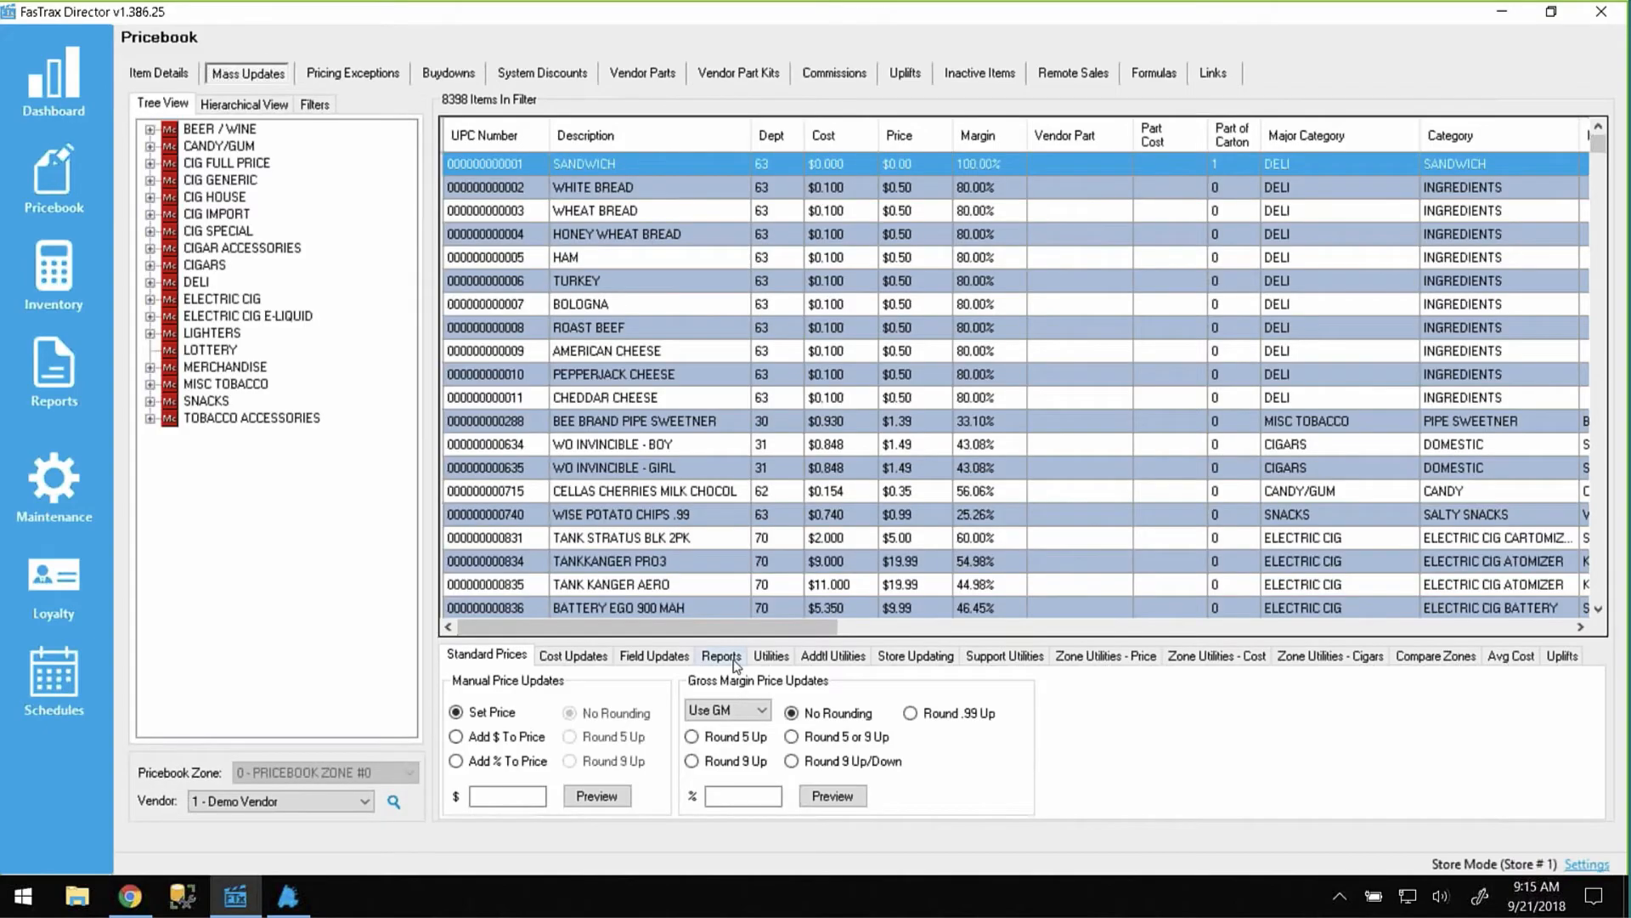
left_click(771, 656)
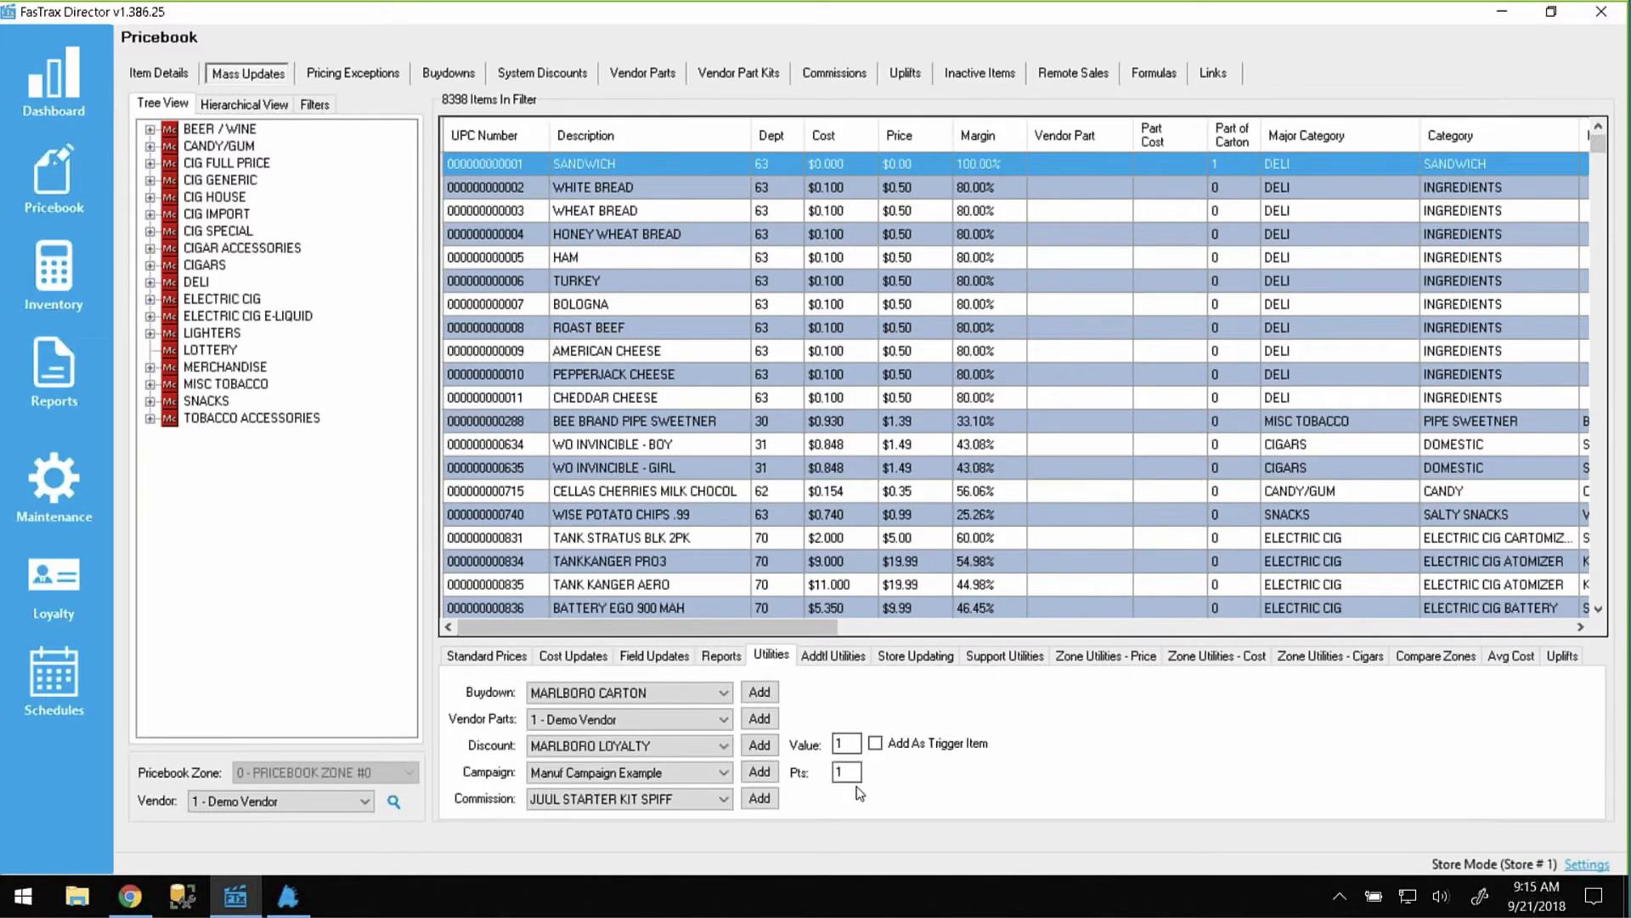
left_click(855, 777)
right_click(567, 476)
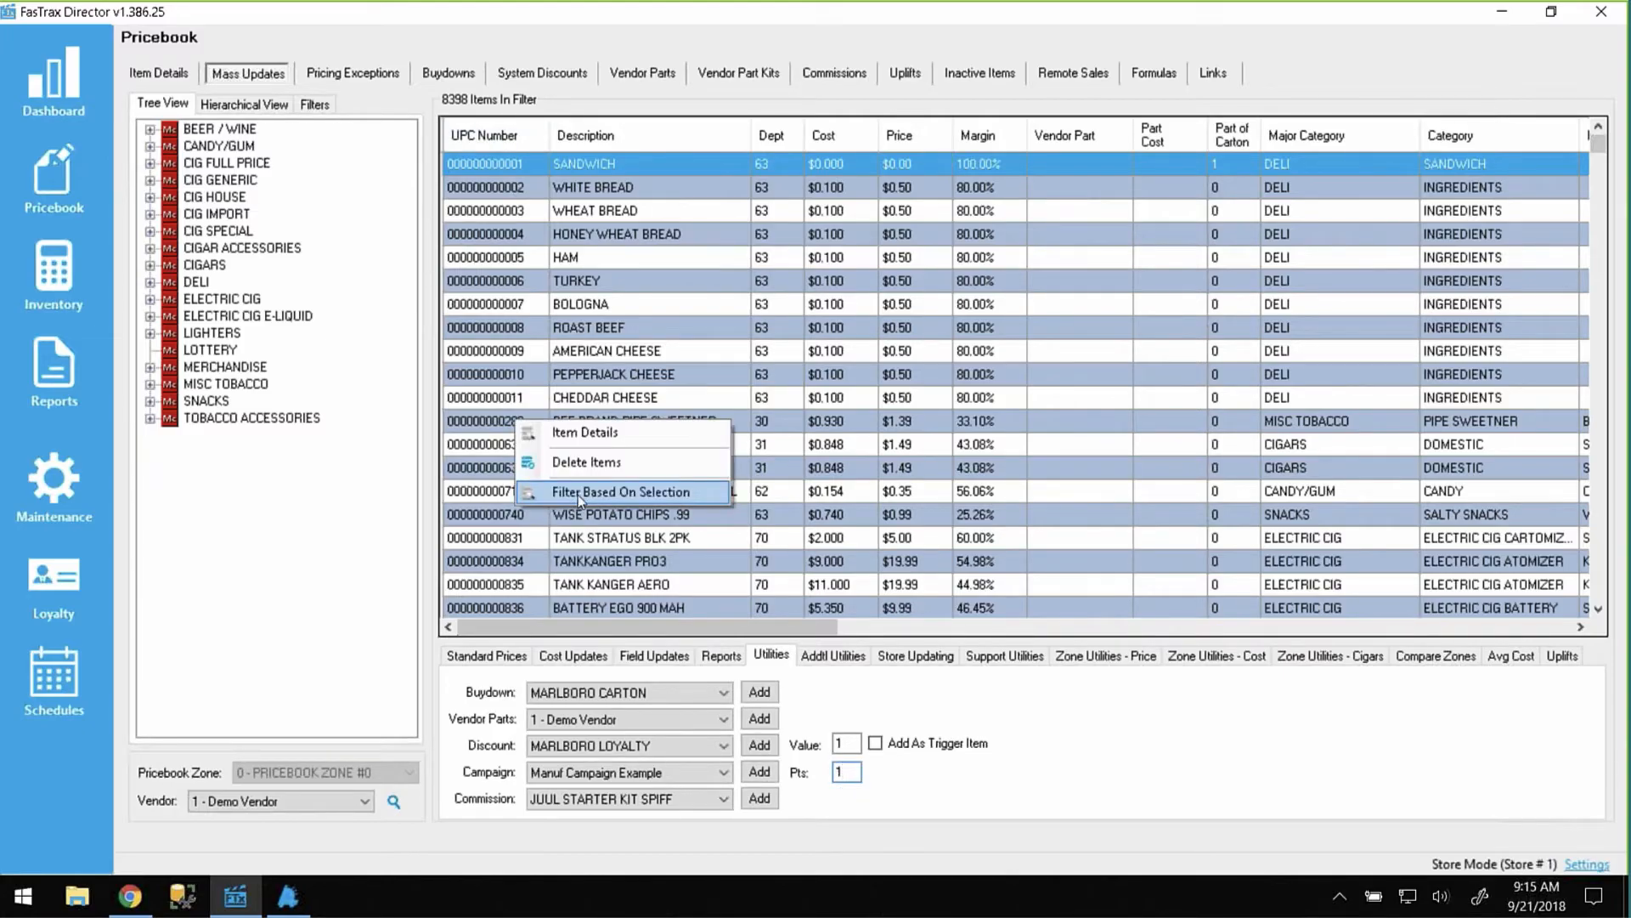
left_click(578, 493)
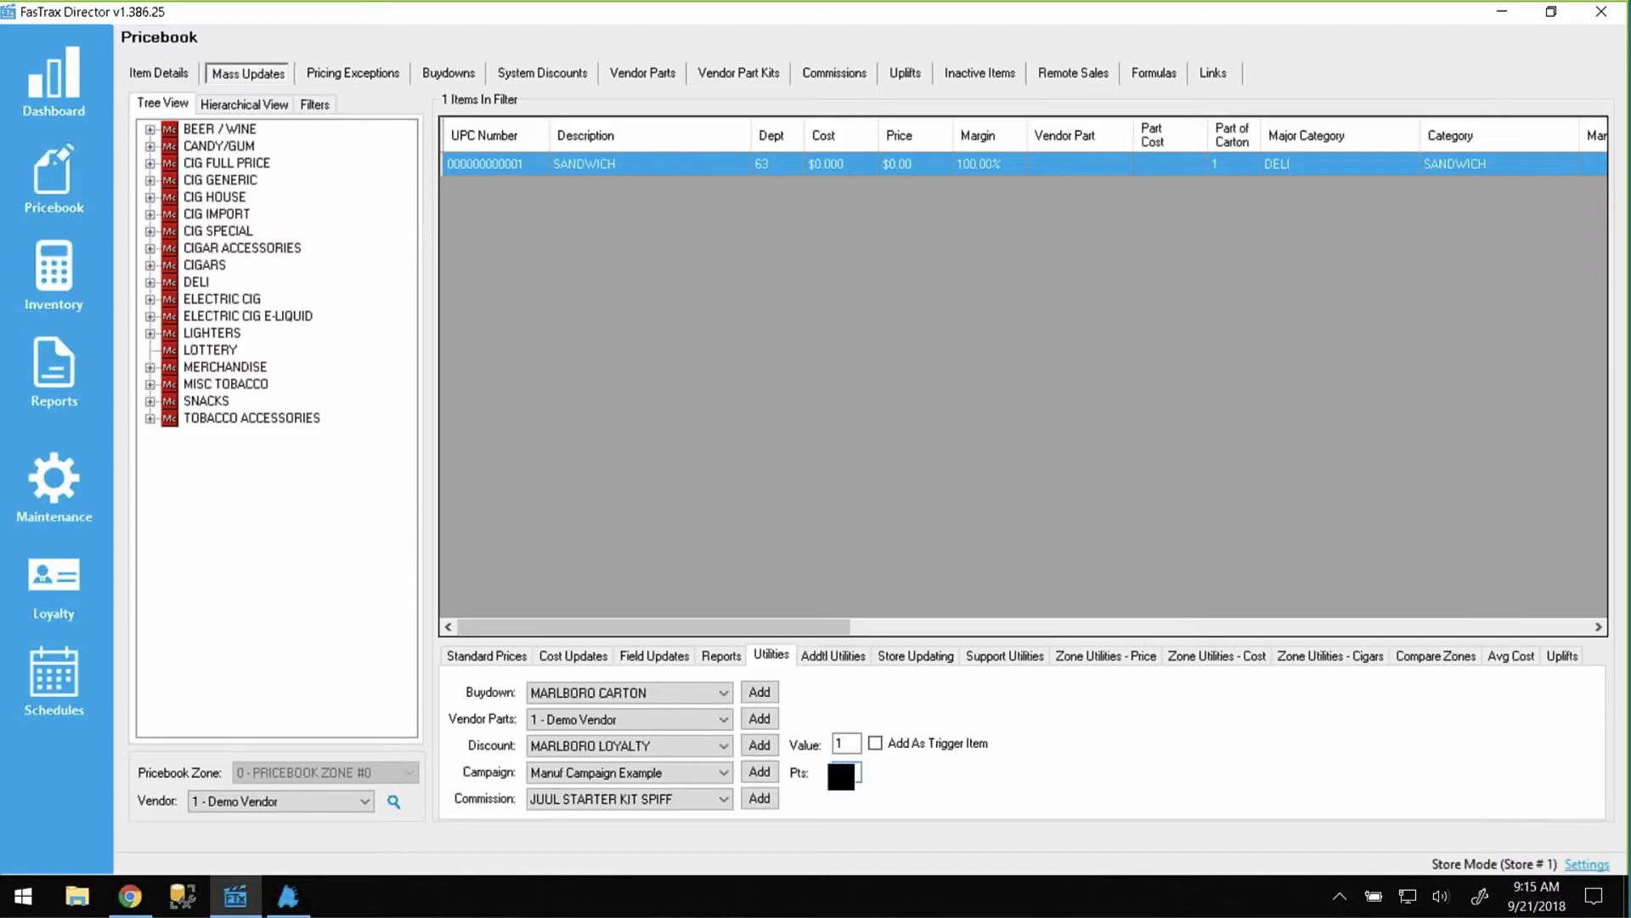
type("10")
Open the Manuf Campaign Example loyalty campaign and review its trigger settings and the points assigned to its Camel pack and carton.
left_click(56, 578)
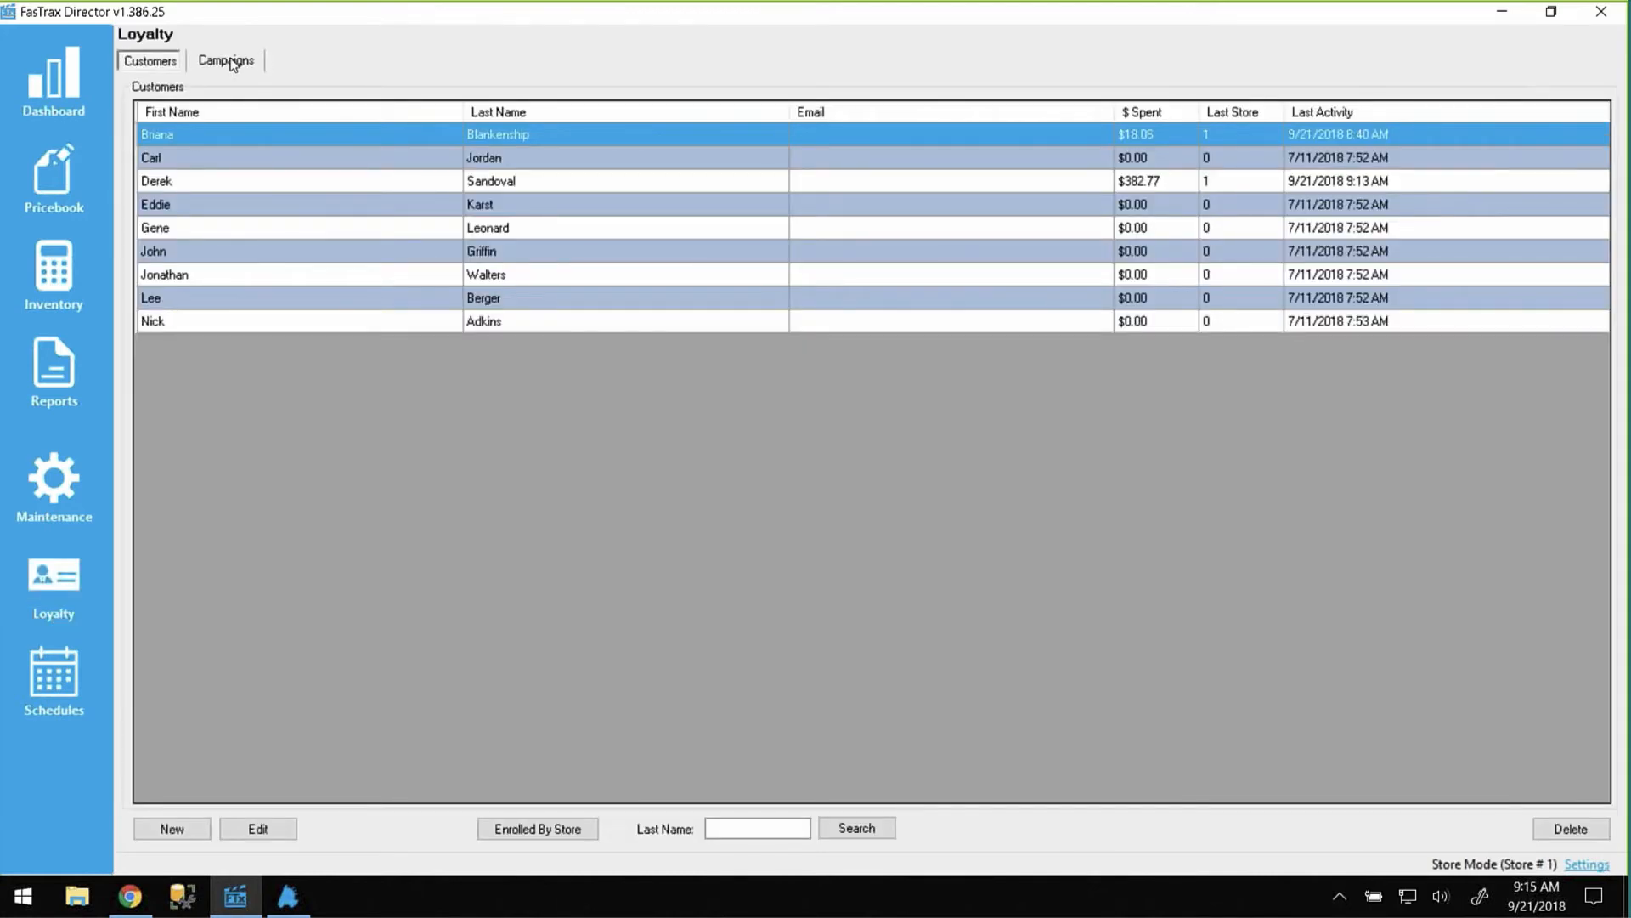
left_click(229, 62)
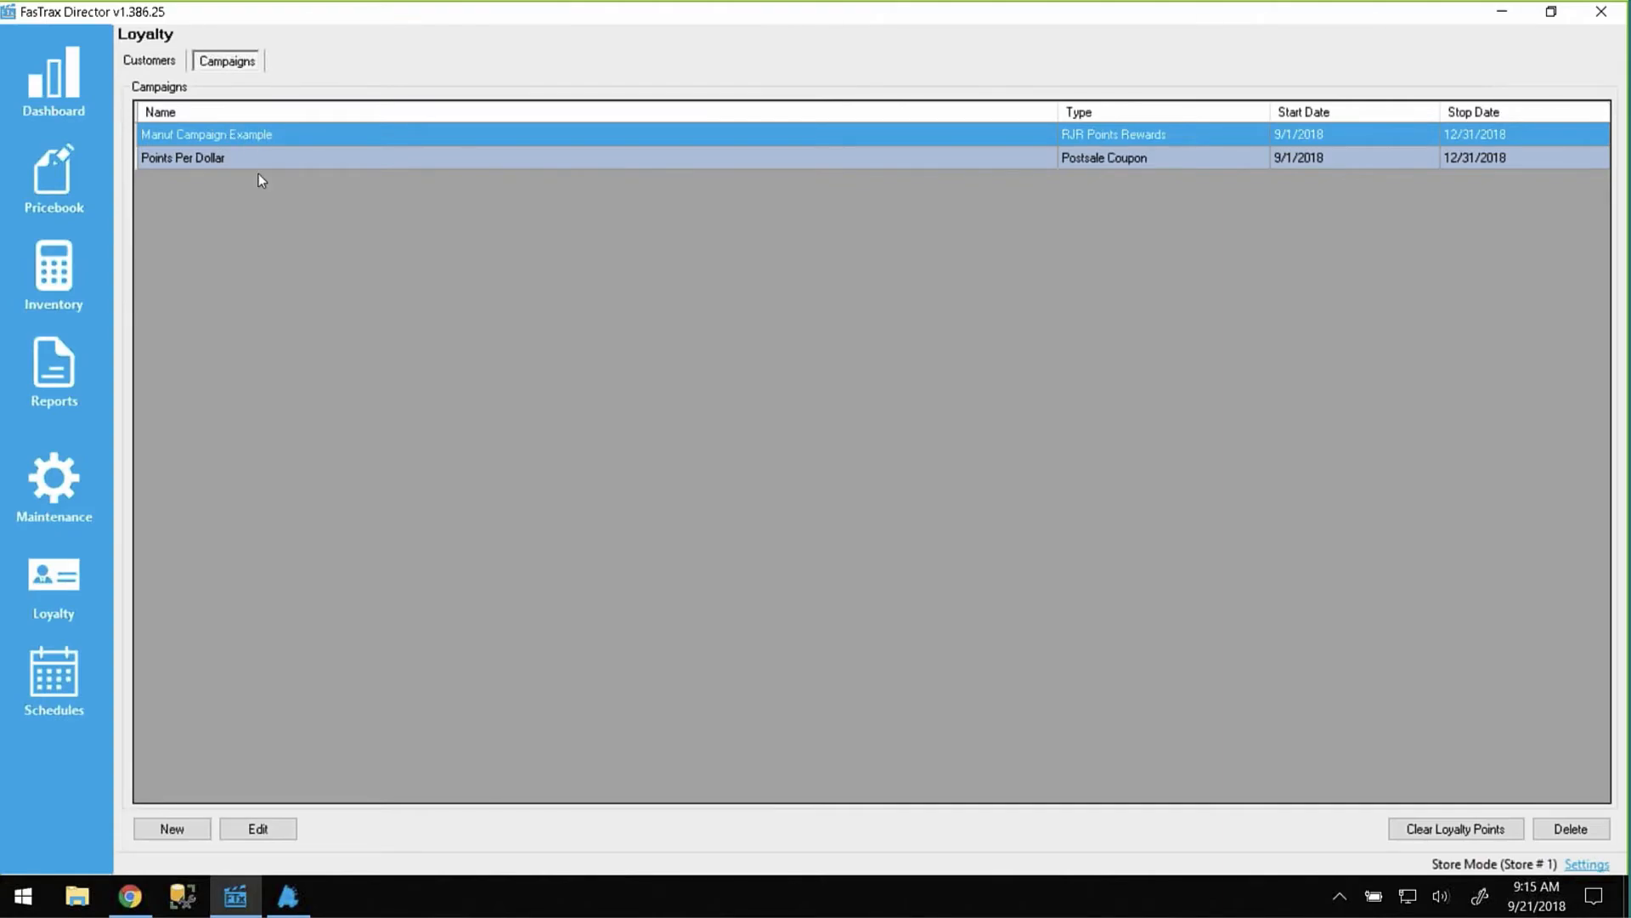
left_click(267, 834)
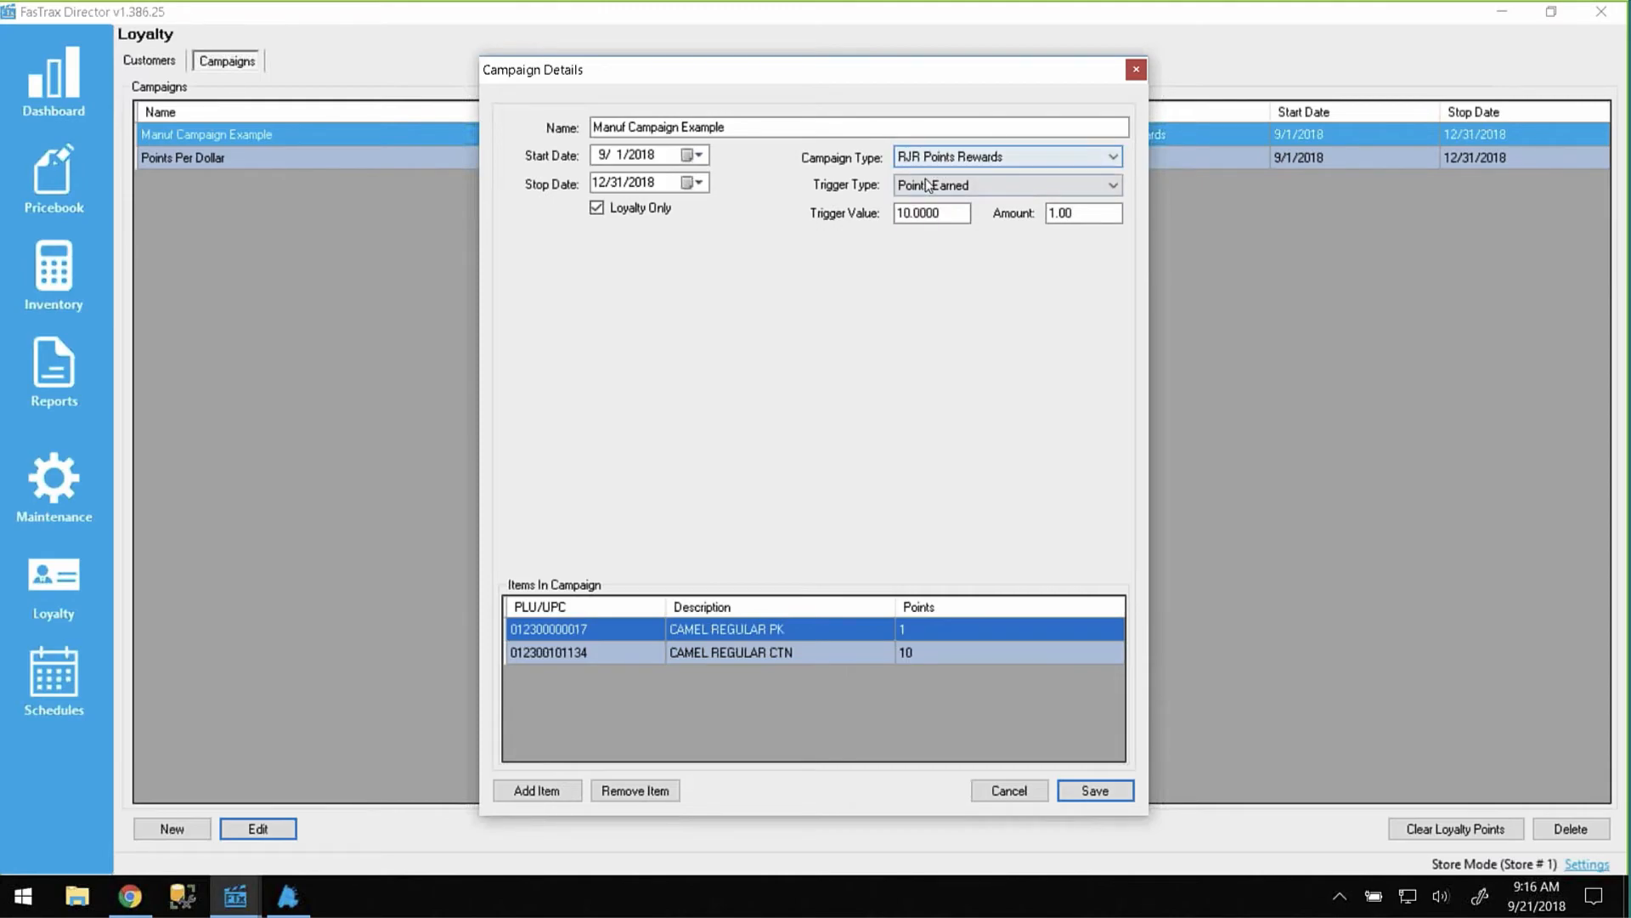
left_click(941, 186)
left_click(941, 185)
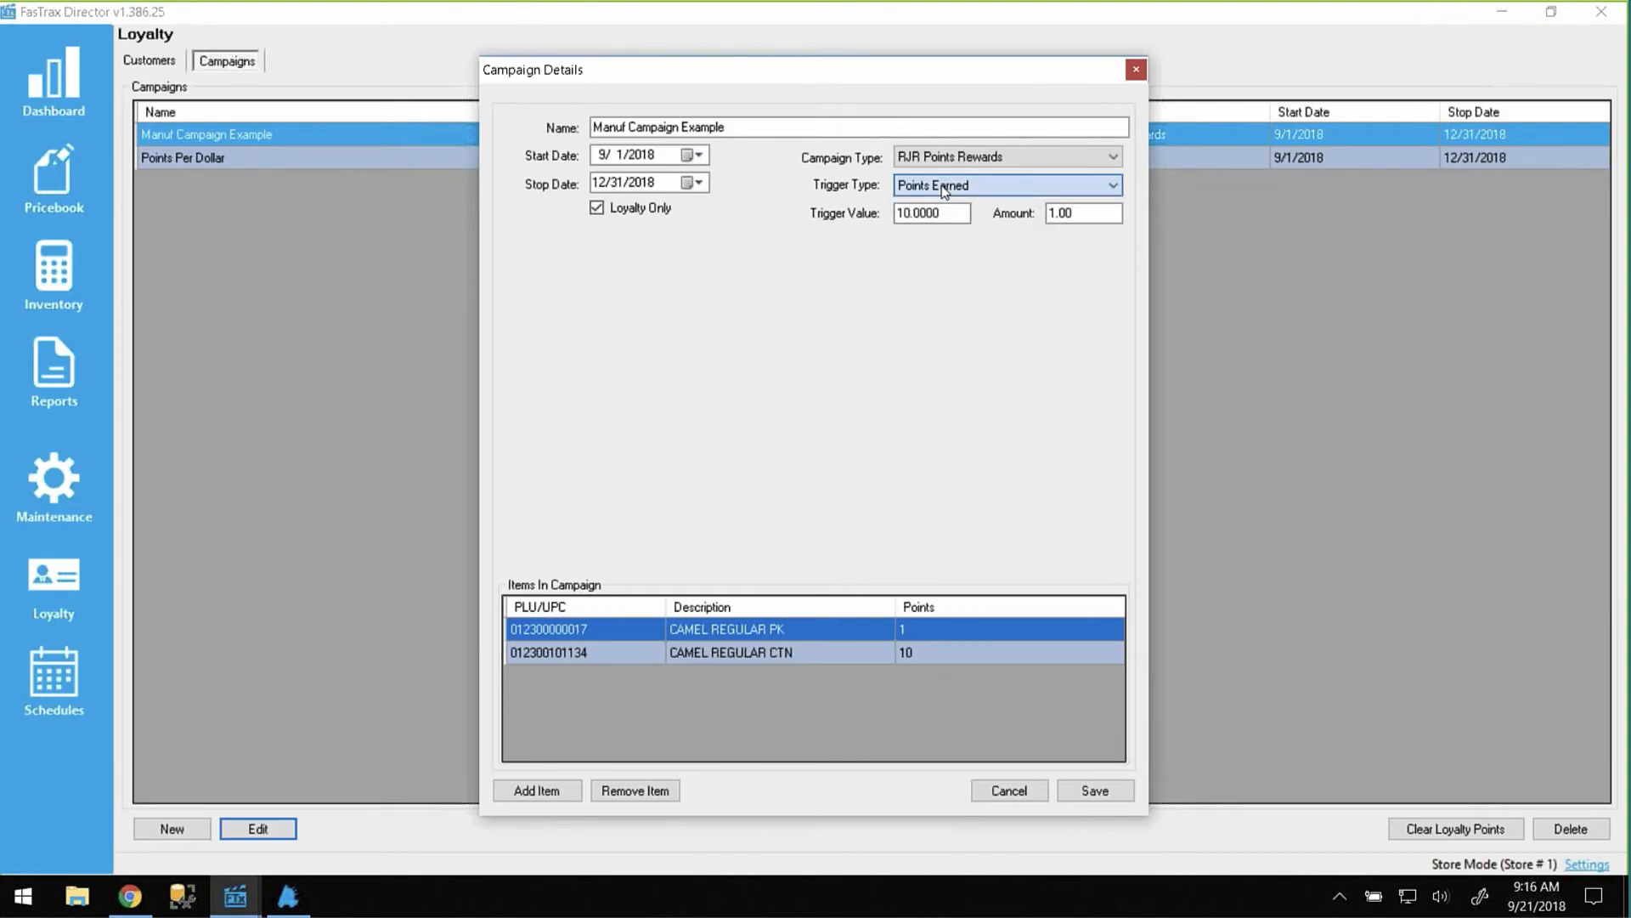
key("Tab")
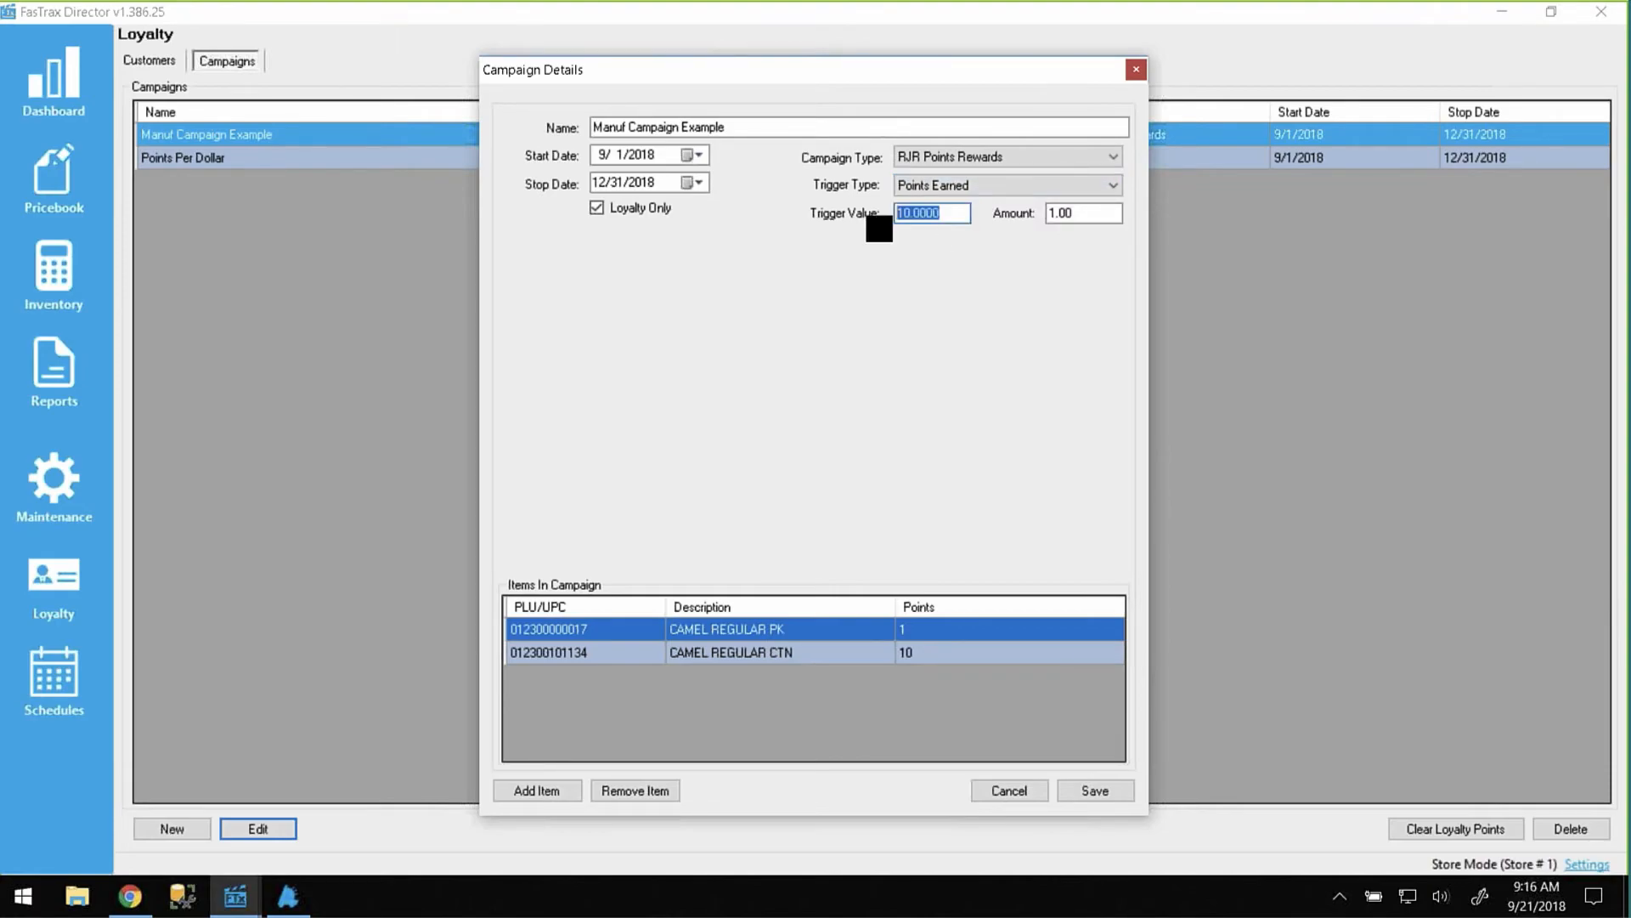
double_click(915, 213)
left_click(686, 653)
left_click(750, 636)
left_click(737, 658)
left_click(811, 632)
left_click(836, 651)
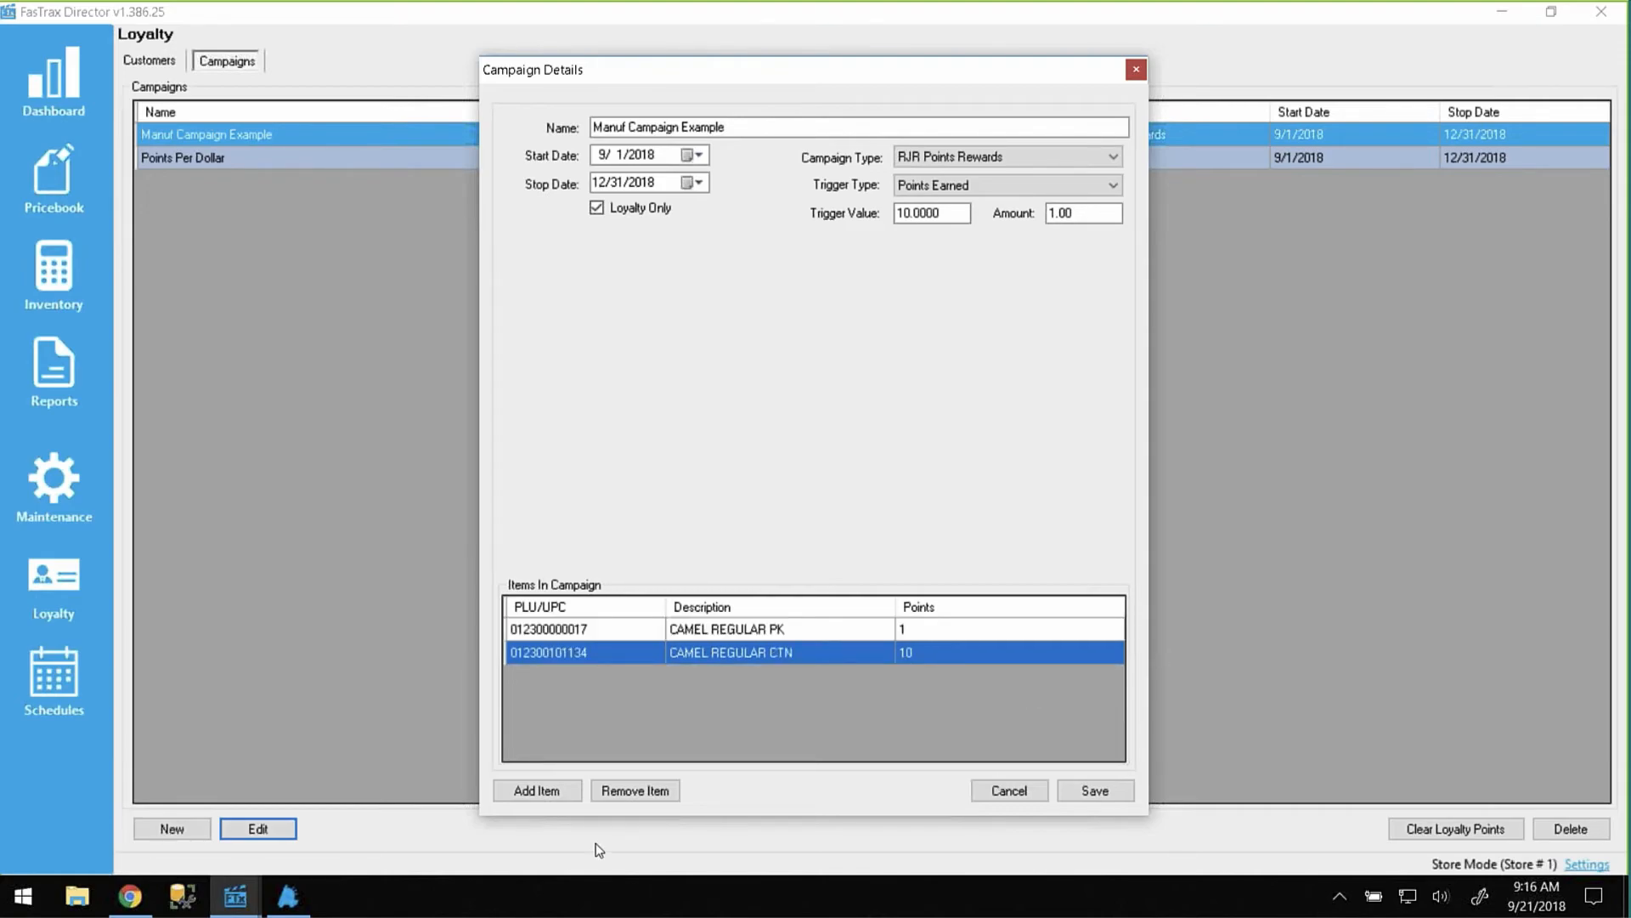
Switch to the FasTrax POS and sell one $11.95 CAMEL REGULAR pack with the age visually verified, tendering the full balance.
left_click(290, 897)
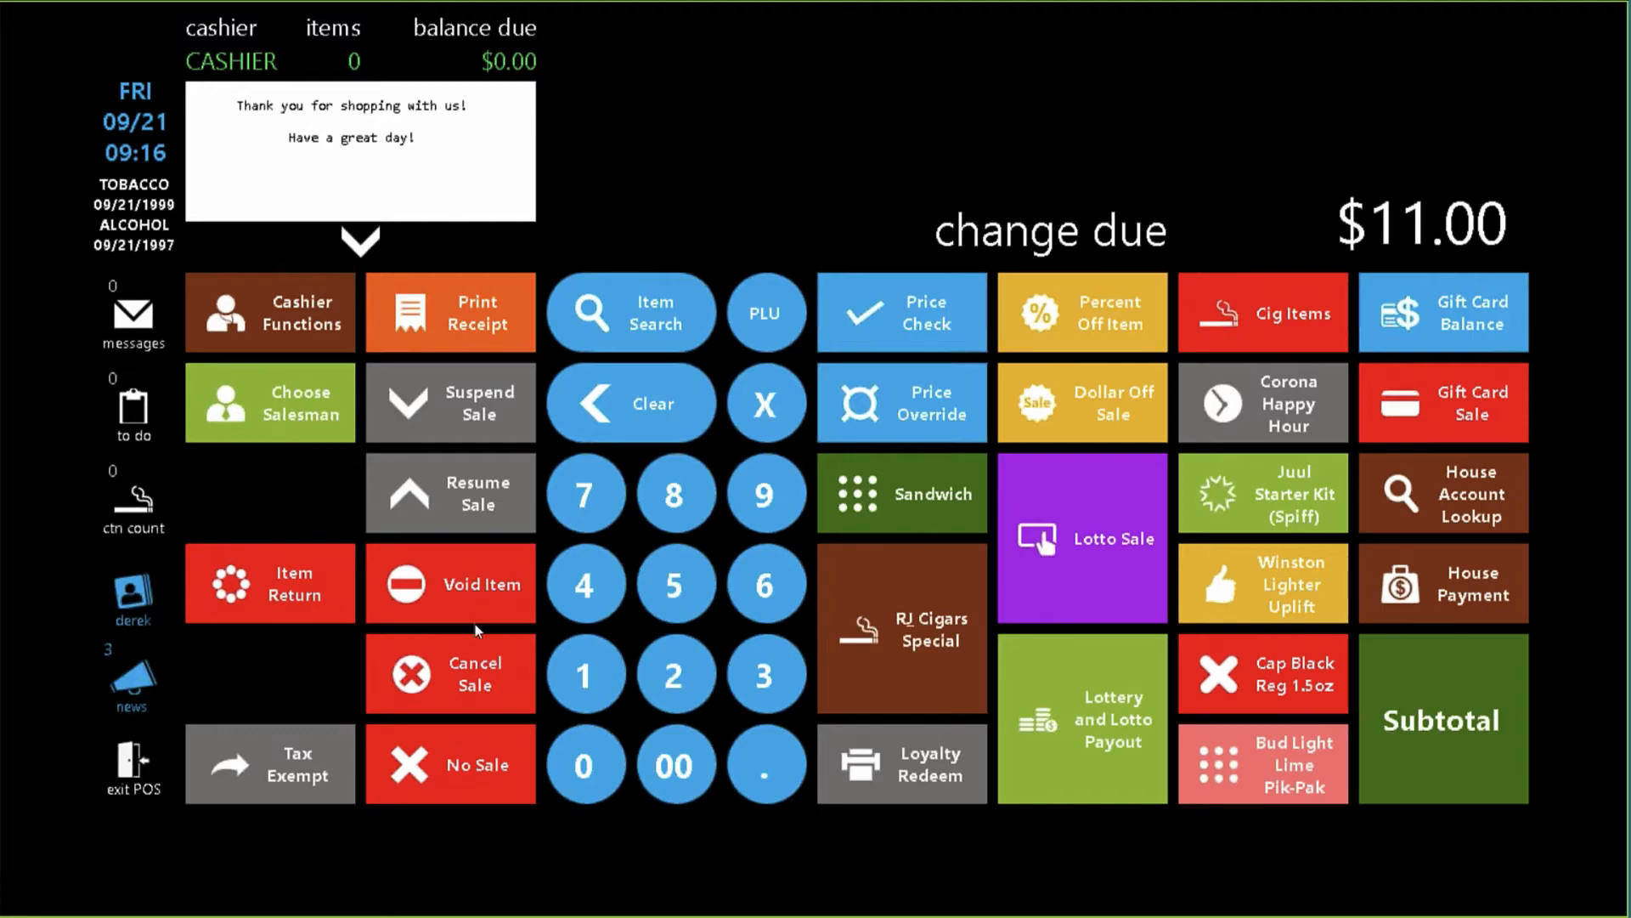
left_click(1318, 333)
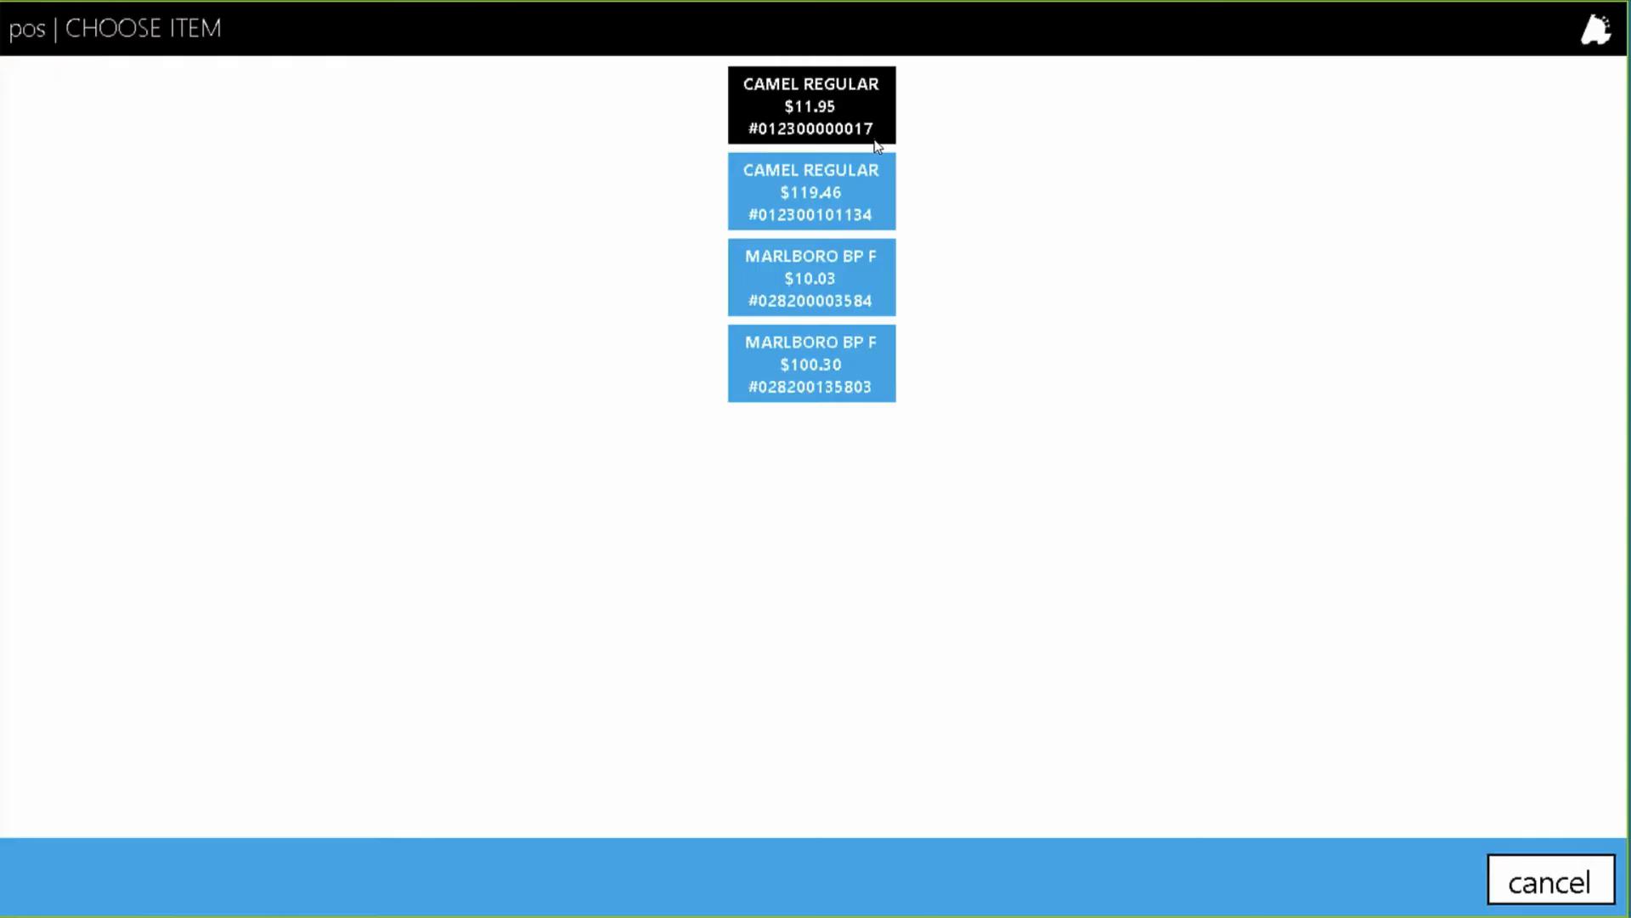
left_click(862, 125)
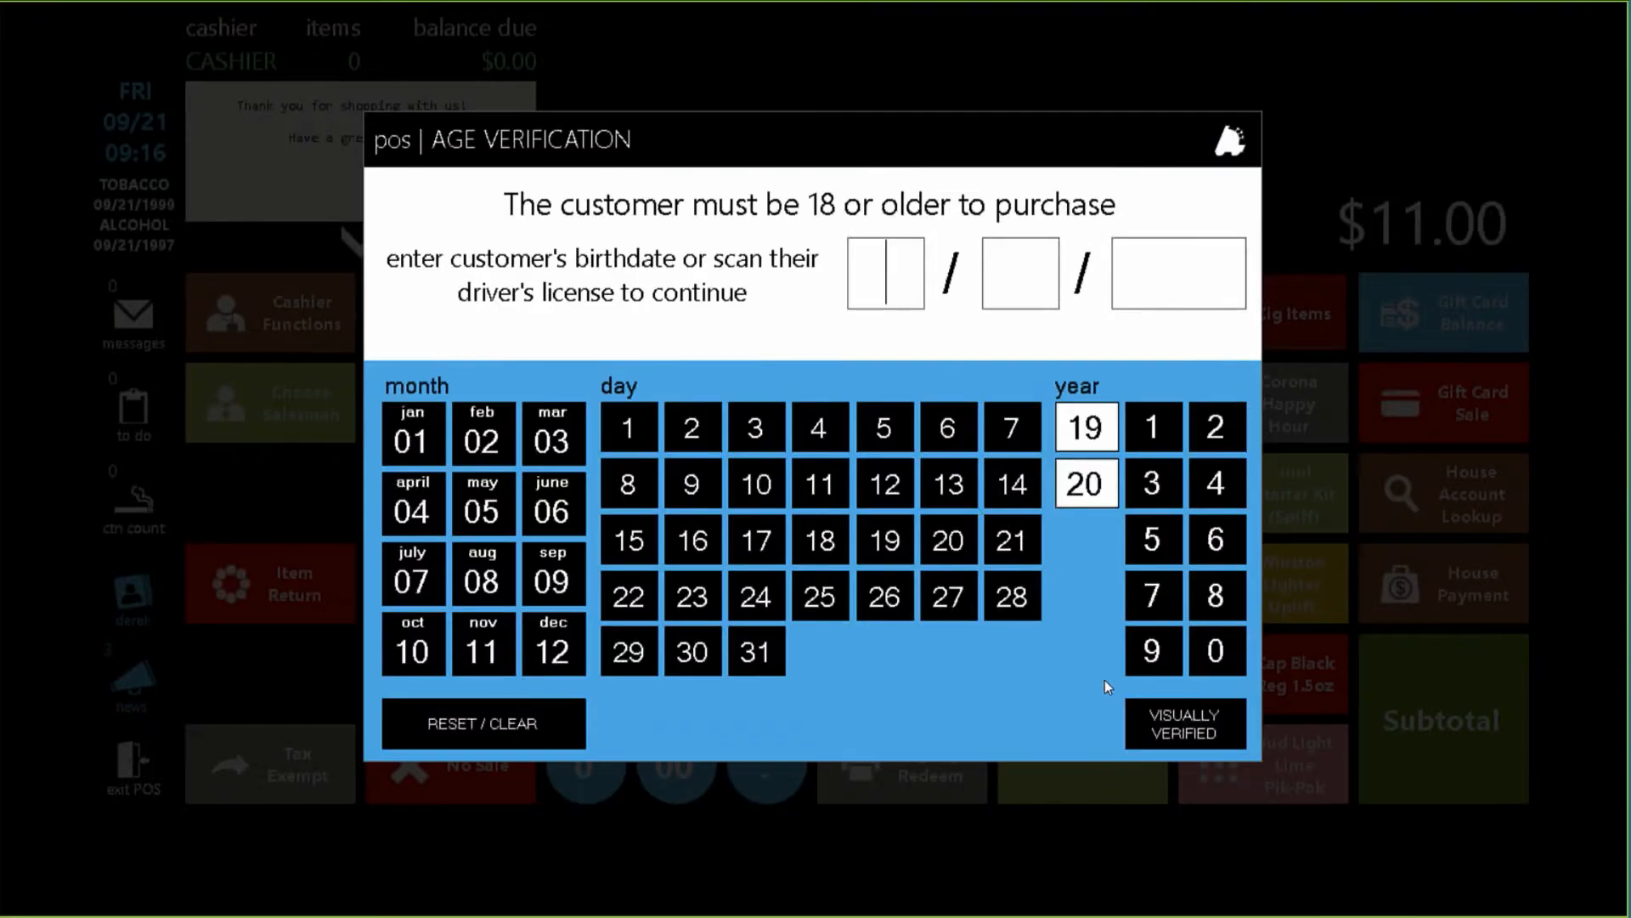
left_click(1183, 723)
left_click(1385, 728)
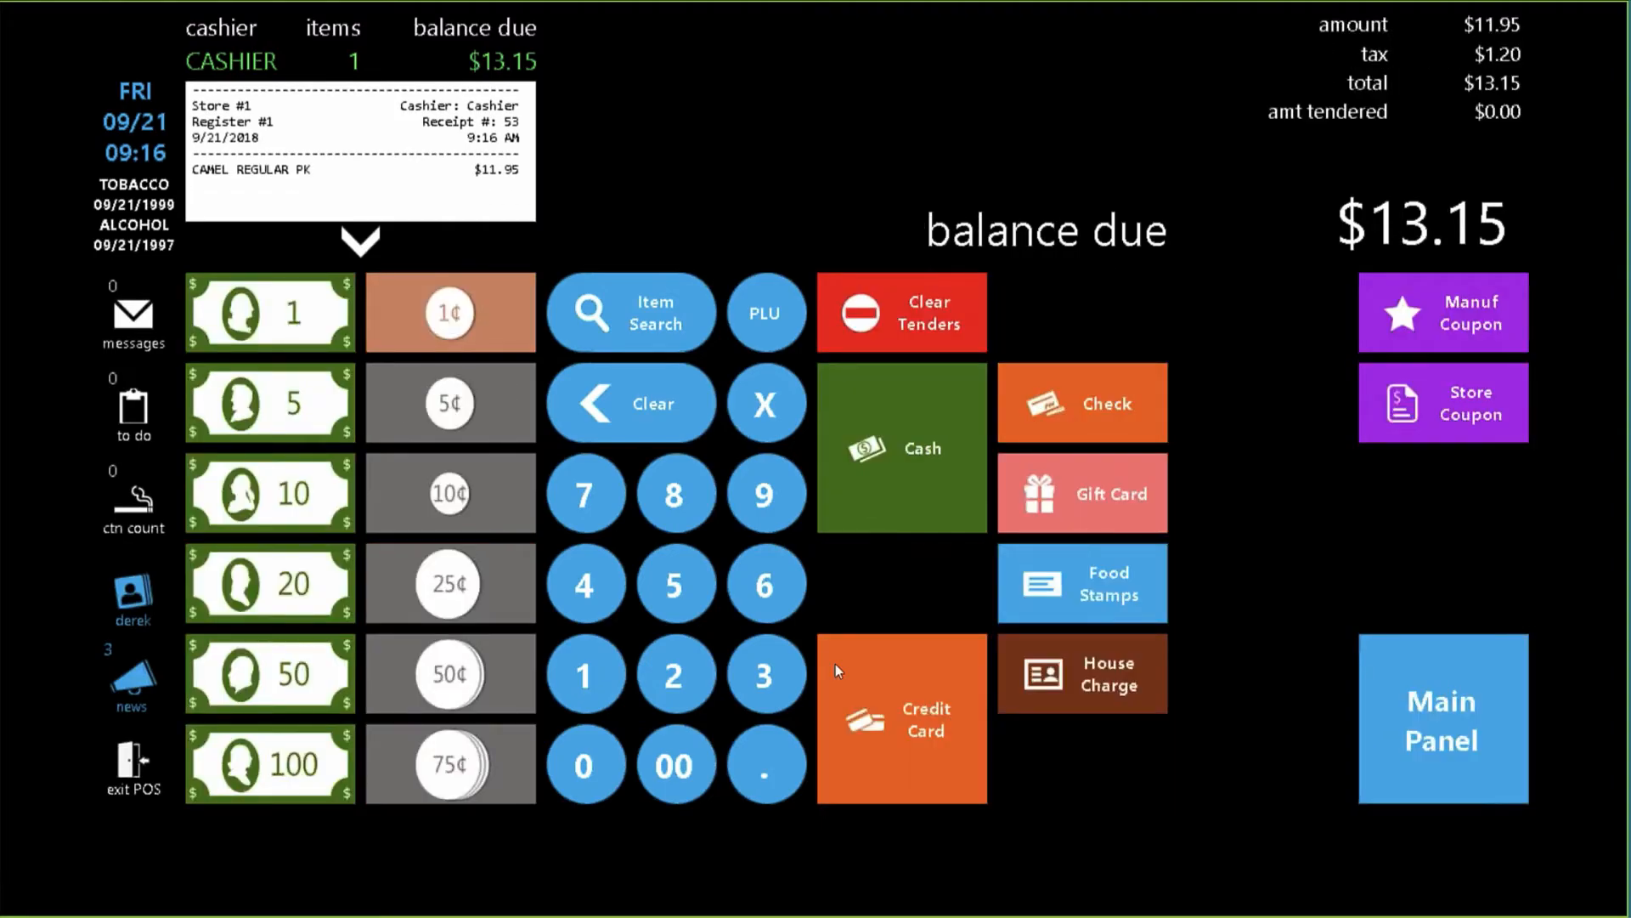
left_click(834, 665)
Assign the third customer from the account list again and check the RJR Points balance after the Camel pack sale.
left_click(102, 627)
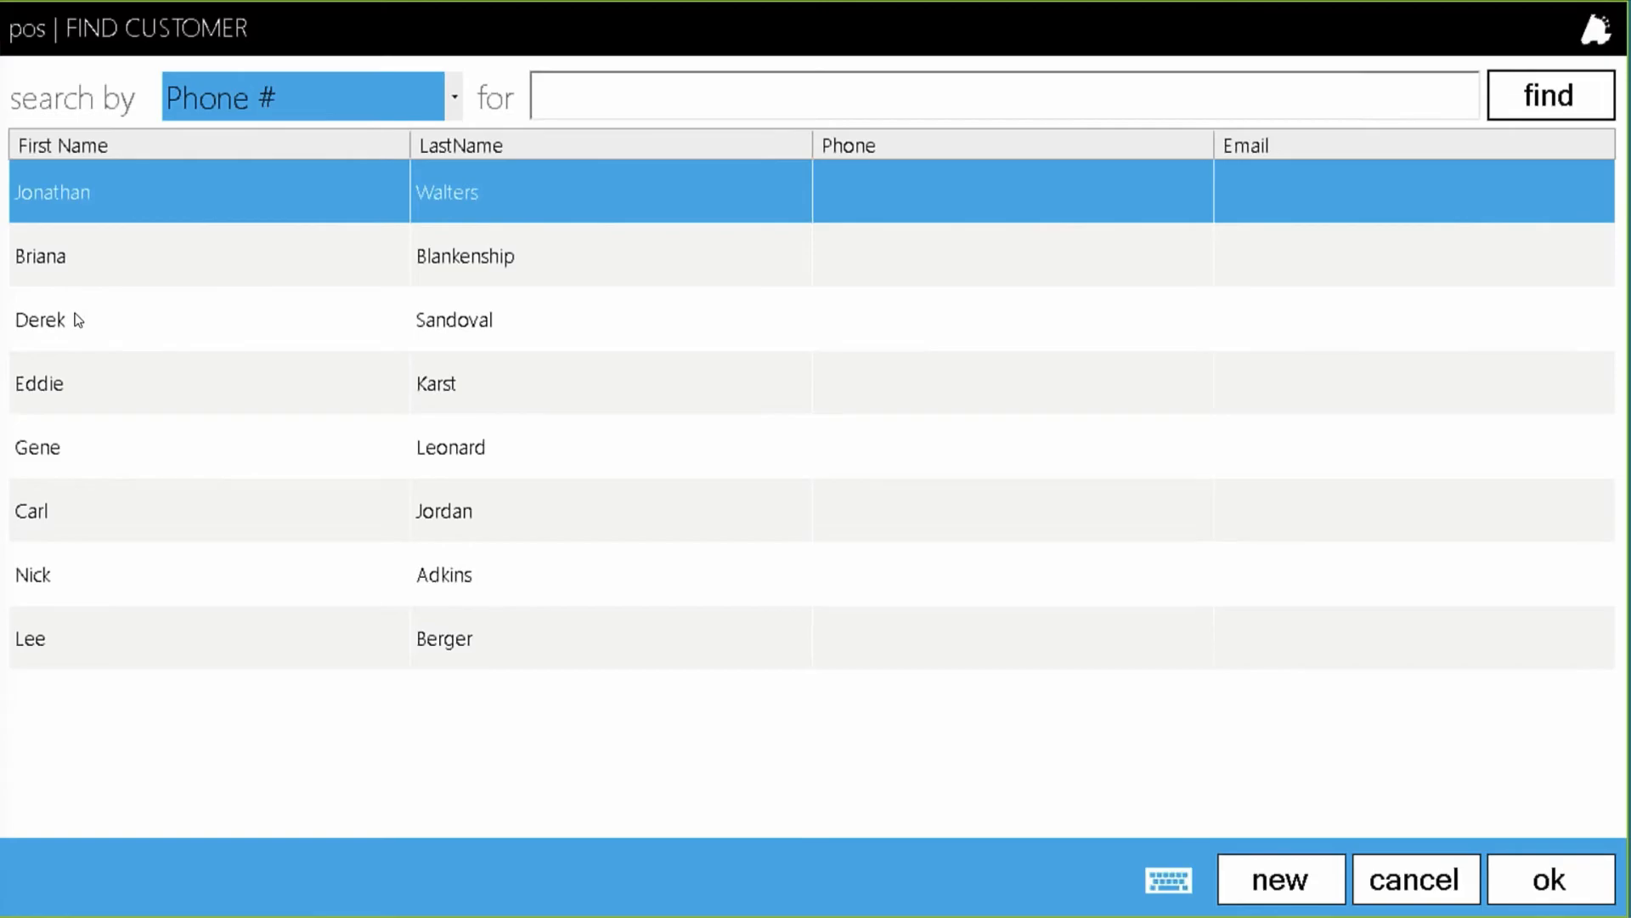
double_click(78, 320)
left_click(136, 588)
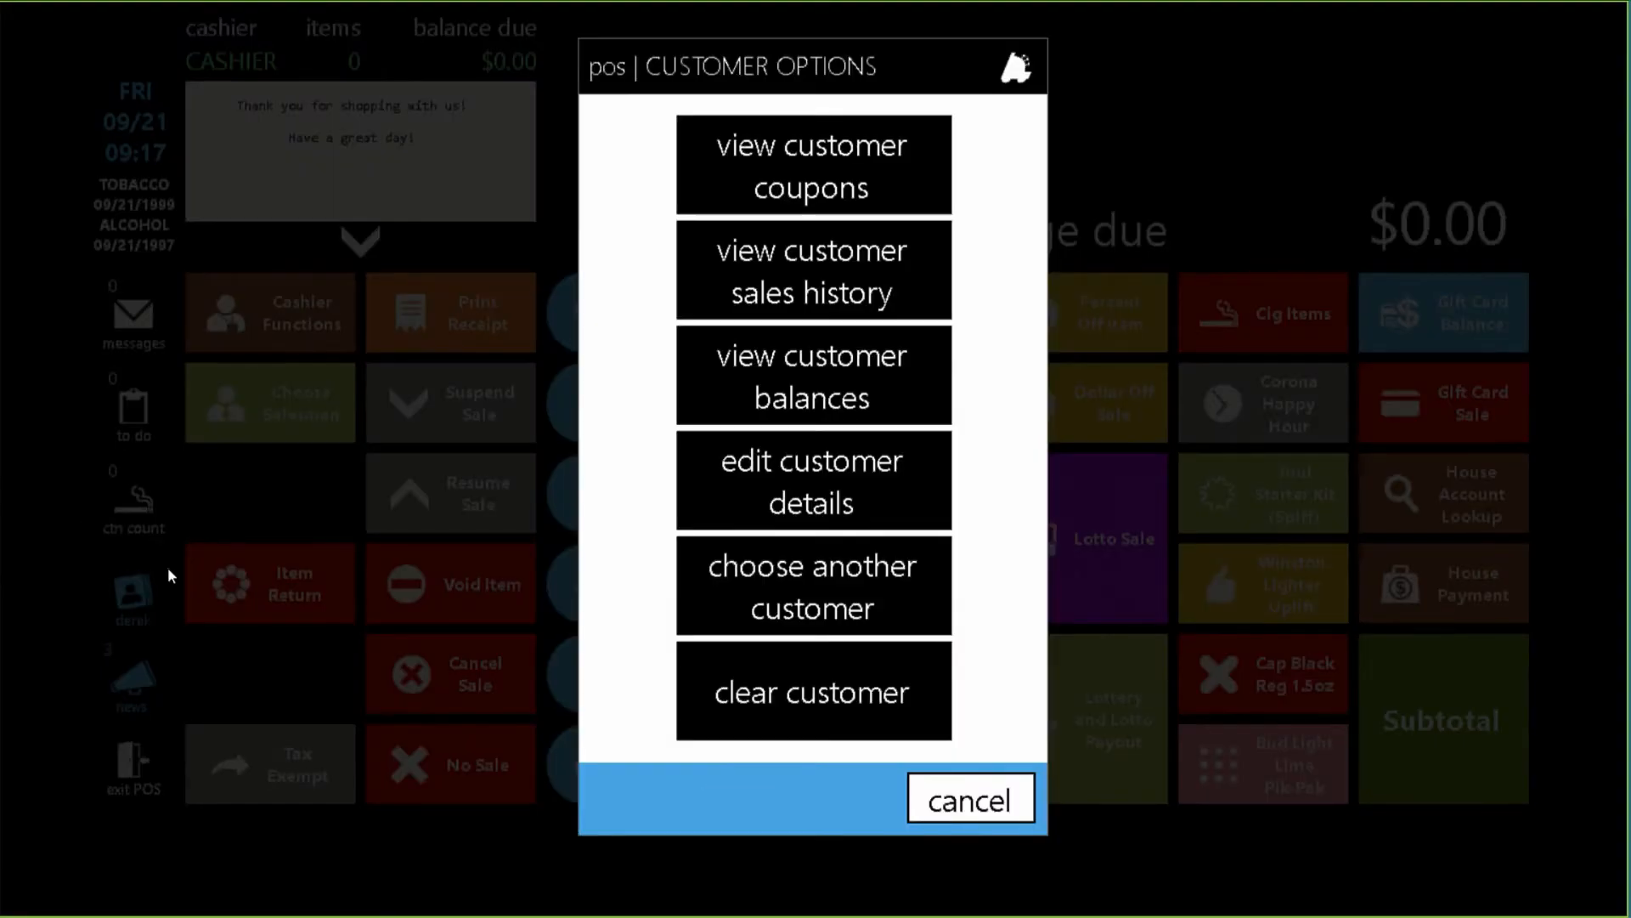
left_click(860, 389)
left_click(1412, 317)
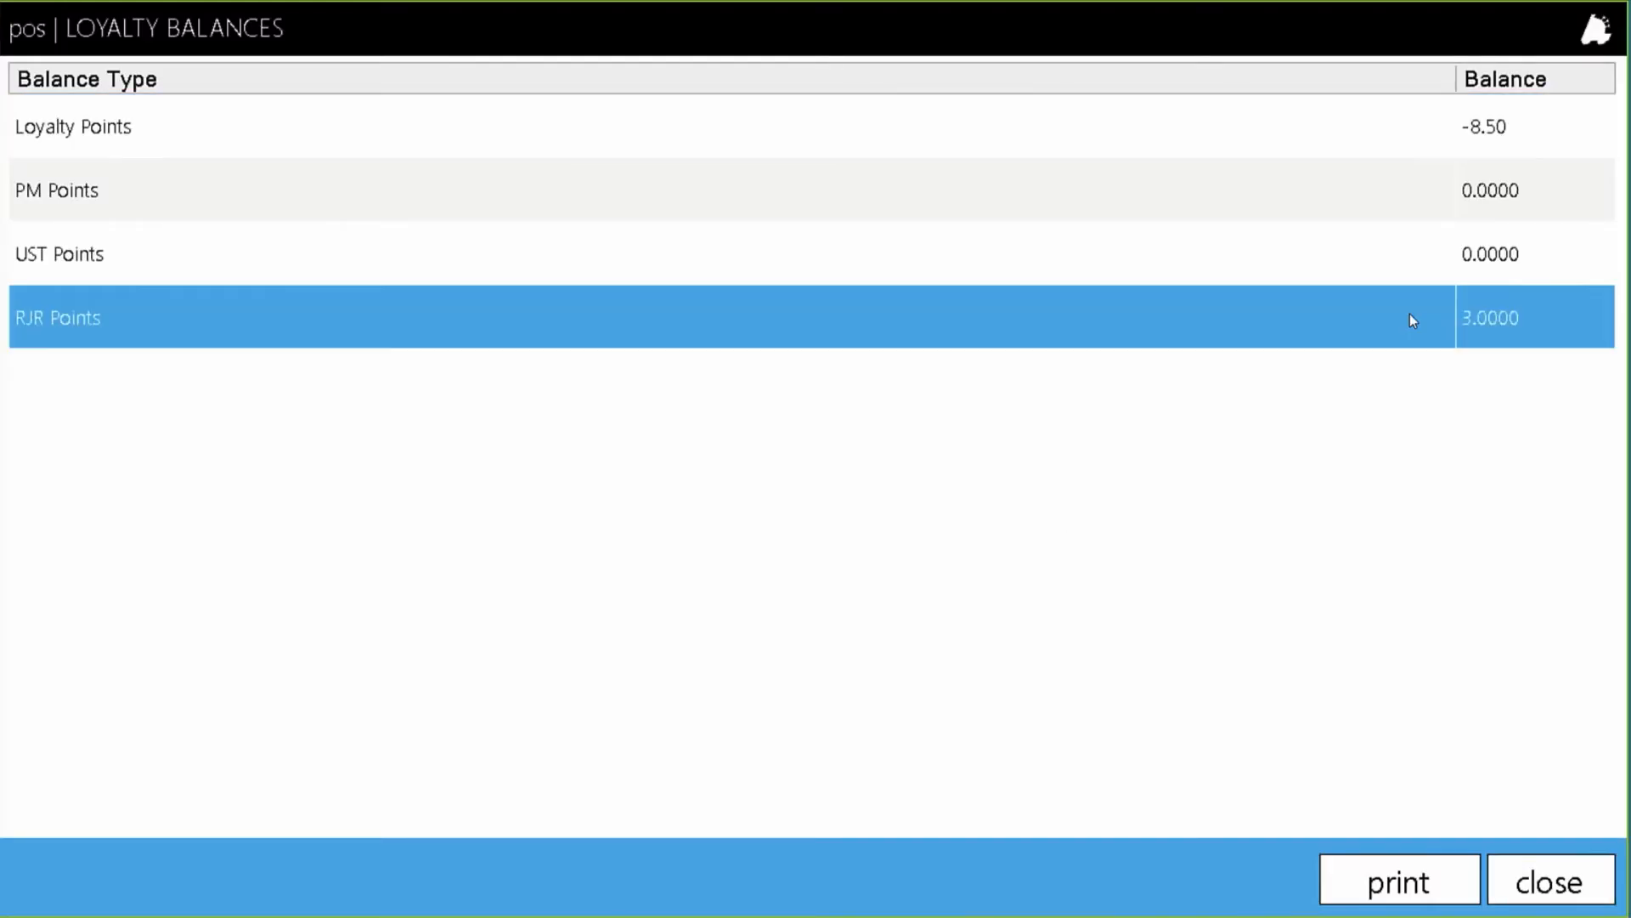
left_click(1544, 878)
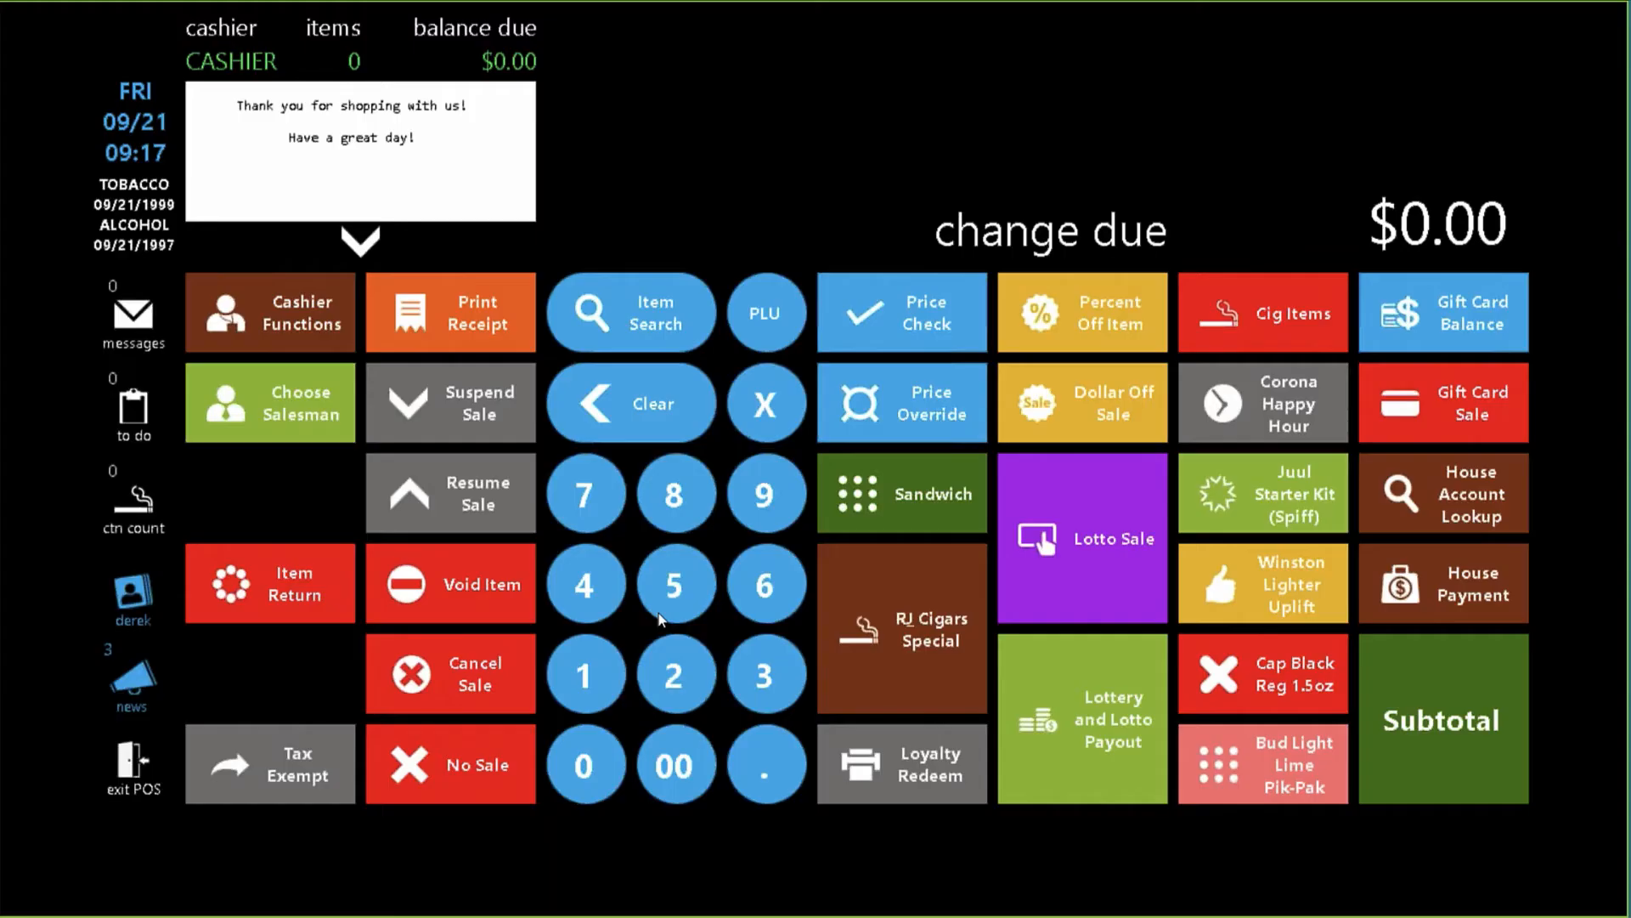
Sell another $11.95 CAMEL REGULAR pack to the assigned customer and take the full payment in cash.
left_click(1265, 304)
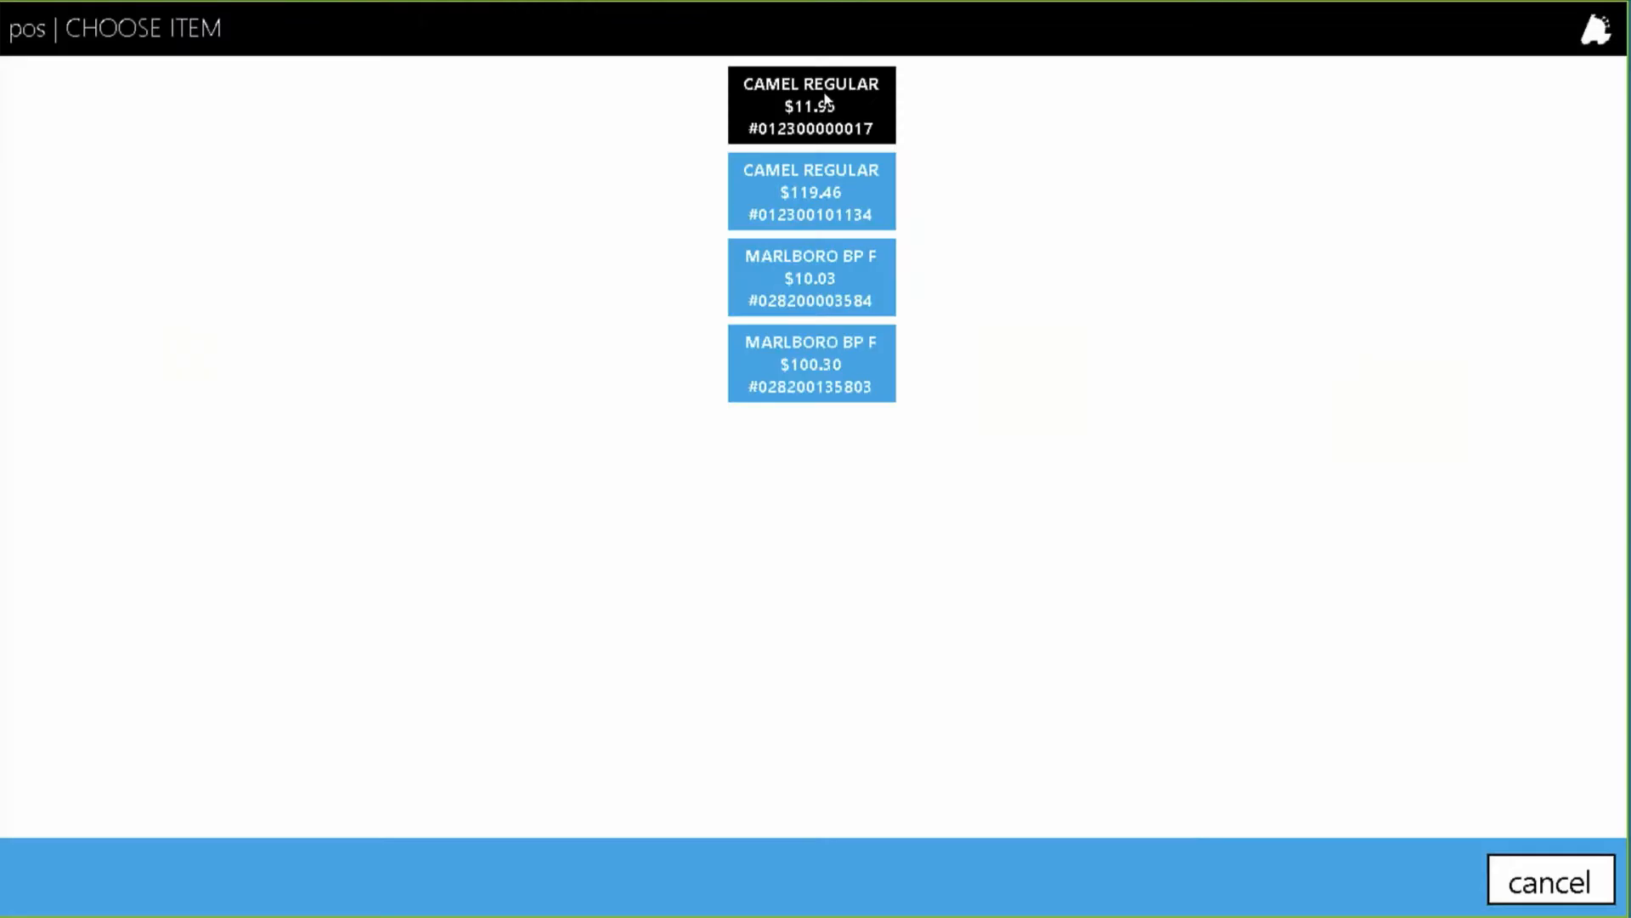
left_click(782, 117)
left_click(1384, 718)
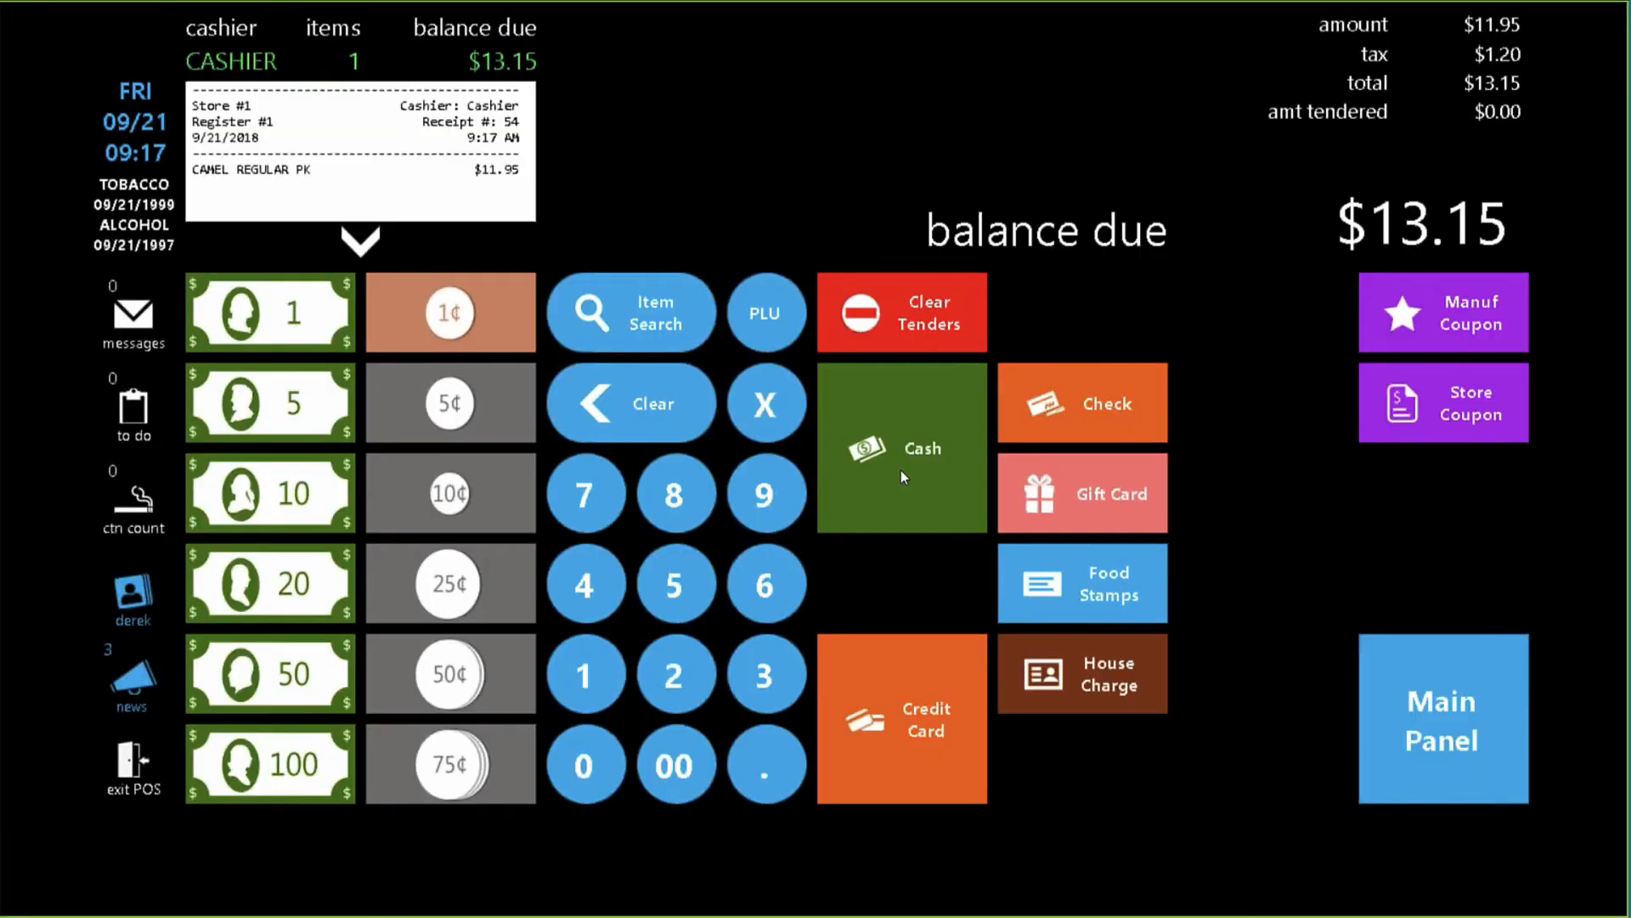
left_click(901, 471)
Find all customer accounts, reassign the third customer, and check the loyalty balances after the second Camel pack sale.
left_click(128, 613)
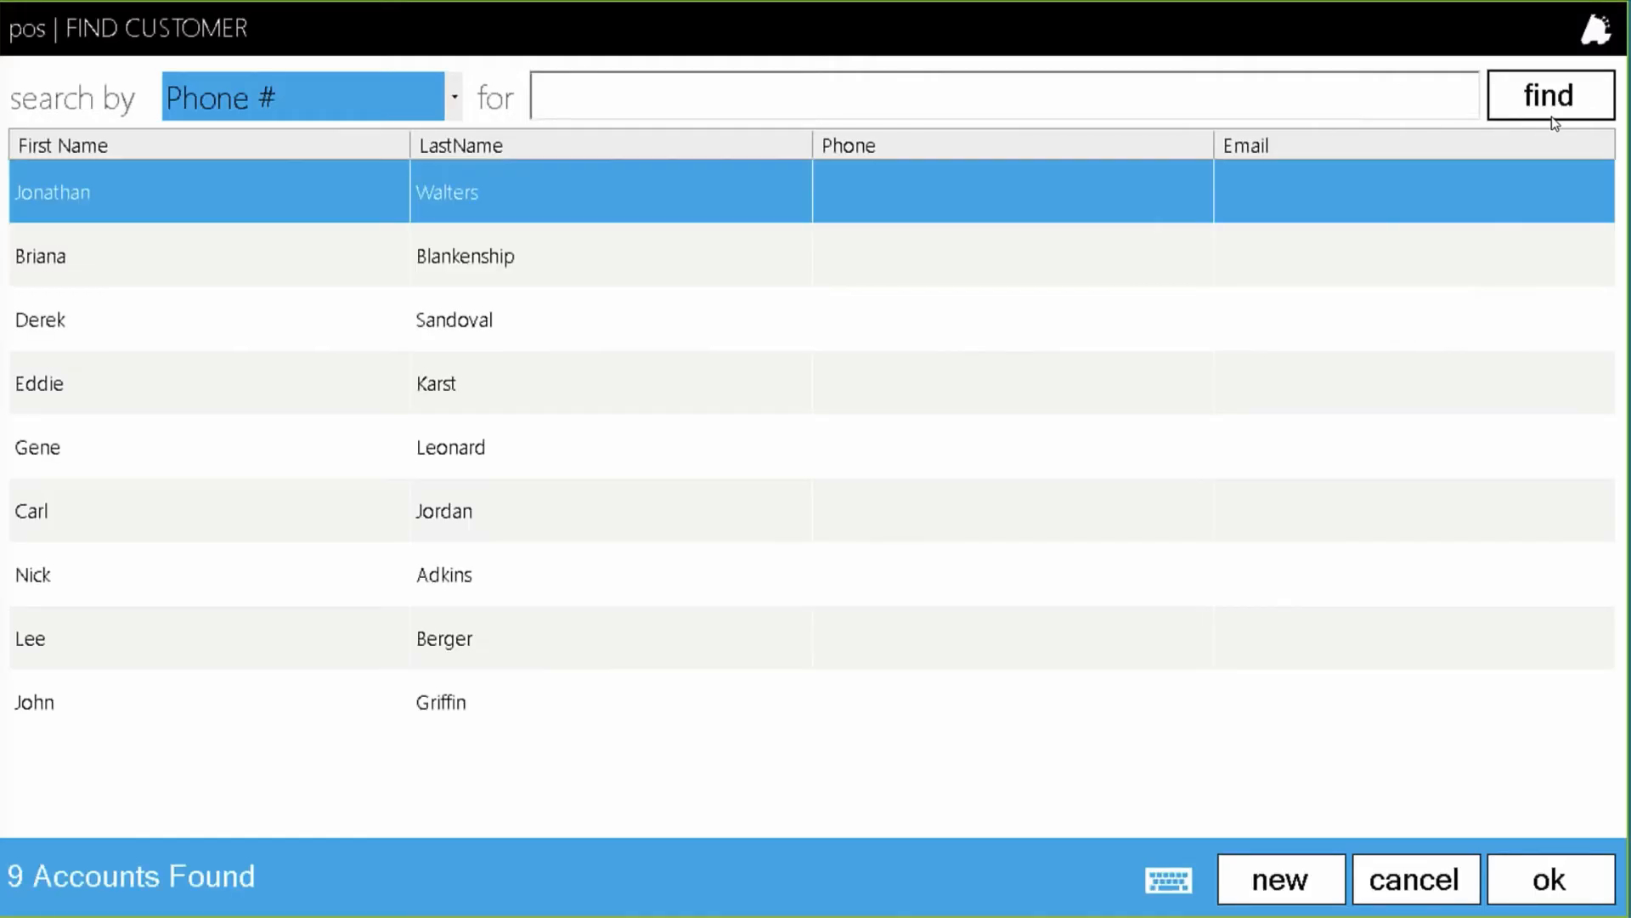
left_click(63, 313)
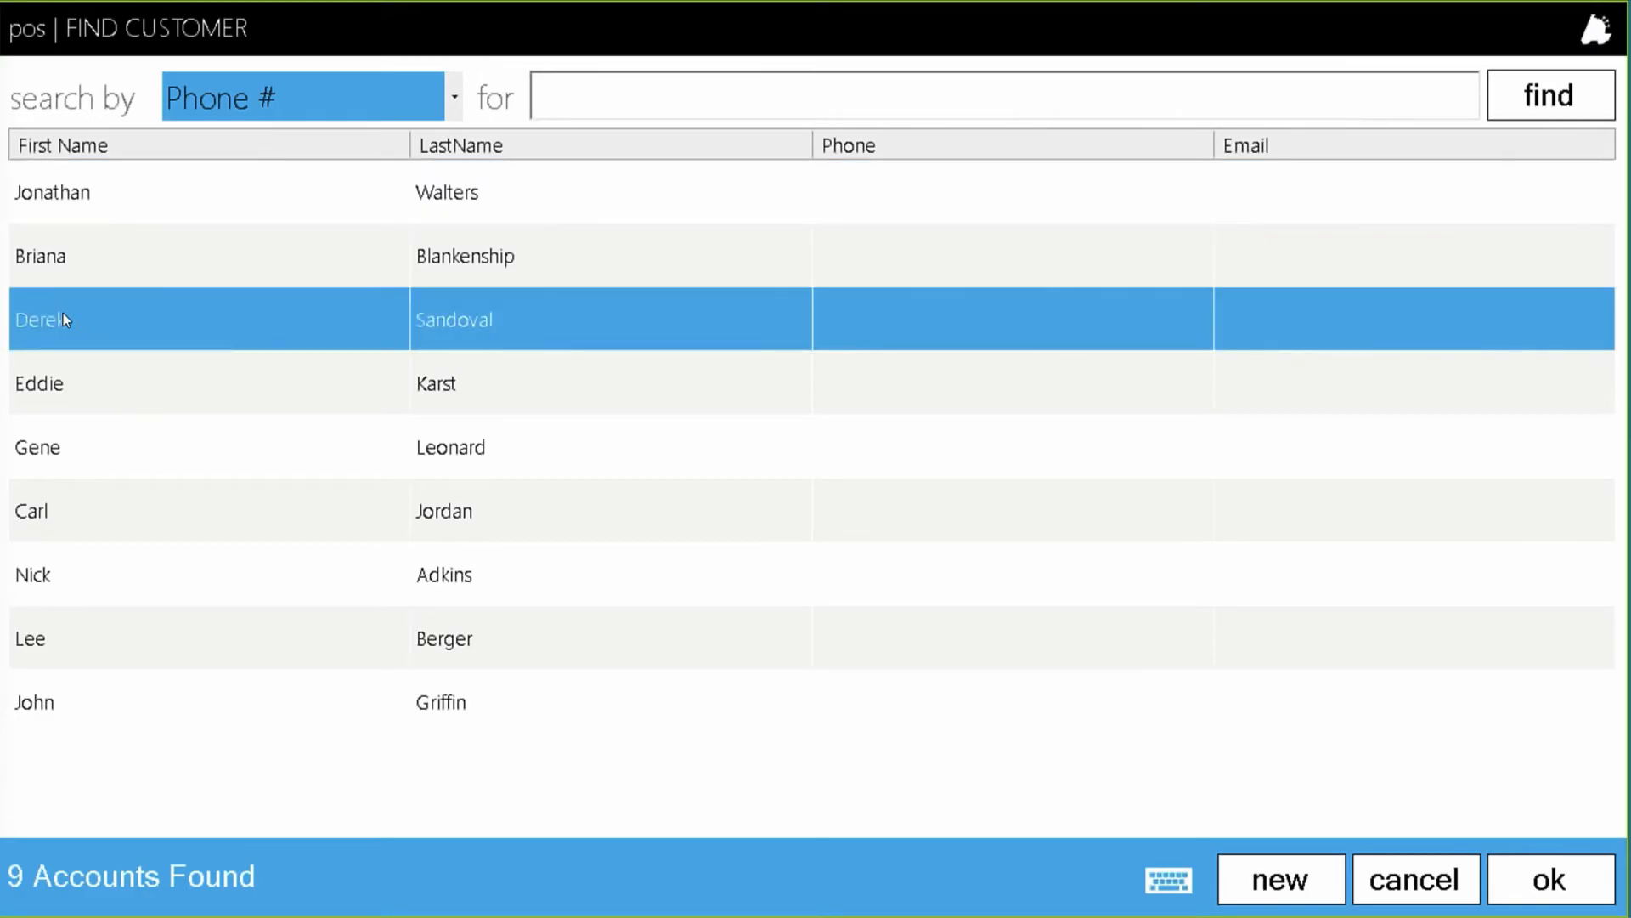
left_click(63, 313)
left_click(145, 605)
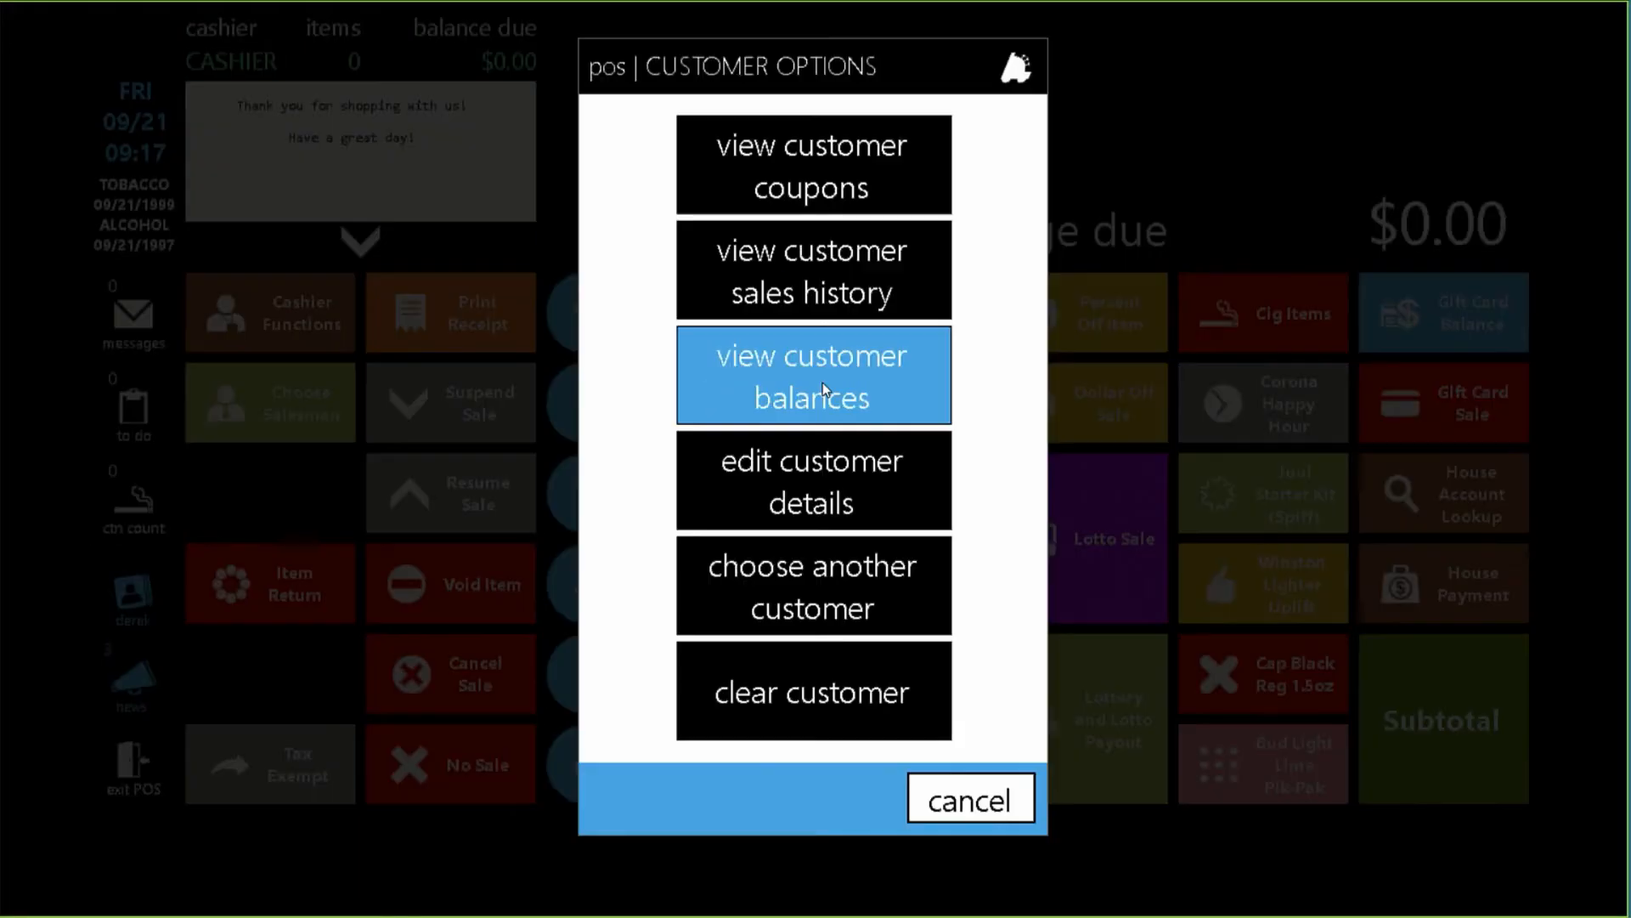
left_click(821, 381)
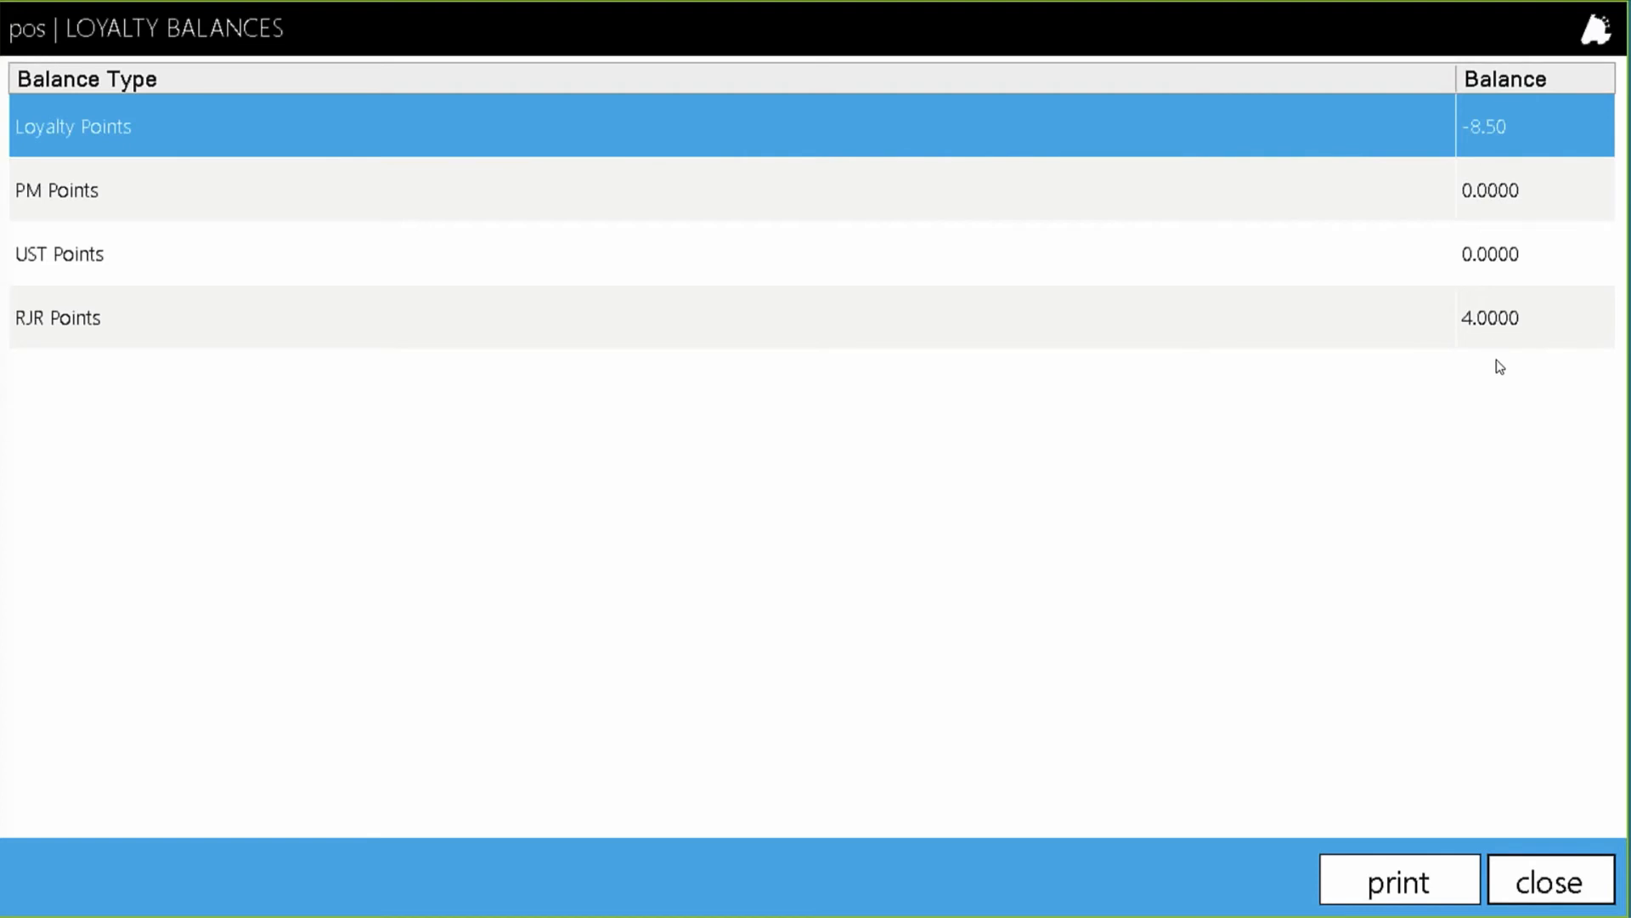
left_click(1544, 884)
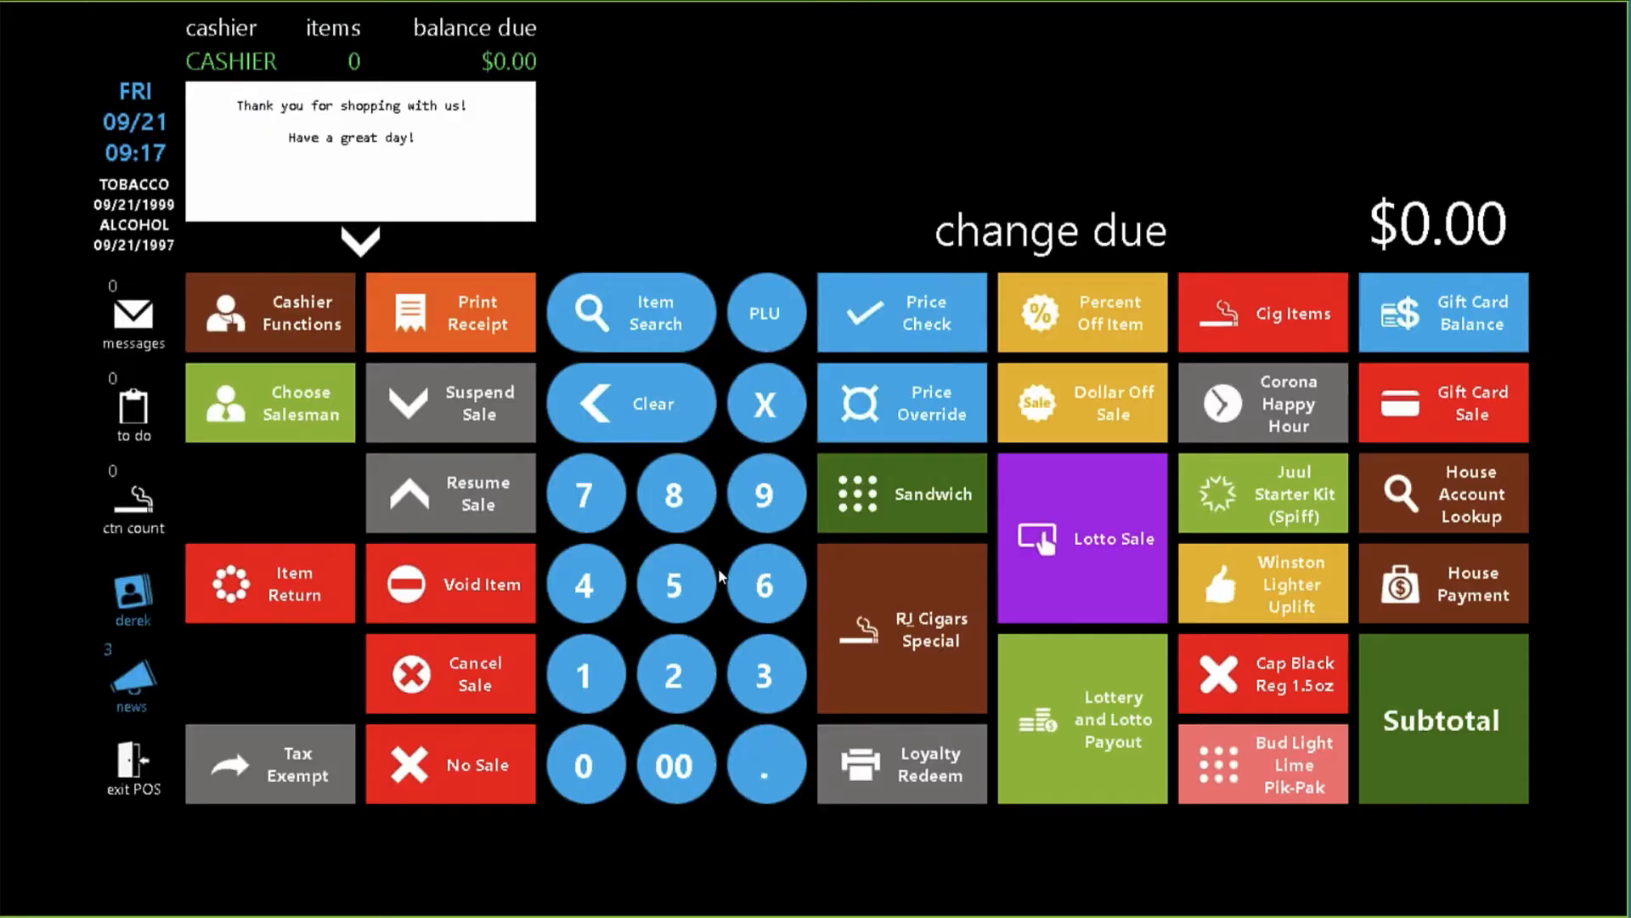
Sell six $11.95 CAMEL REGULAR packs with the age visually verified, and take the full payment in cash.
left_click(776, 403)
left_click(1263, 313)
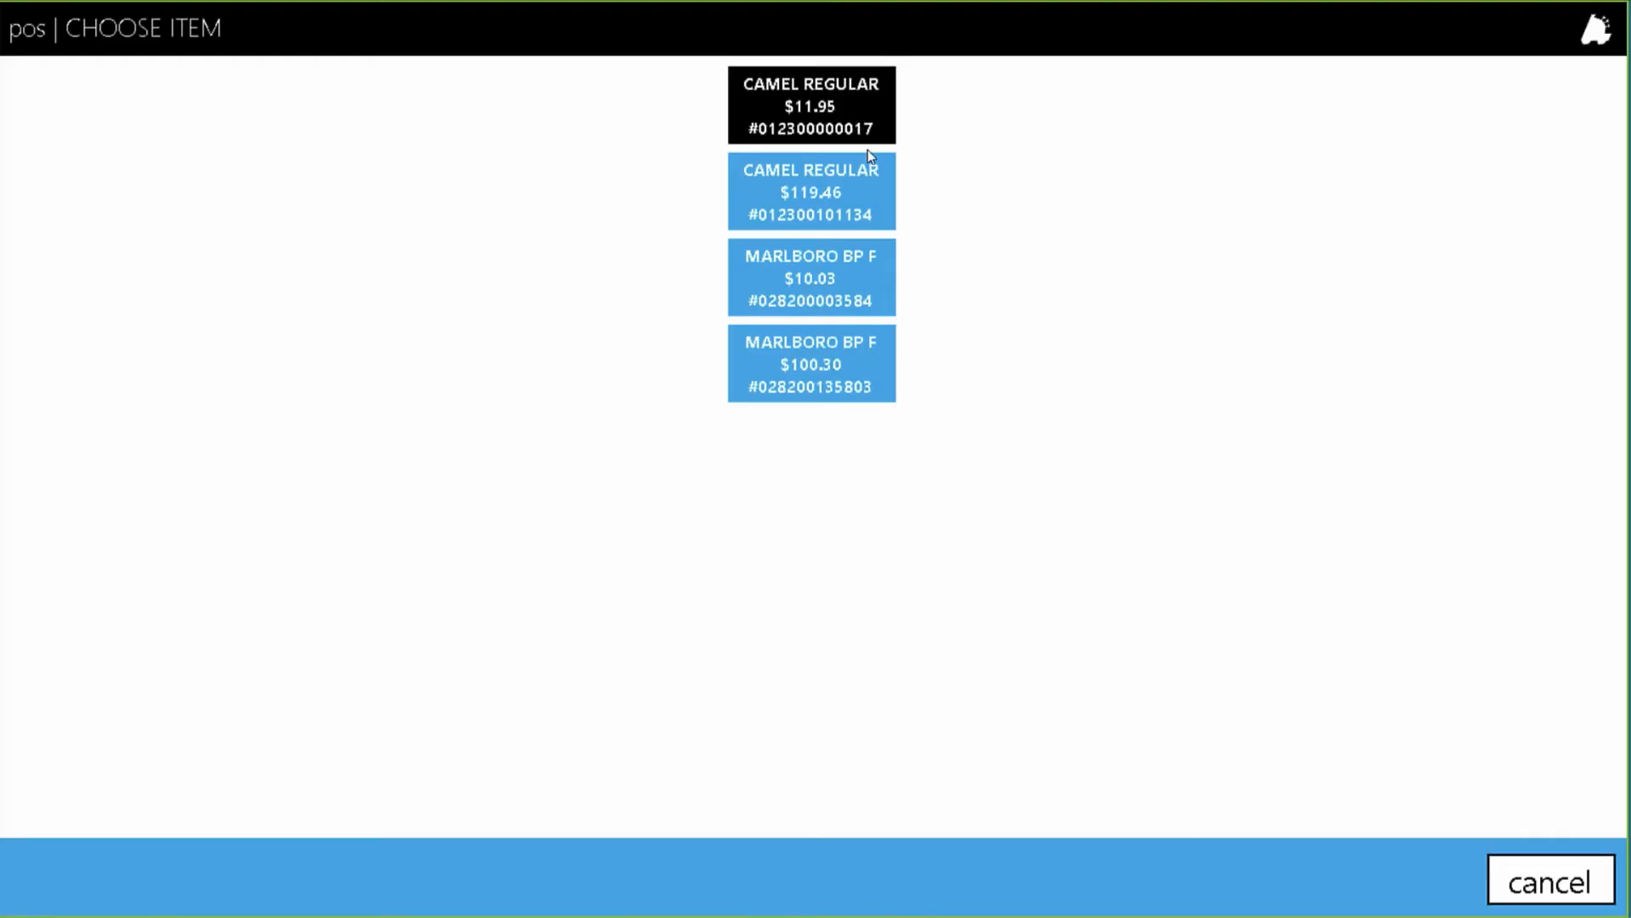
left_click(869, 144)
left_click(1141, 731)
left_click(1434, 695)
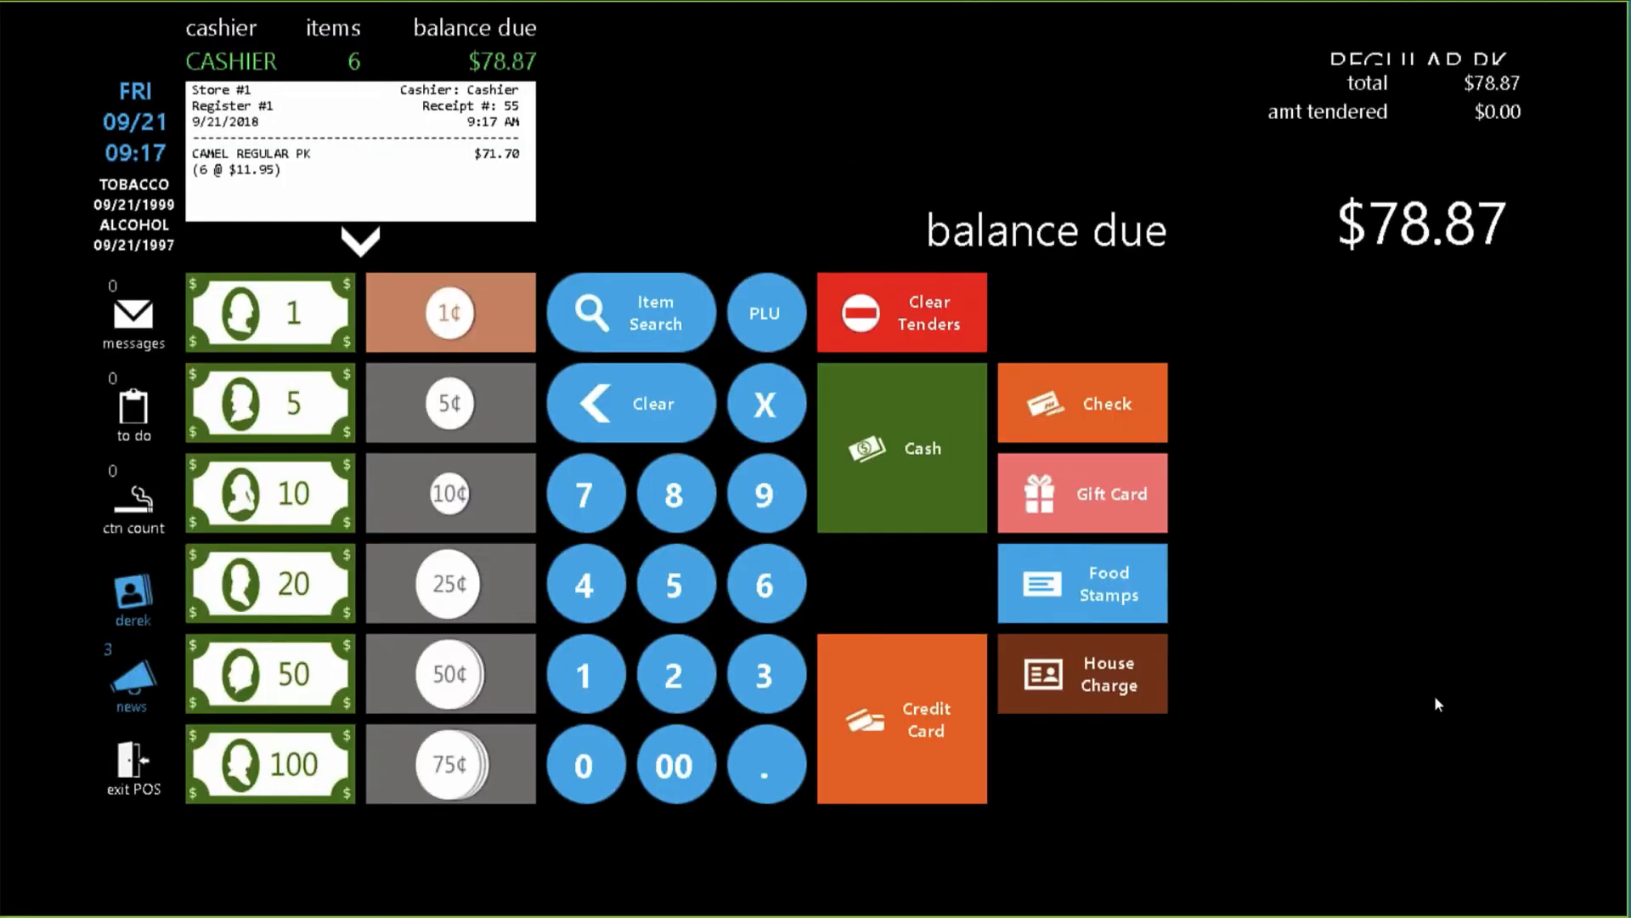
left_click(921, 450)
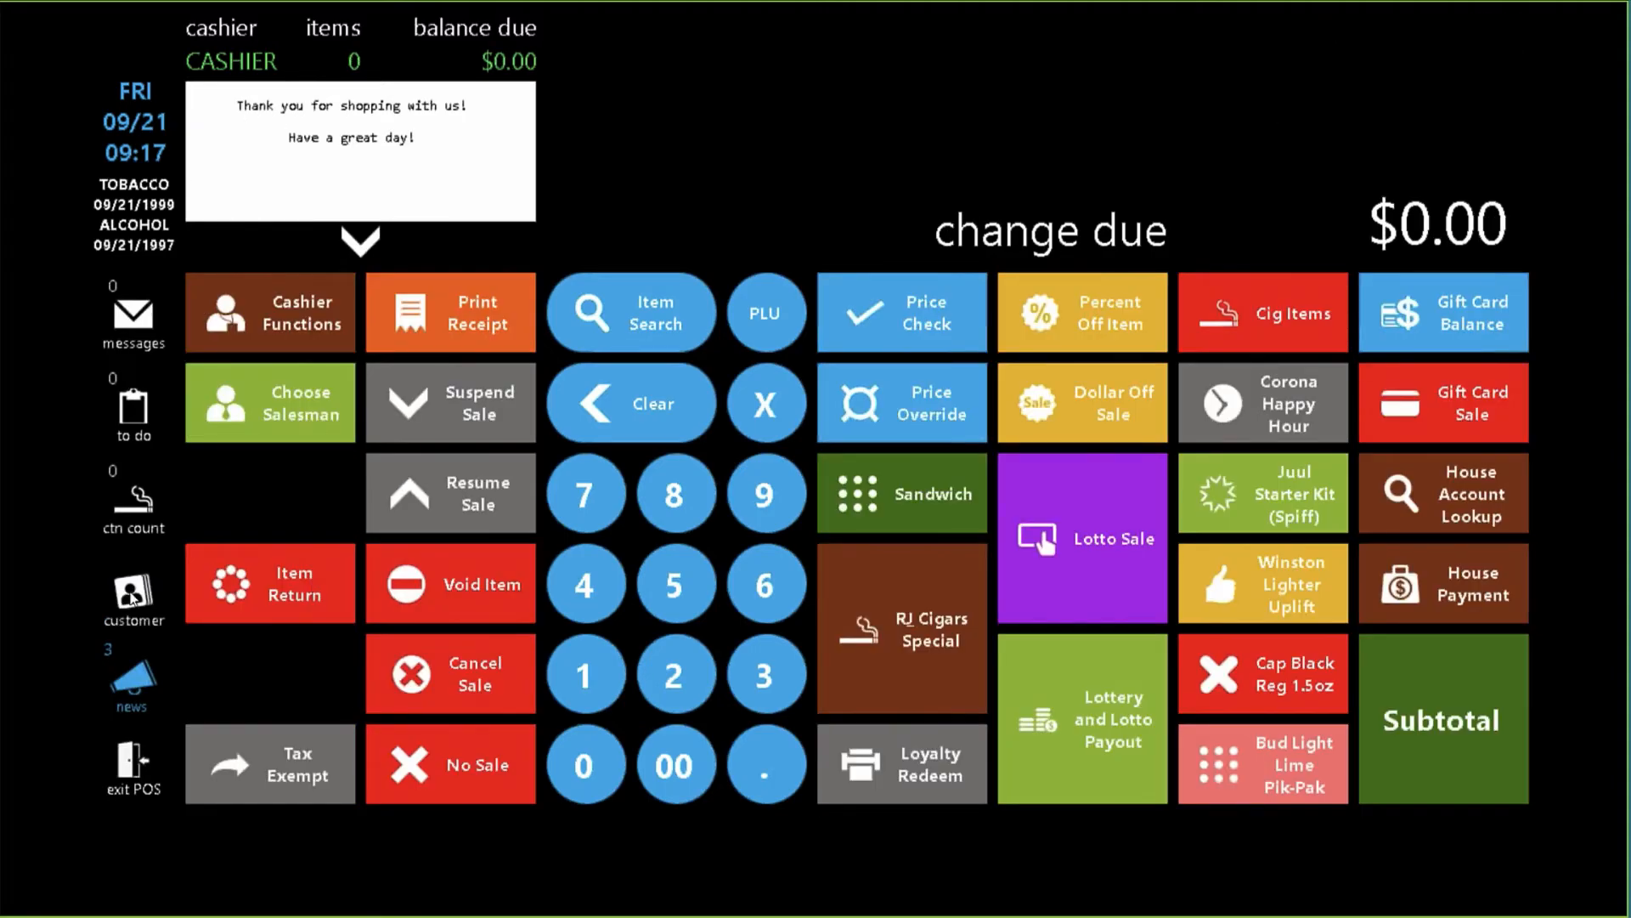
Find all customer accounts, assign the third customer, and check the loyalty balances after the six-pack Camel sale.
left_click(132, 595)
left_click(203, 322)
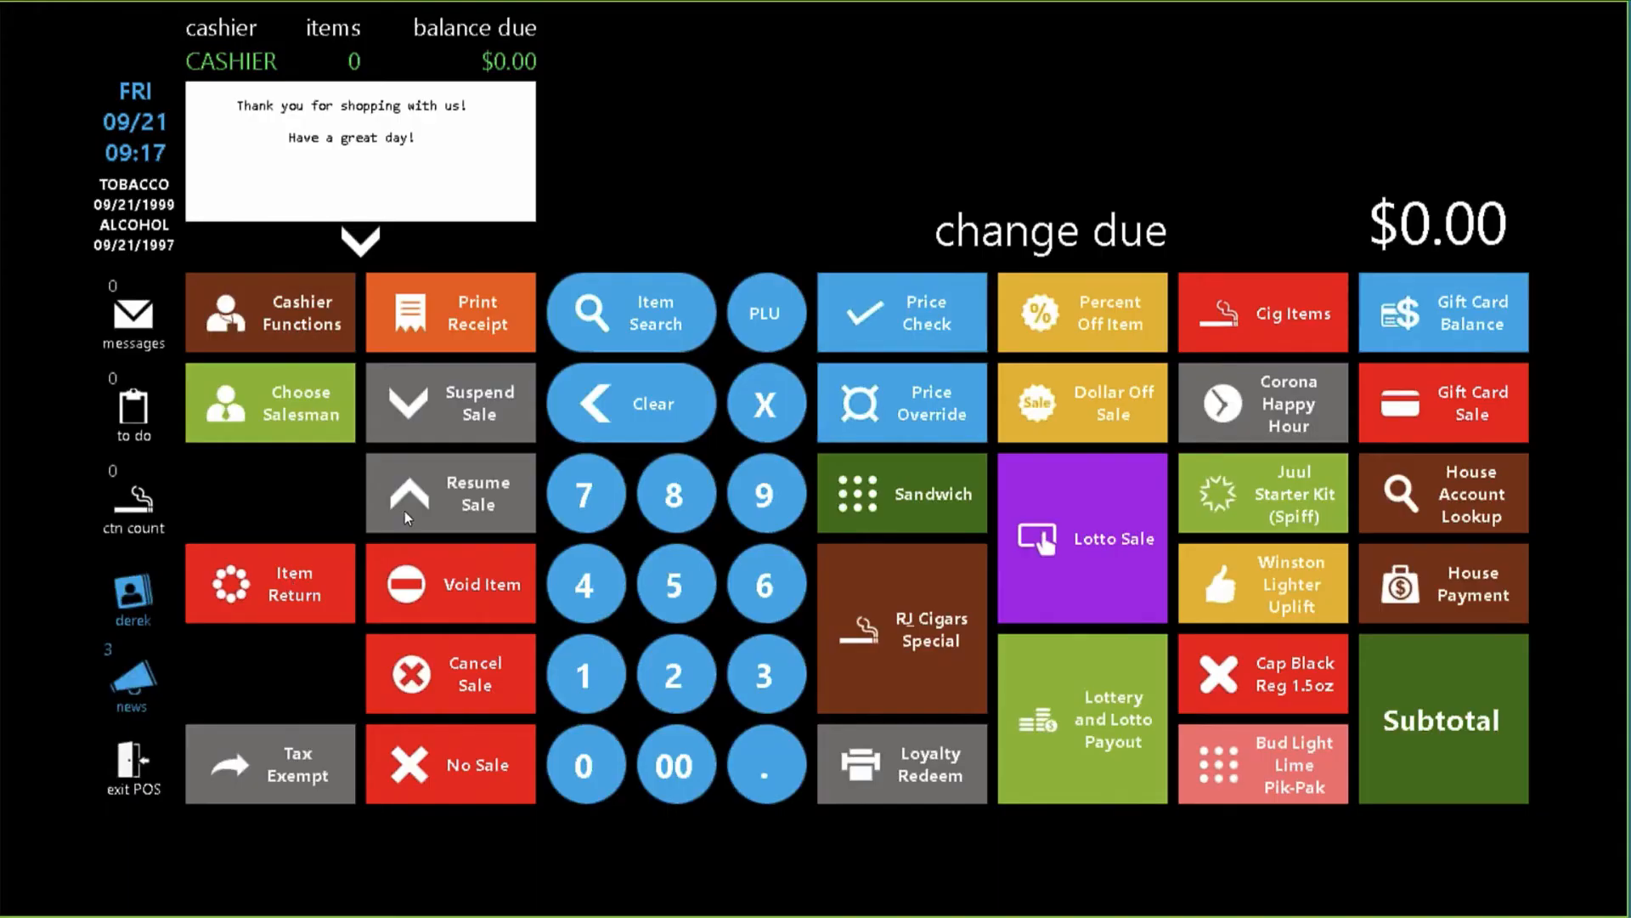
left_click(141, 590)
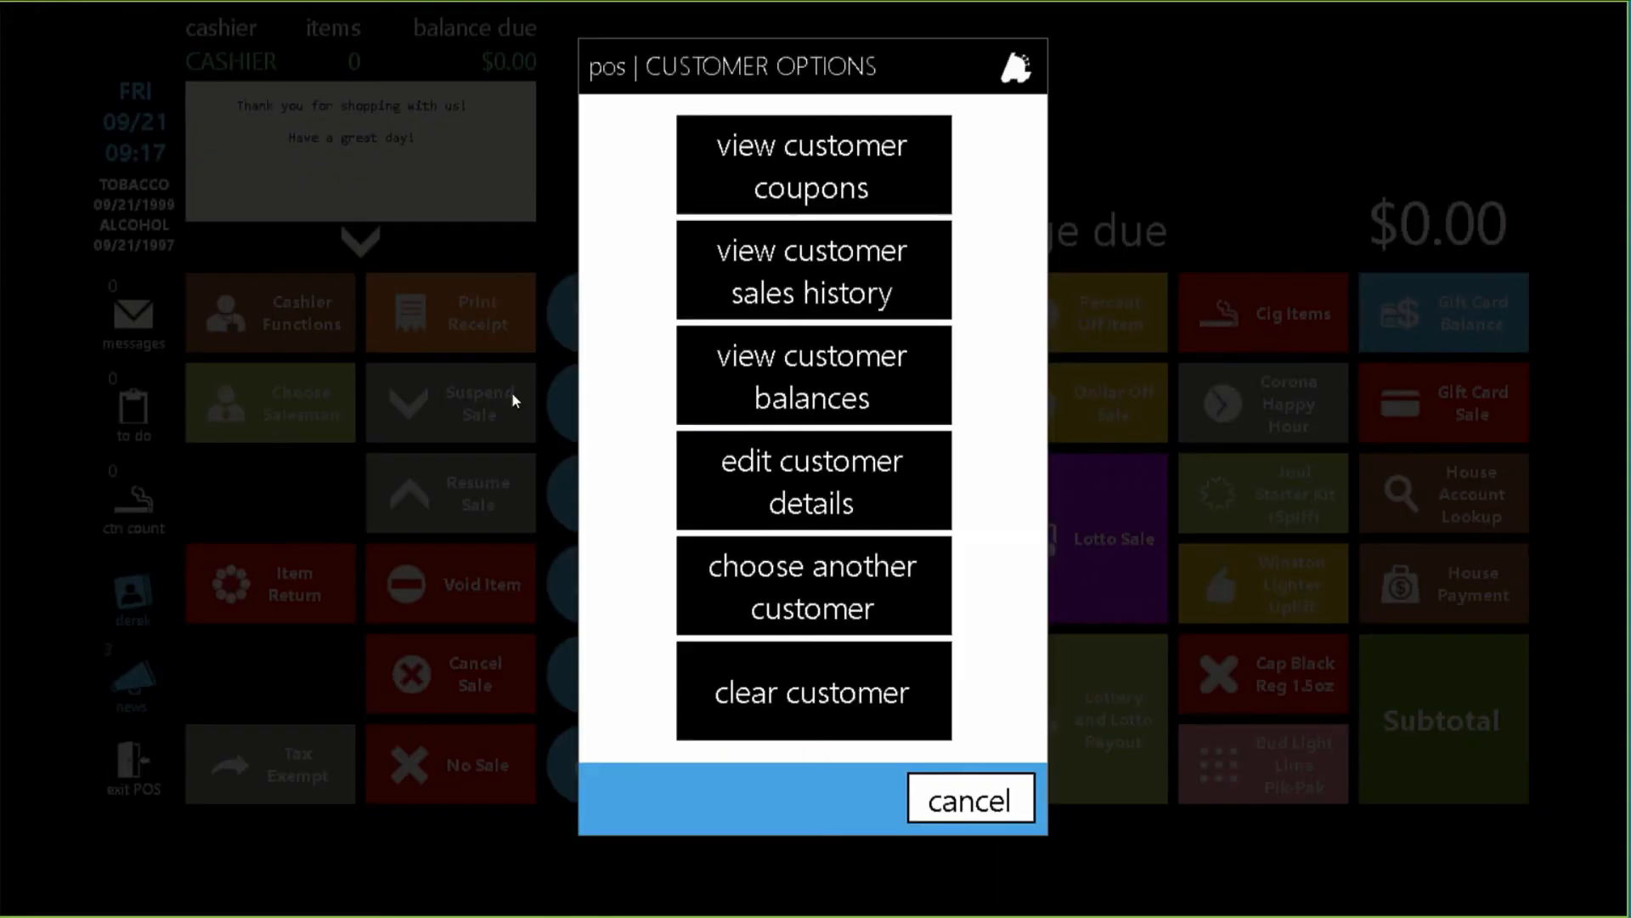
left_click(801, 357)
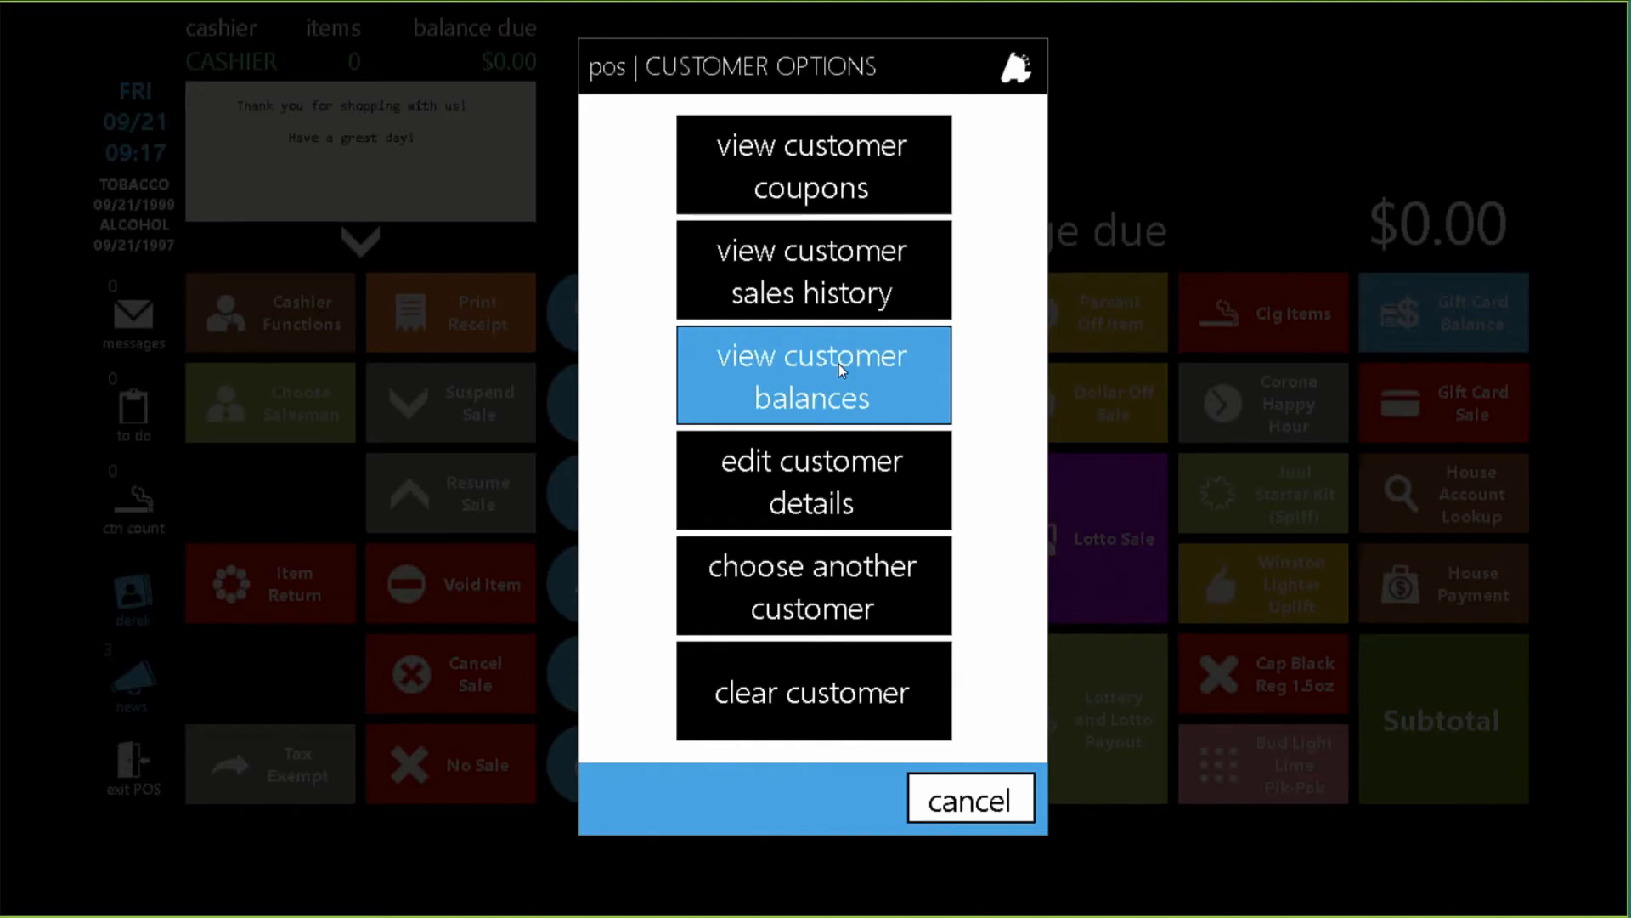
left_click(839, 364)
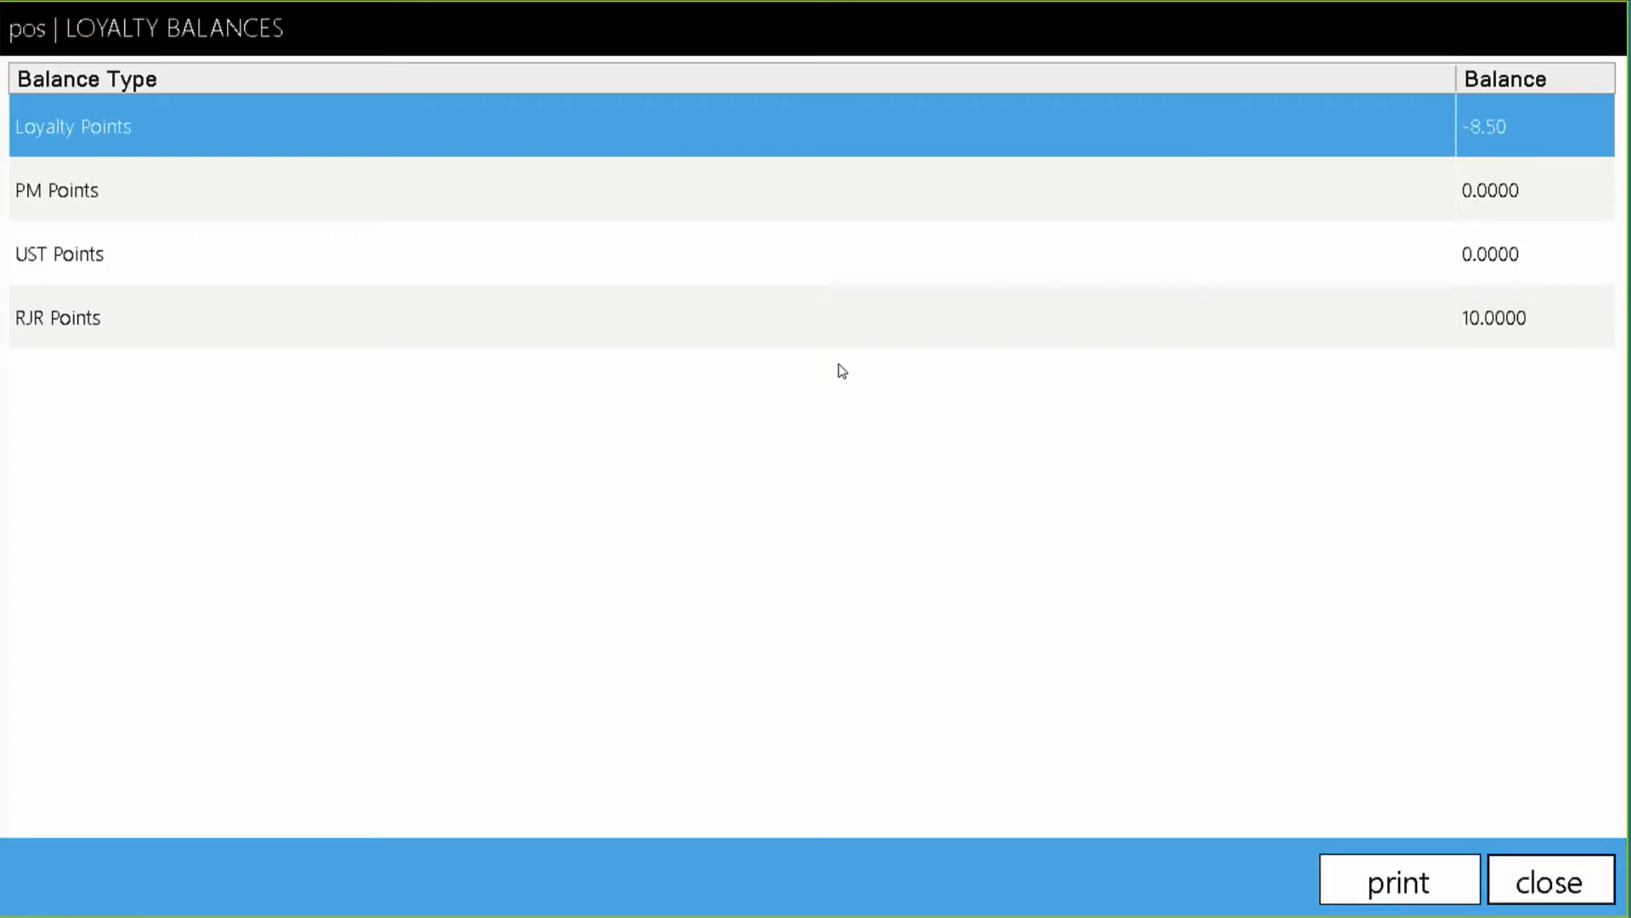
Review the trigger value and reward amount of Manuf Campaign Example in Director, then return to the POS and close the loyalty balances.
key("alt+Tab")
key("alt+Tab")
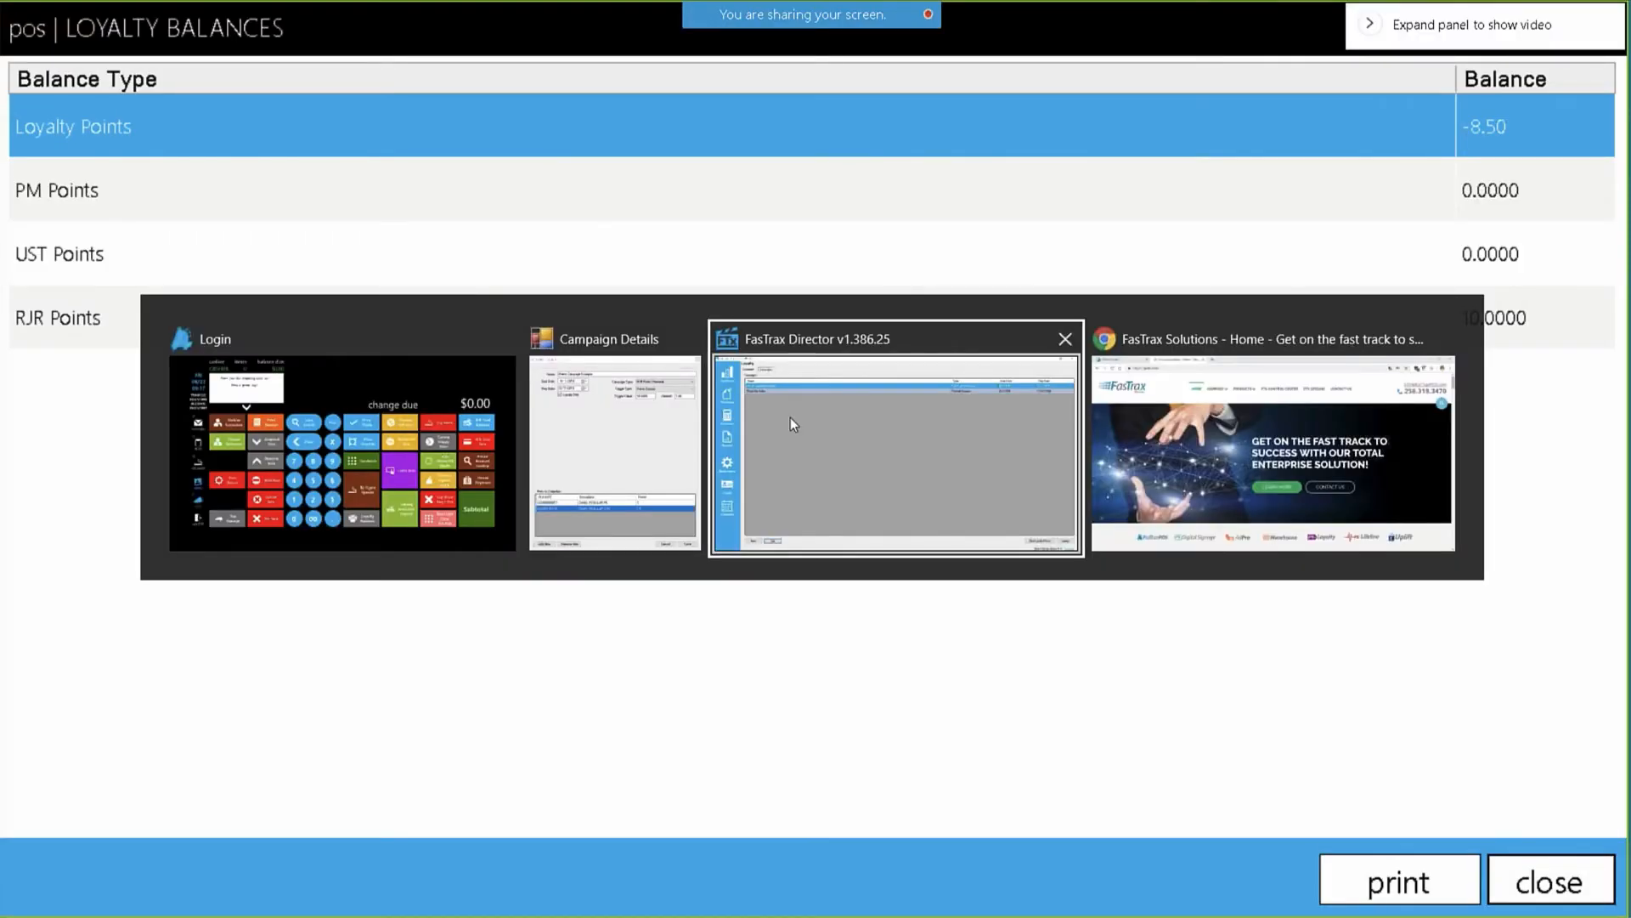
left_click(583, 385)
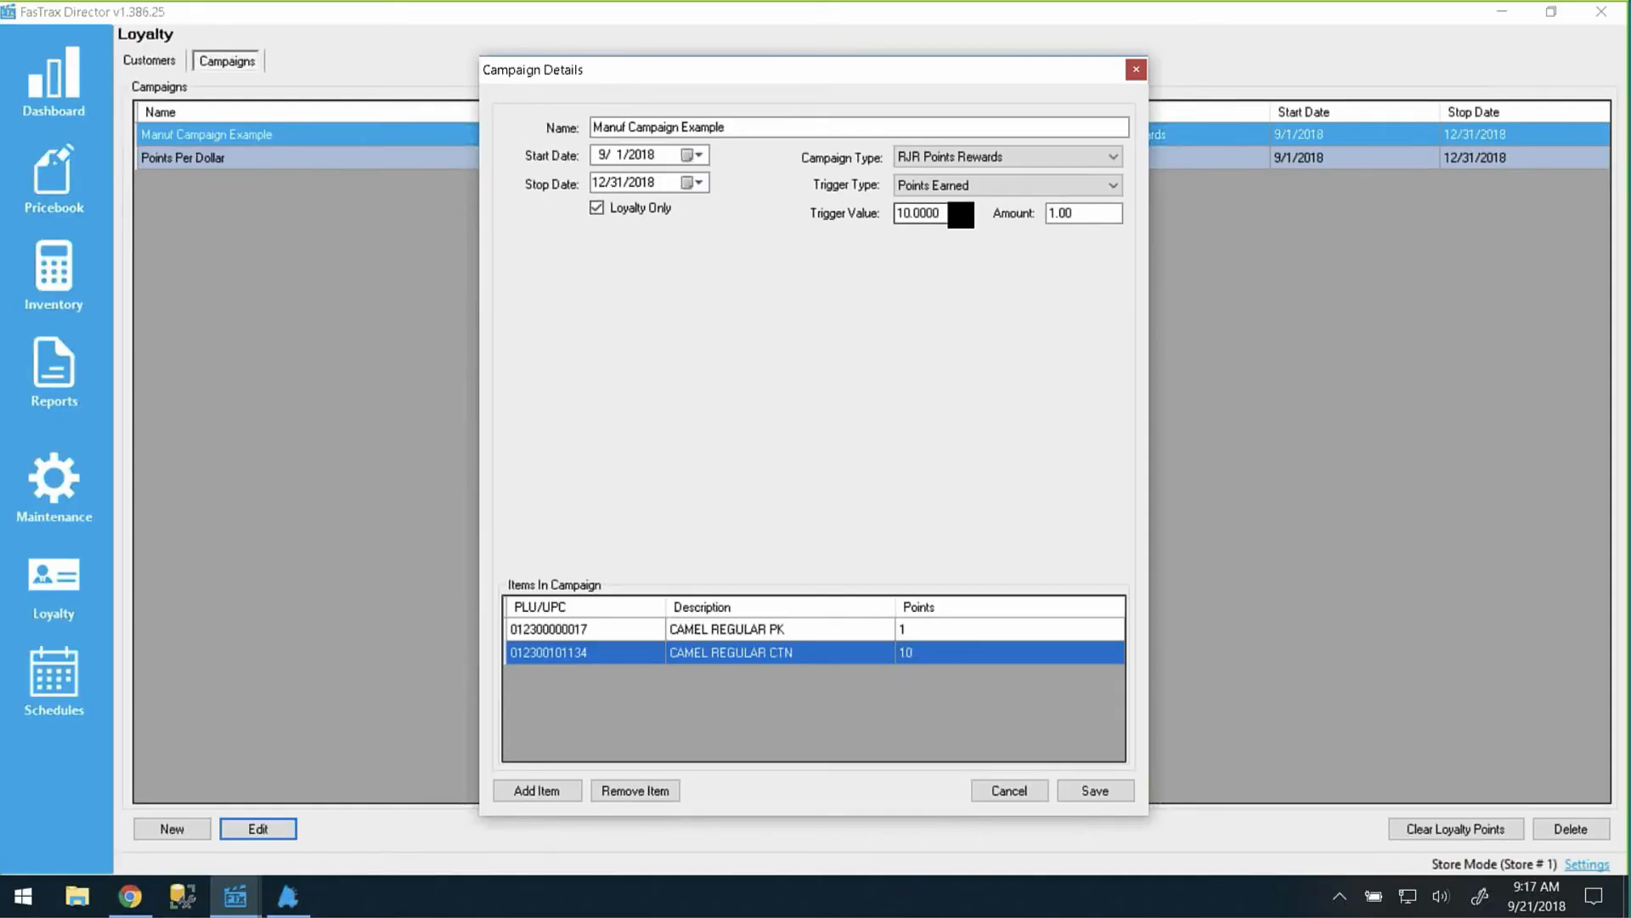
key("Tab")
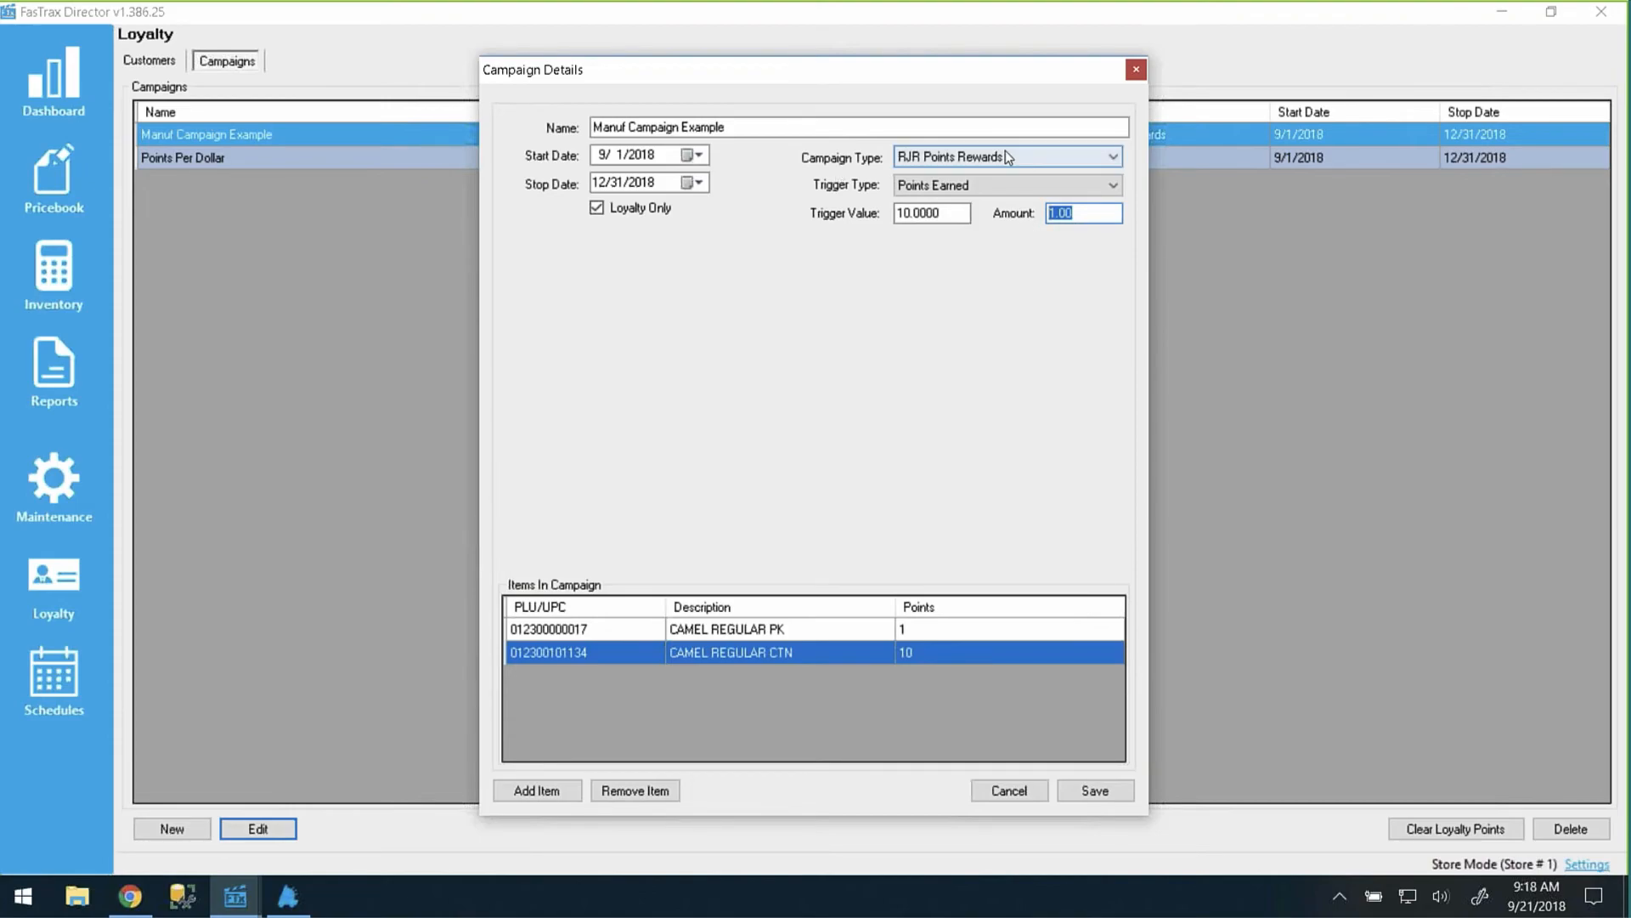
key("alt+Tab")
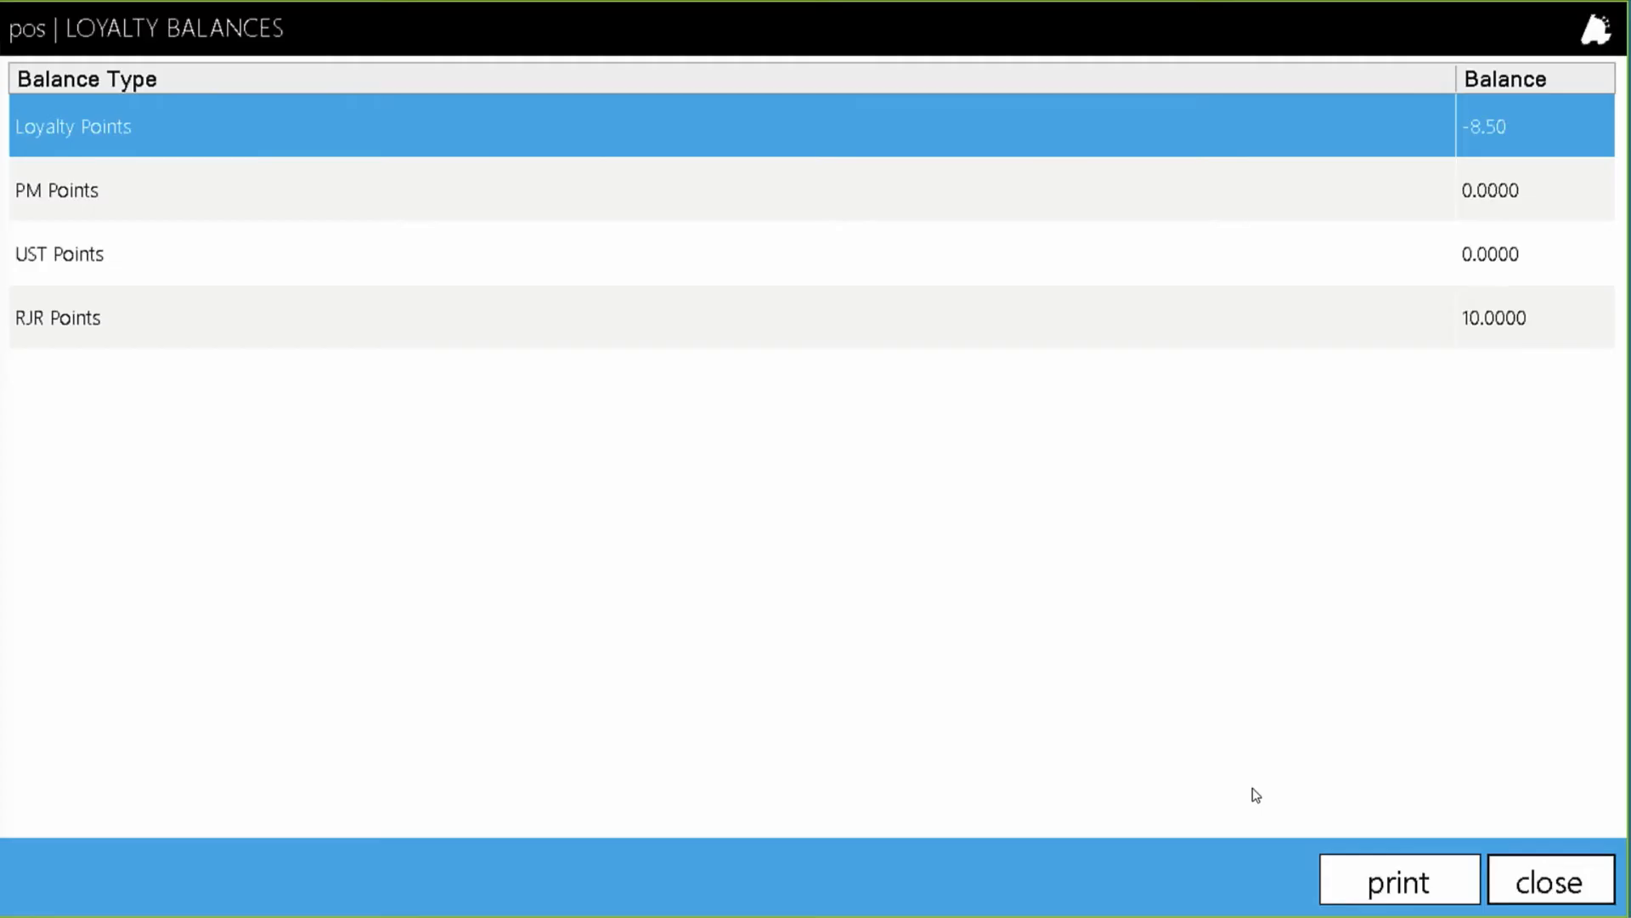
left_click(1582, 887)
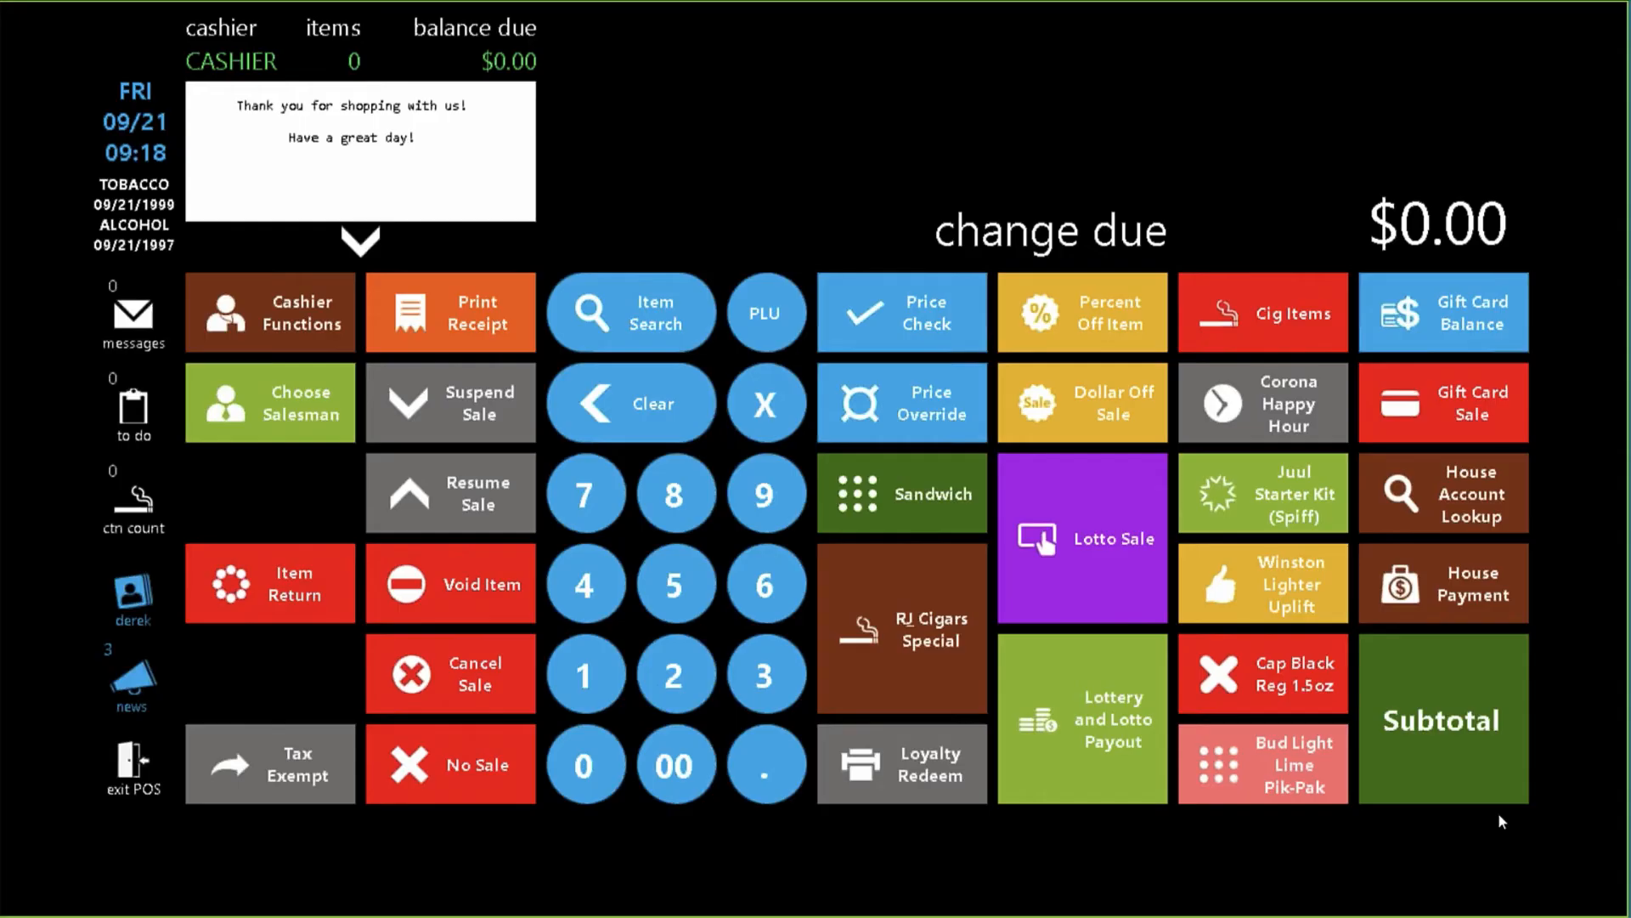
Sell one $11.95 CAMEL REGULAR pack to the assigned customer with the age visually verified, and take the full payment in cash.
left_click(1268, 311)
left_click(848, 127)
left_click(1169, 744)
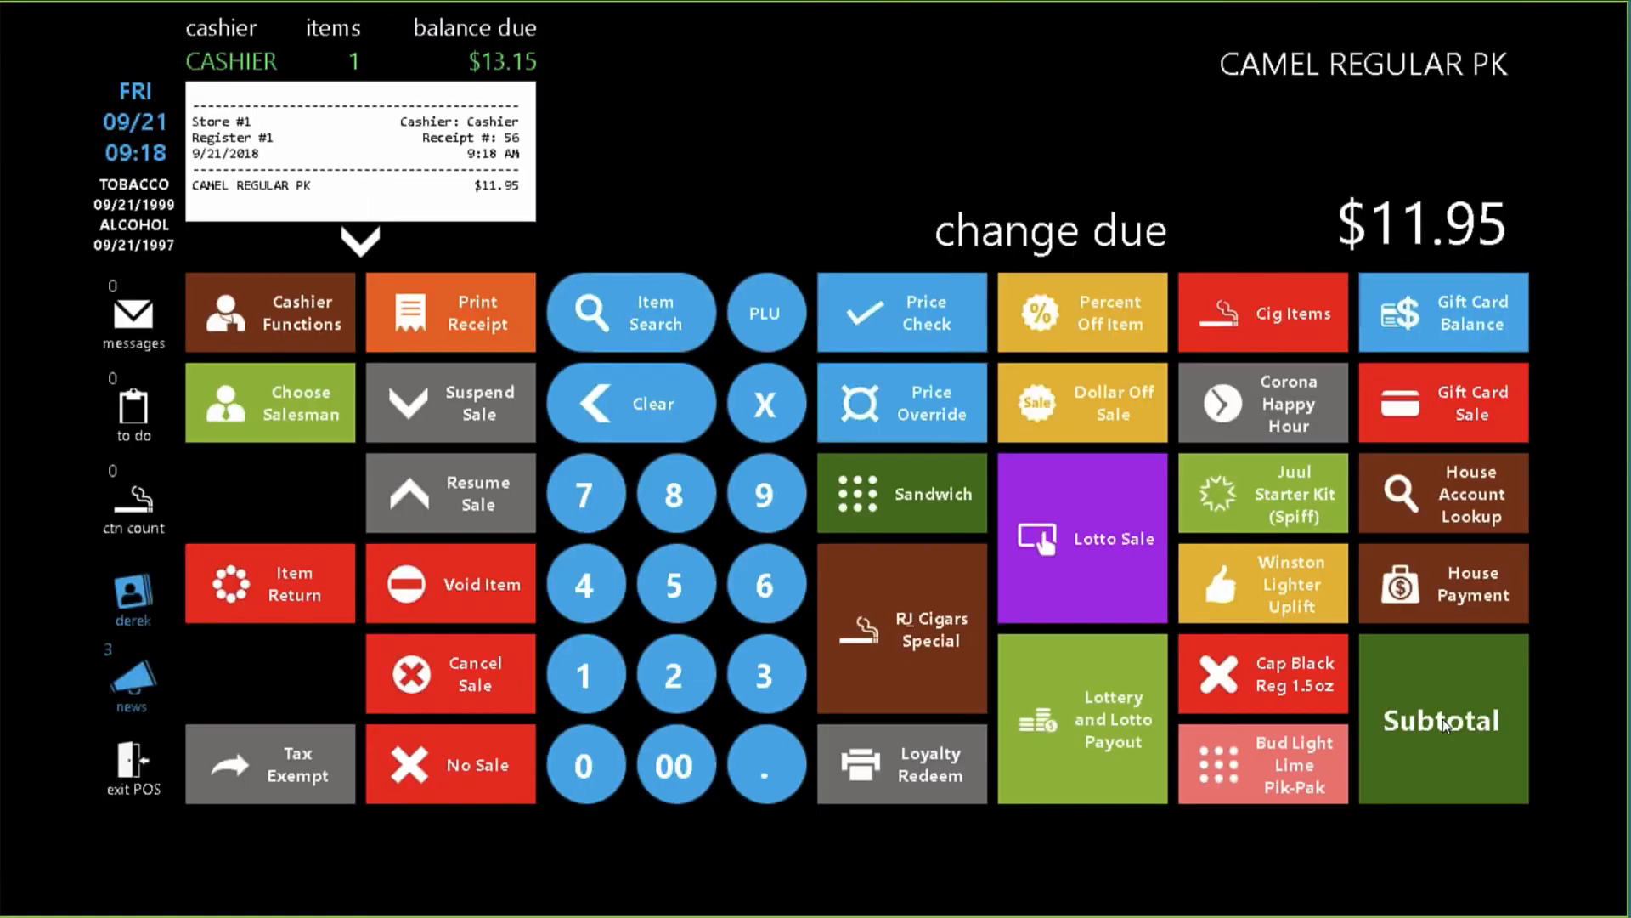
left_click(1455, 722)
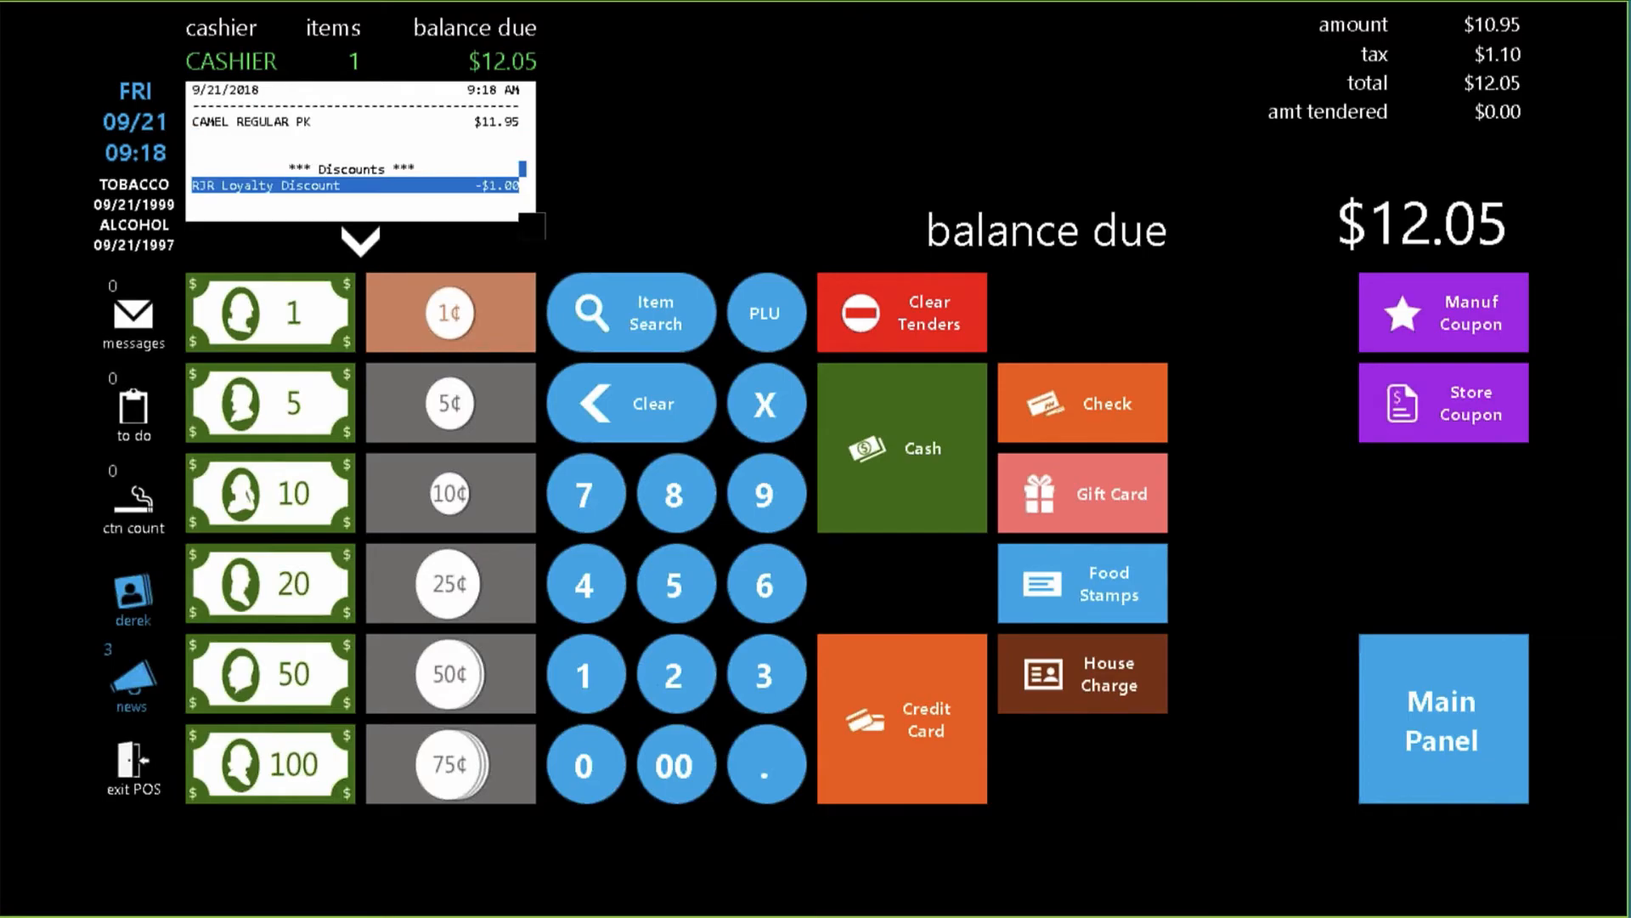
left_click(890, 444)
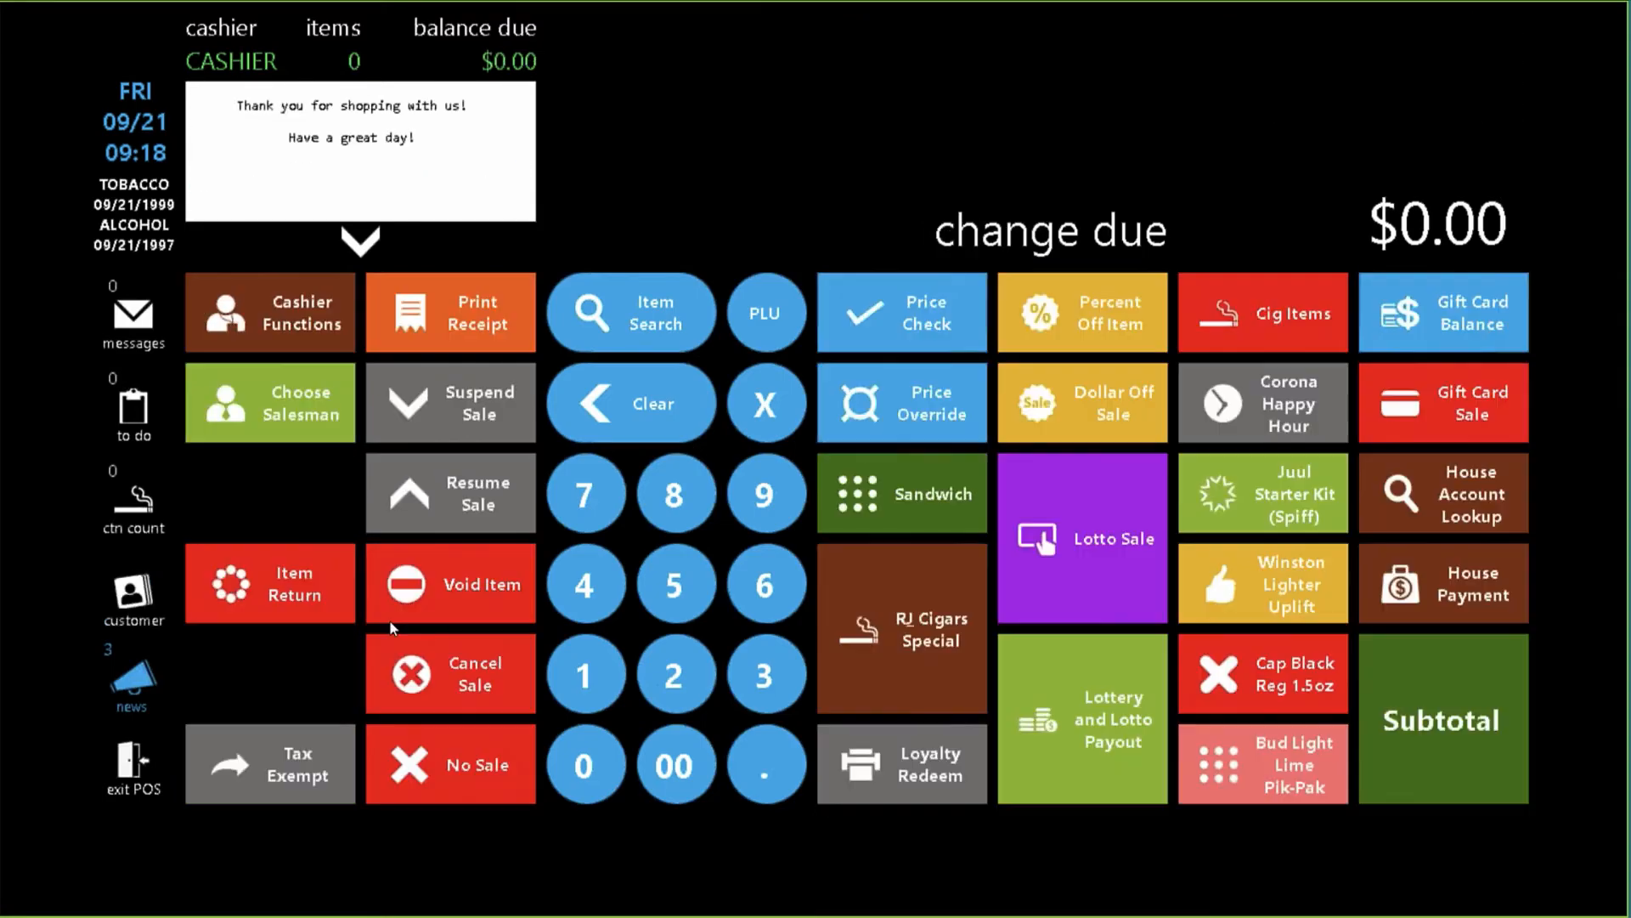
Reassign the third customer and check the RJR Points balance after the sale that redeemed the reward.
left_click(136, 593)
left_click(1550, 95)
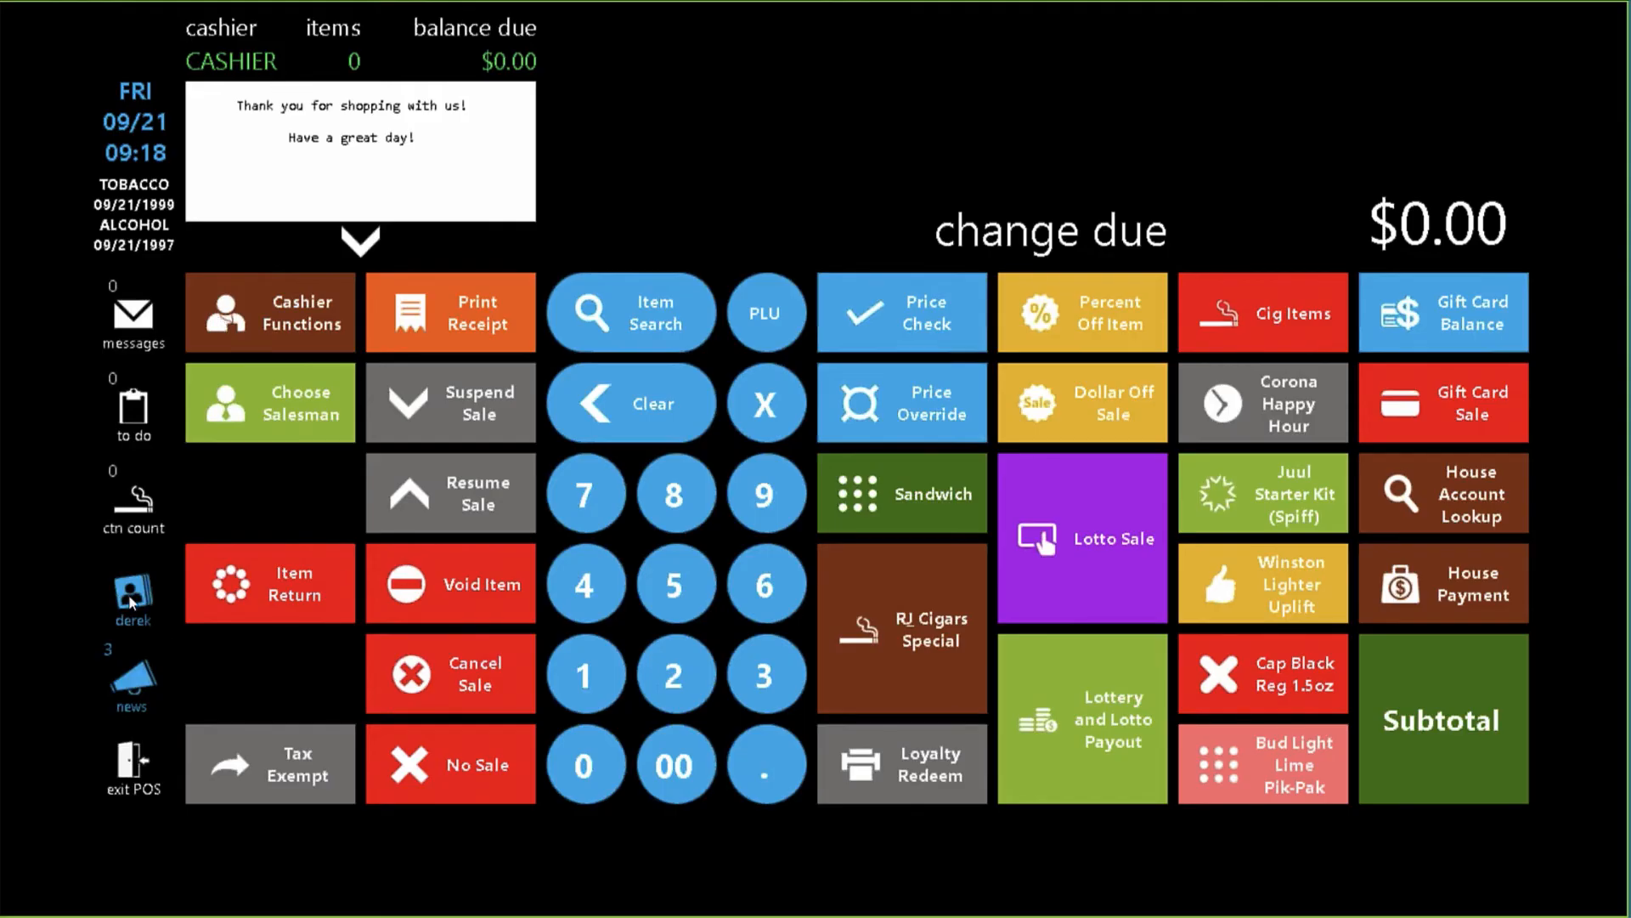
left_click(130, 601)
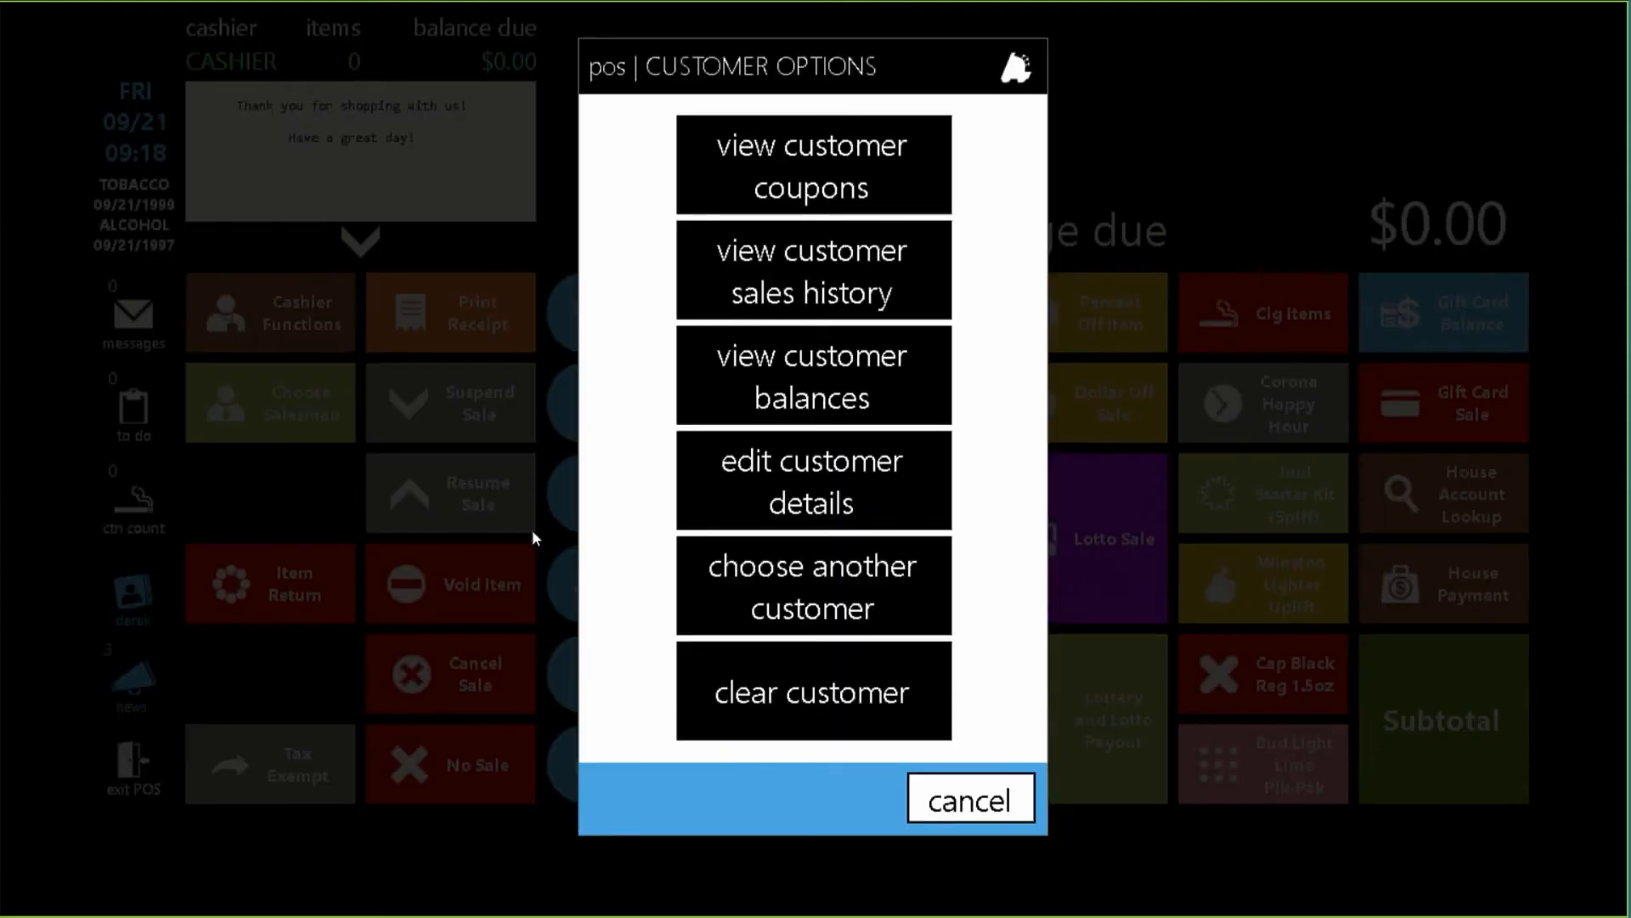
left_click(850, 389)
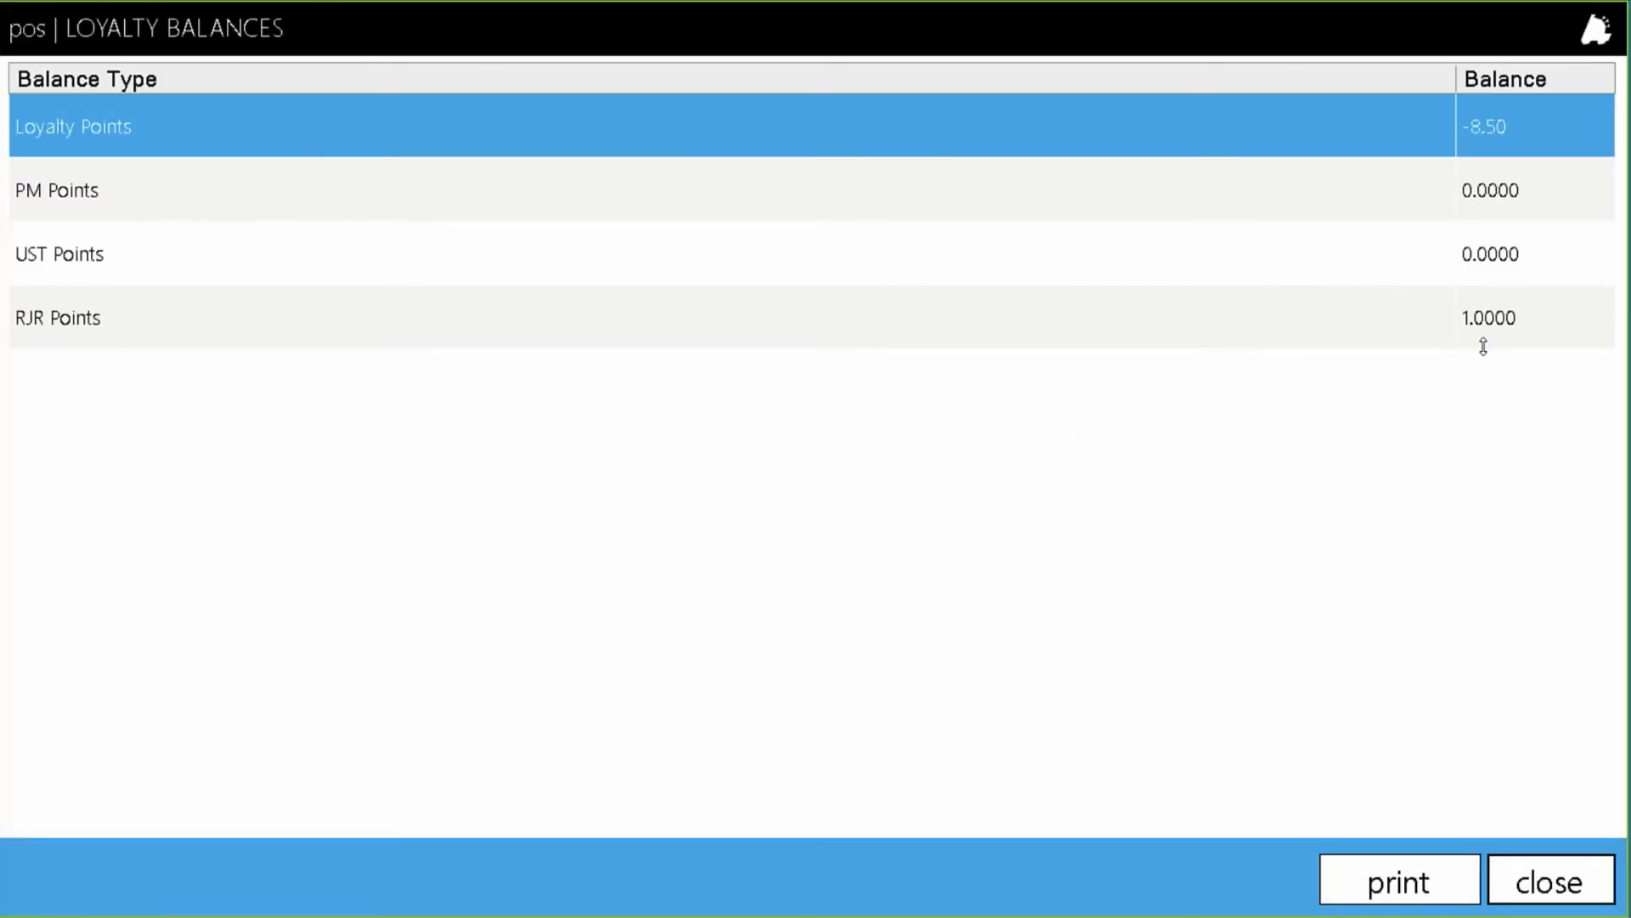
left_click(1482, 343)
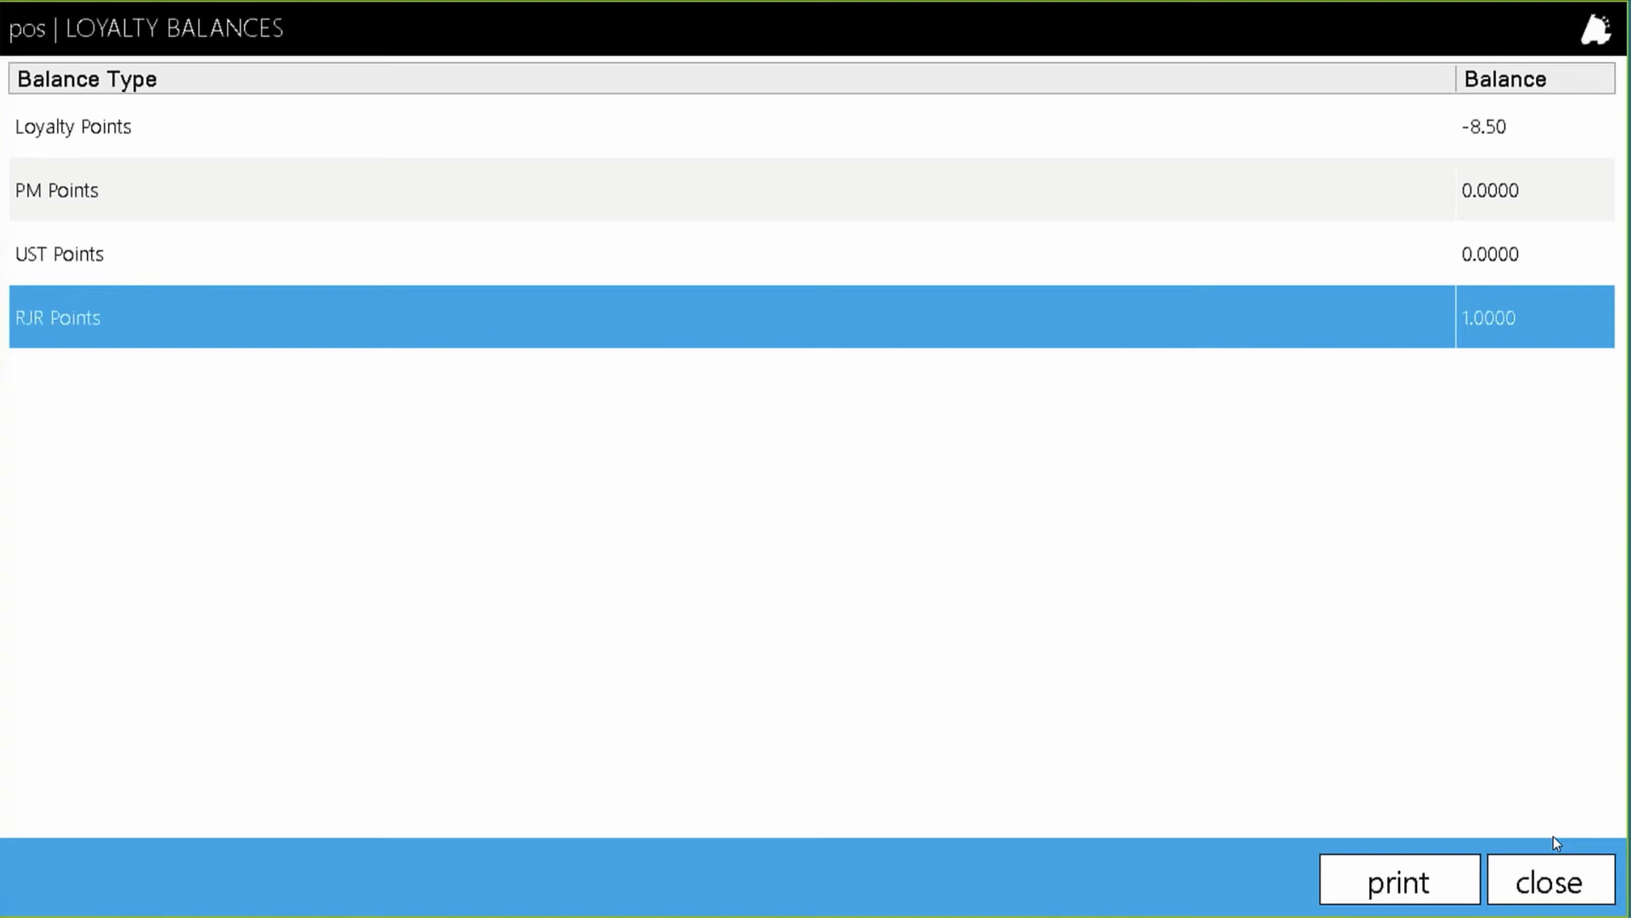
left_click(1584, 883)
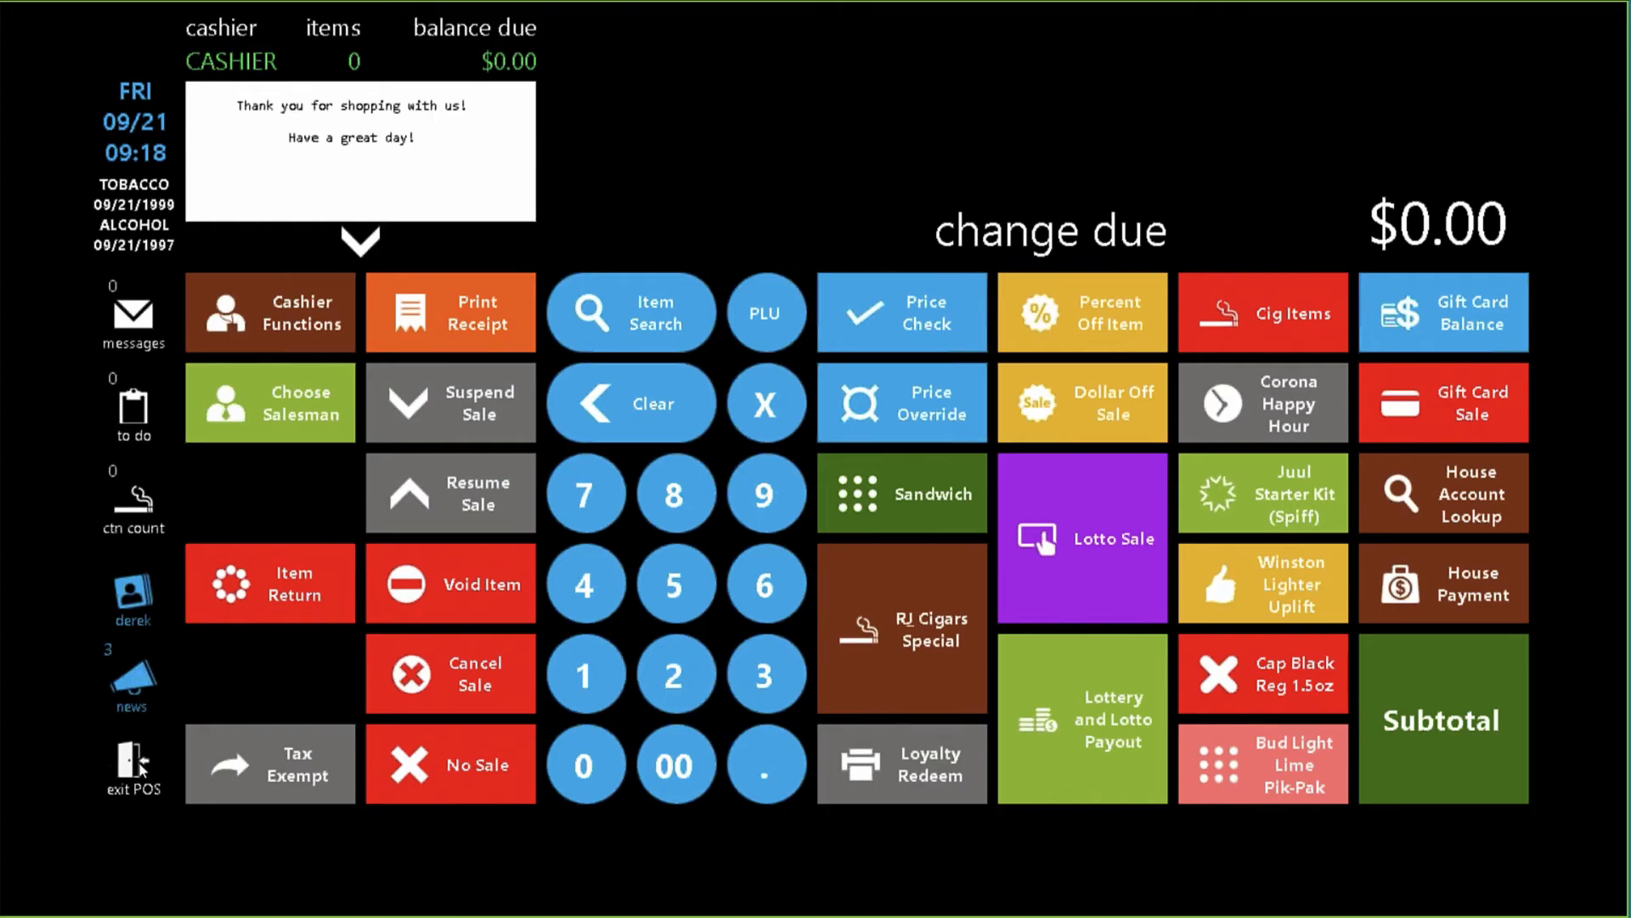
Switch to Director, close the Manuf Campaign Example details, and open the system discounts of the Pricebook.
key("alt+Tab")
left_click(890, 462)
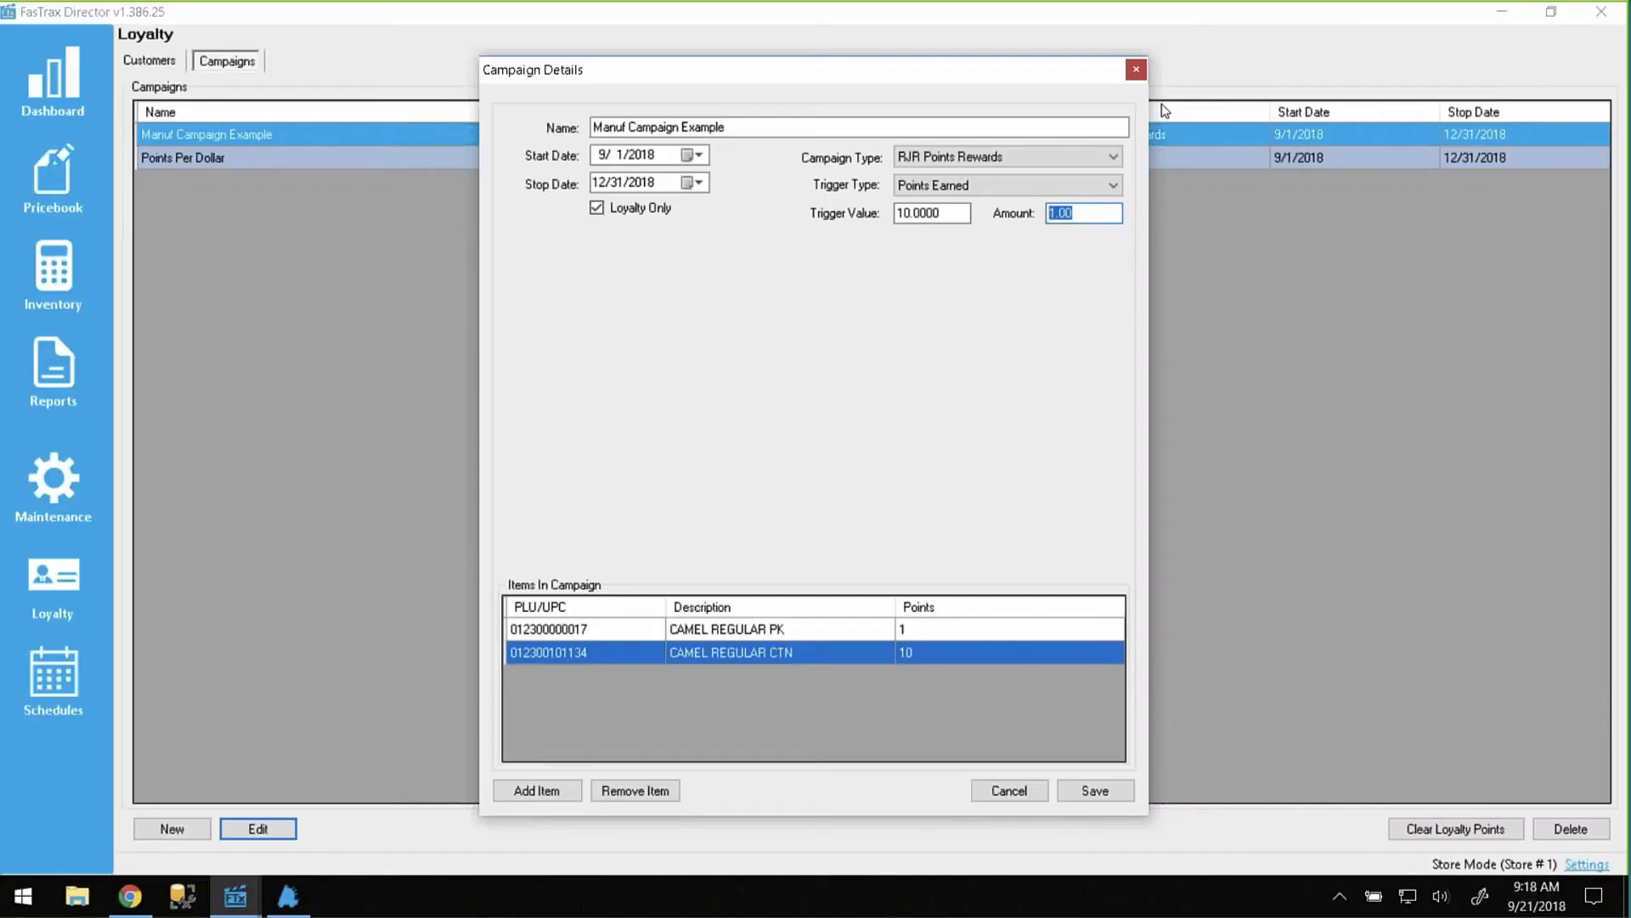
left_click(1139, 70)
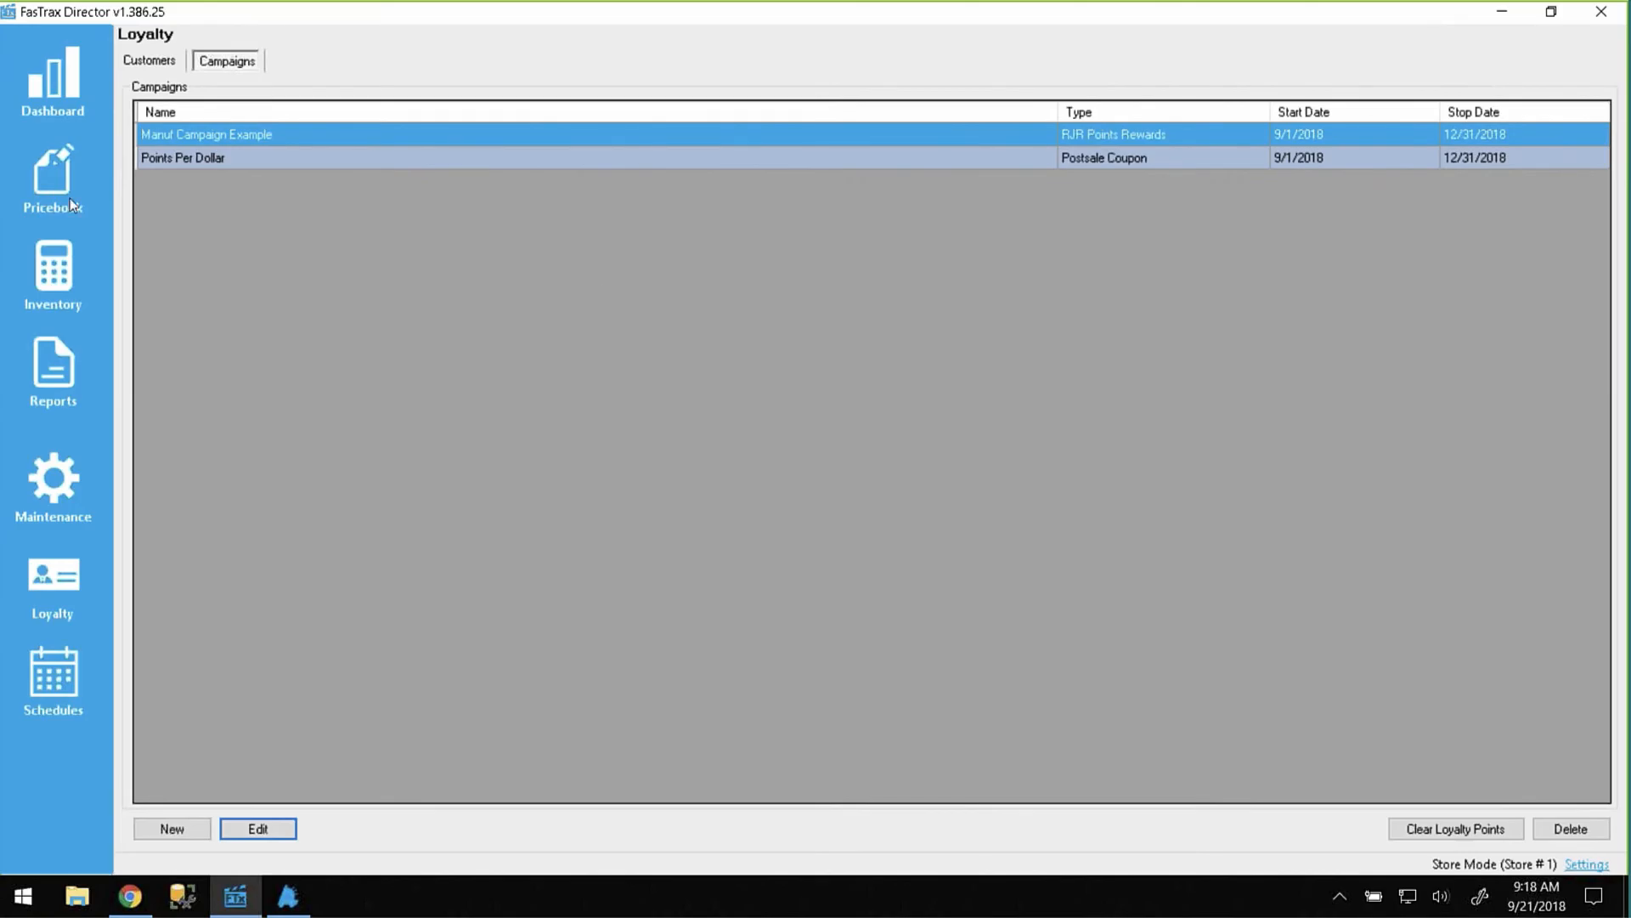
left_click(56, 175)
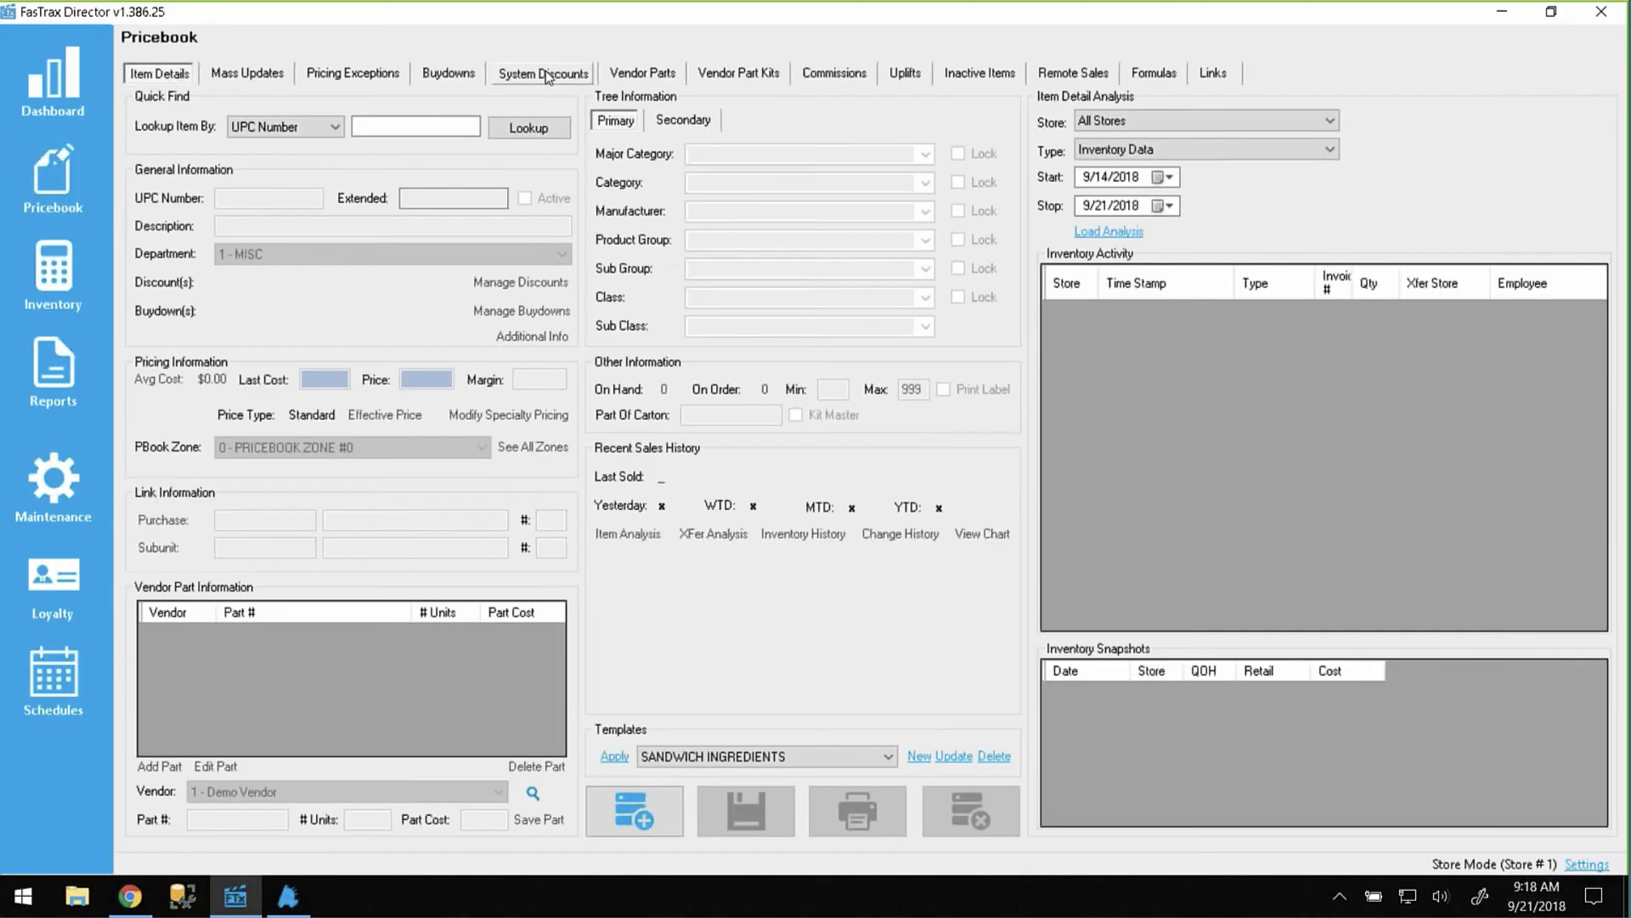
left_click(544, 73)
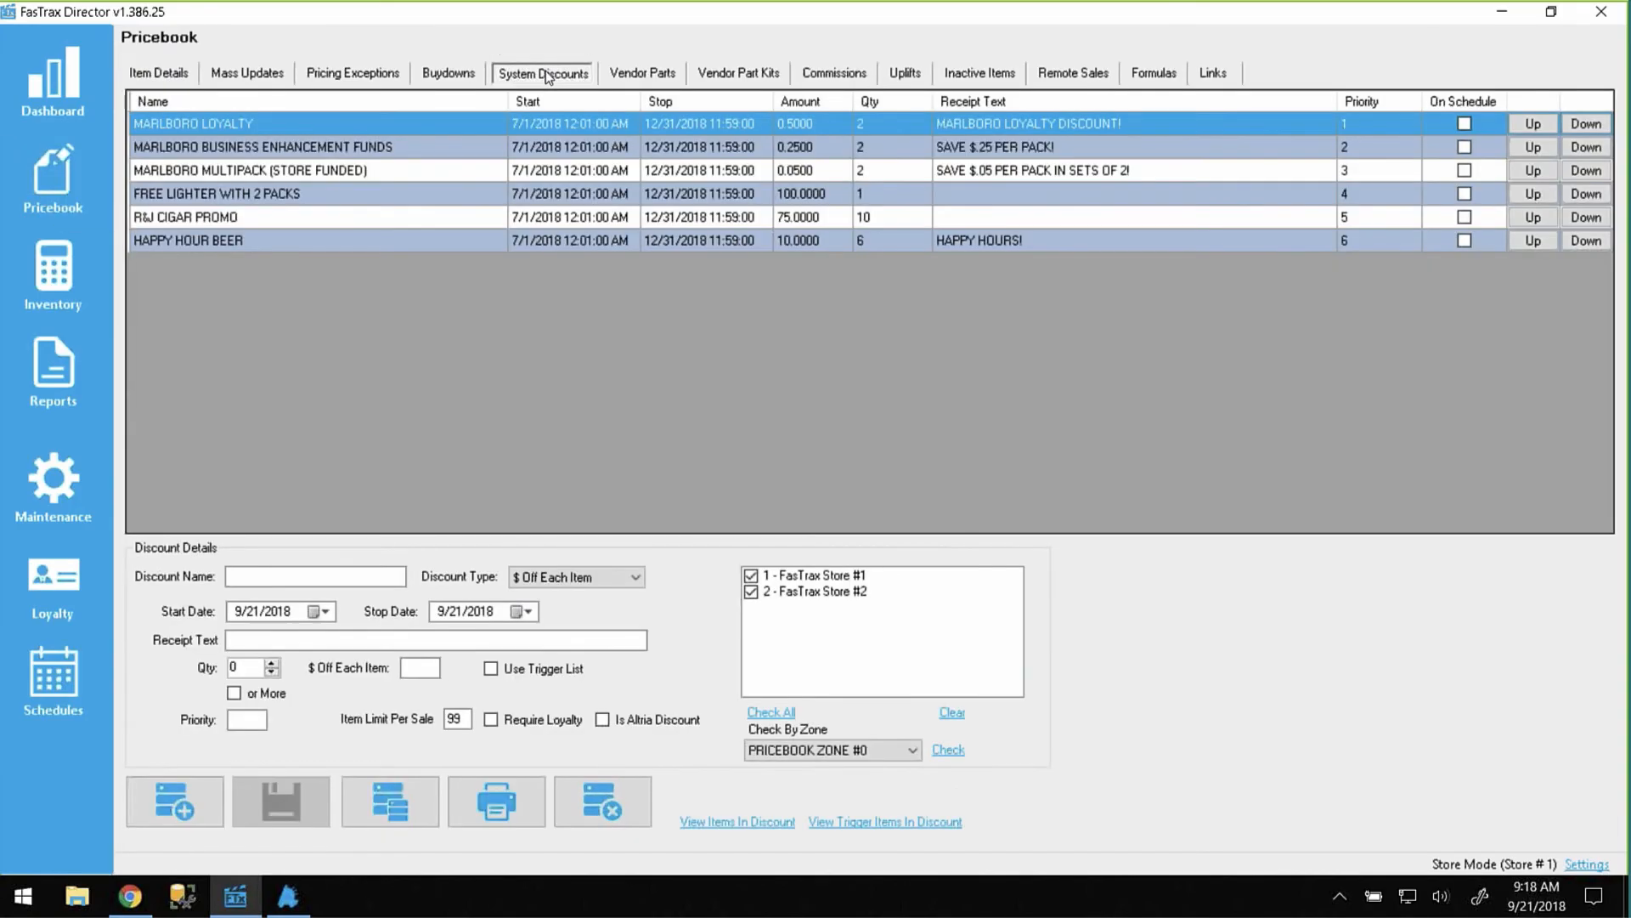
Compare the settings of the MARLBORO LOYALTY, MARLBORO BUSINESS ENHANCEMENT FUNDS and MARLBORO MULTIPACK (STORE FUNDED) discounts.
left_click(313, 127)
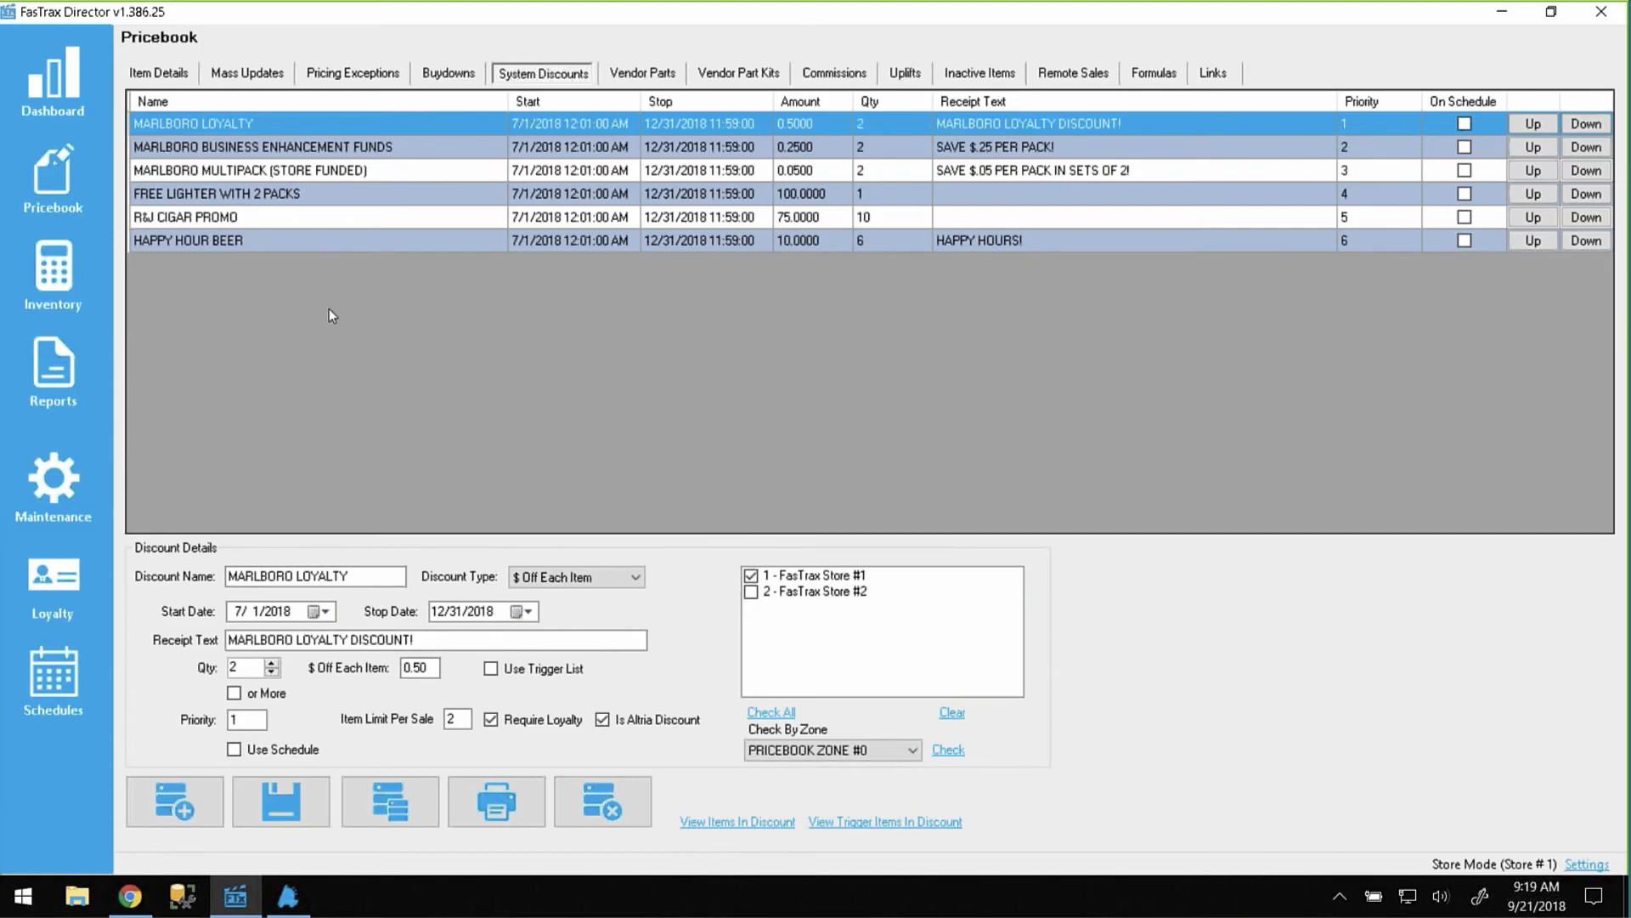
left_click(285, 172)
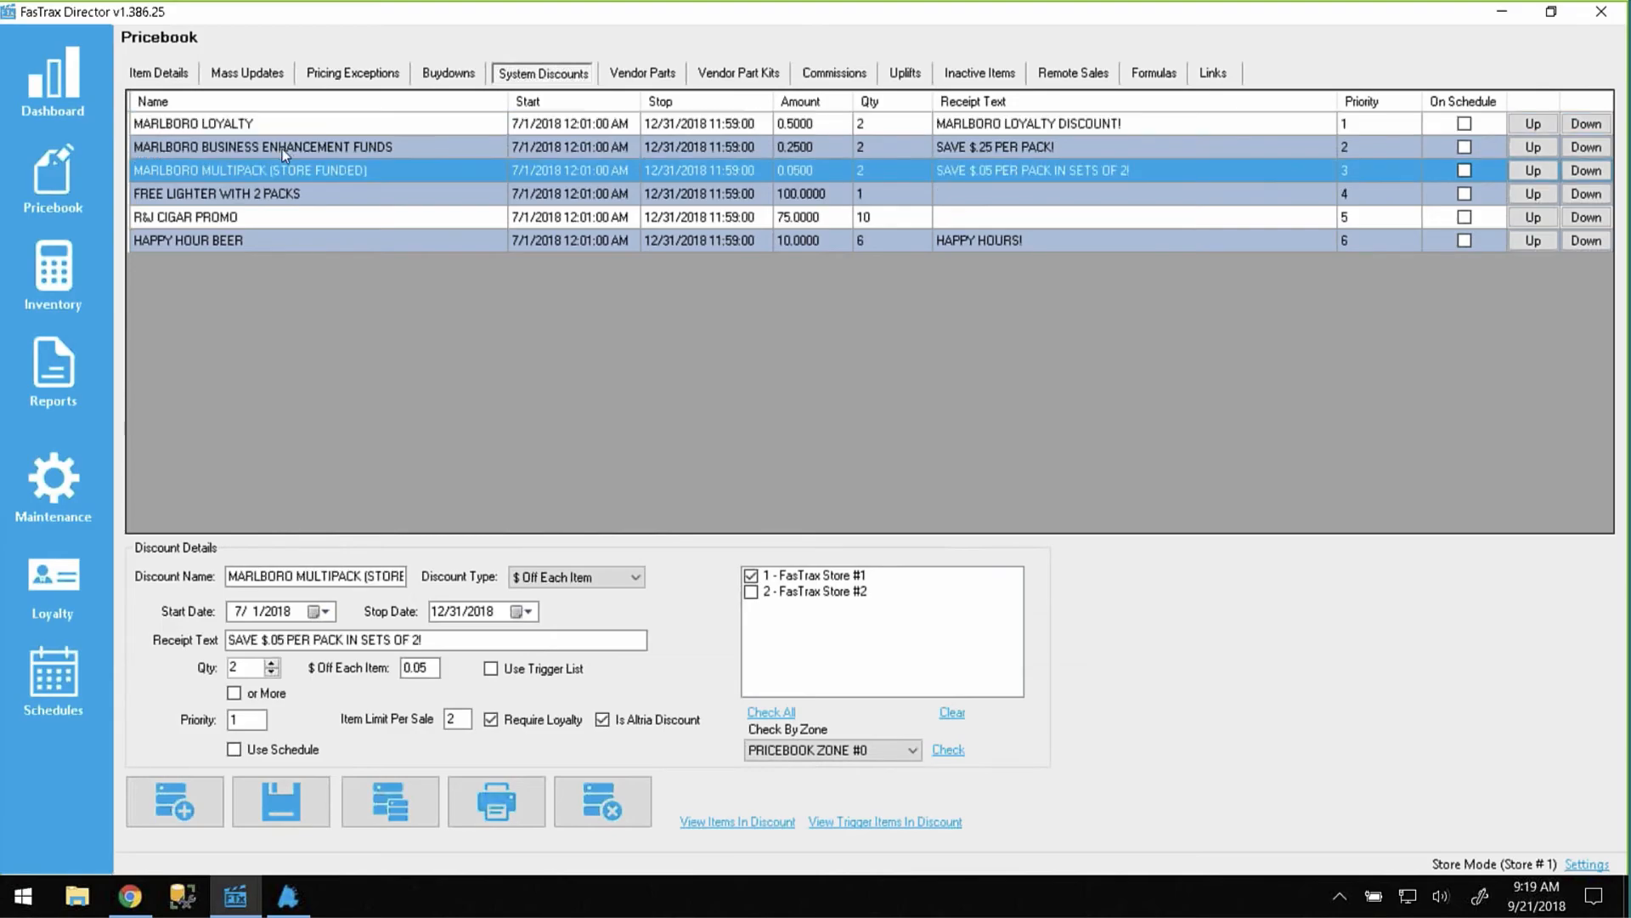
left_click(282, 148)
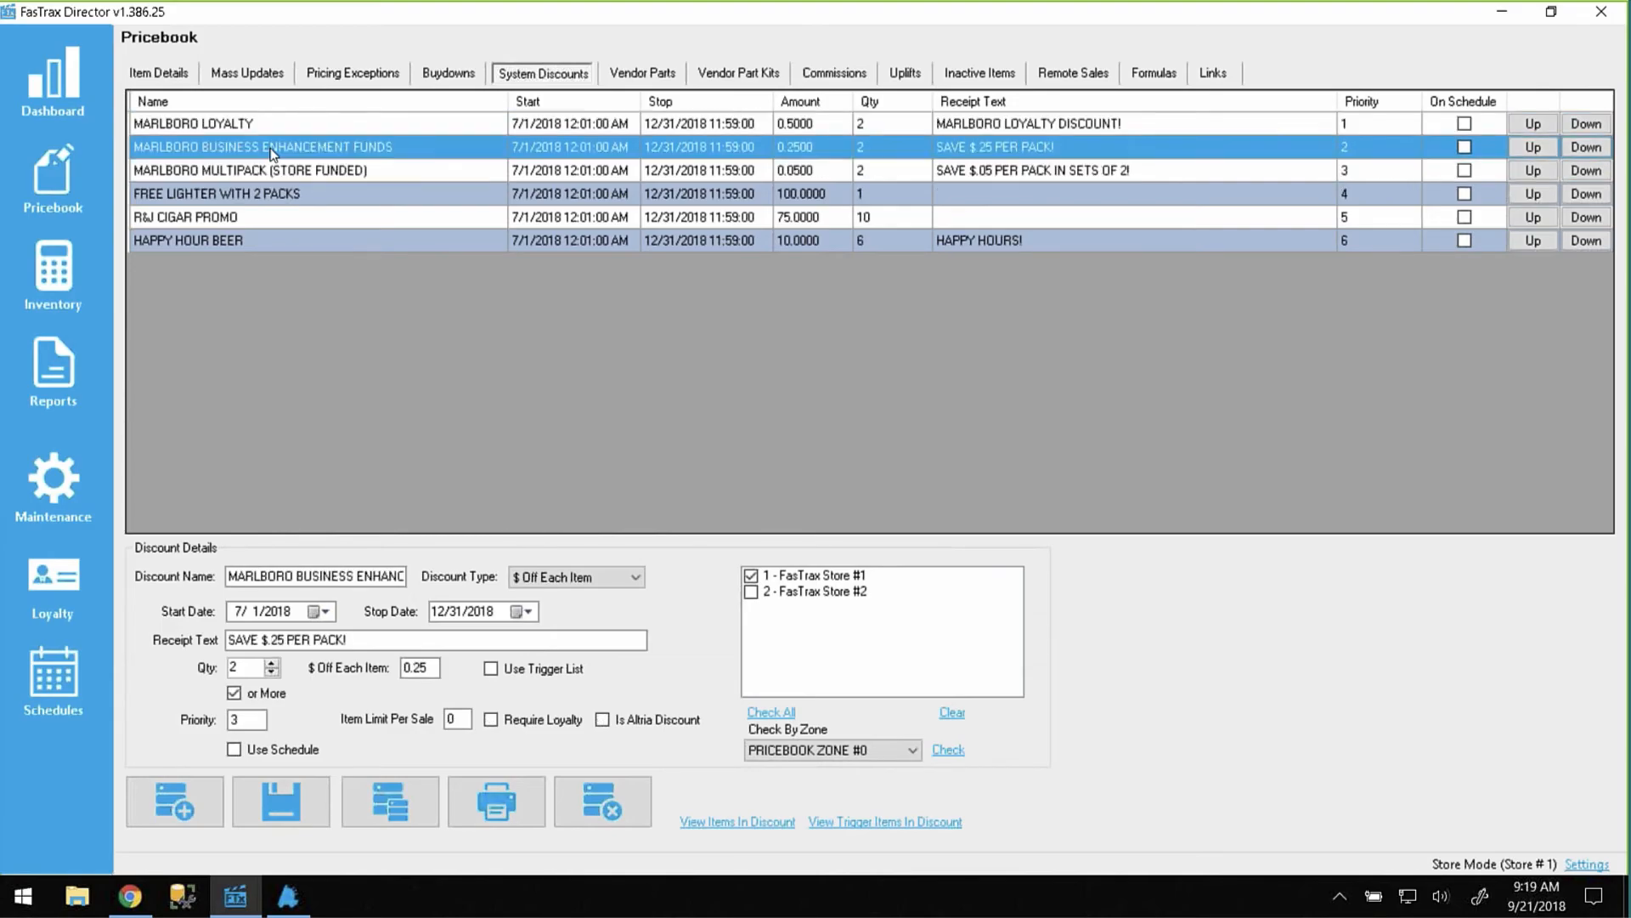
left_click(258, 133)
left_click(259, 137)
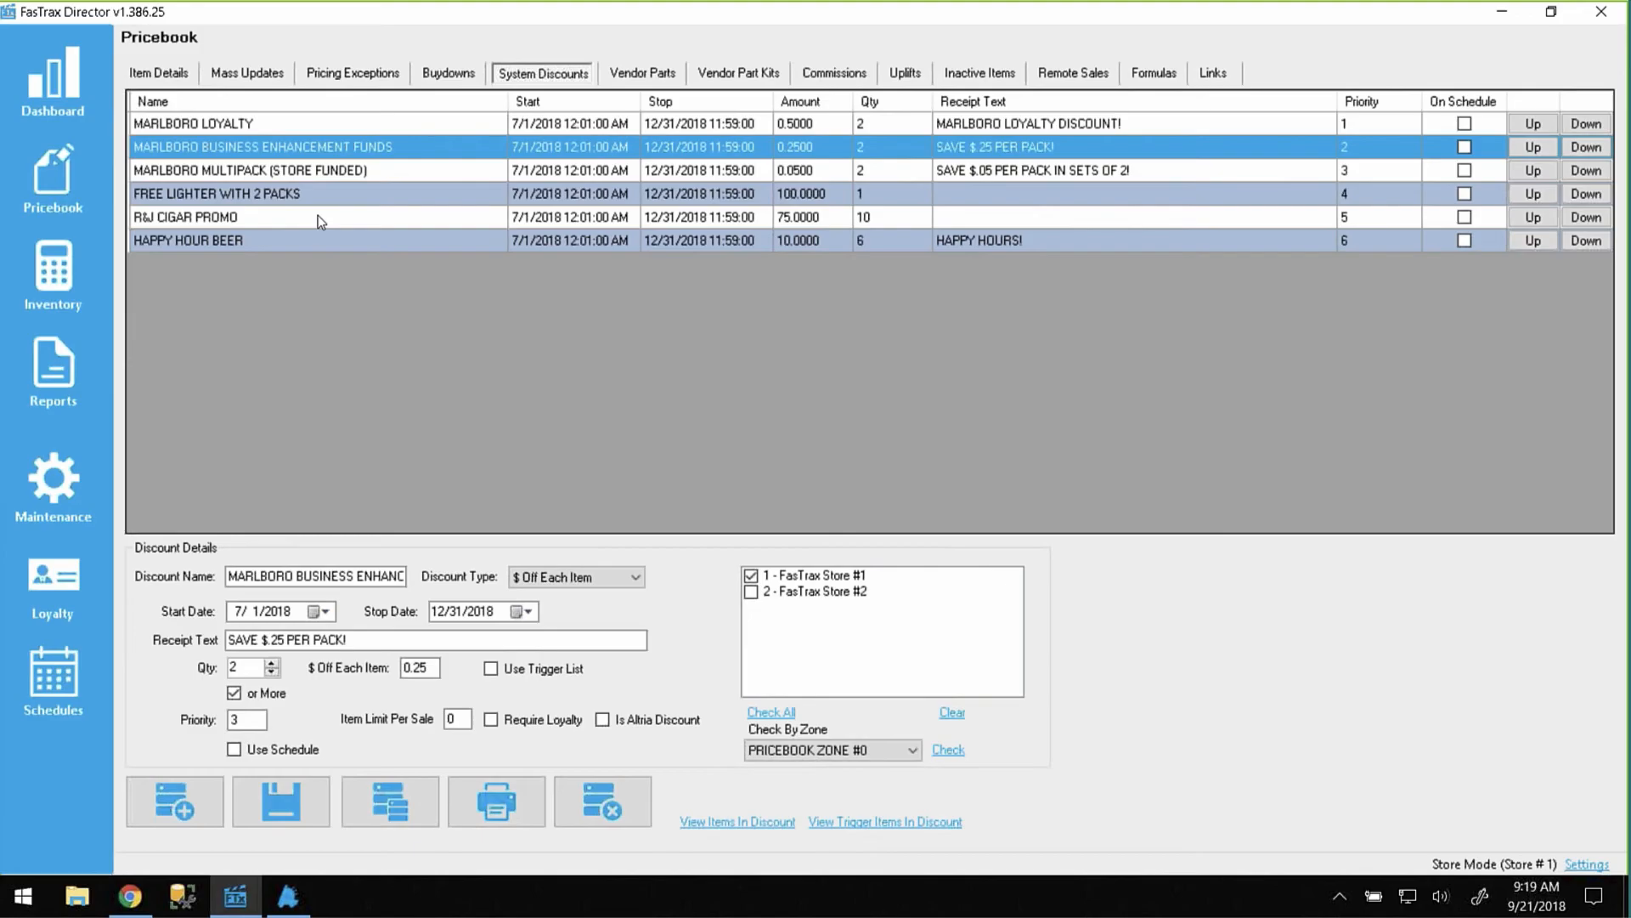
left_click(296, 172)
left_click(307, 153)
left_click(341, 171)
left_click(354, 153)
left_click(272, 125)
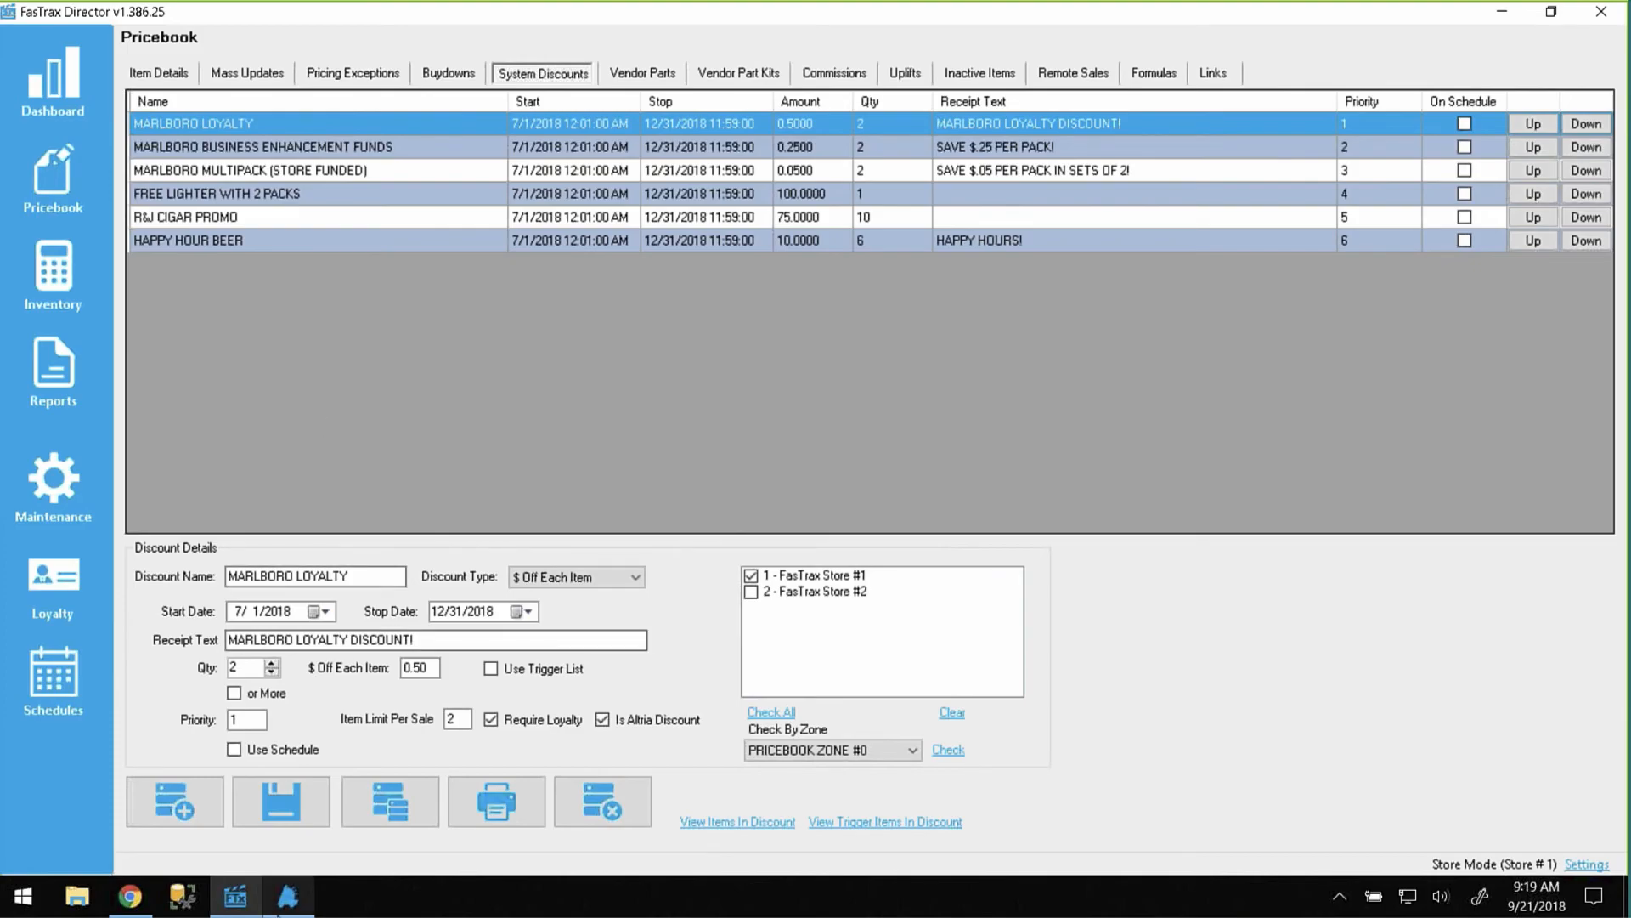
Switch to the POS and ring up two $10.03 MARLBORO BP FF KS packs without a customer, with the age visually verified.
left_click(288, 896)
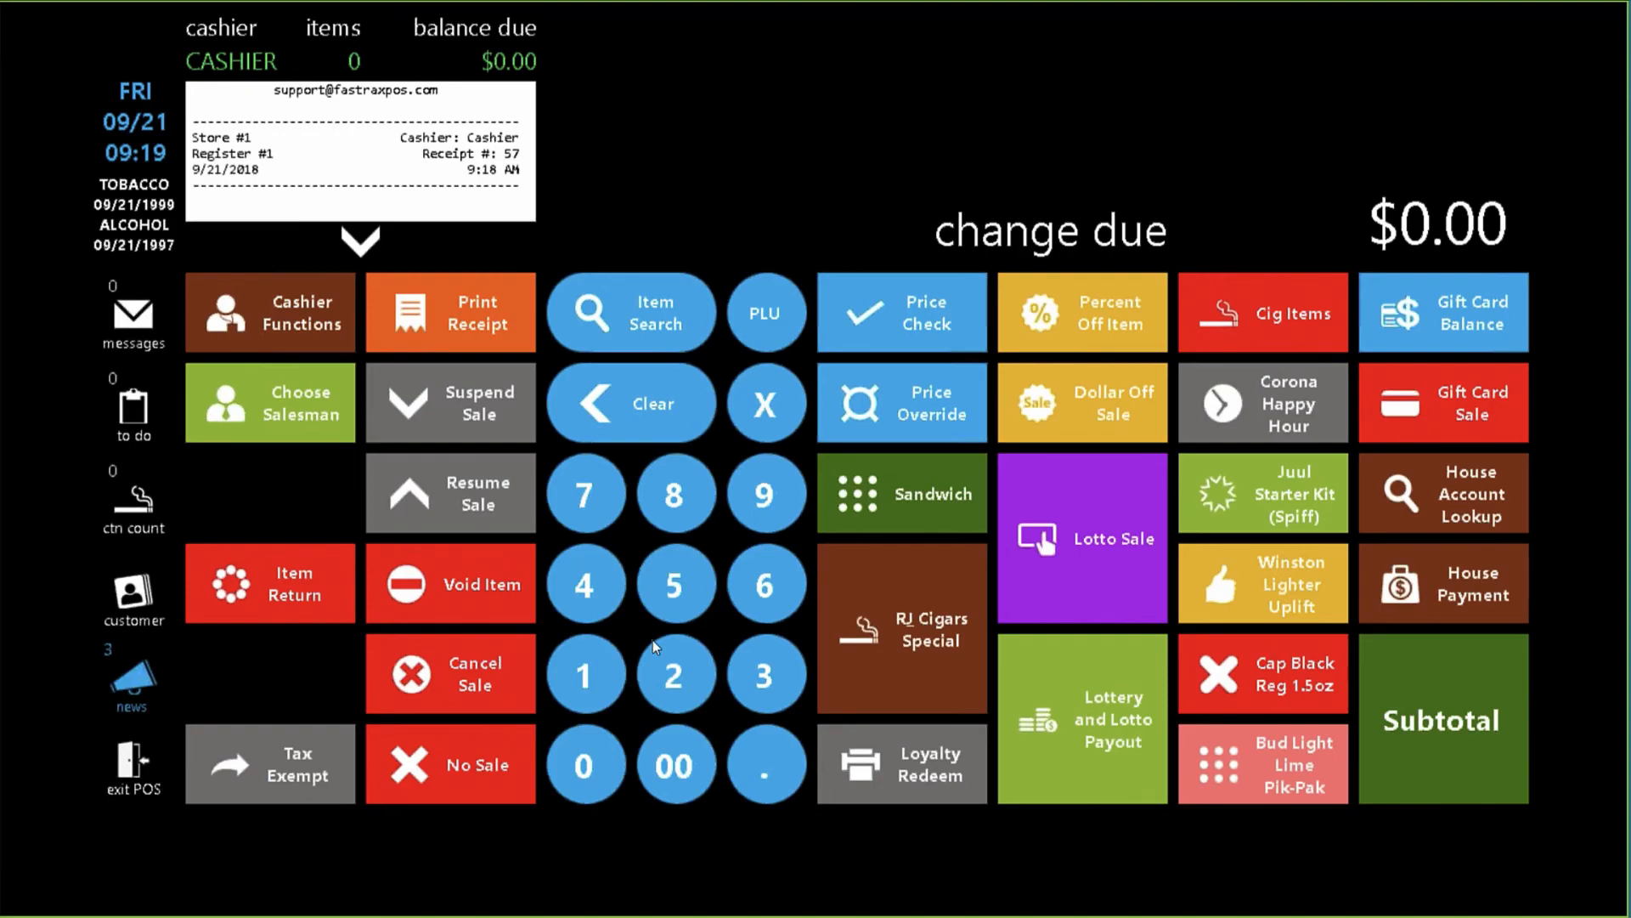
left_click(1253, 323)
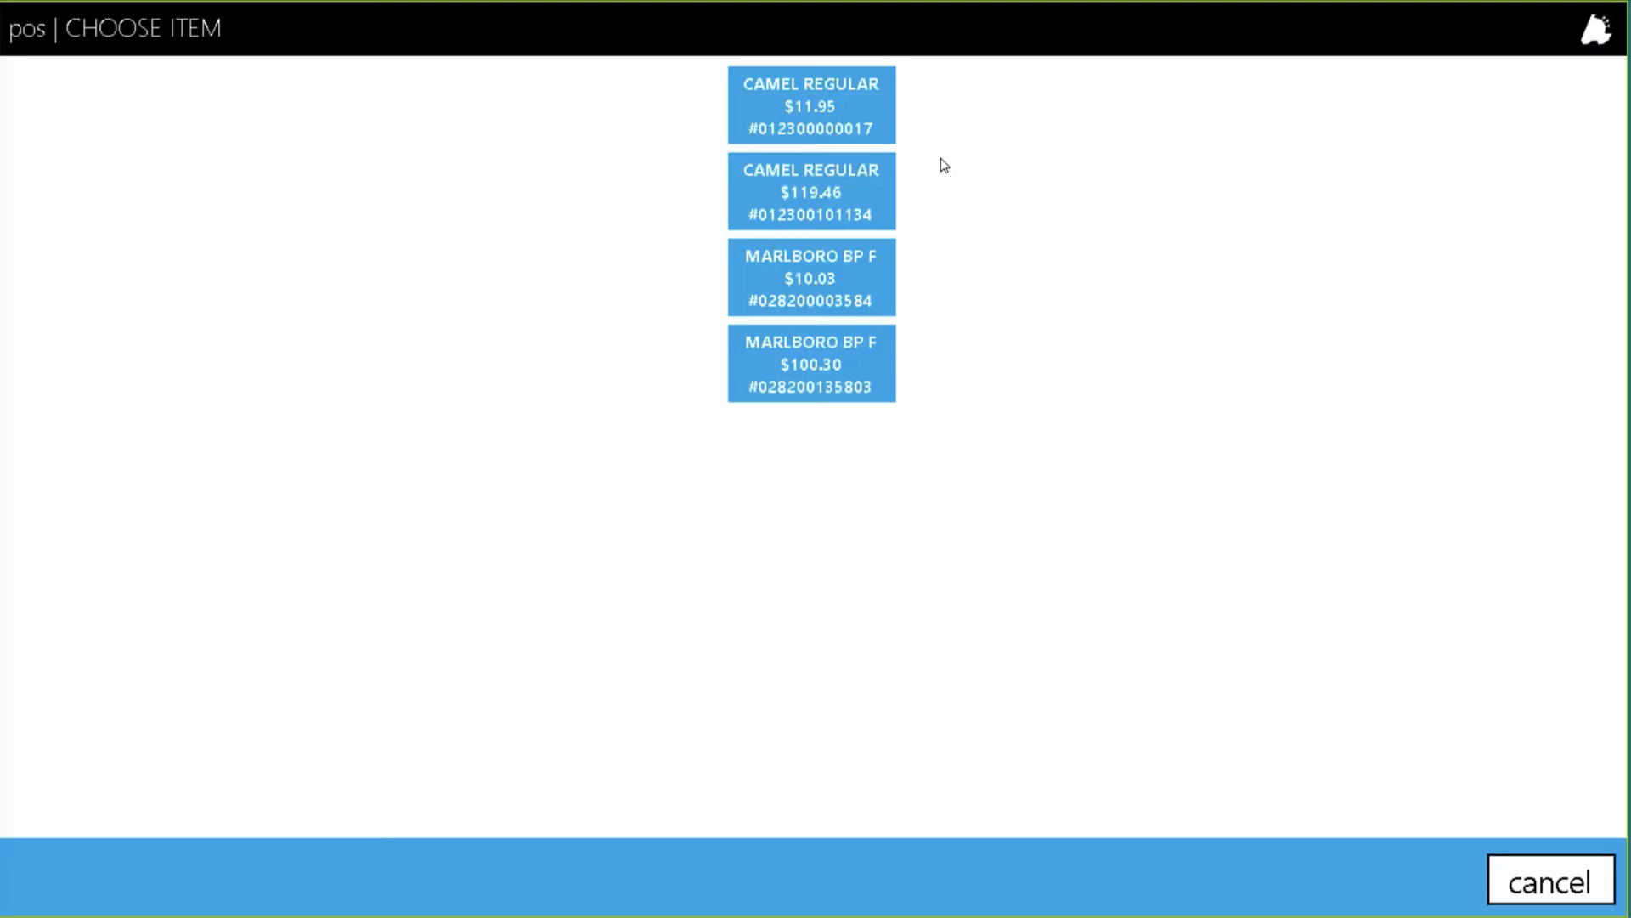
left_click(822, 287)
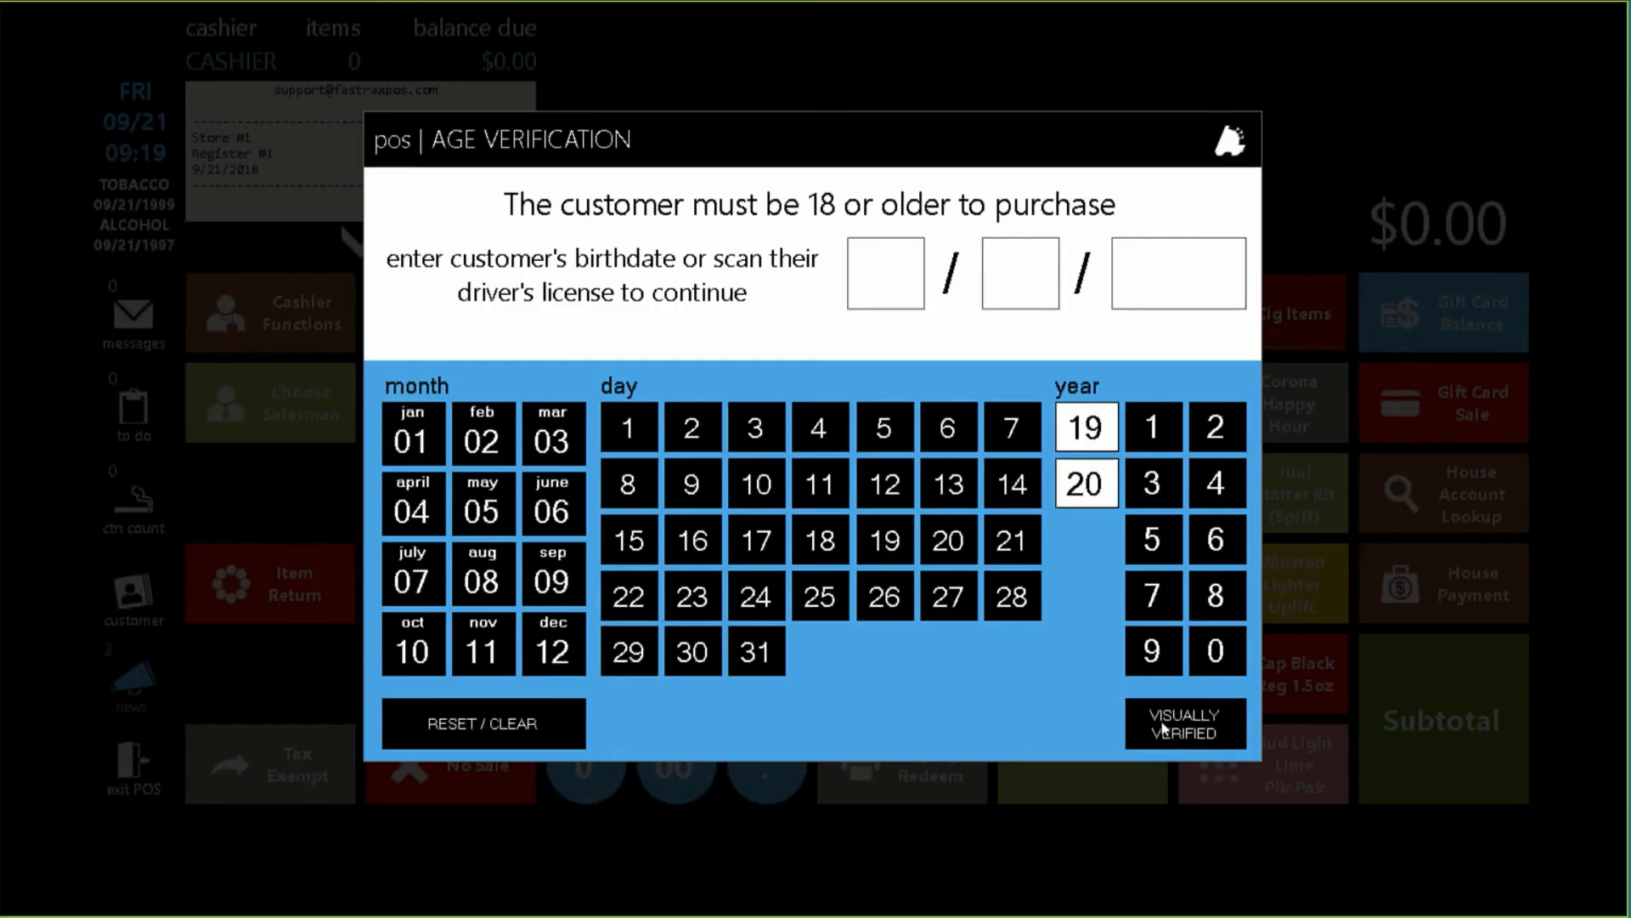
left_click(1164, 729)
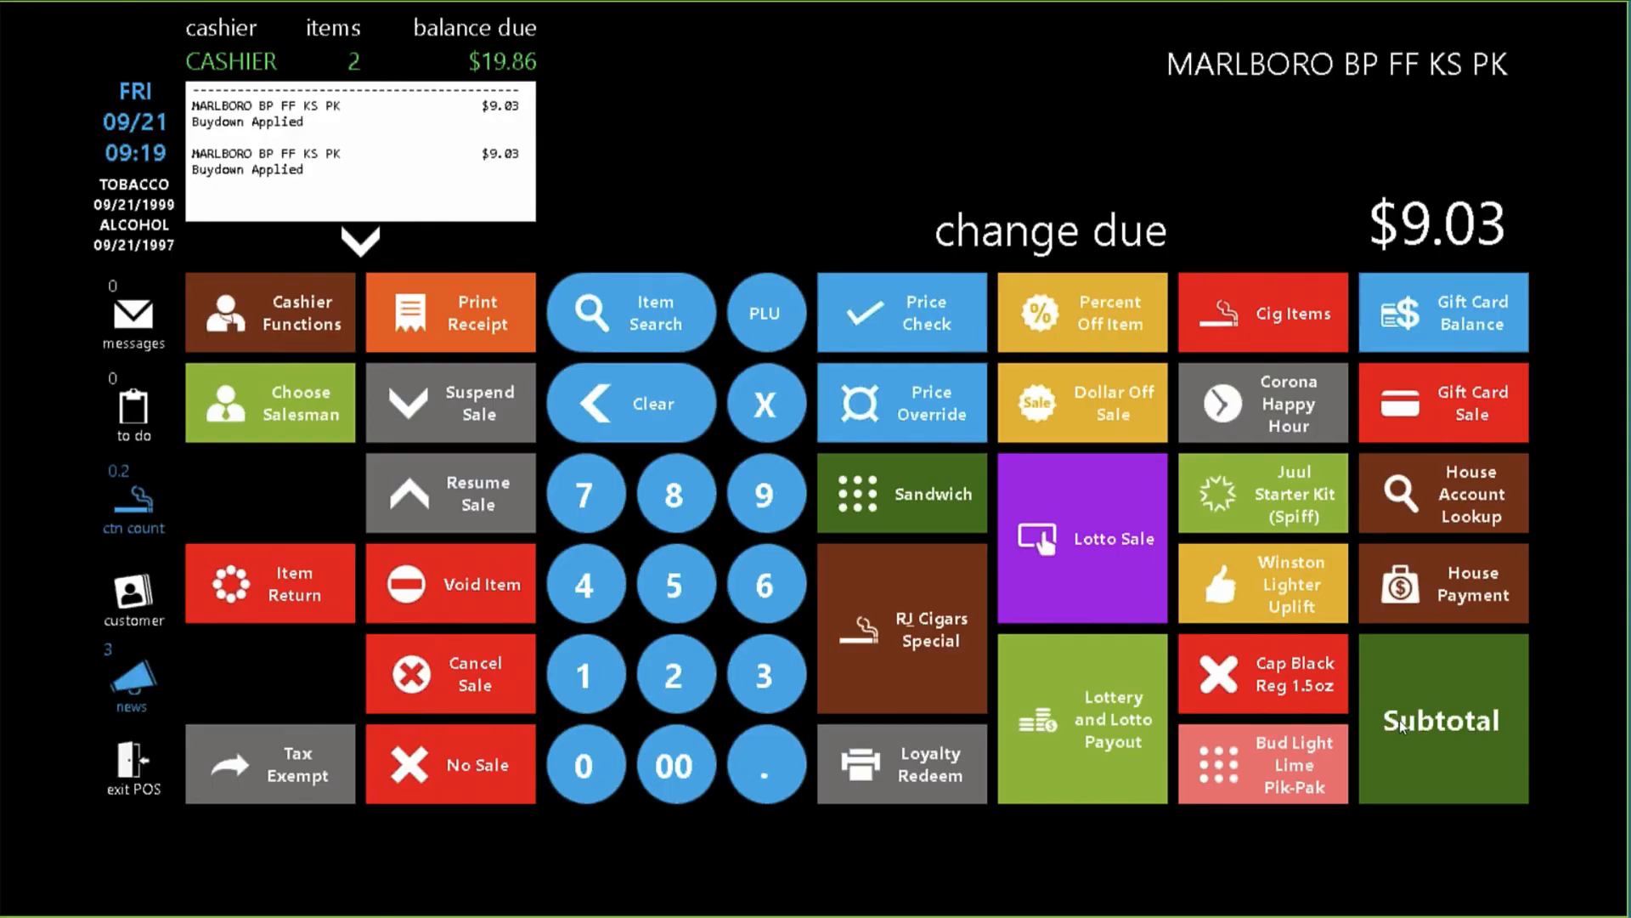
Subtotal the Marlboro sale, examine the discount lines on the receipt, and take the full payment in cash.
left_click(1399, 720)
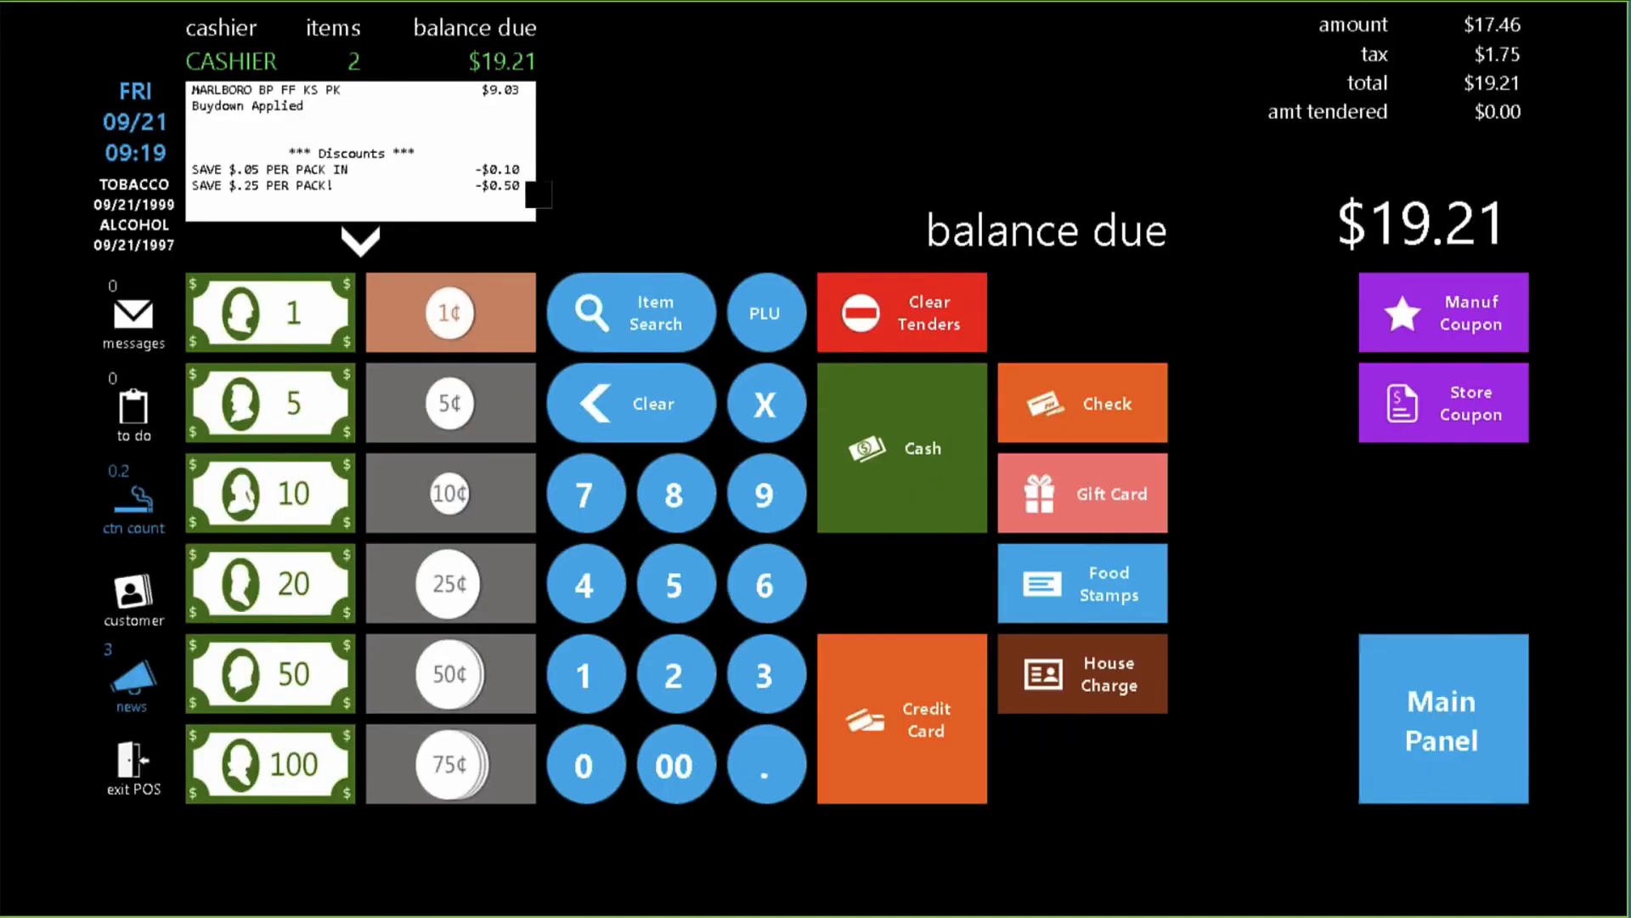
left_click_drag(533, 190, 192, 170)
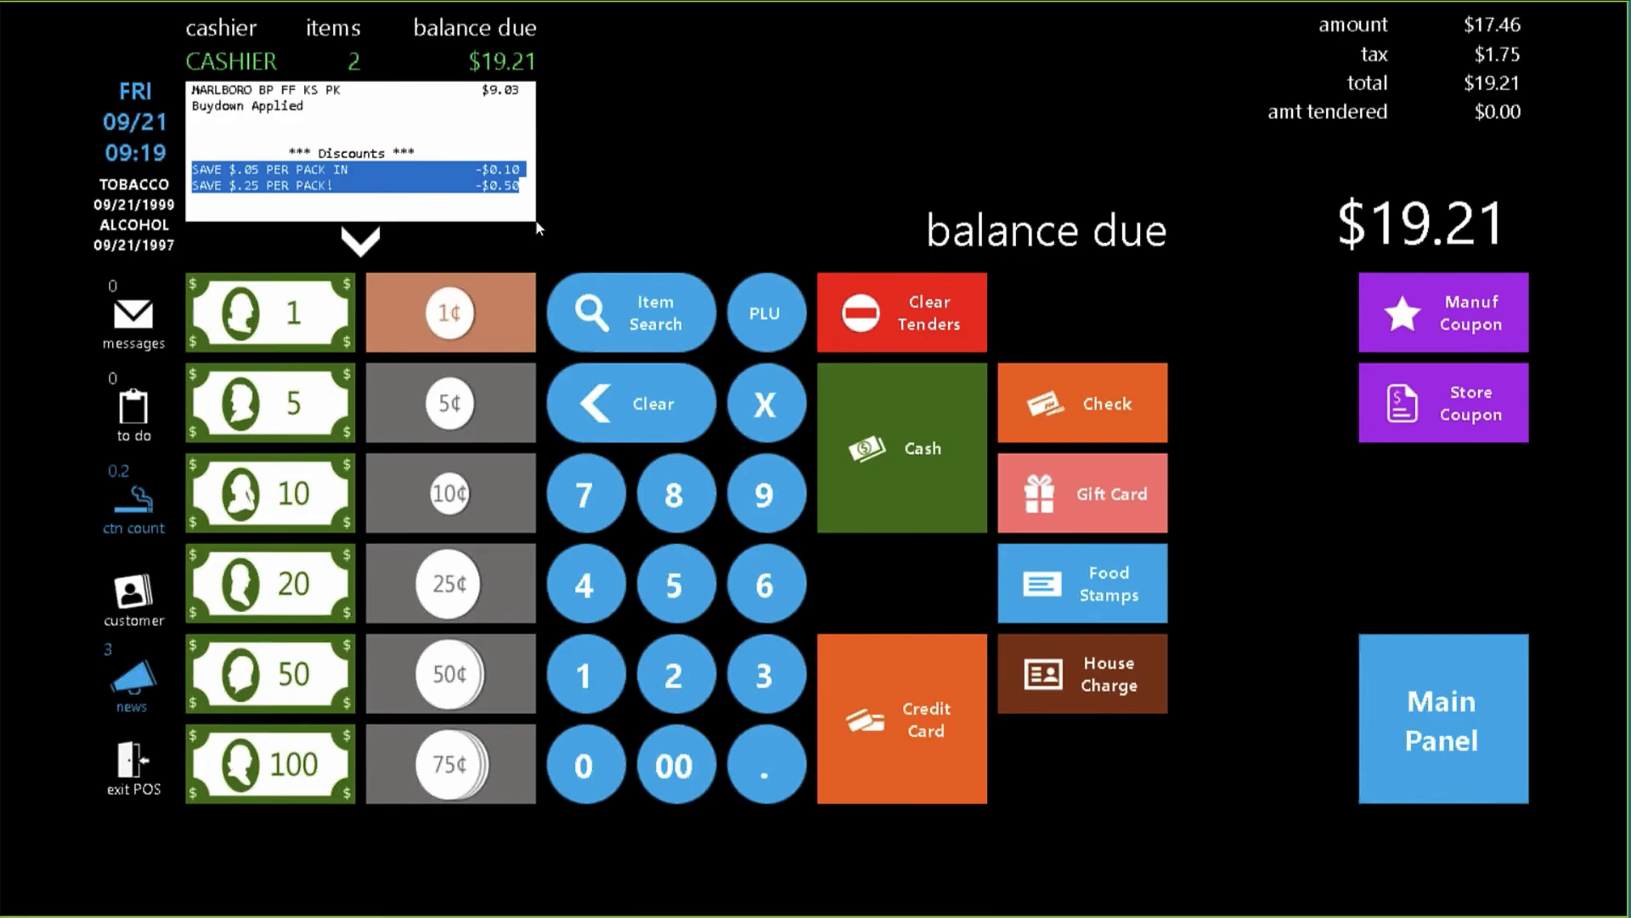
left_click(537, 189)
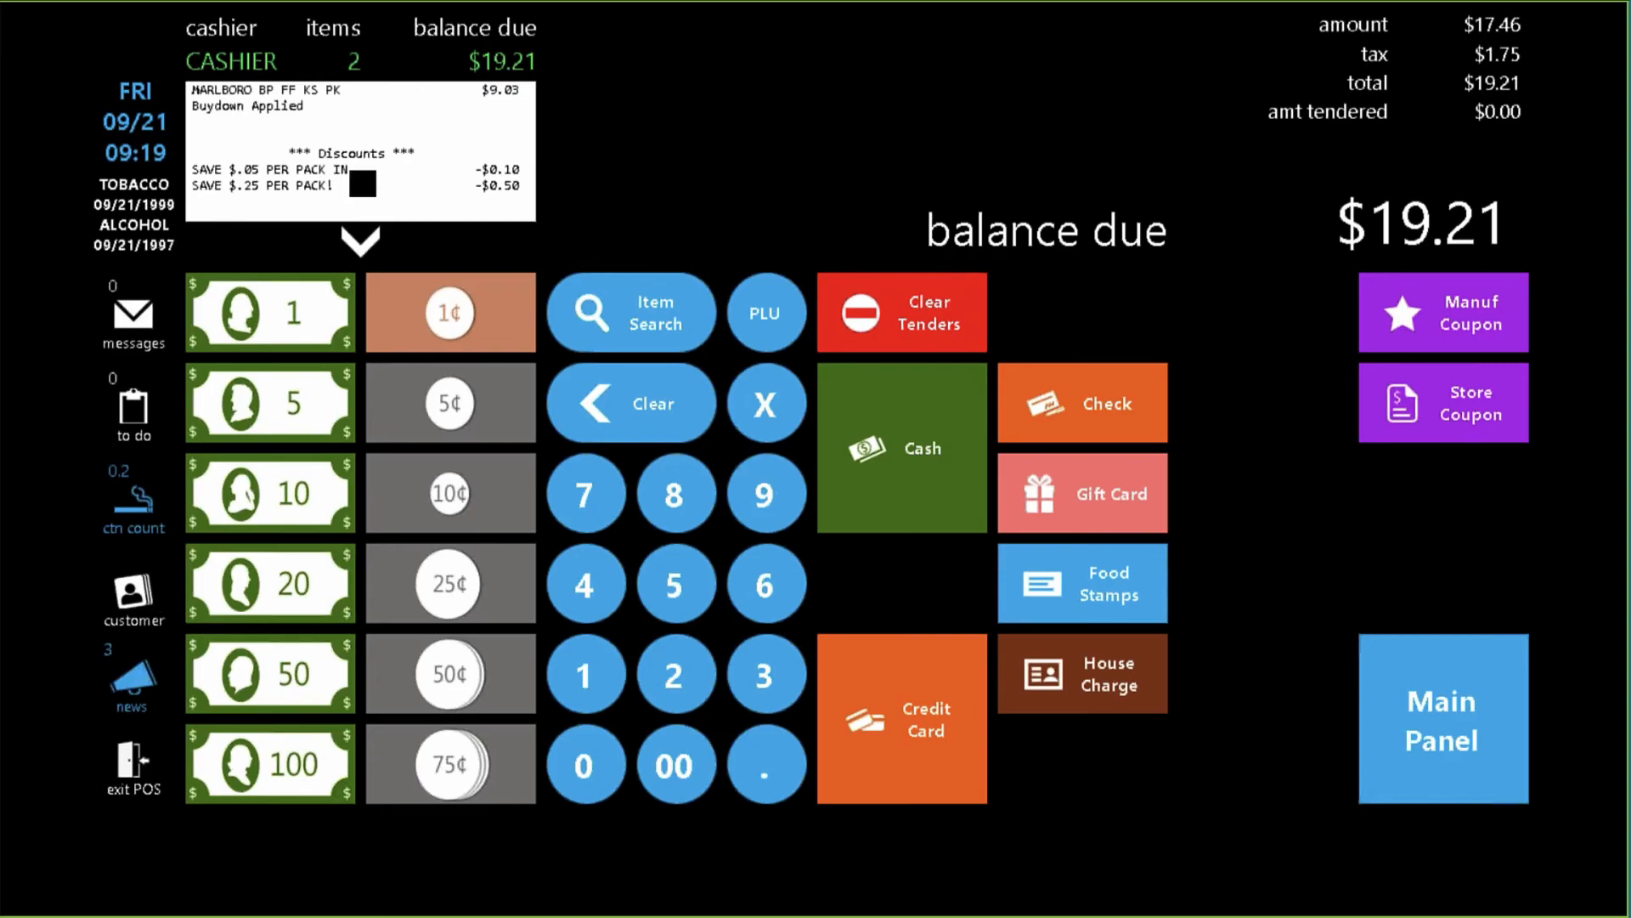
left_click(918, 431)
Find all customer accounts and assign the third customer after the Marlboro cash sale.
left_click(133, 592)
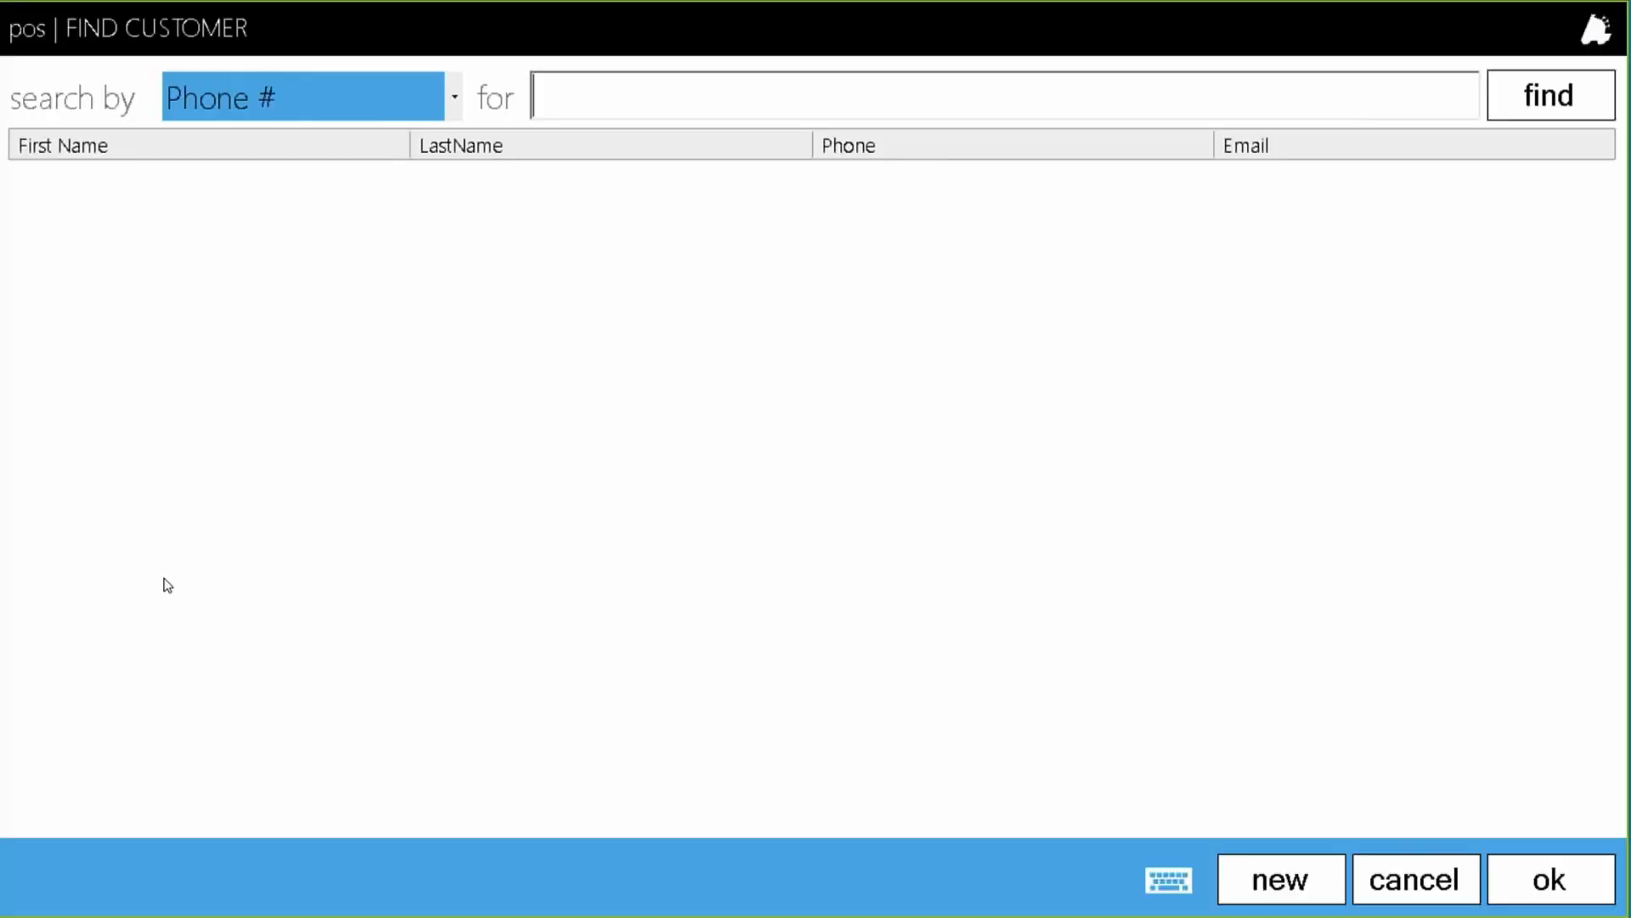
left_click(1530, 102)
double_click(189, 318)
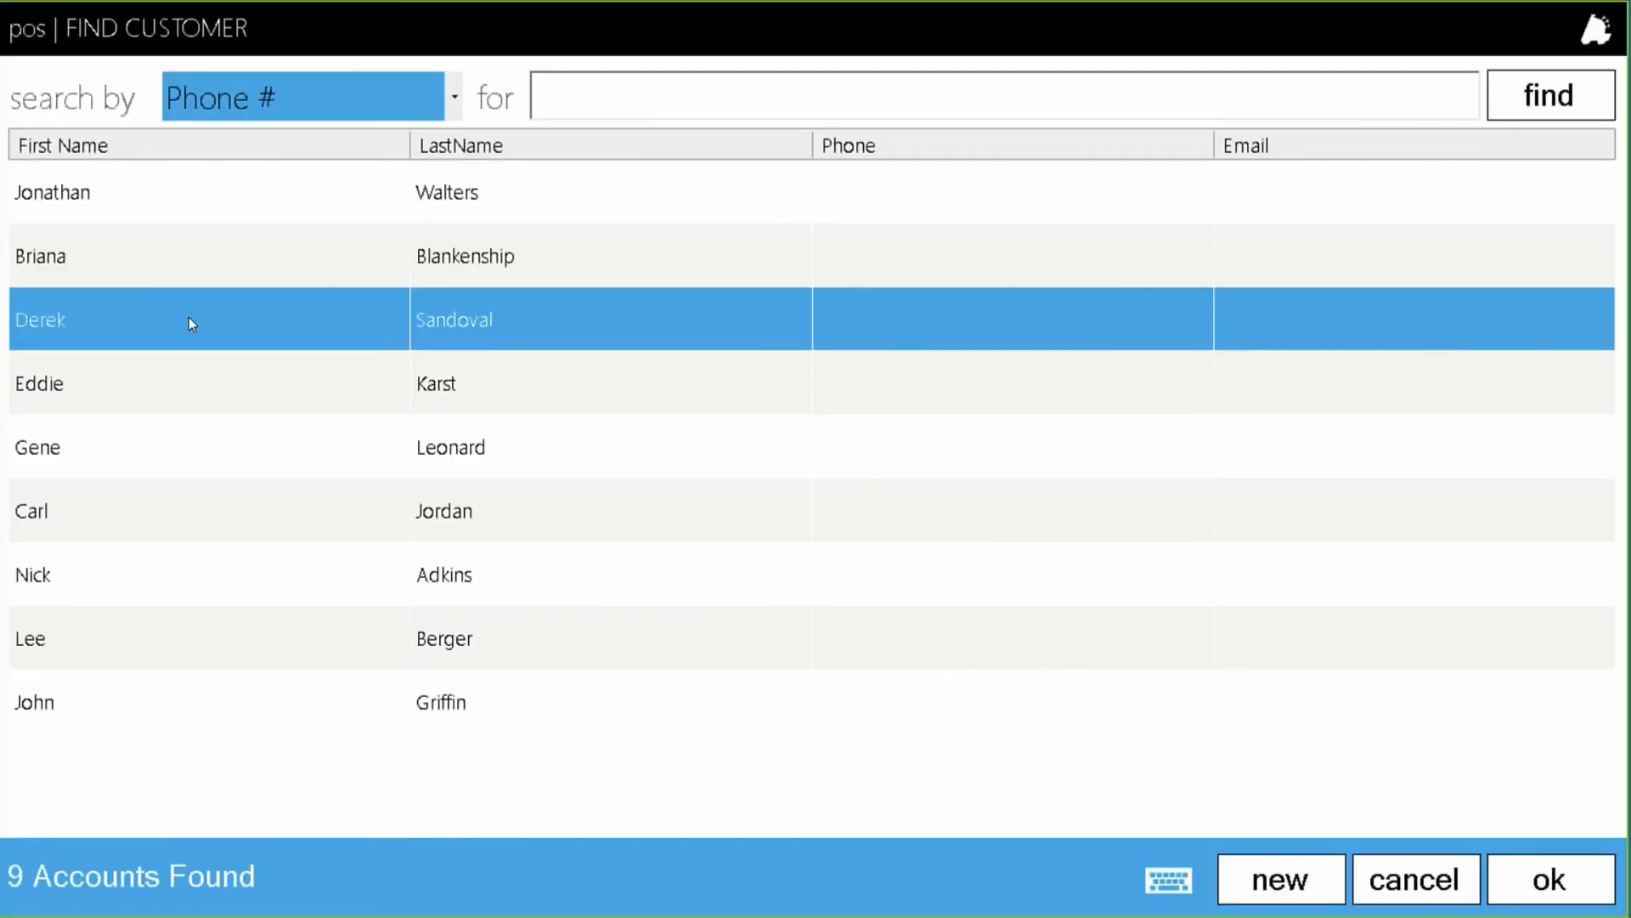
Ring up two $10.03 MARLBORO BP FF KS packs for the assigned loyalty customer, with the age visually verified.
left_click(1283, 319)
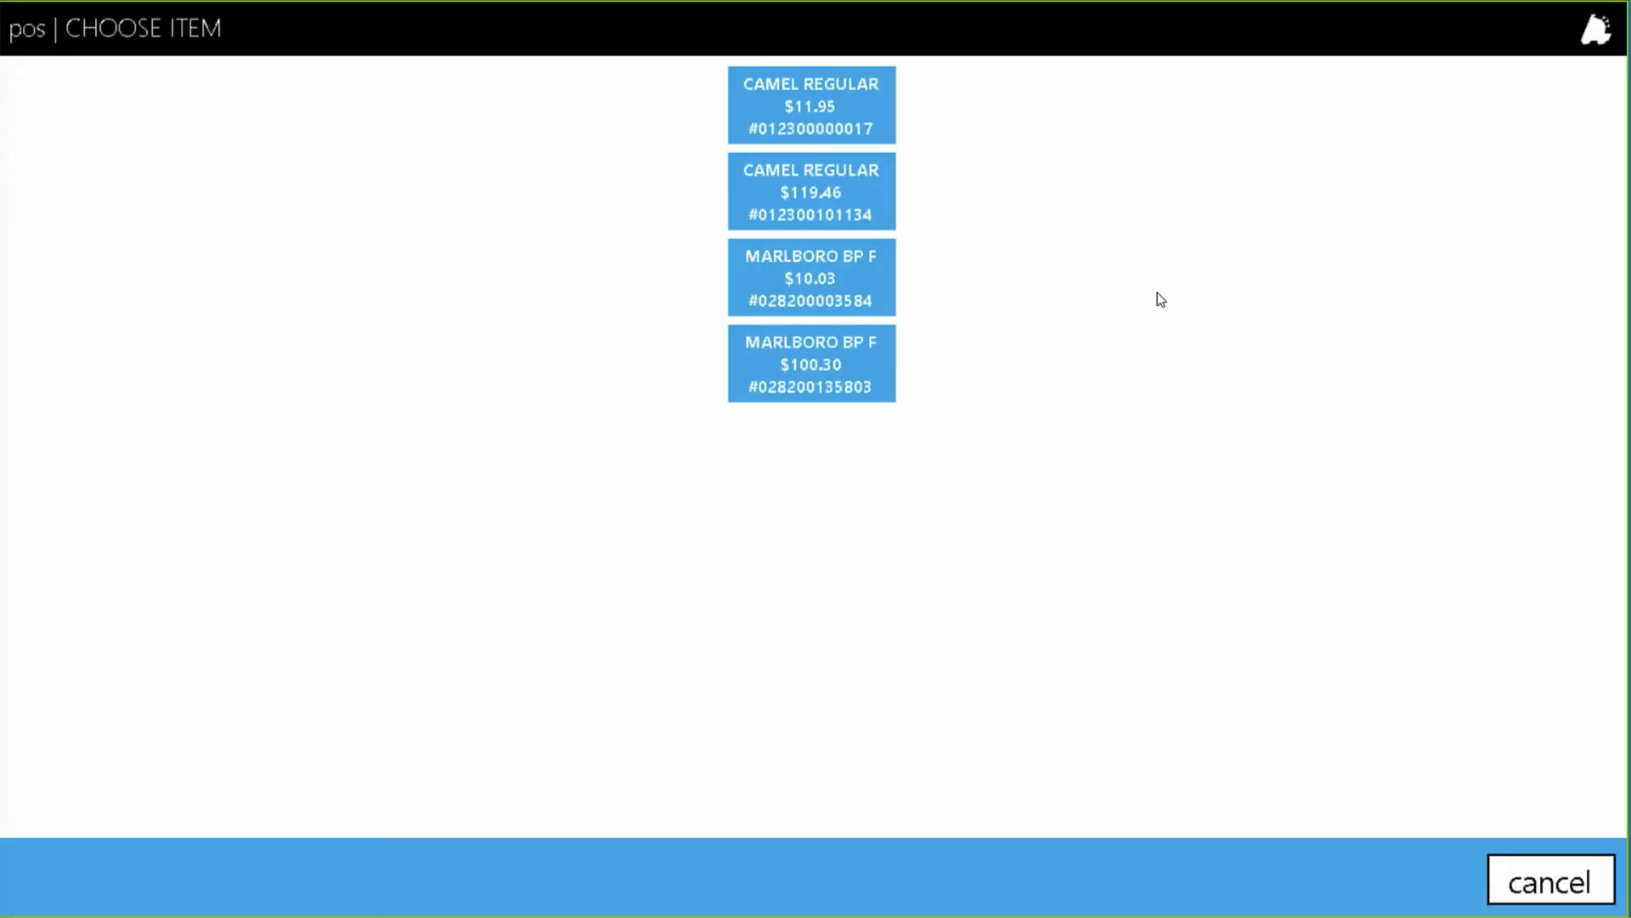
left_click(812, 278)
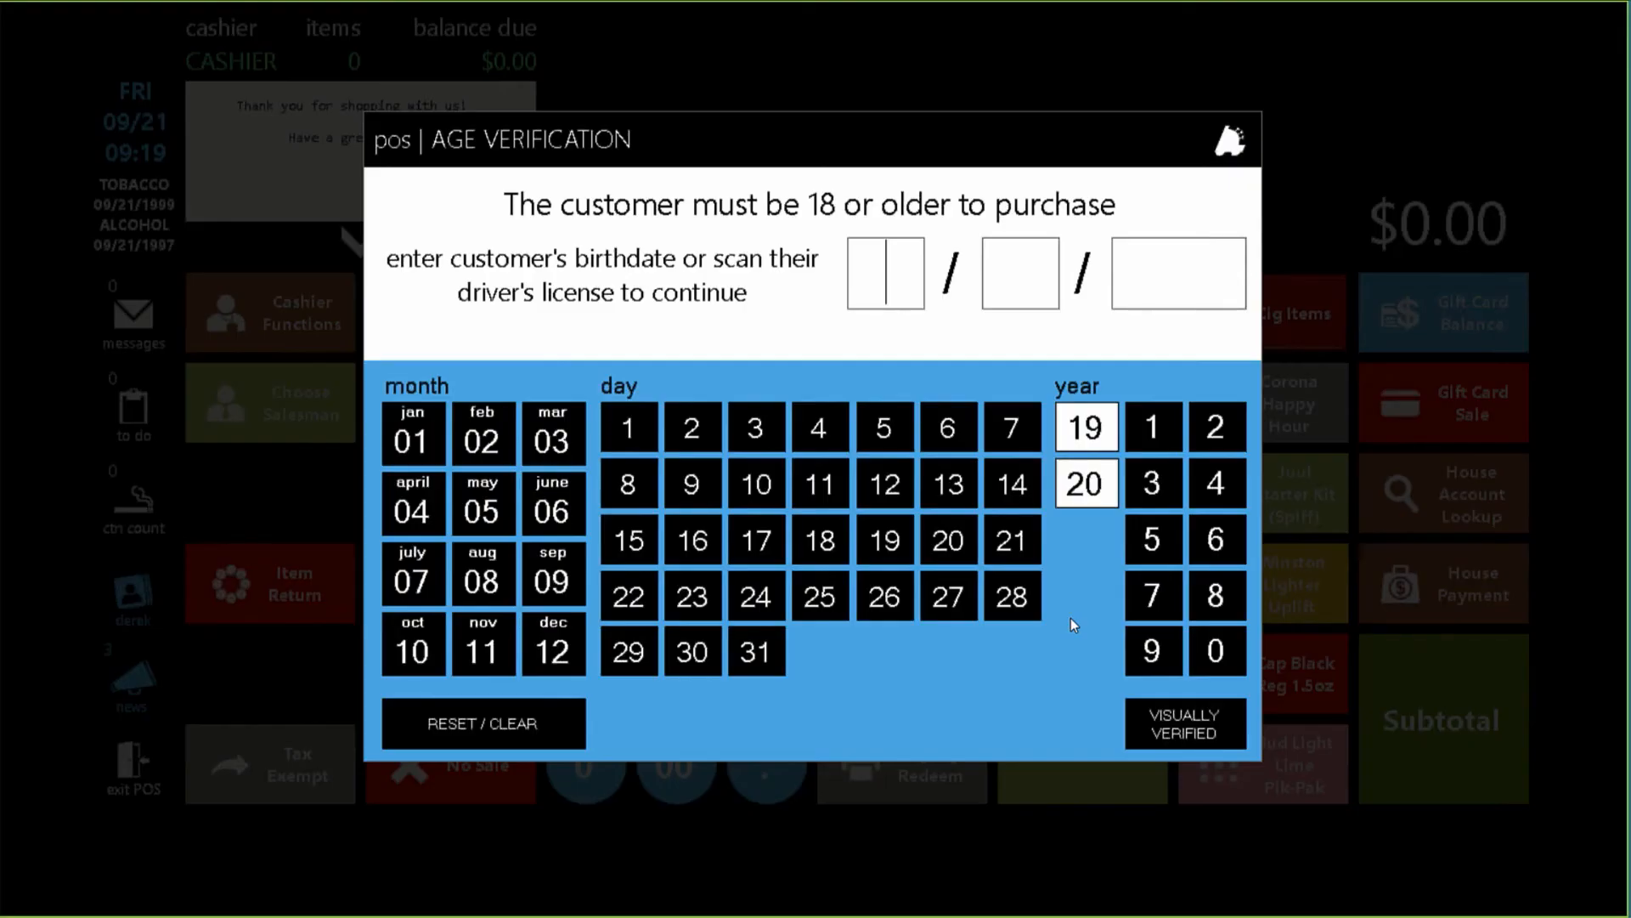
left_click(1193, 734)
left_click(1266, 315)
left_click(812, 277)
Subtotal the loyalty customer's Marlboro sale, check the discount lines on the receipt, and take the full payment in cash.
left_click(1433, 696)
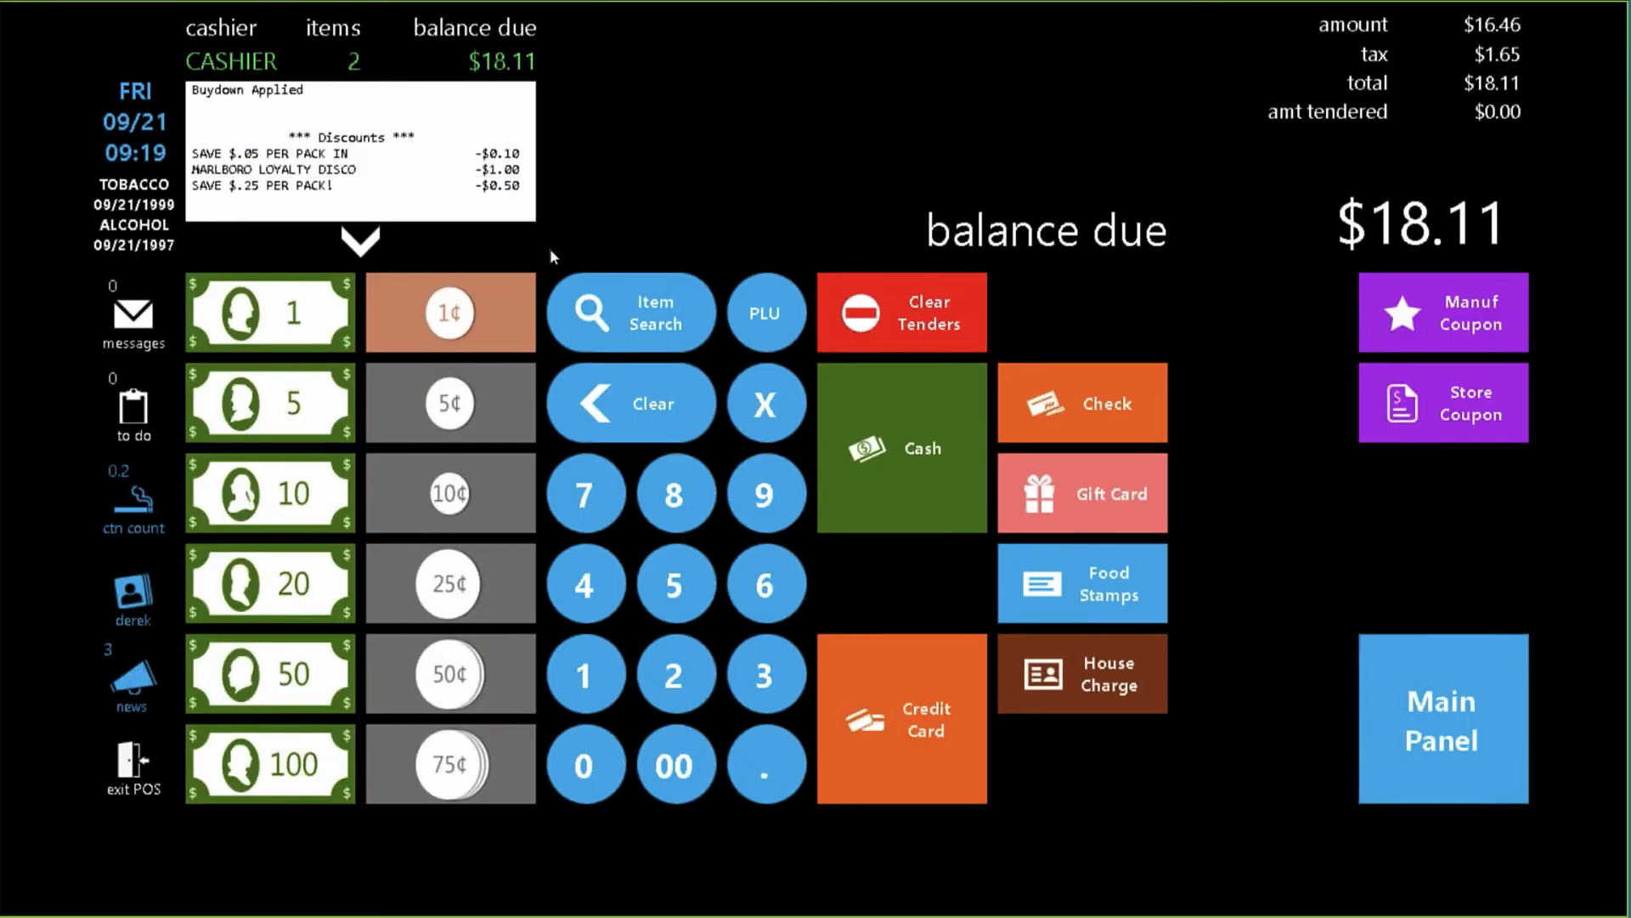
left_click(1436, 717)
left_click(1491, 718)
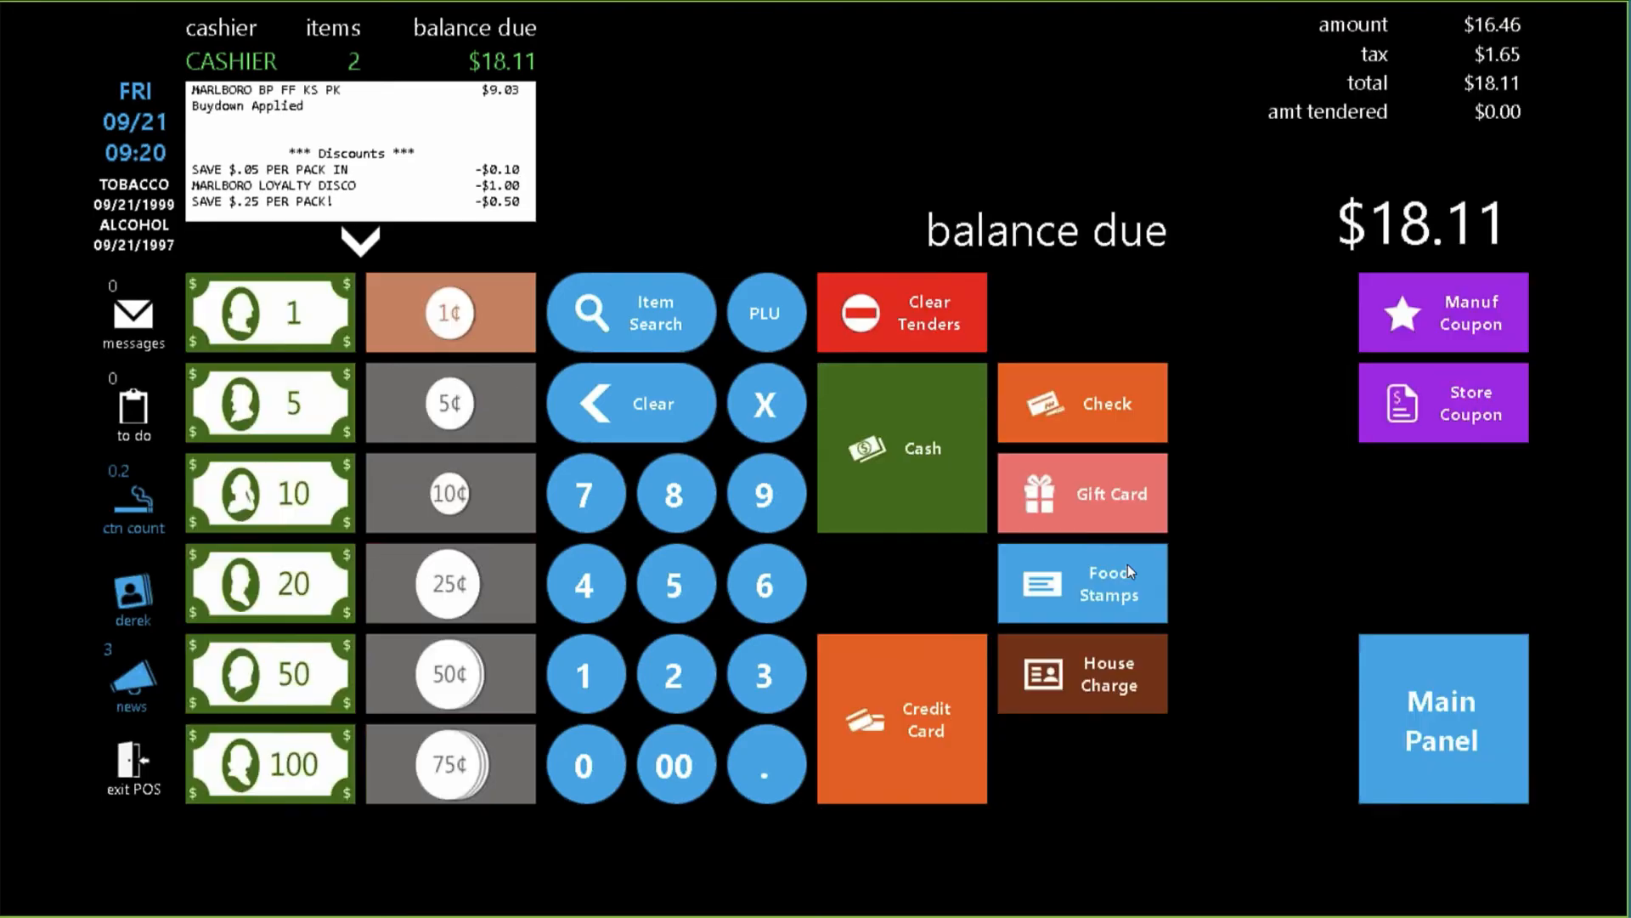
left_click(951, 442)
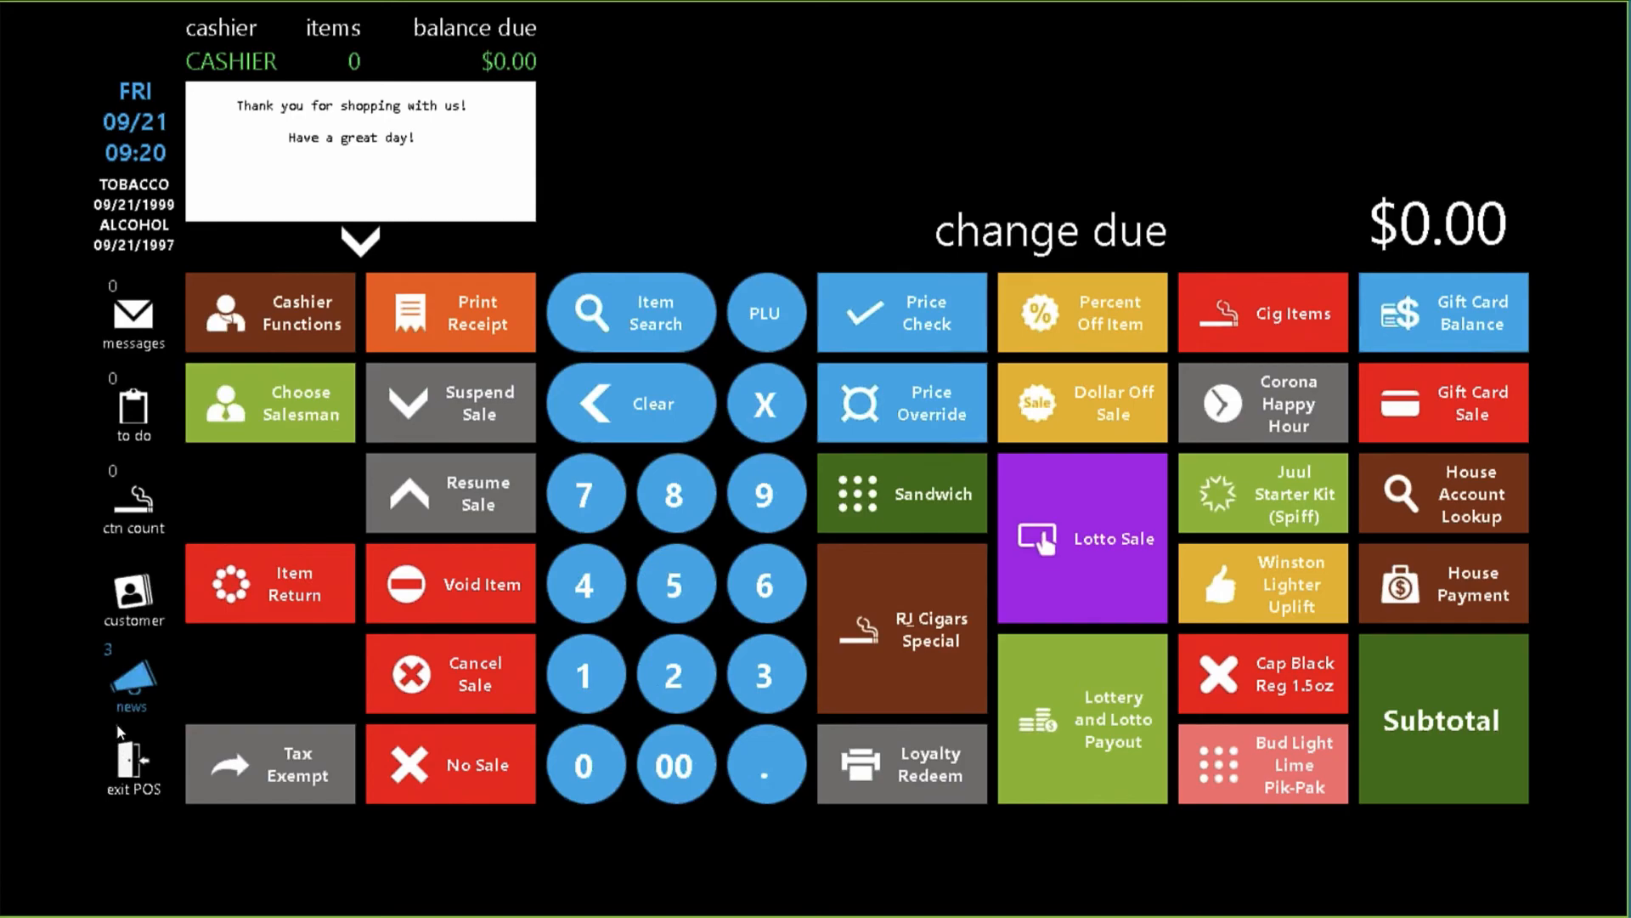
Exit the POS and switch to FasTrax Director to view the list of loyalty campaigns.
left_click(131, 774)
key("alt+Tab")
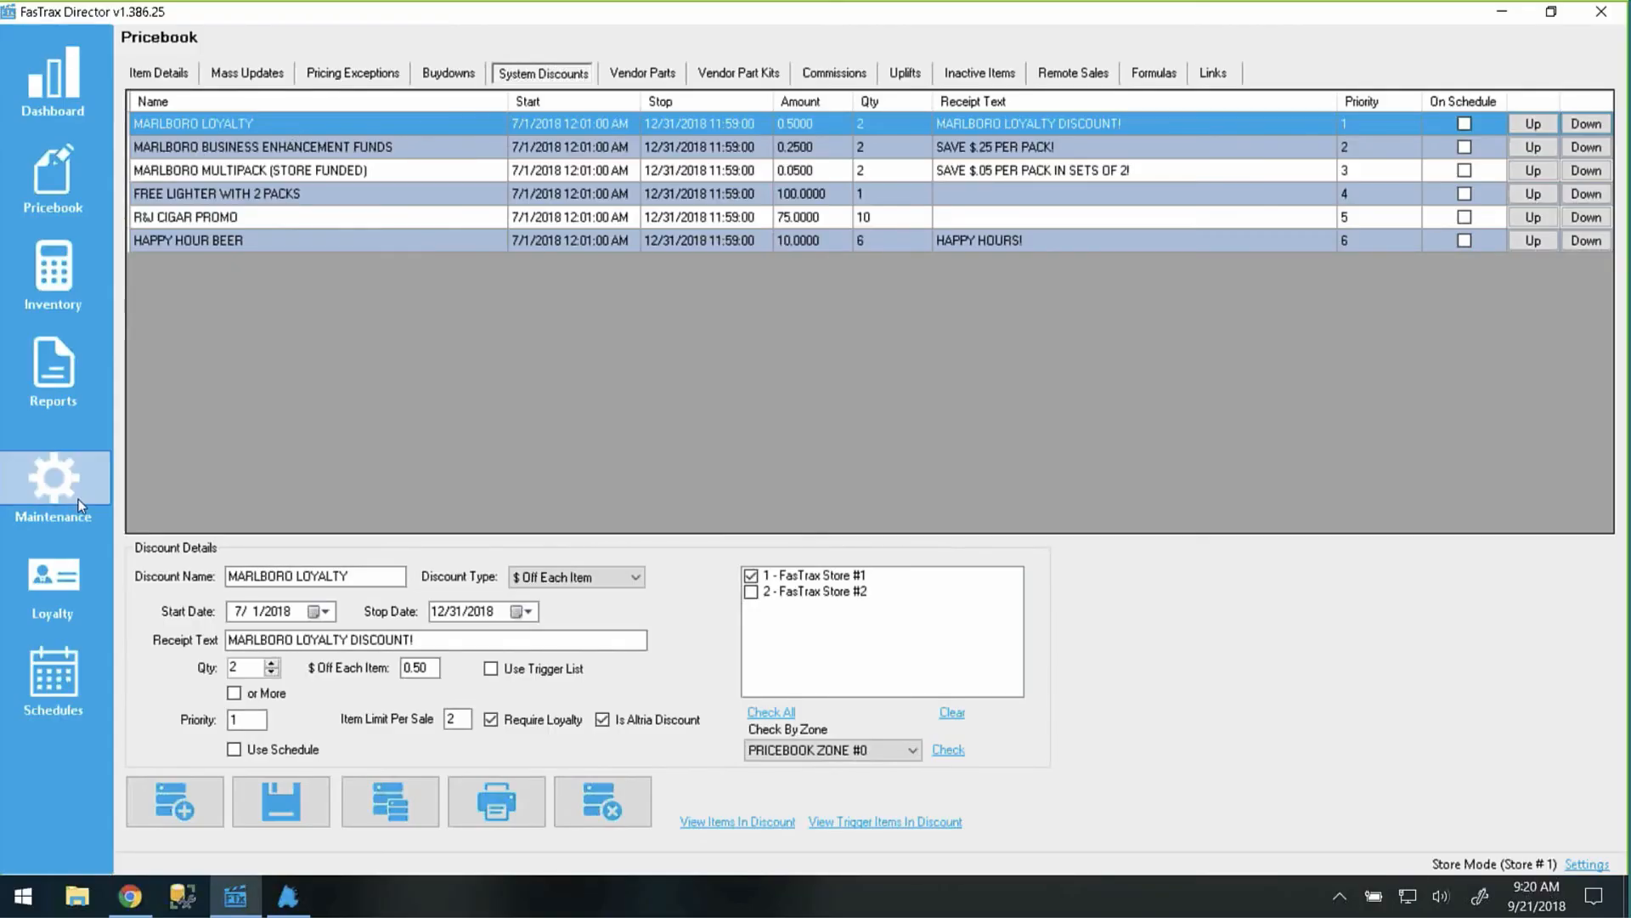
left_click(78, 578)
left_click(219, 63)
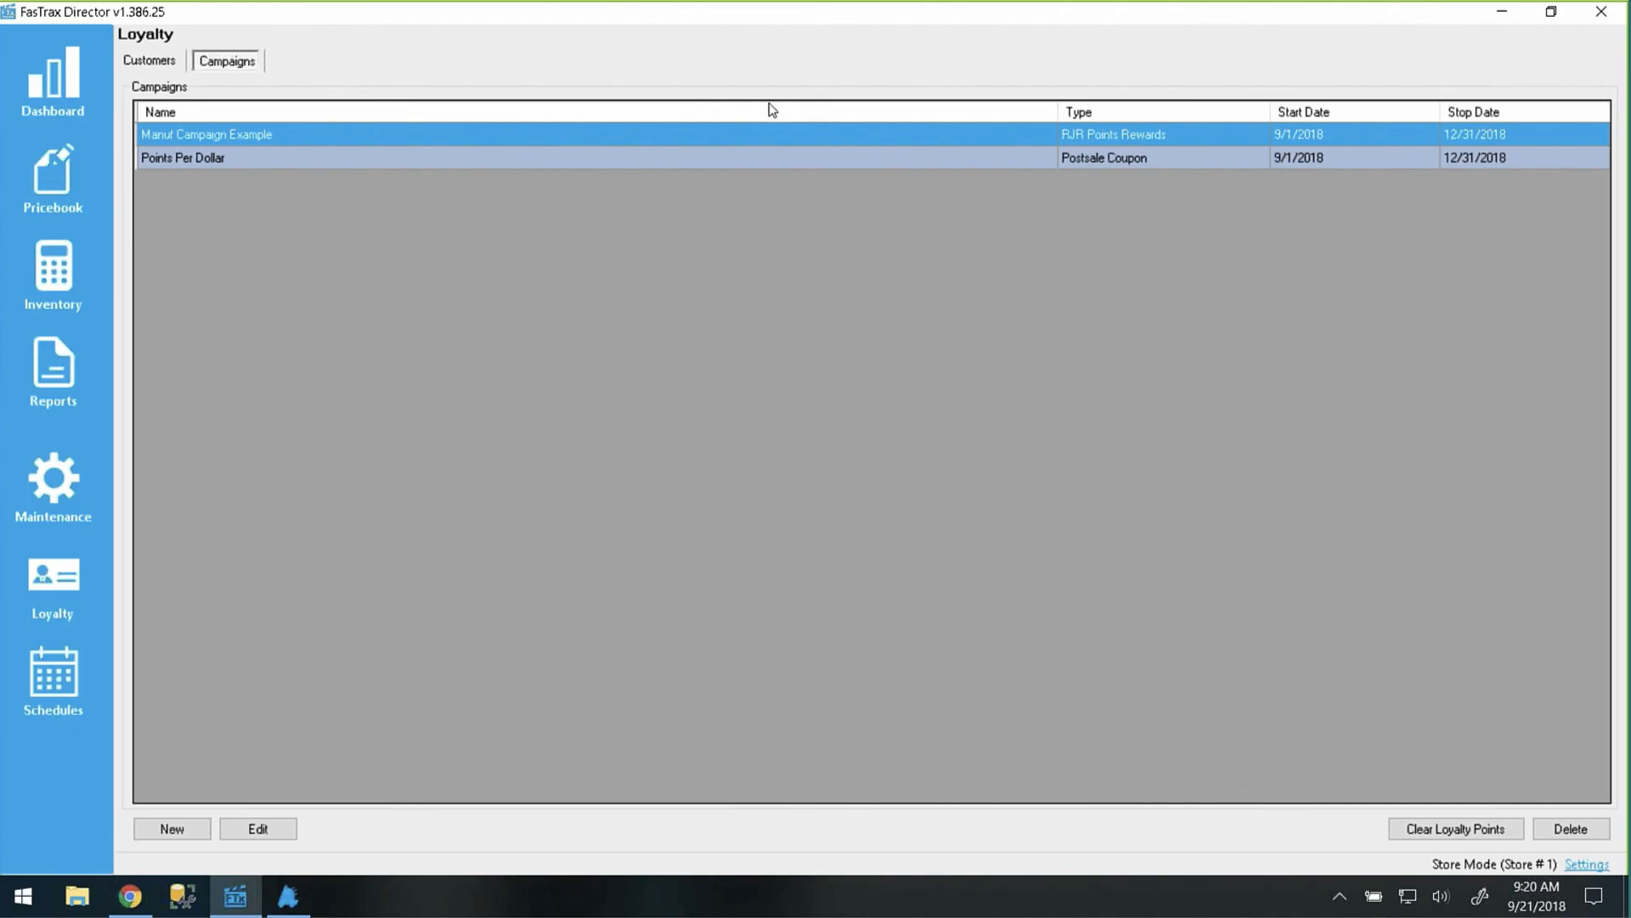
Switch to Chrome and look through the FTx Lifeline page of the FasTrax website down to the product support options.
left_click(129, 895)
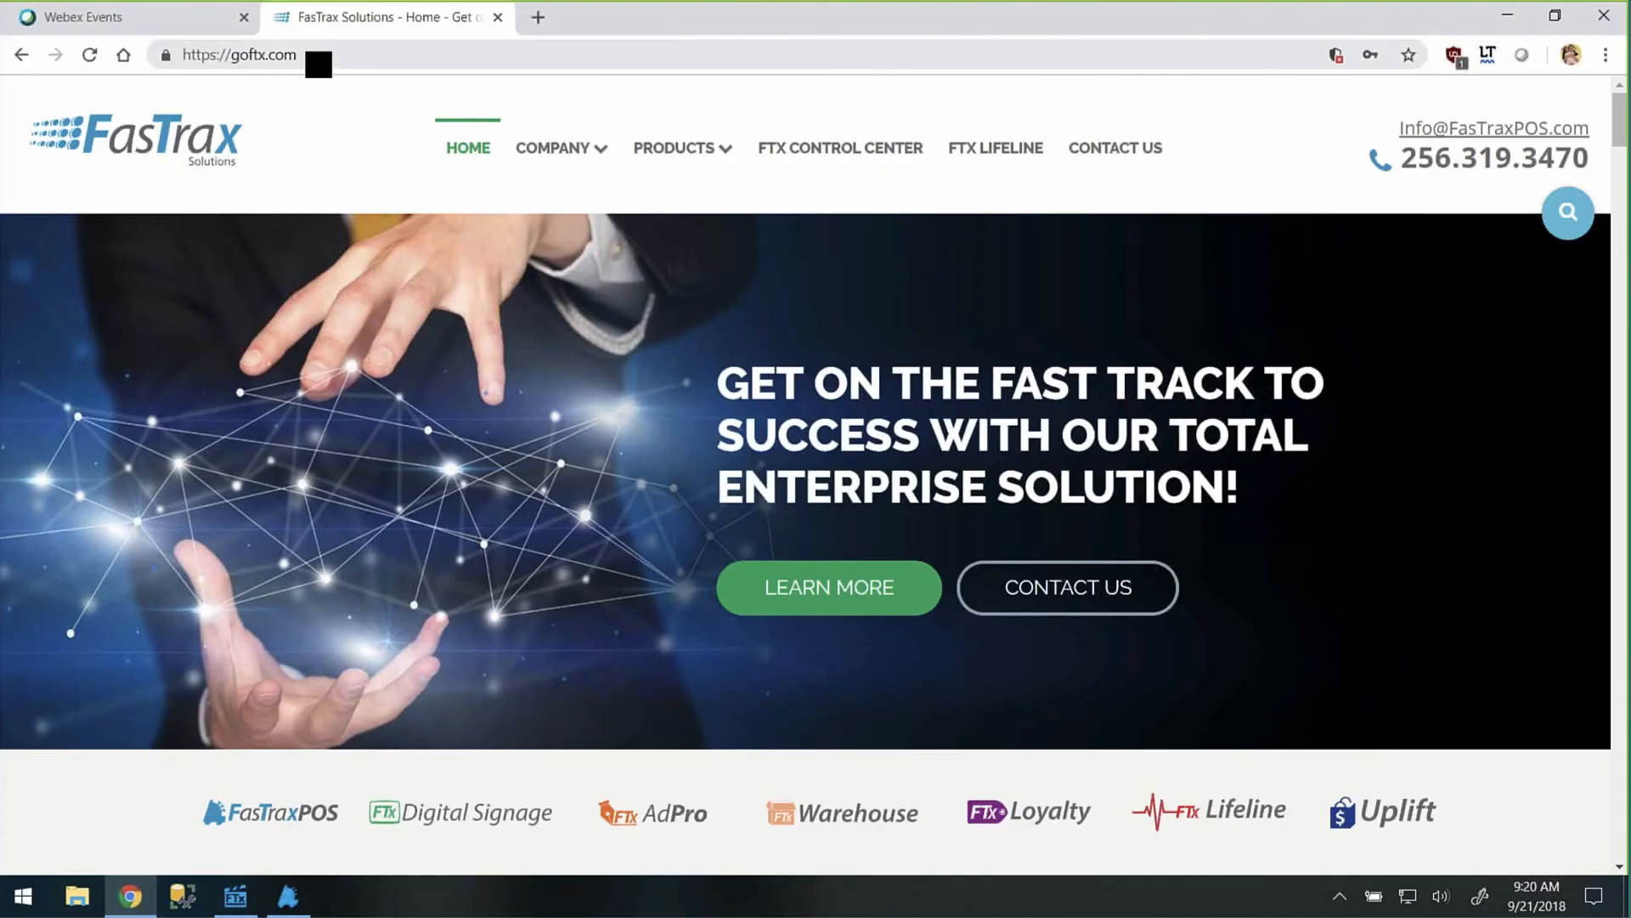
left_click(984, 150)
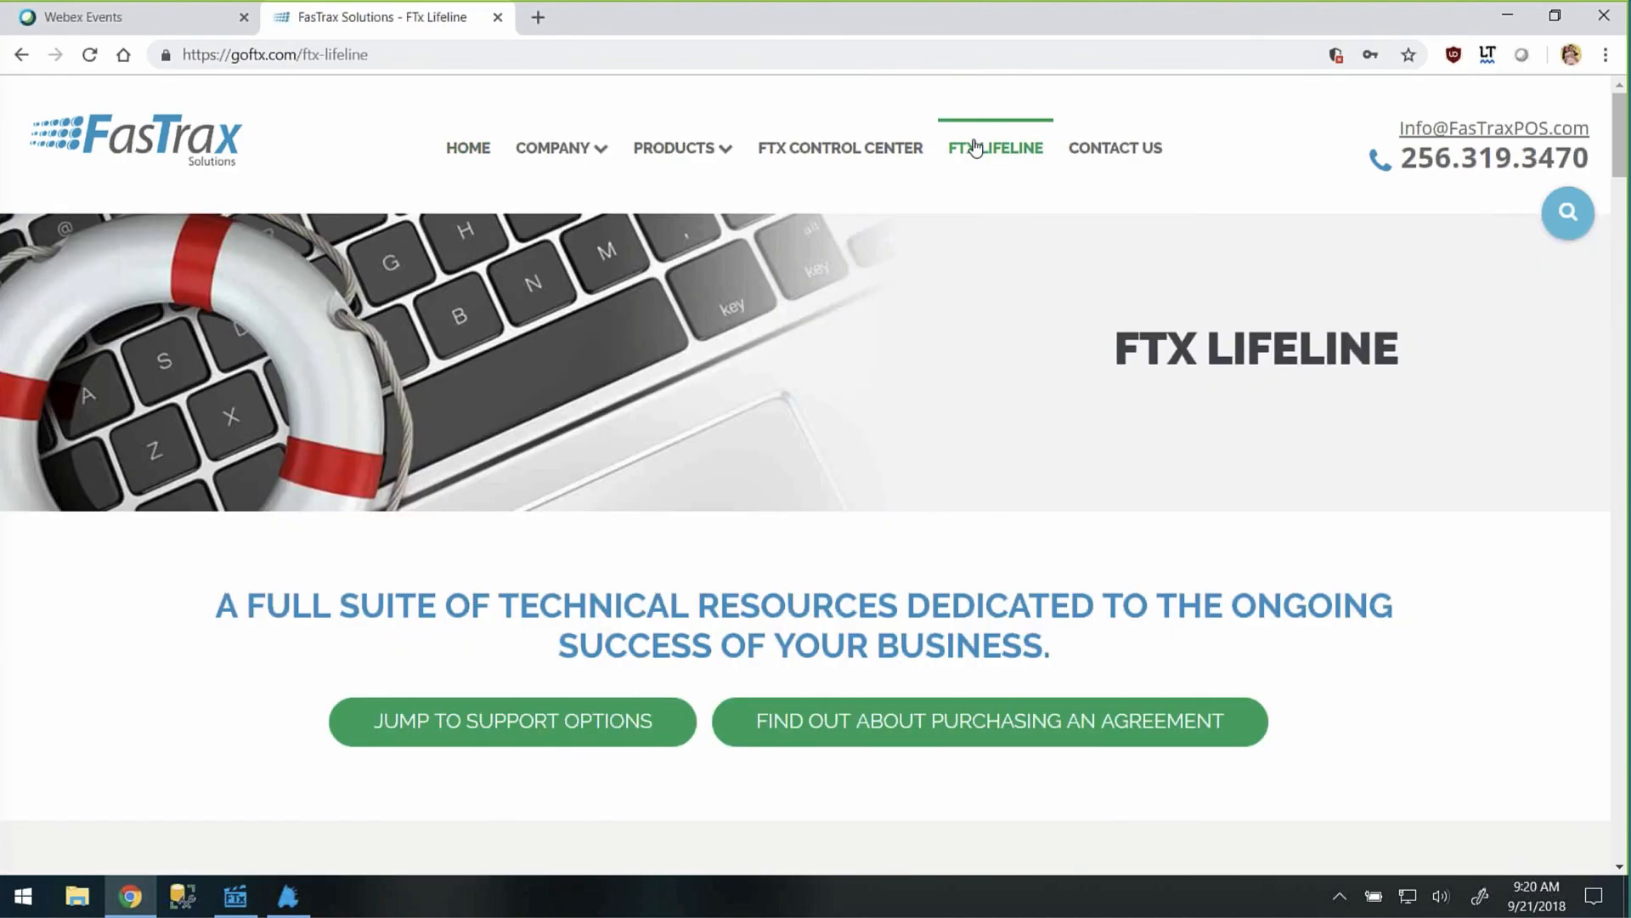
scroll(1050, 299, "down", 2)
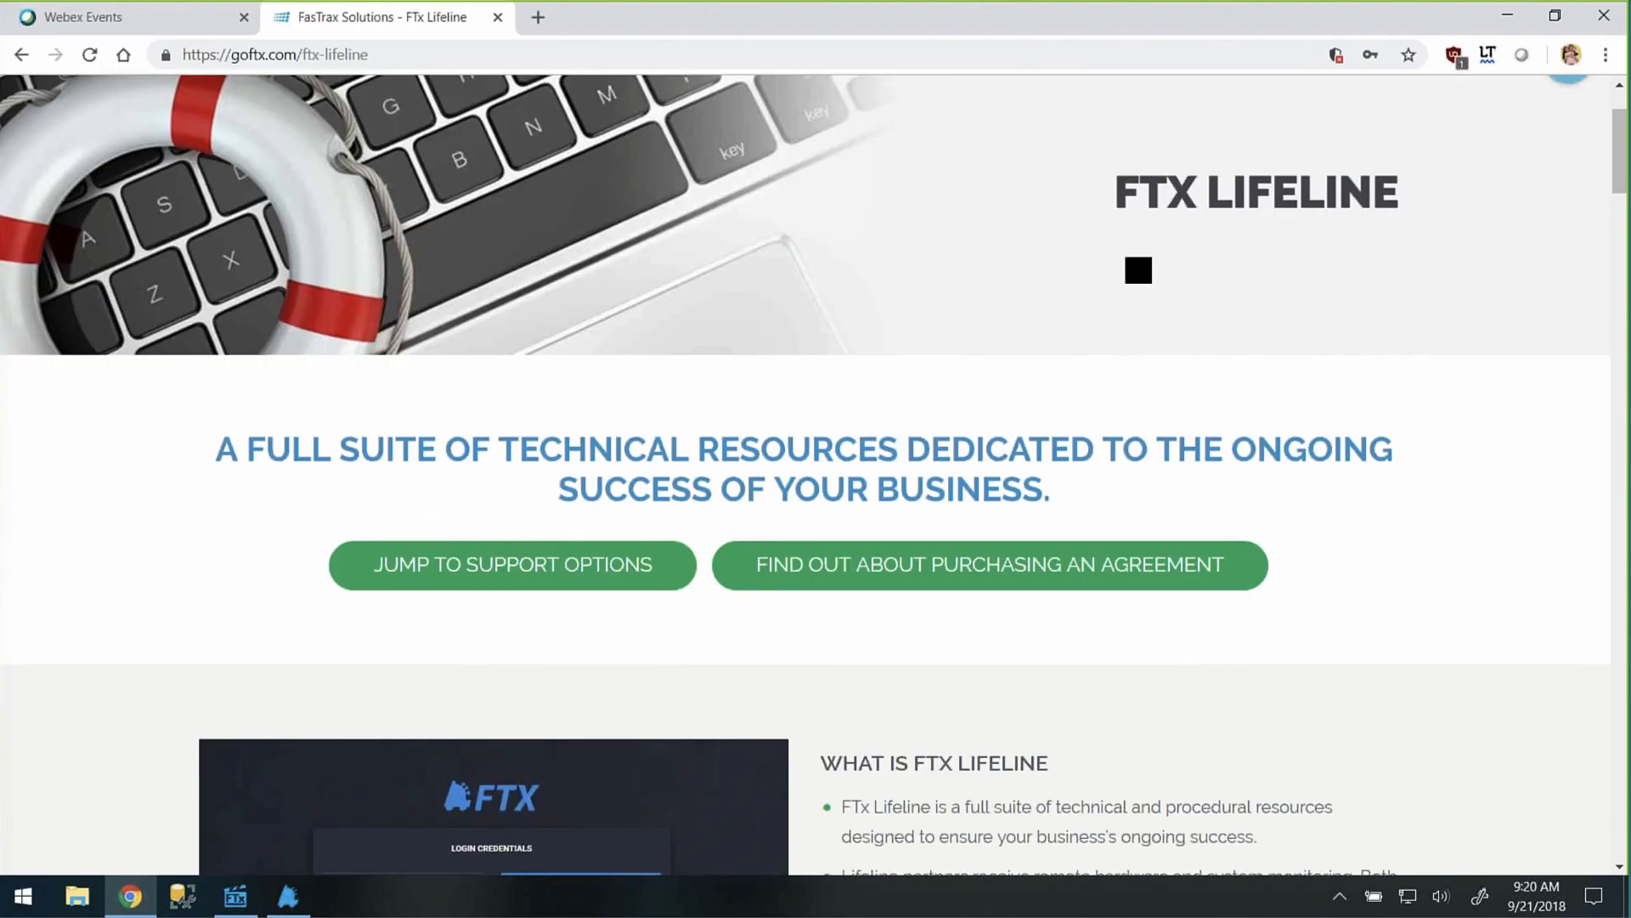
scroll(1139, 270, "down", 6)
scroll(1177, 332, "down", 10)
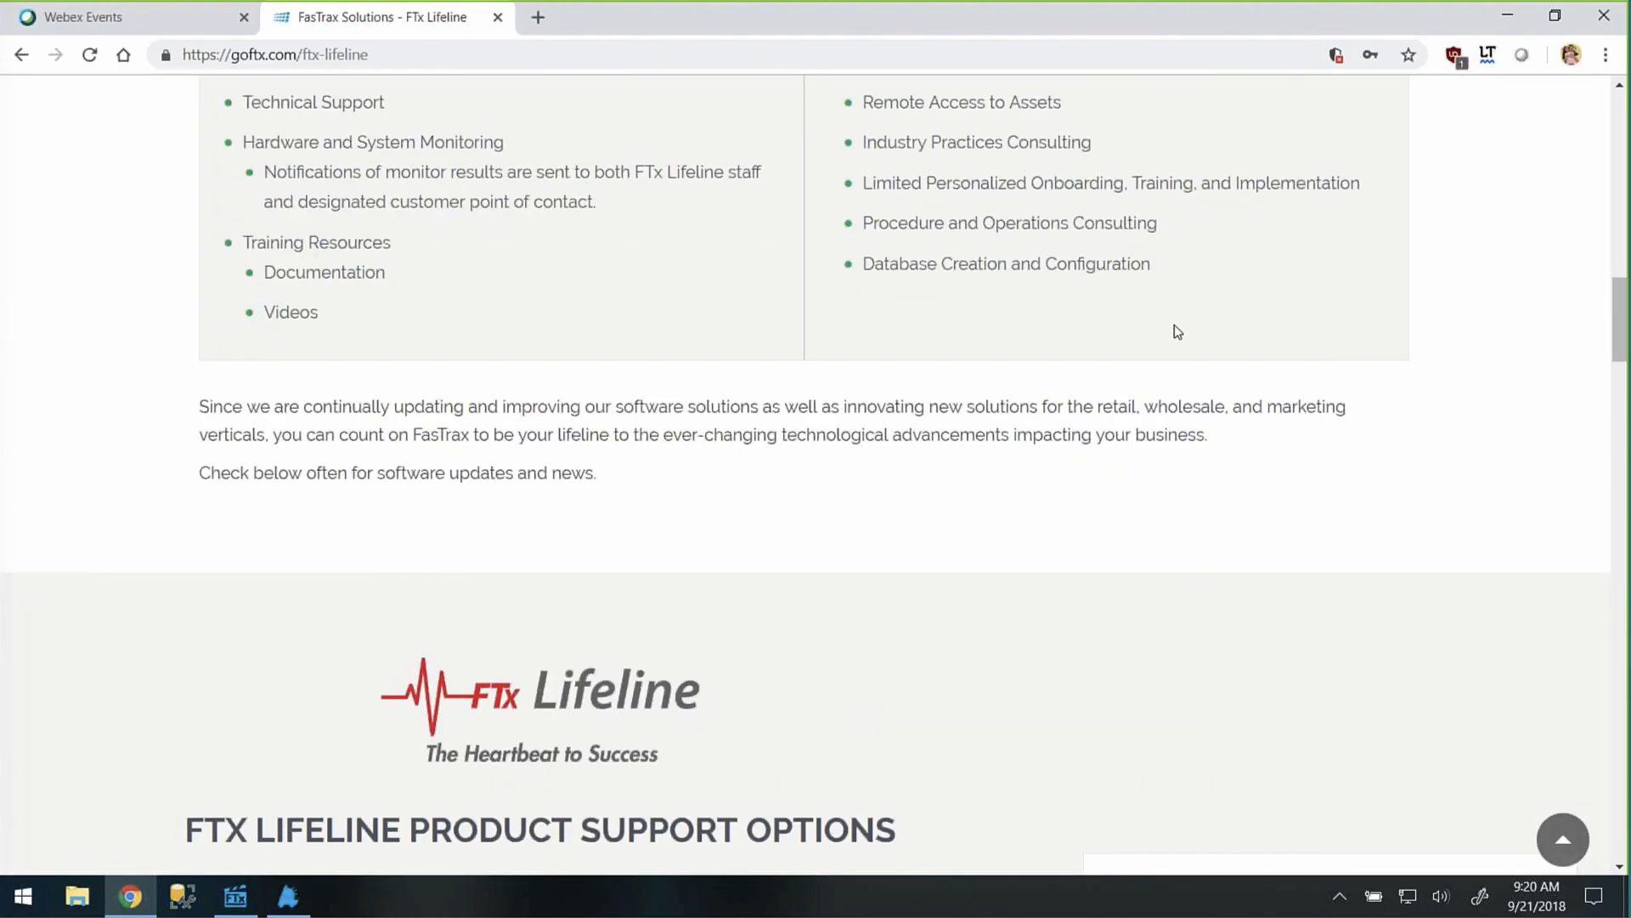
scroll(1177, 331, "down", 10)
Open the weekly training webinars page from the Lifeline support options and look through the recorded webinars.
mouse_move(289, 376)
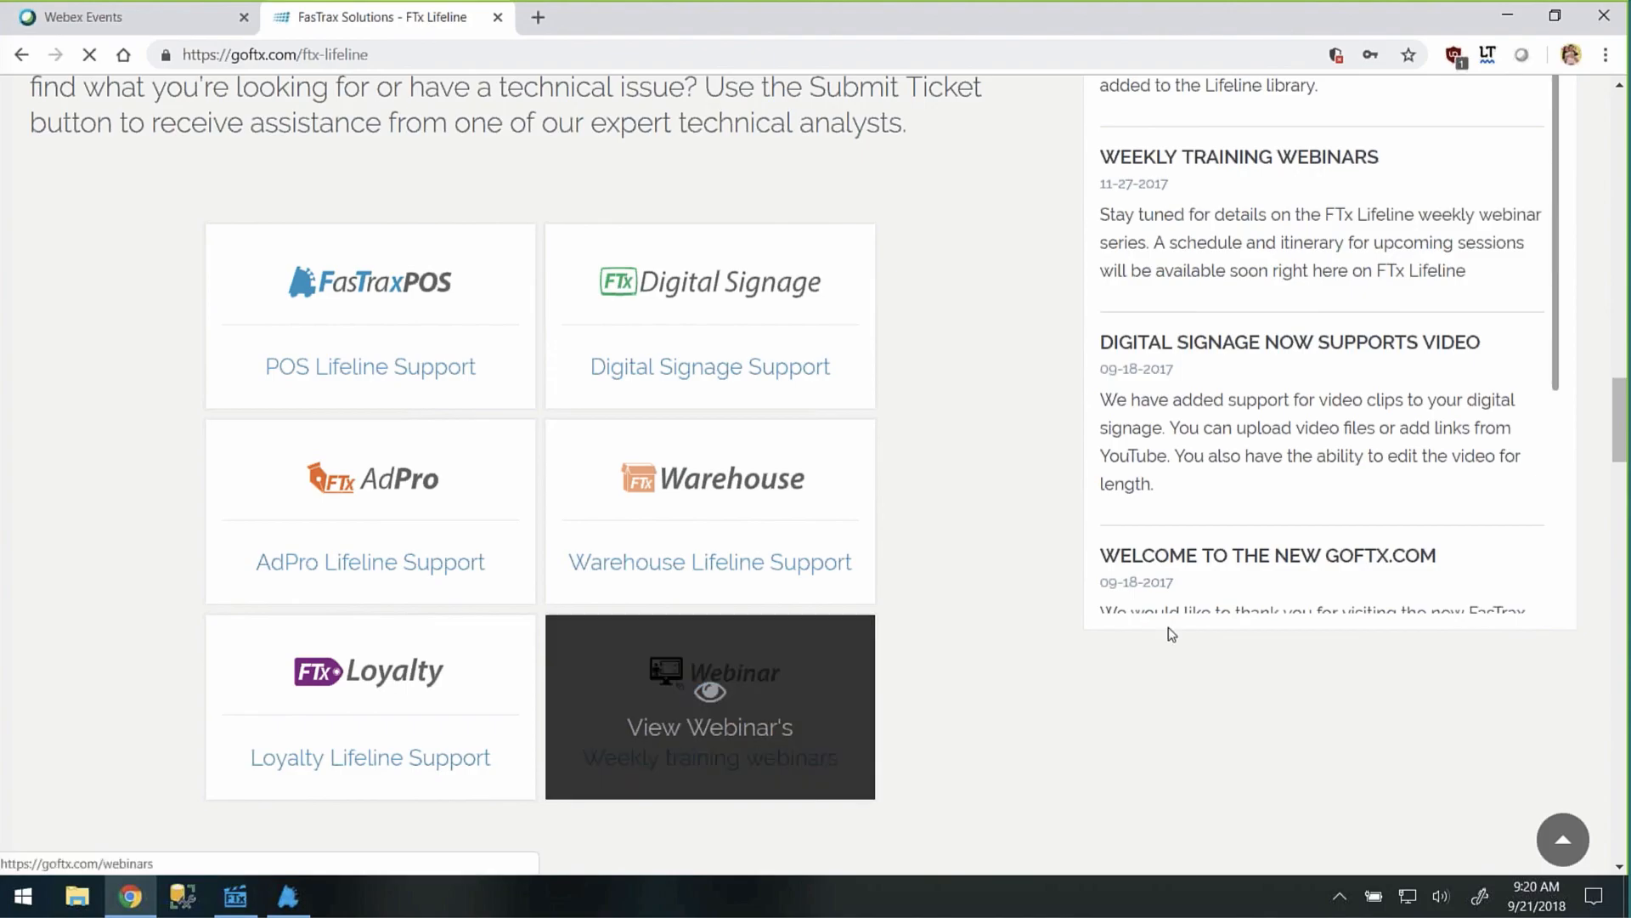
left_click(714, 713)
scroll(1172, 629, "down", 10)
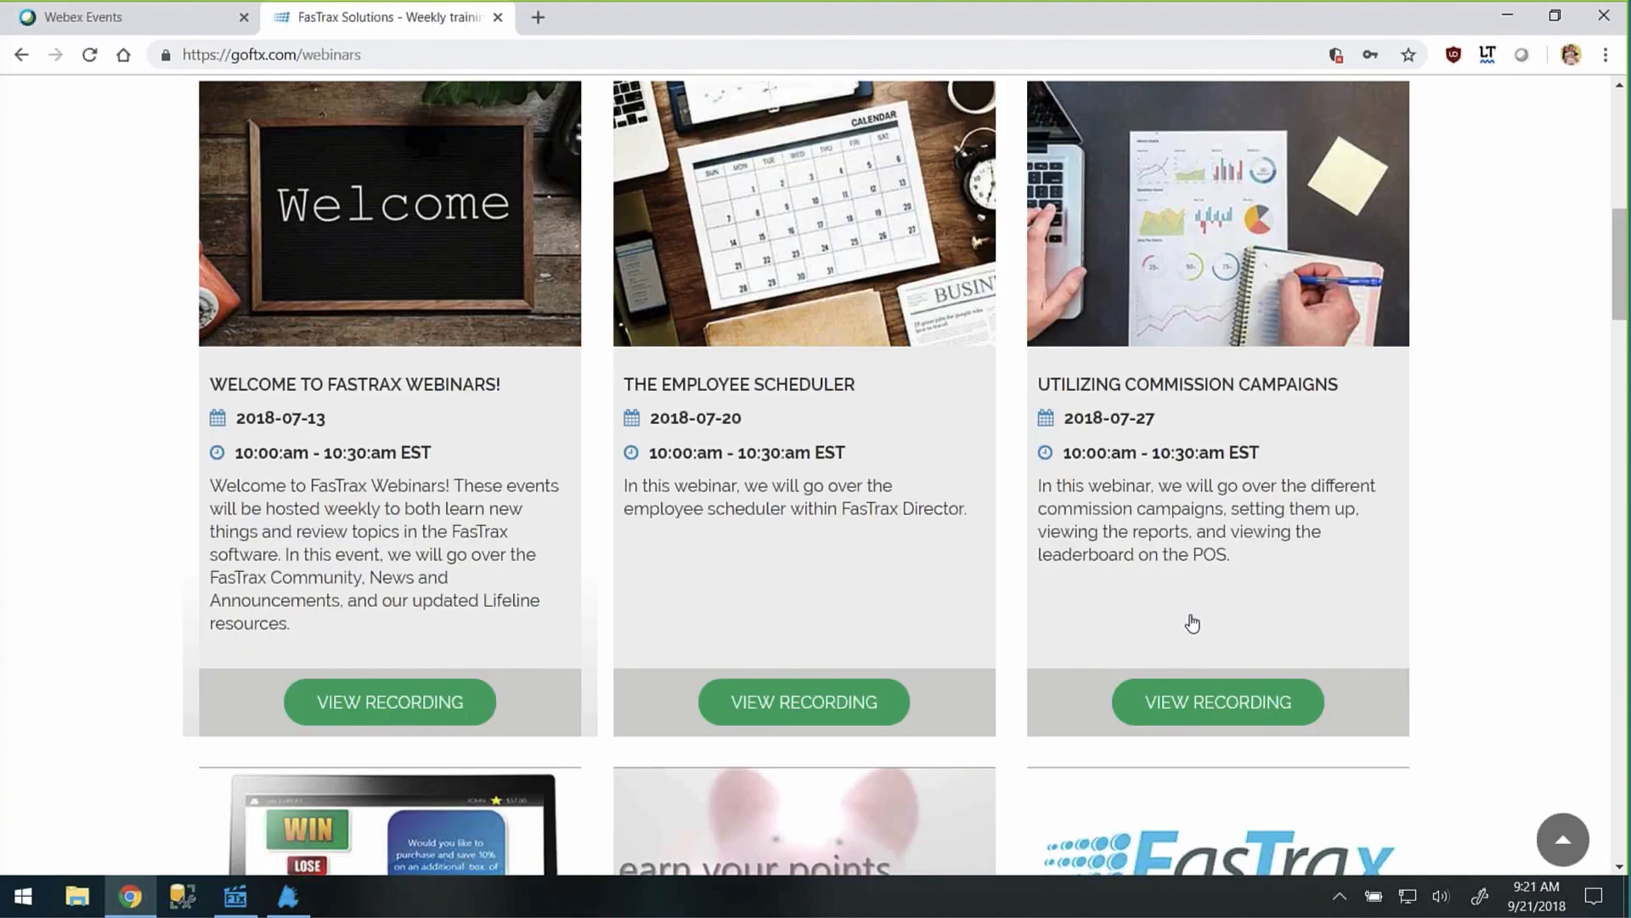